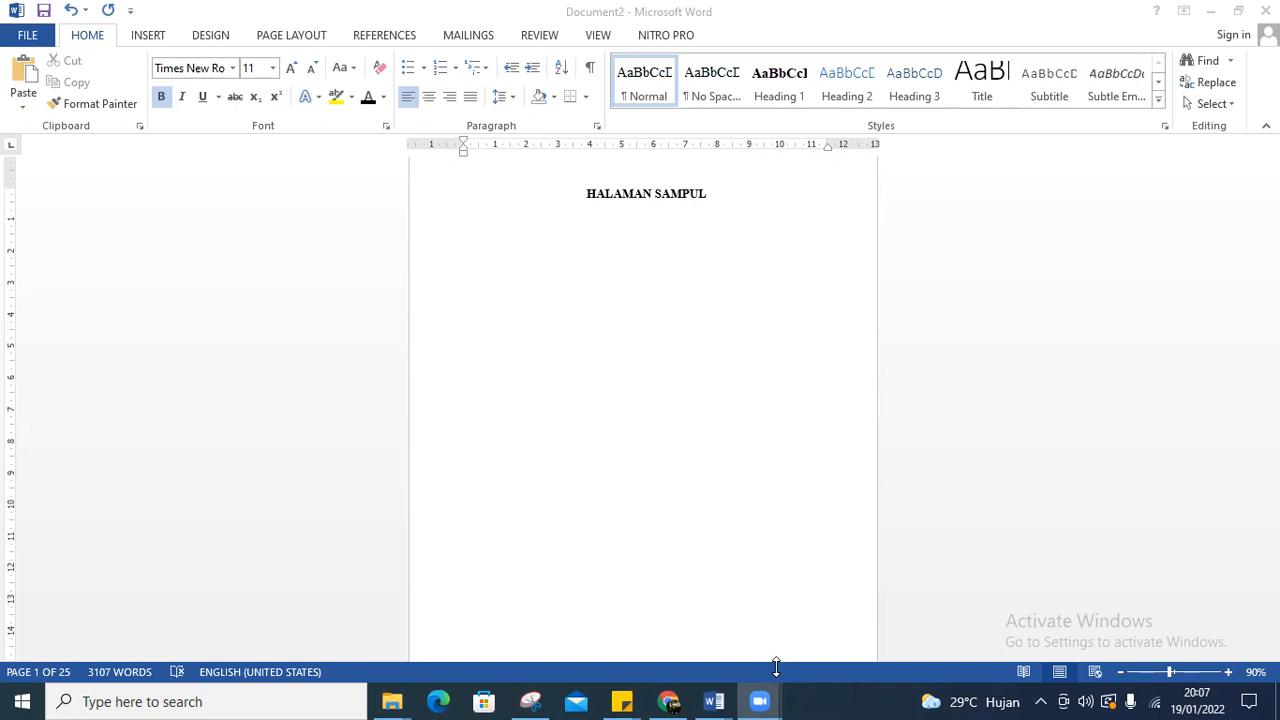
Switch to the Document2 window and enlarge its view to 120%
{"action": "mouse_move", "coordinate": [714, 698]}
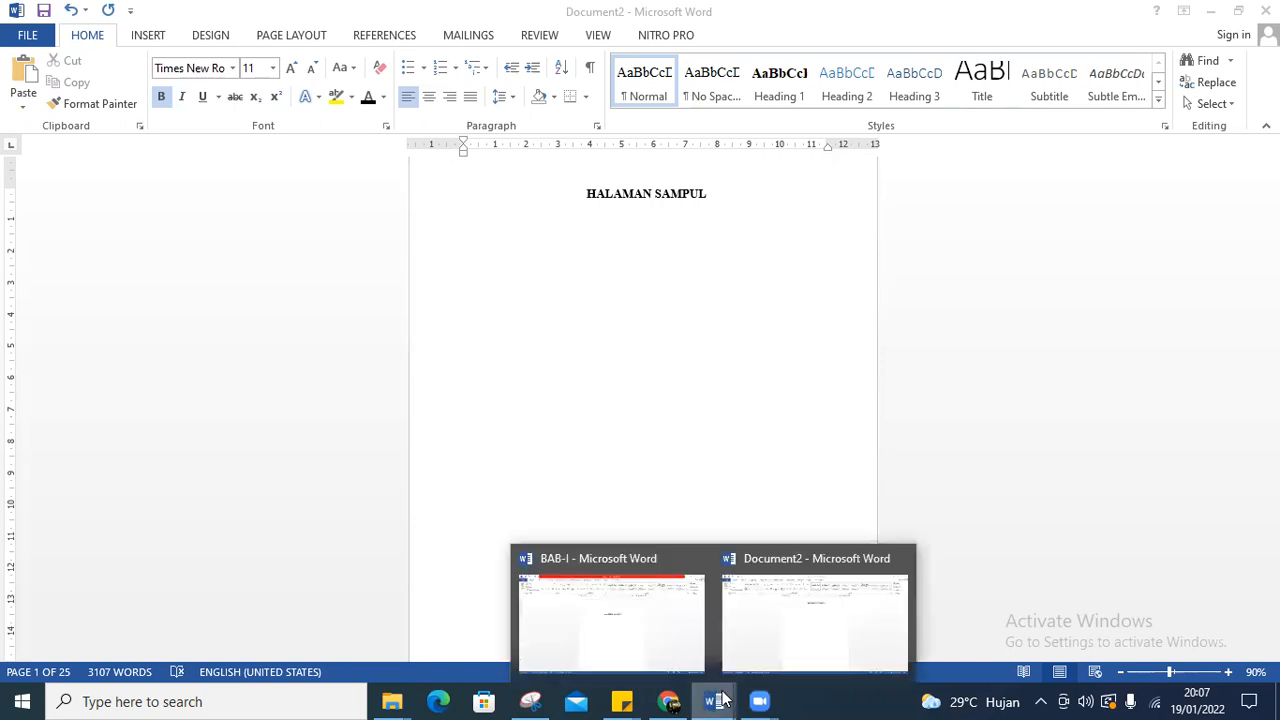
{"action": "left_click", "coordinate": [785, 632]}
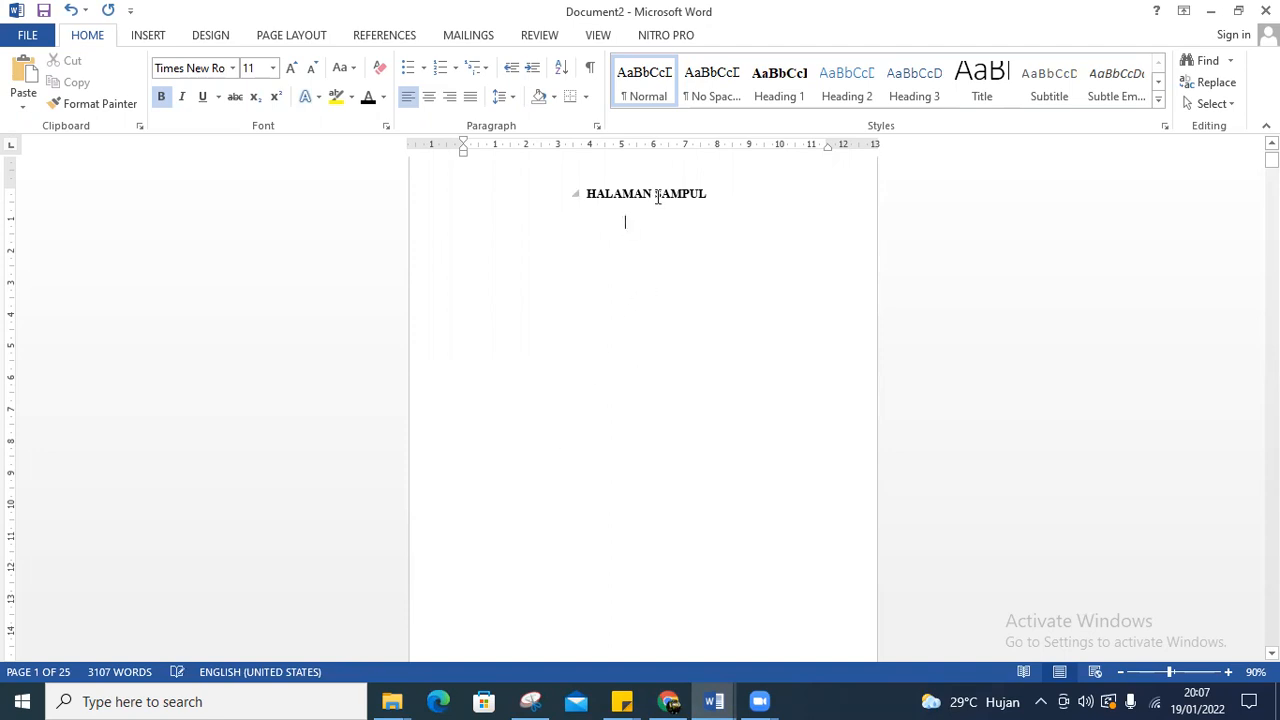
{"action": "scroll", "coordinate": [624, 207], "scroll_direction": "down", "scroll_amount": 1}
{"action": "scroll", "coordinate": [623, 206], "scroll_direction": "up", "scroll_amount": 2}
{"action": "scroll", "coordinate": [634, 303], "scroll_direction": "down", "scroll_amount": 7}
{"action": "scroll", "coordinate": [640, 350], "scroll_direction": "down", "scroll_amount": 15}
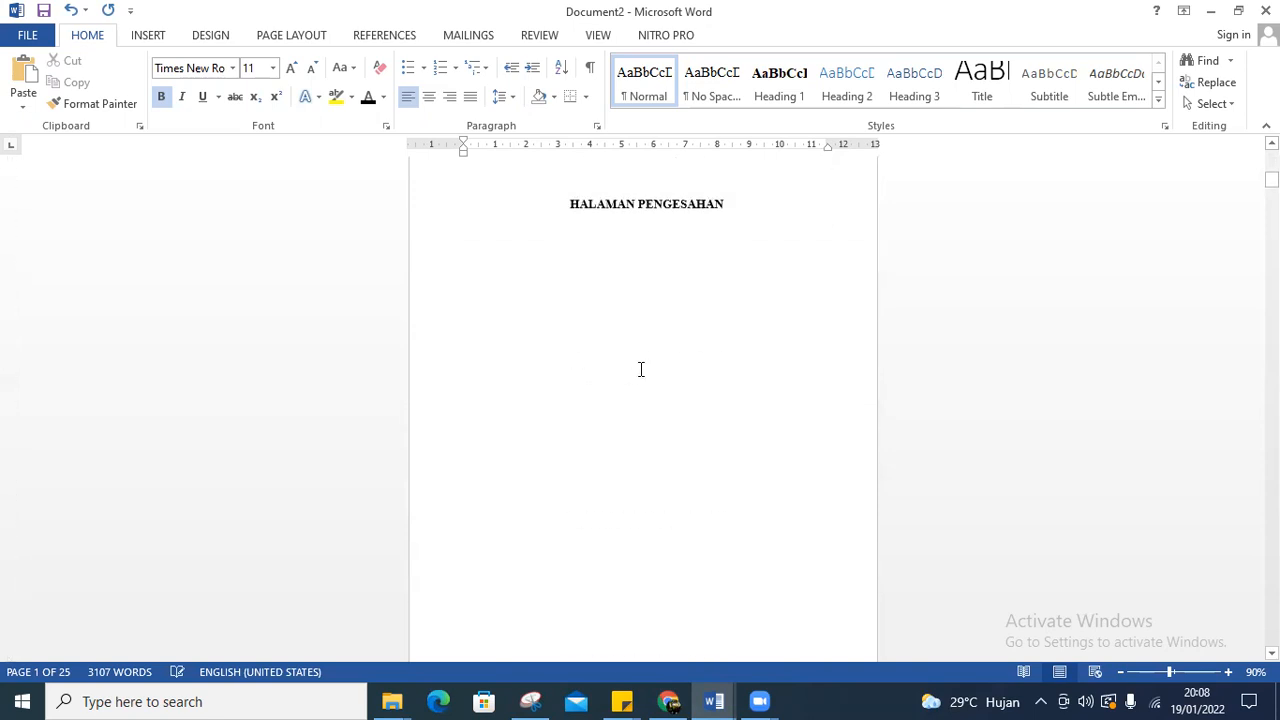
{"action": "left_click", "coordinate": [1228, 672]}
{"action": "left_click", "coordinate": [1228, 672]}
{"action": "left_click", "coordinate": [1228, 672]}
Look through the thesis from the KATA PENGANTAR page to the BAB V chapter, checking its front matter and chapter layout
{"action": "scroll", "coordinate": [660, 515], "scroll_direction": "down", "scroll_amount": 10}
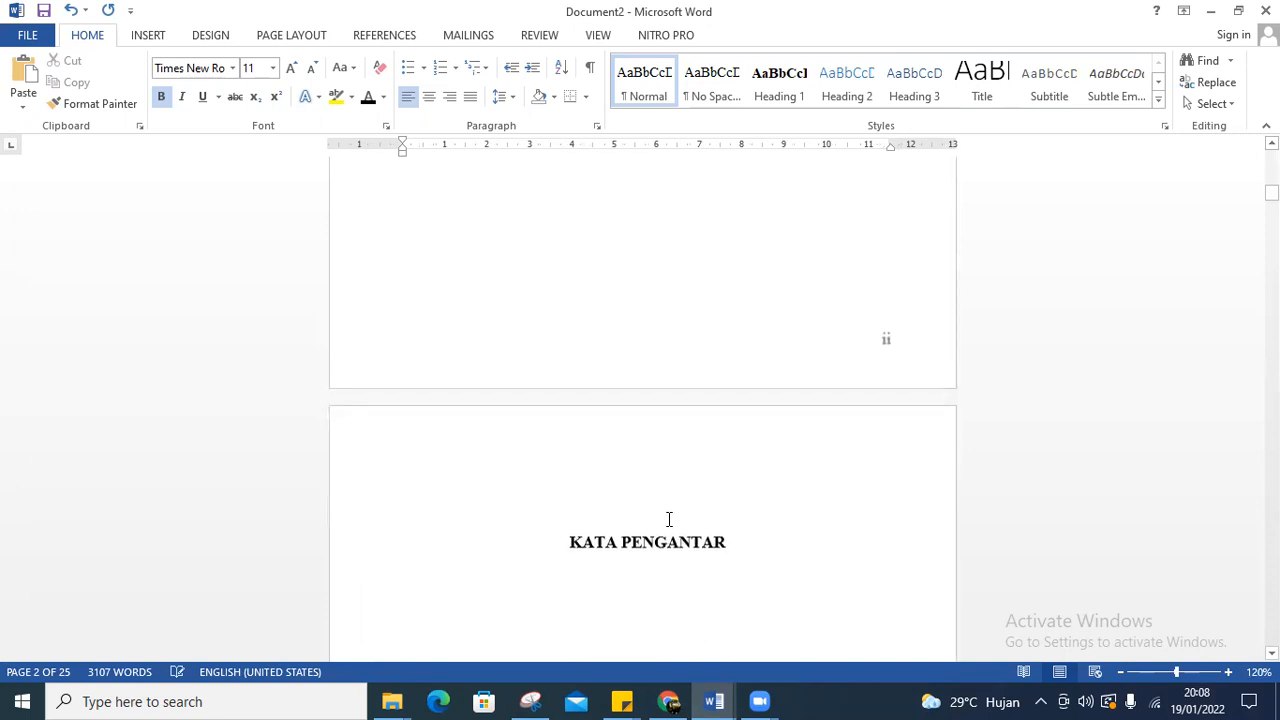
{"action": "scroll", "coordinate": [643, 513], "scroll_direction": "down", "scroll_amount": 15}
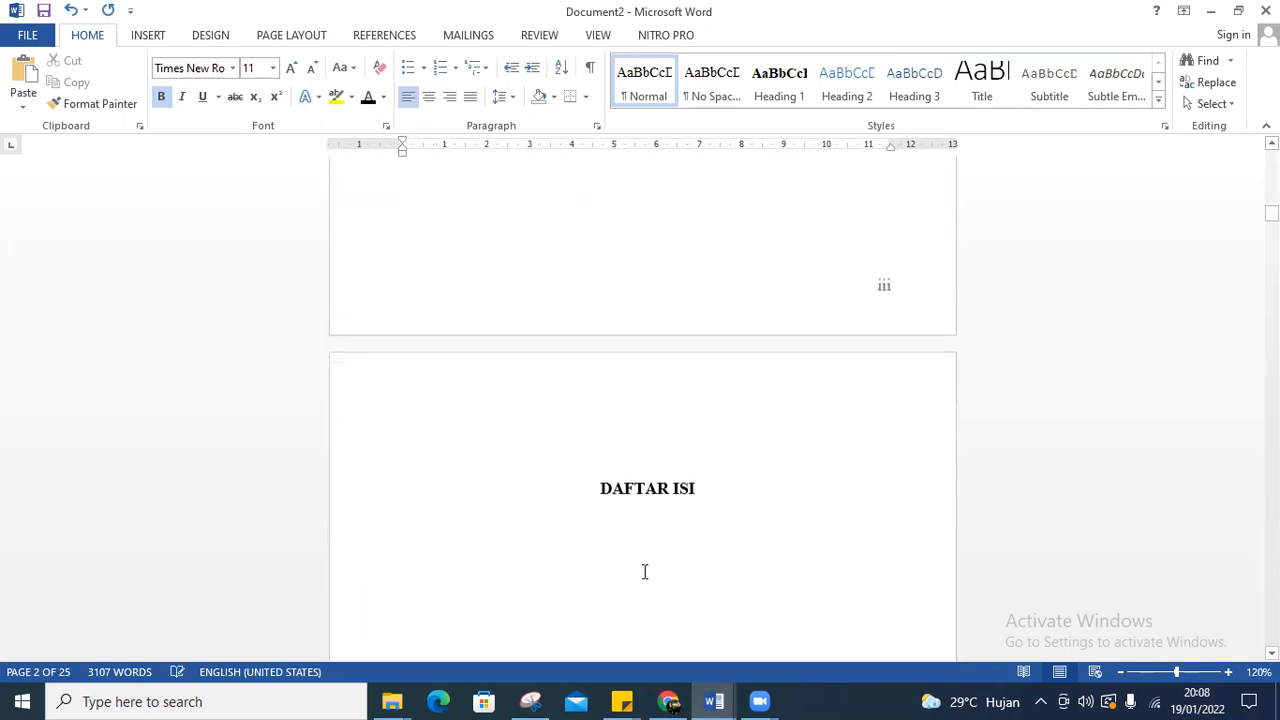
{"action": "scroll", "coordinate": [646, 571], "scroll_direction": "down", "scroll_amount": 15}
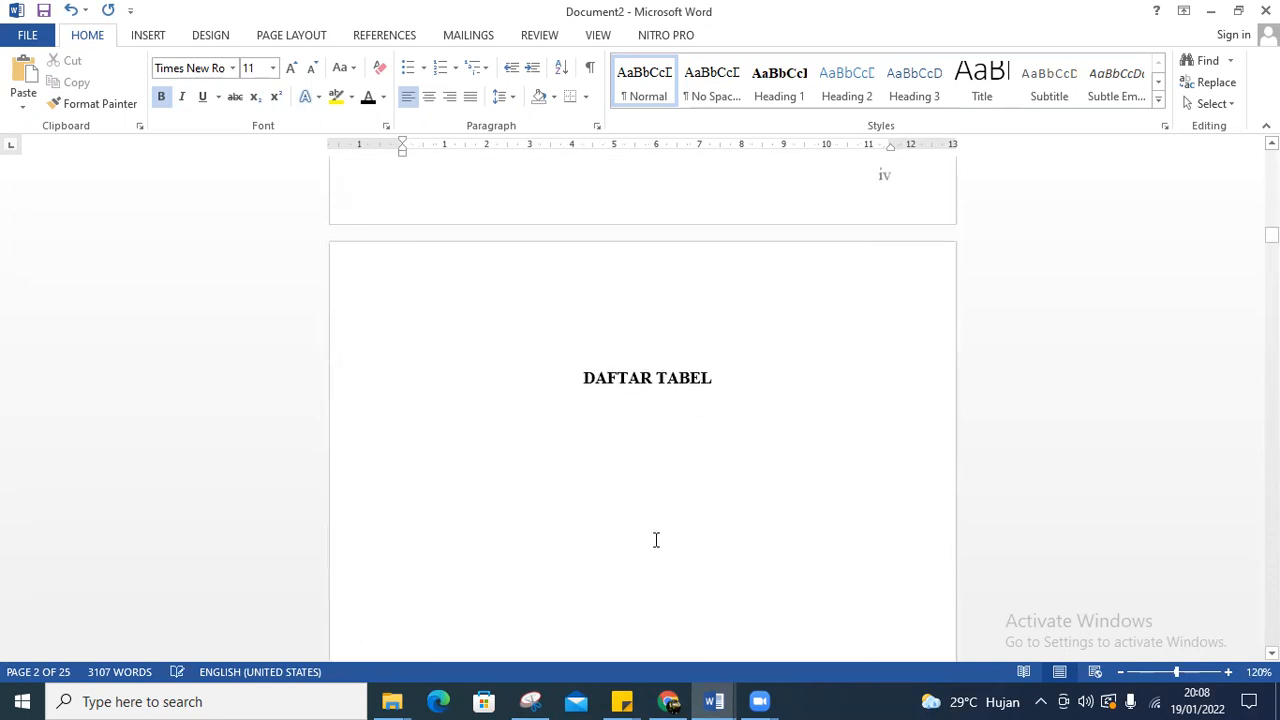
{"action": "scroll", "coordinate": [654, 540], "scroll_direction": "down", "scroll_amount": 15}
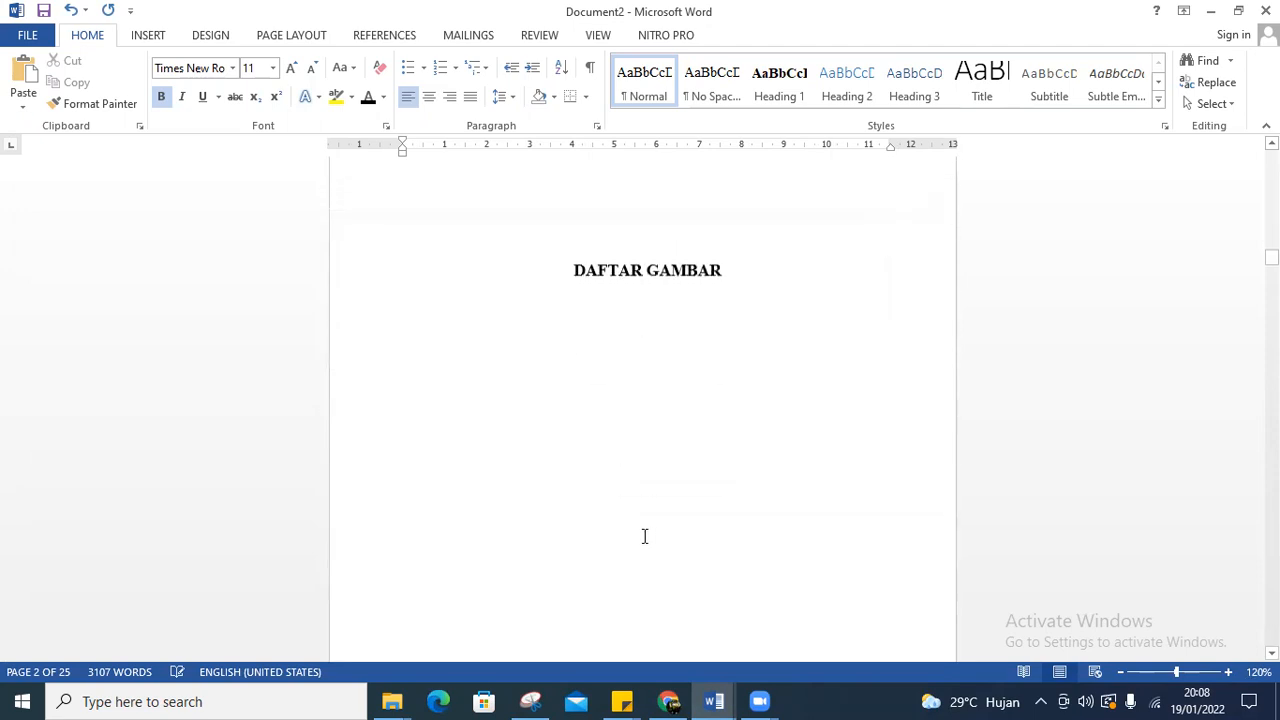
{"action": "scroll", "coordinate": [645, 535], "scroll_direction": "down", "scroll_amount": 15}
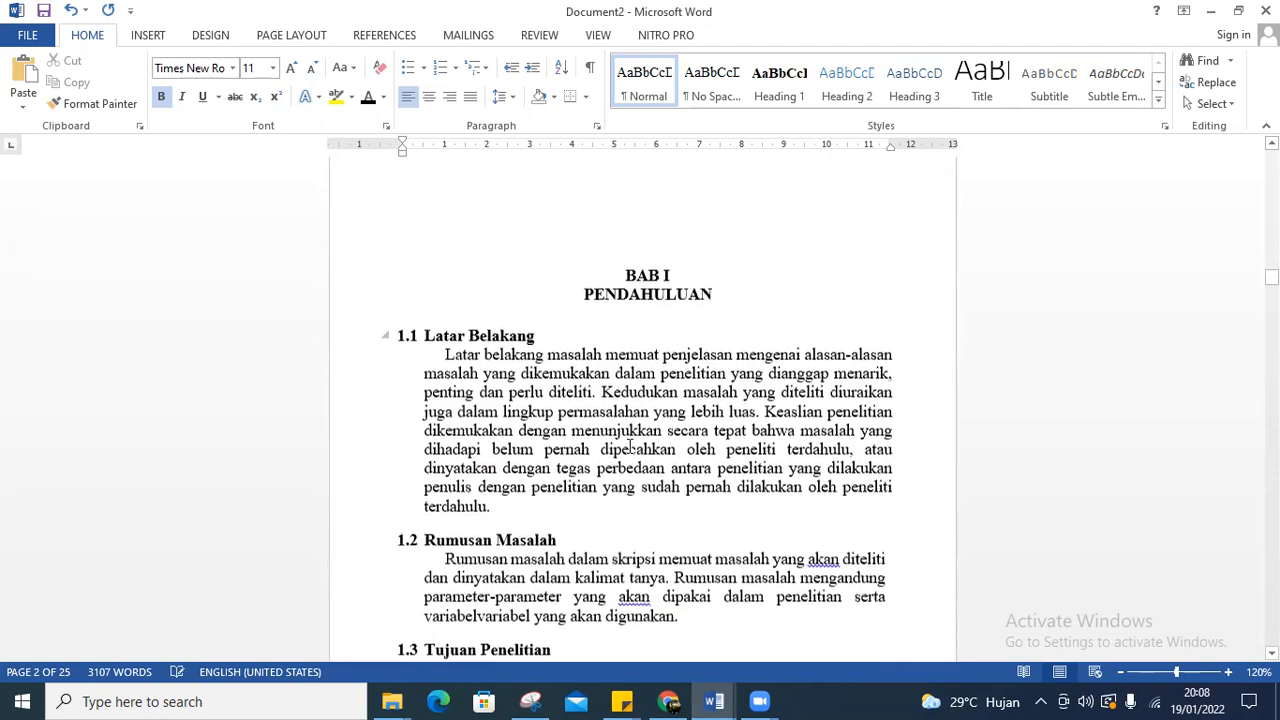
{"action": "scroll", "coordinate": [627, 447], "scroll_direction": "down", "scroll_amount": 15}
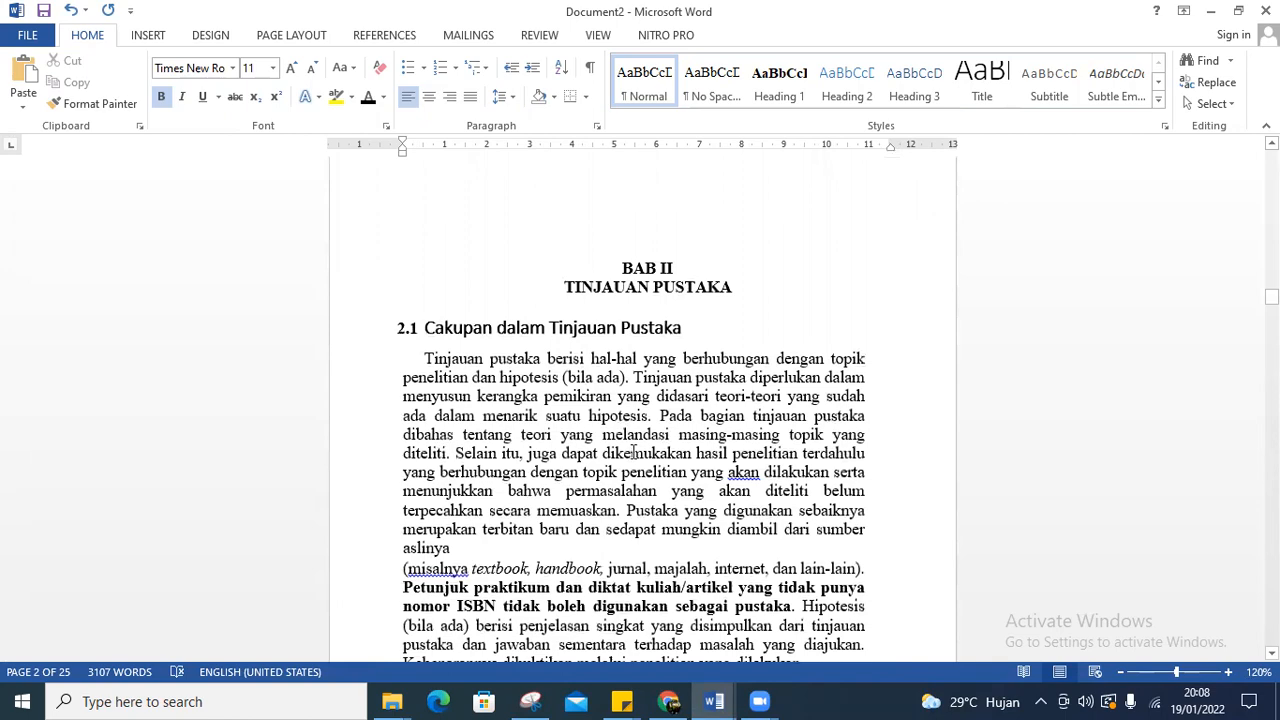
{"action": "scroll", "coordinate": [845, 500], "scroll_direction": "down", "scroll_amount": 4}
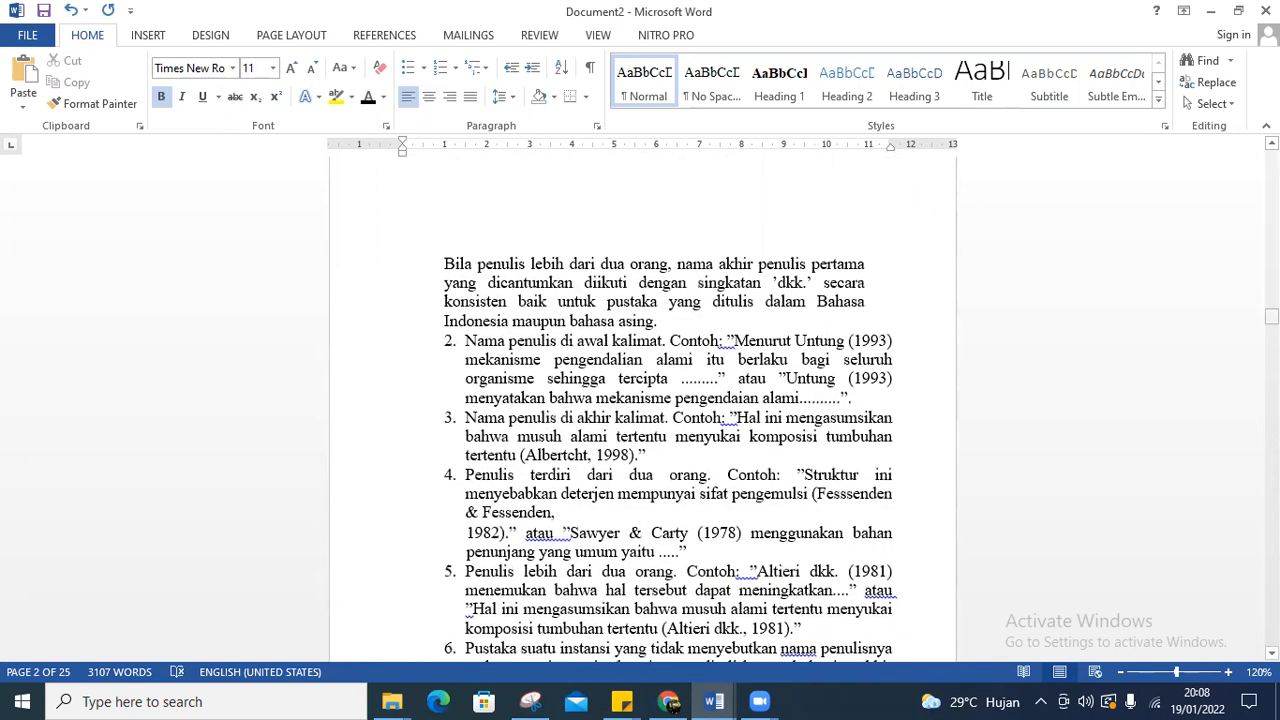
{"action": "scroll", "coordinate": [645, 450], "scroll_direction": "down", "scroll_amount": 20}
{"action": "scroll", "coordinate": [645, 410], "scroll_direction": "down", "scroll_amount": 20}
{"action": "scroll", "coordinate": [645, 410], "scroll_direction": "down", "scroll_amount": 20}
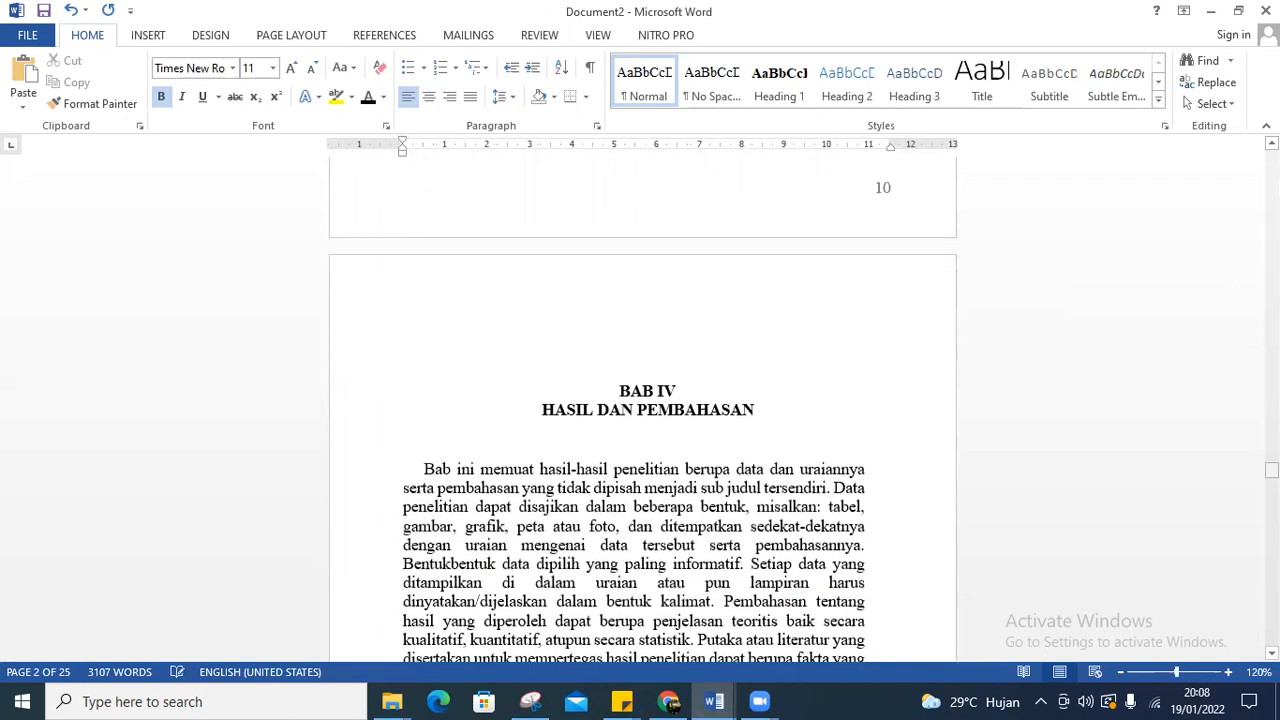
{"action": "scroll", "coordinate": [745, 420], "scroll_direction": "down", "scroll_amount": 2}
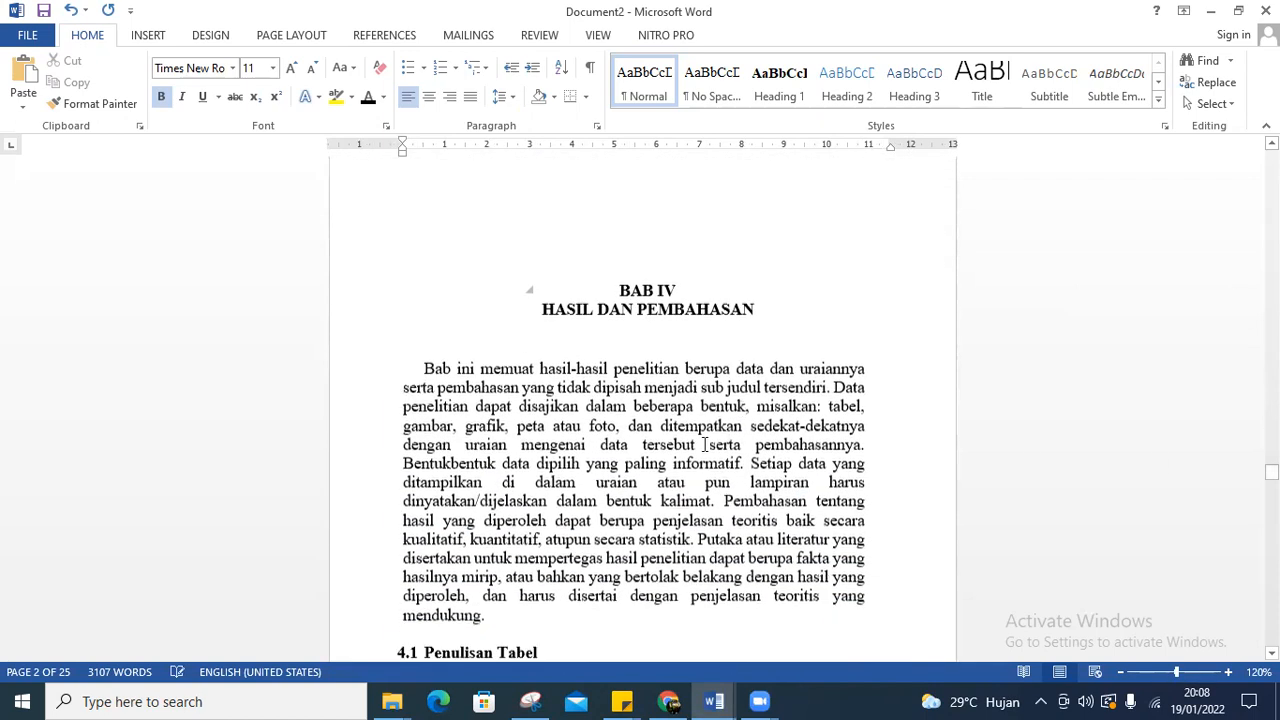
{"action": "scroll", "coordinate": [645, 410], "scroll_direction": "down", "scroll_amount": 15}
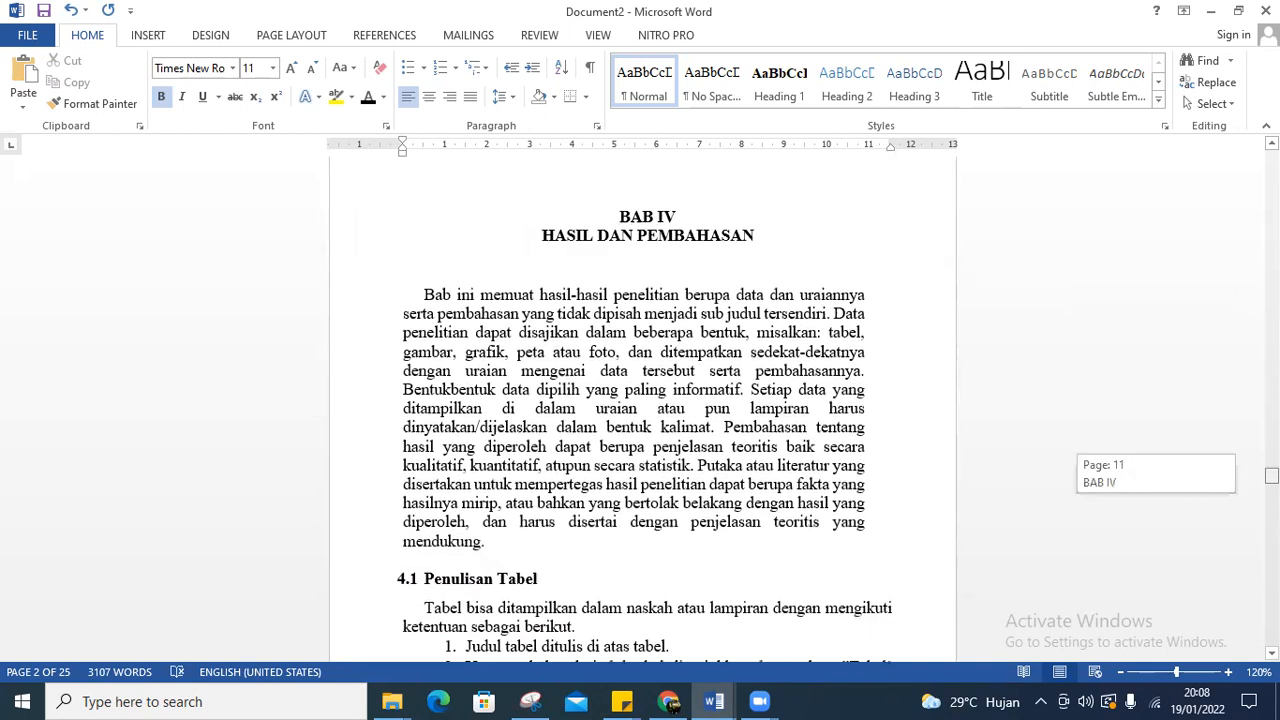
{"action": "scroll", "coordinate": [645, 410], "scroll_direction": "down", "scroll_amount": 20}
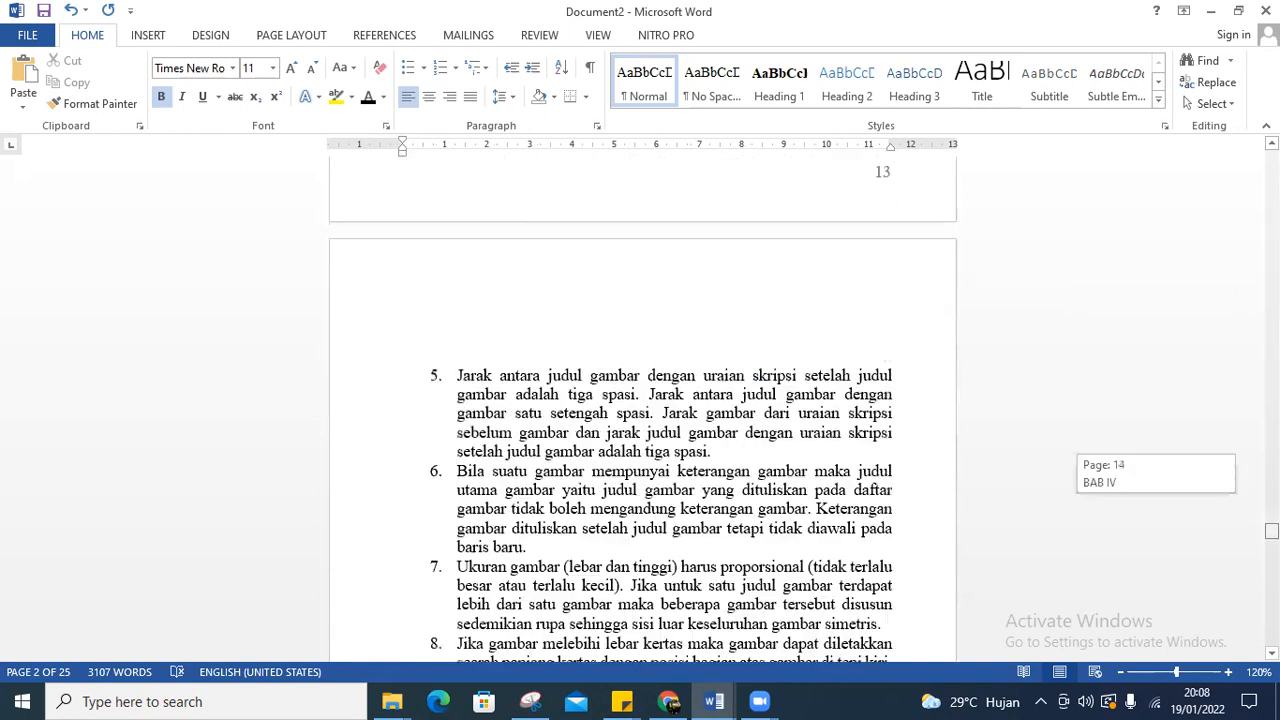
{"action": "scroll", "coordinate": [1240, 569], "scroll_direction": "down", "scroll_amount": 20}
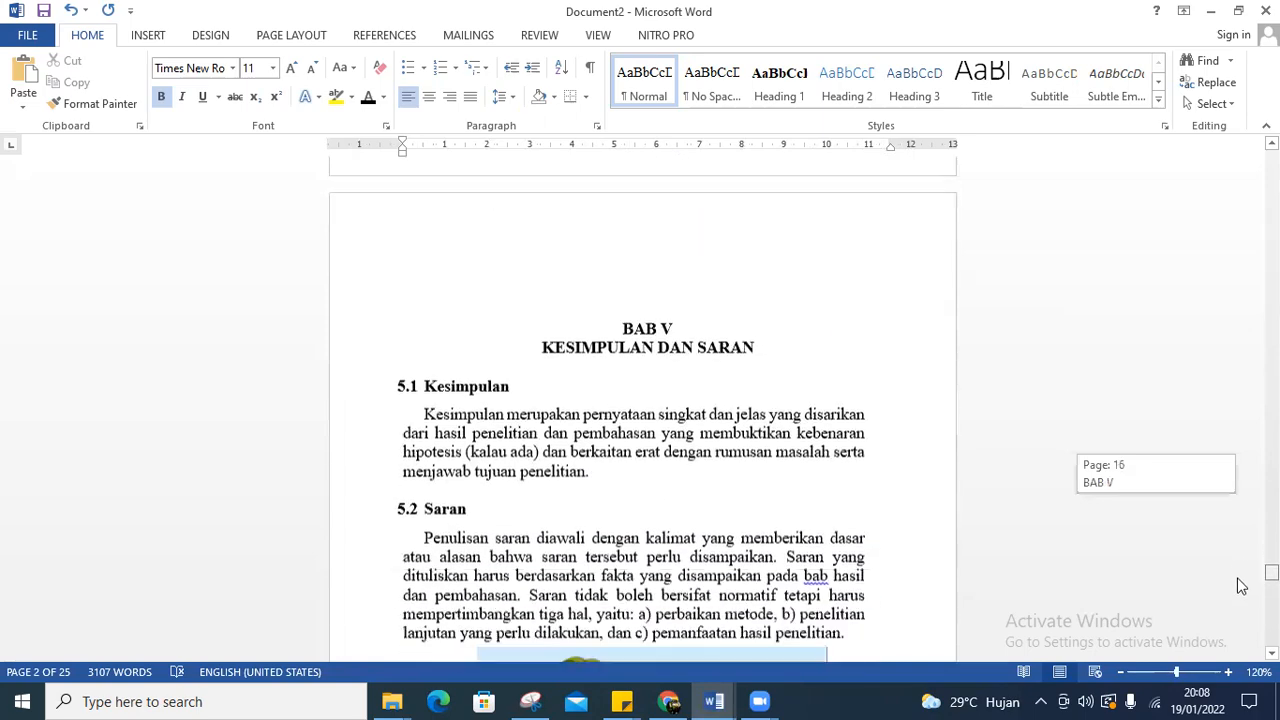
{"action": "left_click_drag", "start_coordinate": [1236, 596], "coordinate": [1272, 155]}
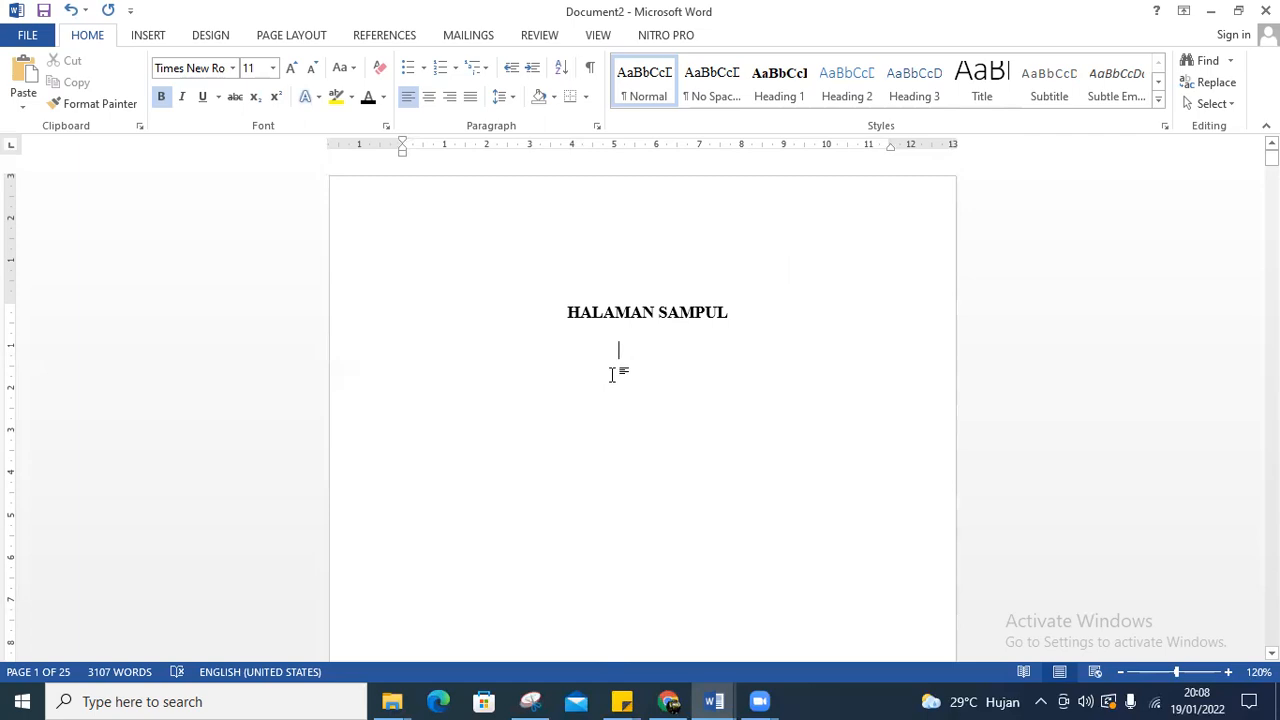
Examine the headings and page numbers on the front matter pages from HALAMAN SAMPUL to DAFTAR ISI
{"action": "scroll", "coordinate": [620, 367], "scroll_direction": "down", "scroll_amount": 1}
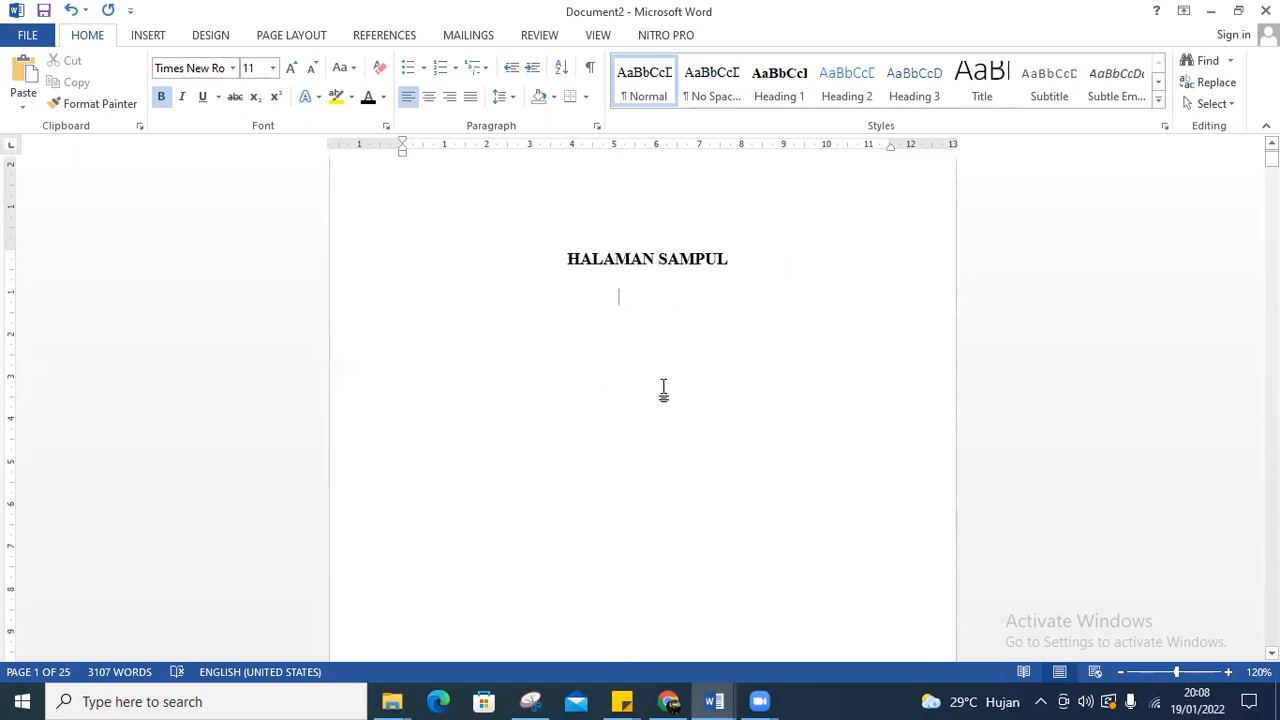
{"action": "scroll", "coordinate": [645, 420], "scroll_direction": "down", "scroll_amount": 5}
{"action": "scroll", "coordinate": [633, 443], "scroll_direction": "down", "scroll_amount": 4}
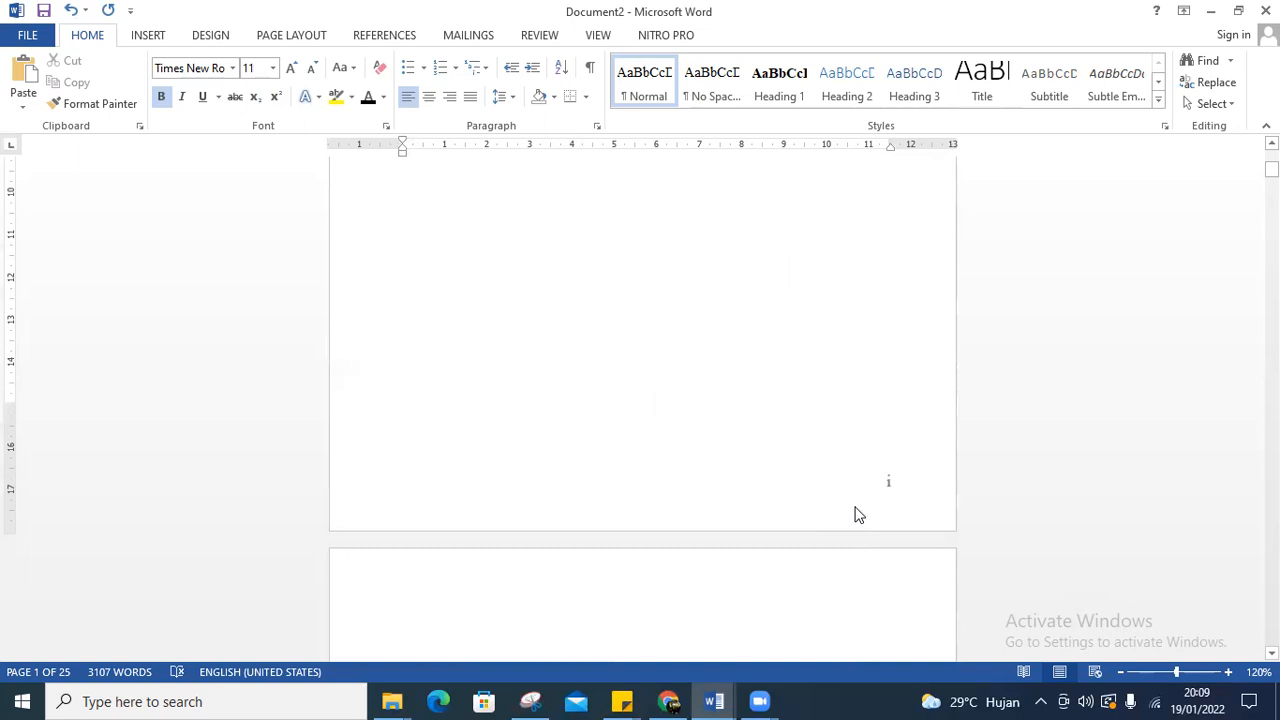
{"action": "scroll", "coordinate": [700, 506], "scroll_direction": "down", "scroll_amount": 5}
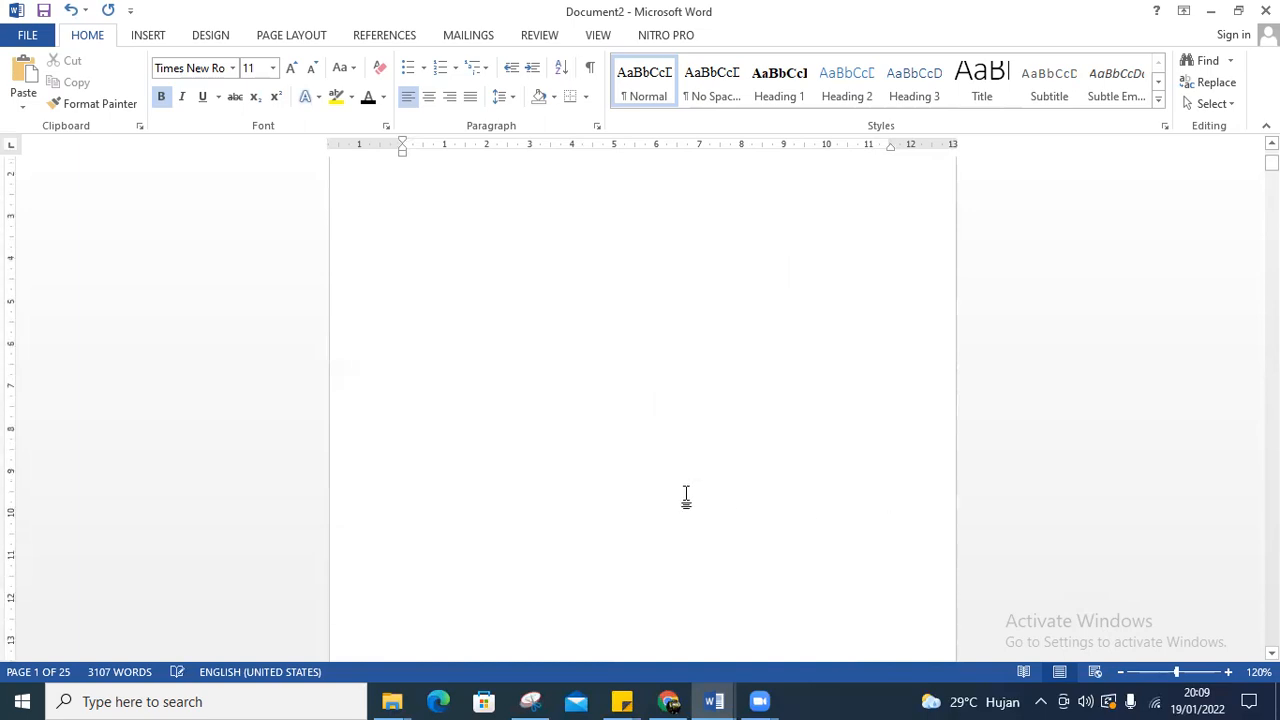
{"action": "scroll", "coordinate": [720, 489], "scroll_direction": "down", "scroll_amount": 5}
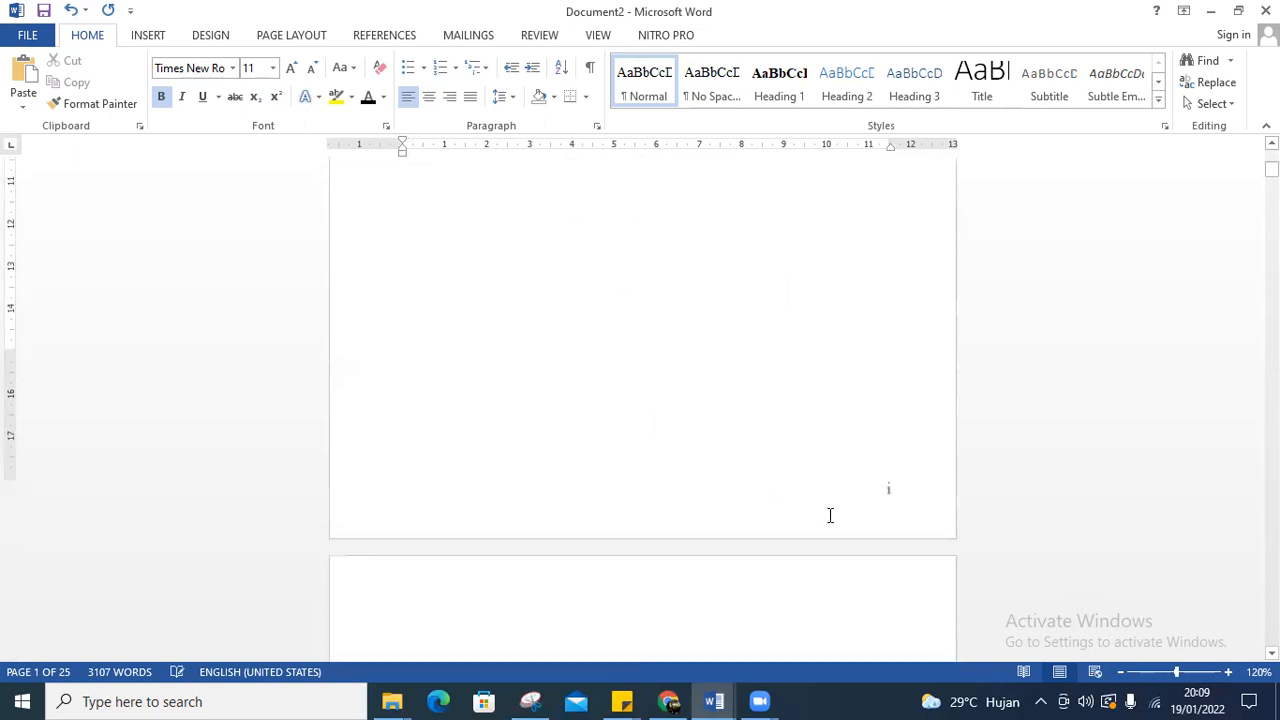
{"action": "scroll", "coordinate": [810, 503], "scroll_direction": "down", "scroll_amount": 10}
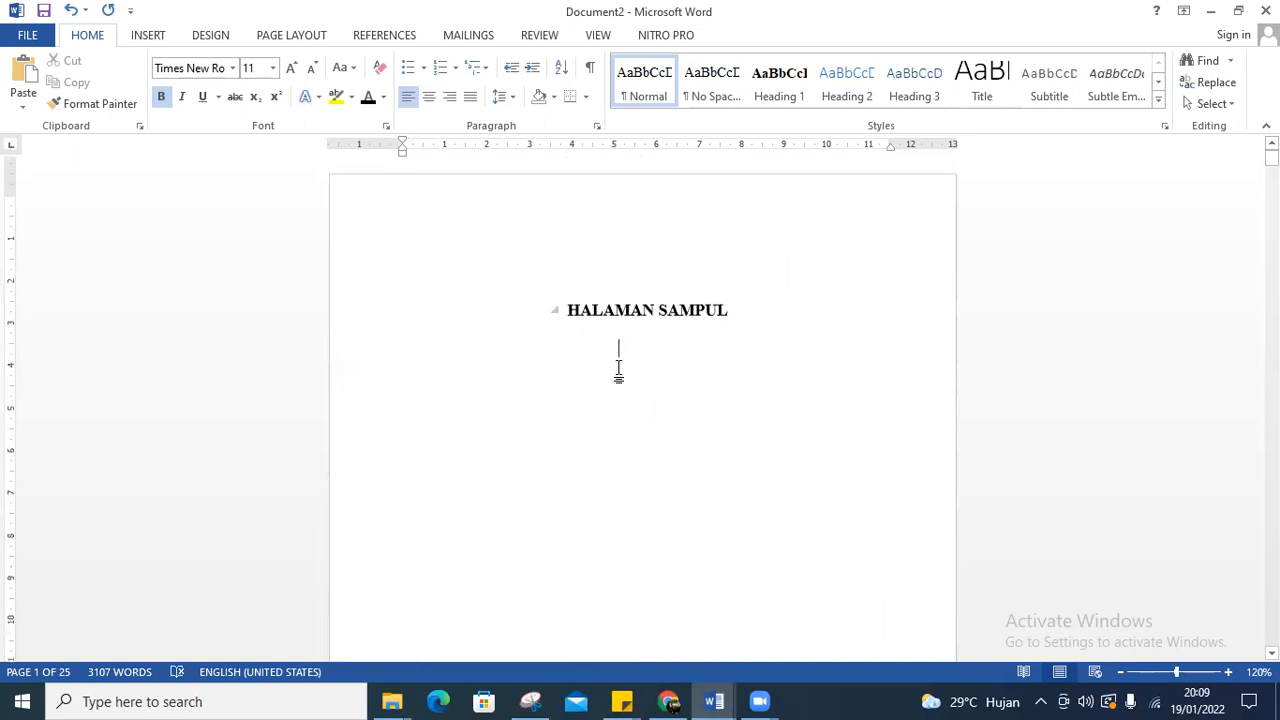
{"action": "scroll", "coordinate": [731, 503], "scroll_direction": "down", "scroll_amount": 6}
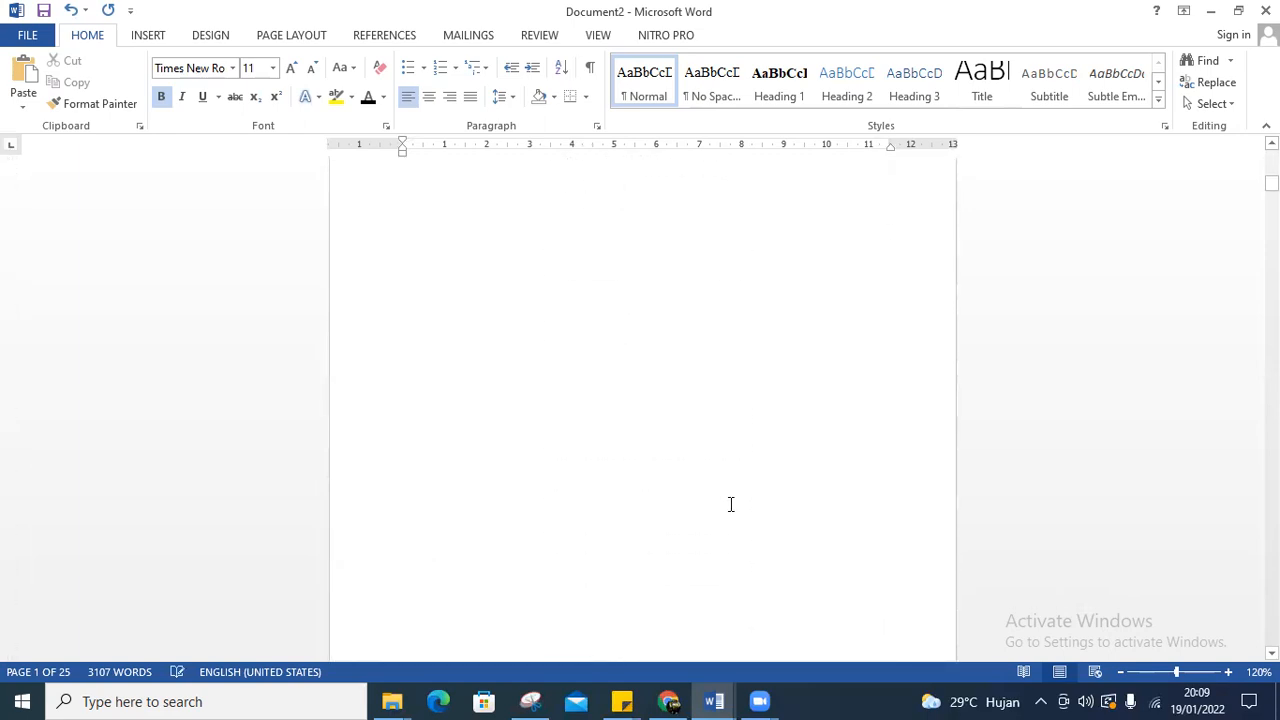
{"action": "scroll", "coordinate": [899, 386], "scroll_direction": "up", "scroll_amount": 3}
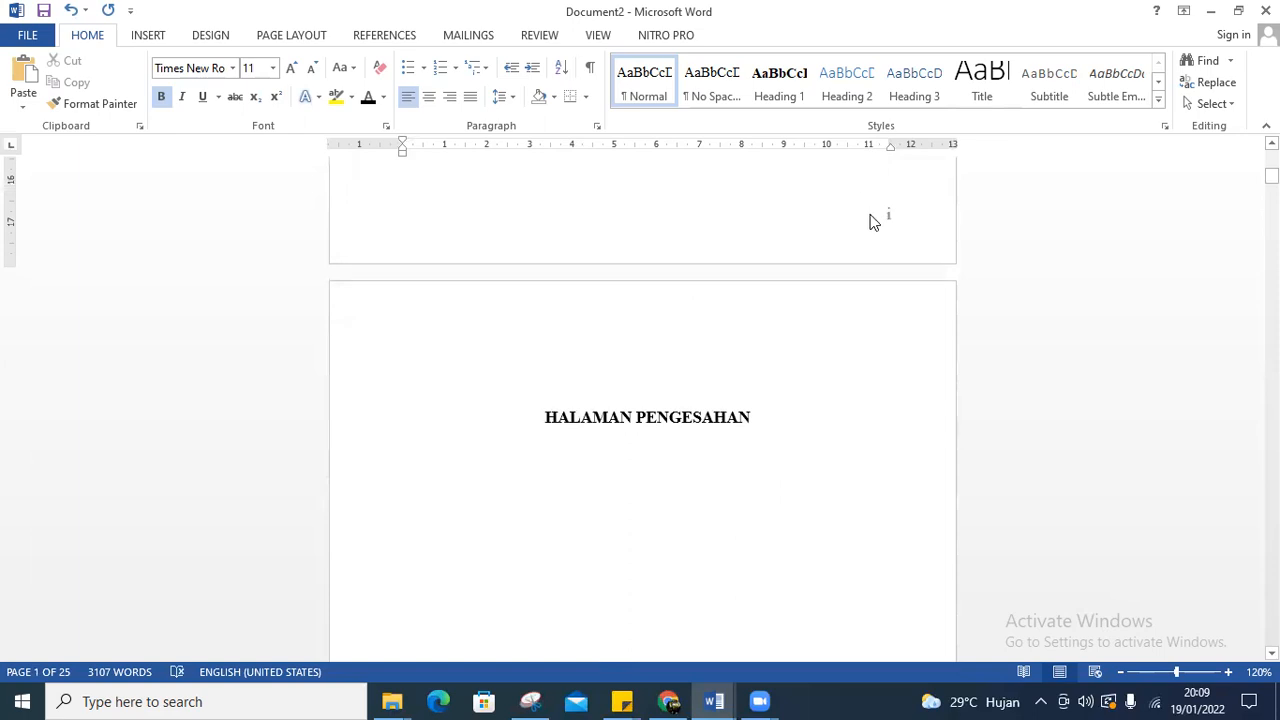
{"action": "scroll", "coordinate": [829, 366], "scroll_direction": "down", "scroll_amount": 18}
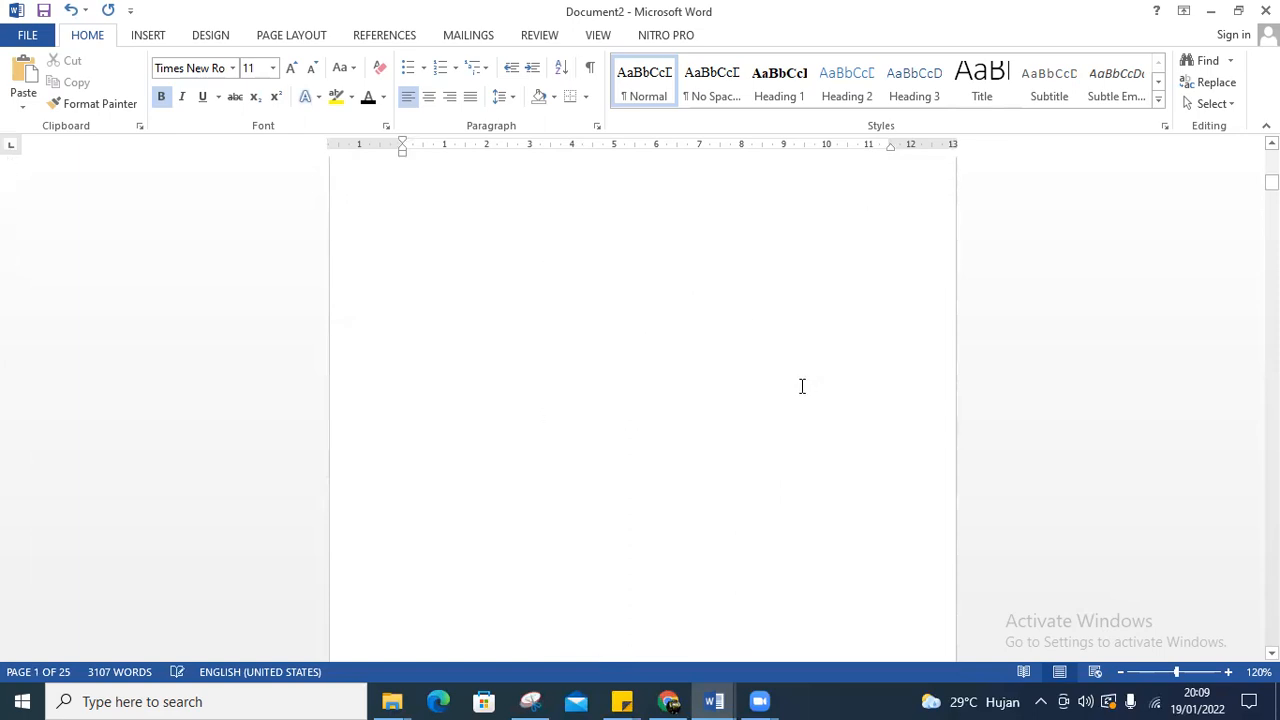
{"action": "scroll", "coordinate": [673, 504], "scroll_direction": "down", "scroll_amount": 15}
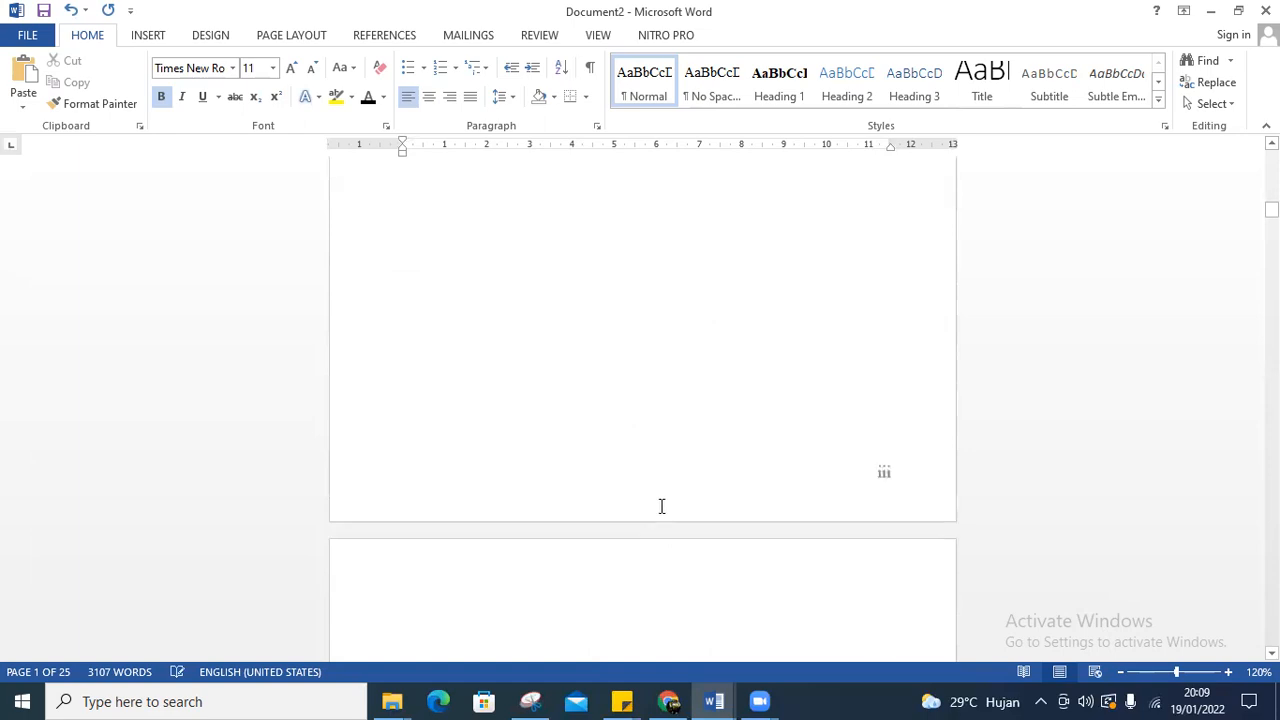
{"action": "scroll", "coordinate": [650, 549], "scroll_direction": "down", "scroll_amount": 10}
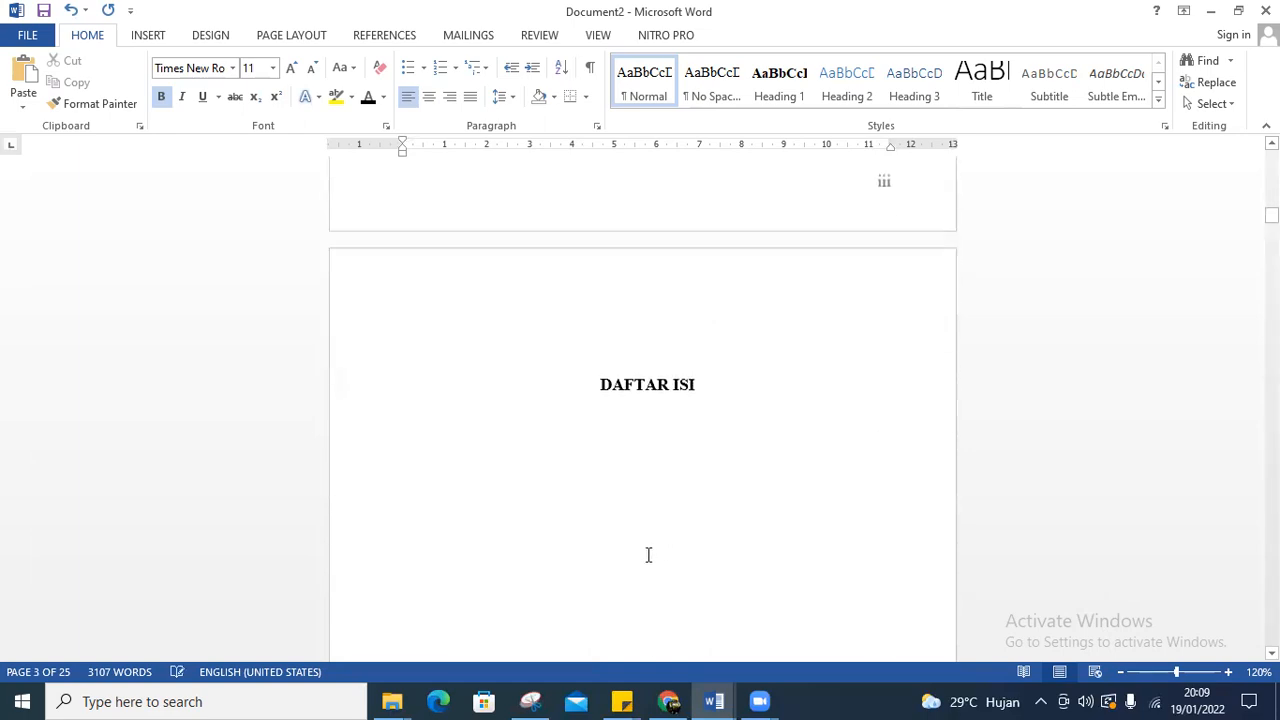
{"action": "scroll", "coordinate": [643, 555], "scroll_direction": "down", "scroll_amount": 3}
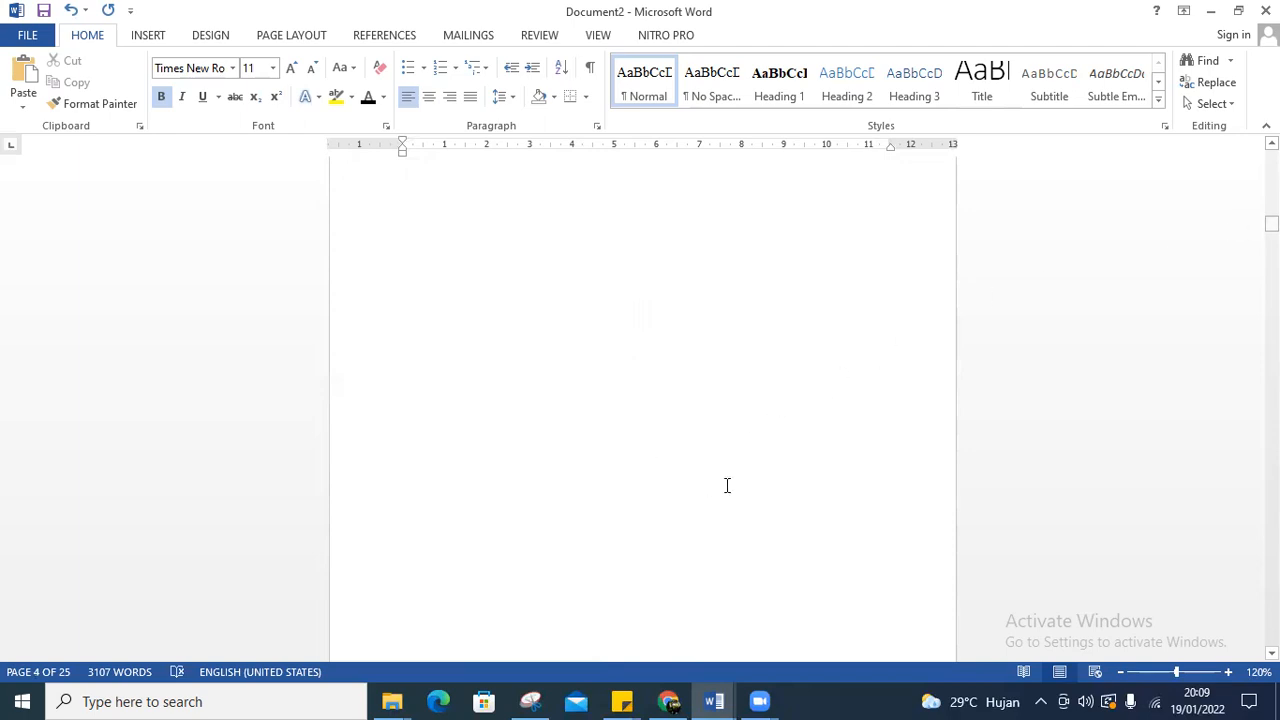
Format the HALAMAN SAMPUL heading on the first page in Times New Roman, size 12
{"action": "left_click_drag", "start_coordinate": [1272, 223], "coordinate": [1272, 157]}
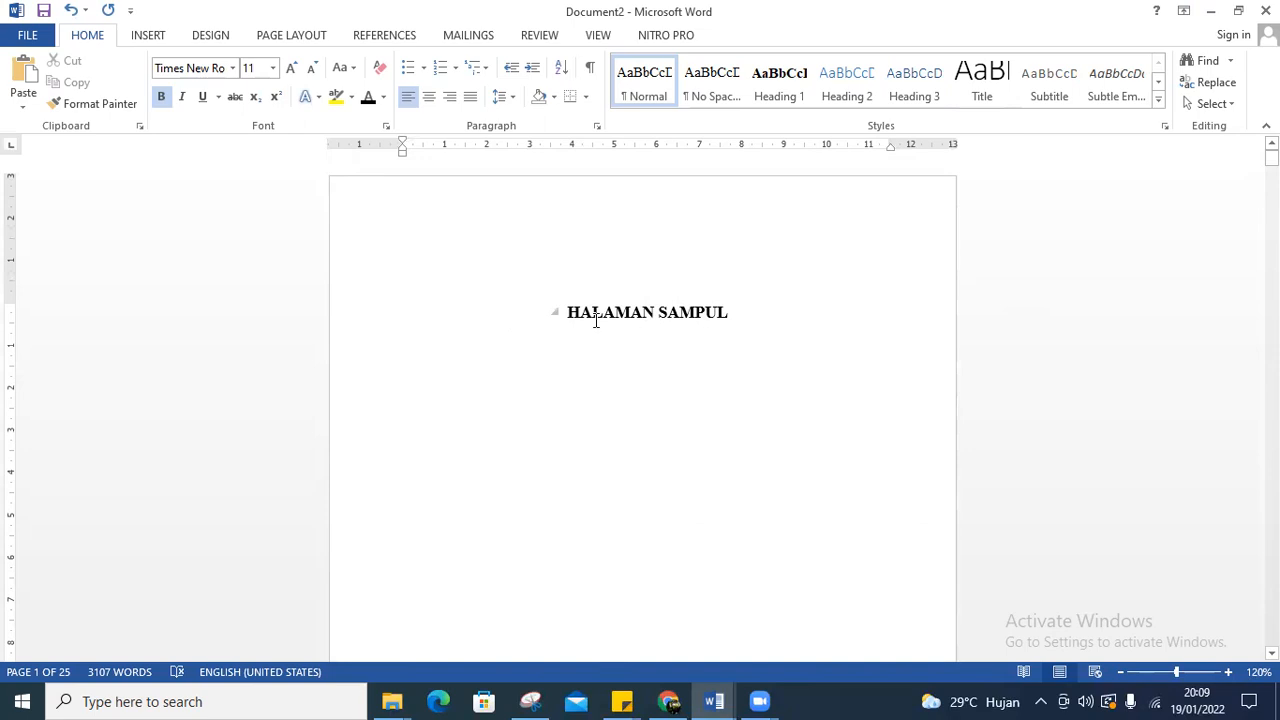
{"action": "left_click_drag", "start_coordinate": [567, 313], "coordinate": [738, 322]}
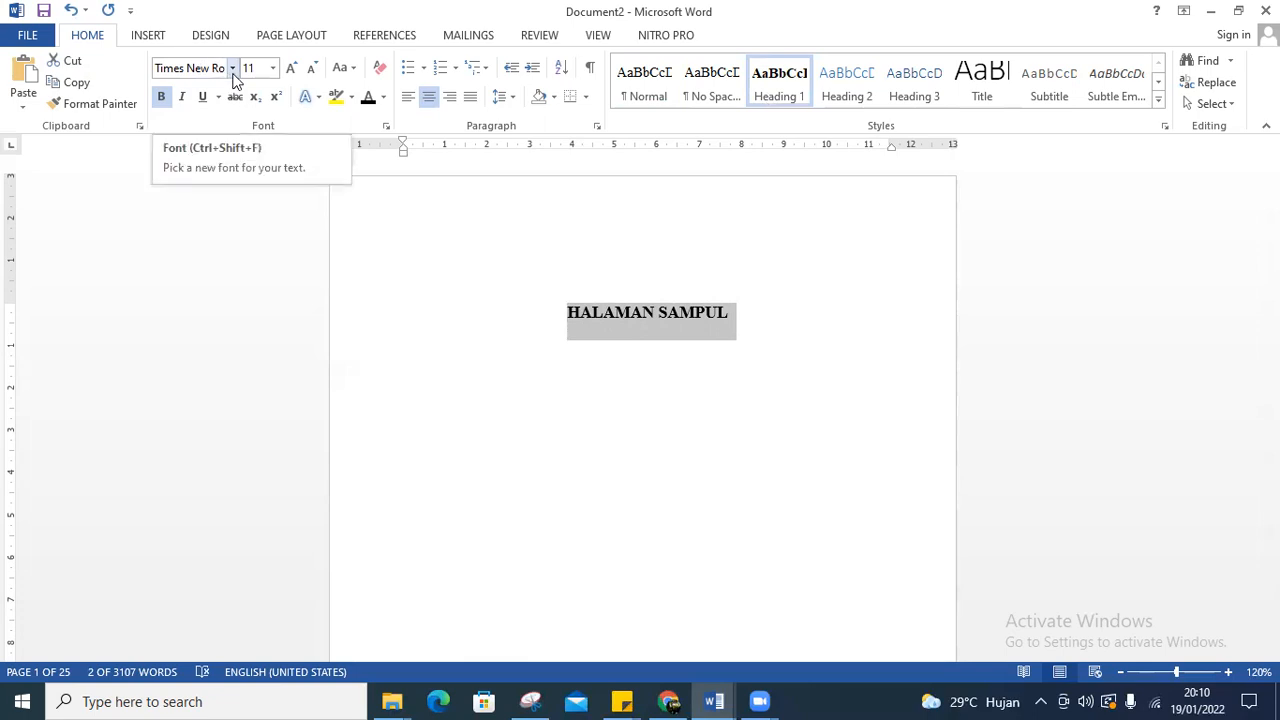
{"action": "left_click", "coordinate": [232, 72]}
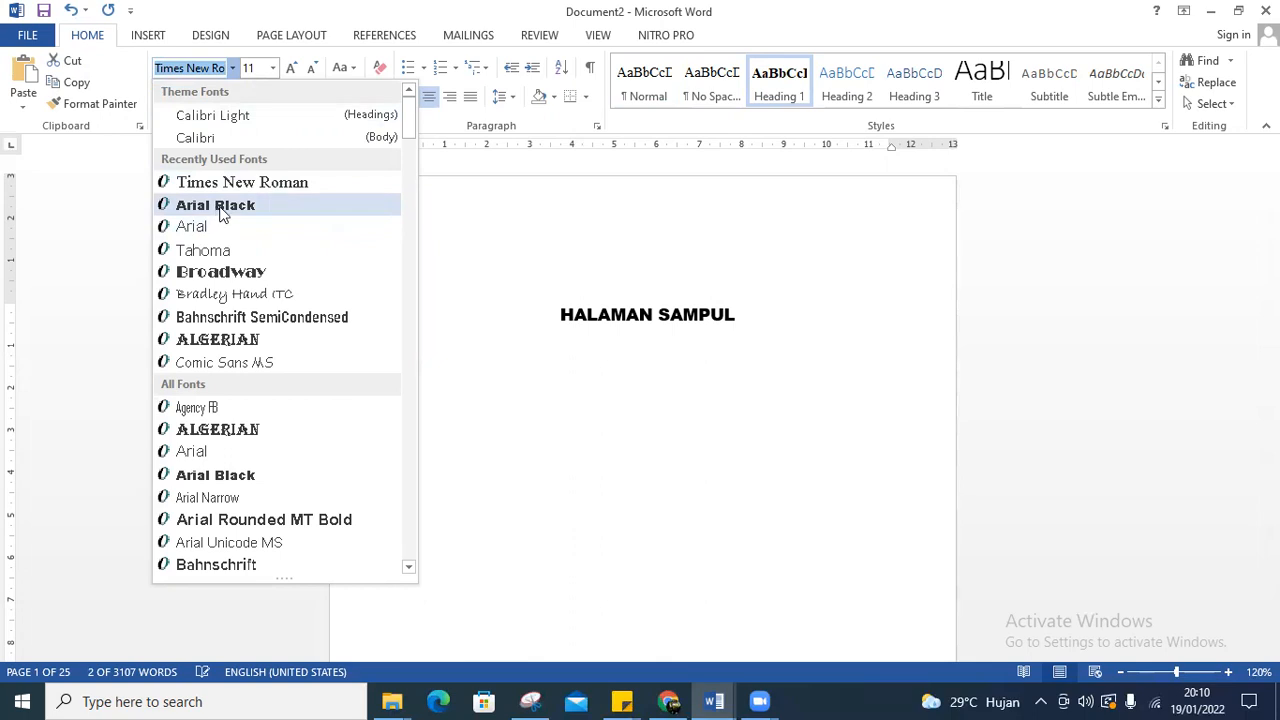
{"action": "left_click", "coordinate": [224, 184]}
{"action": "left_click", "coordinate": [255, 70]}
{"action": "type", "text": "12"}
{"action": "key", "text": "Return"}
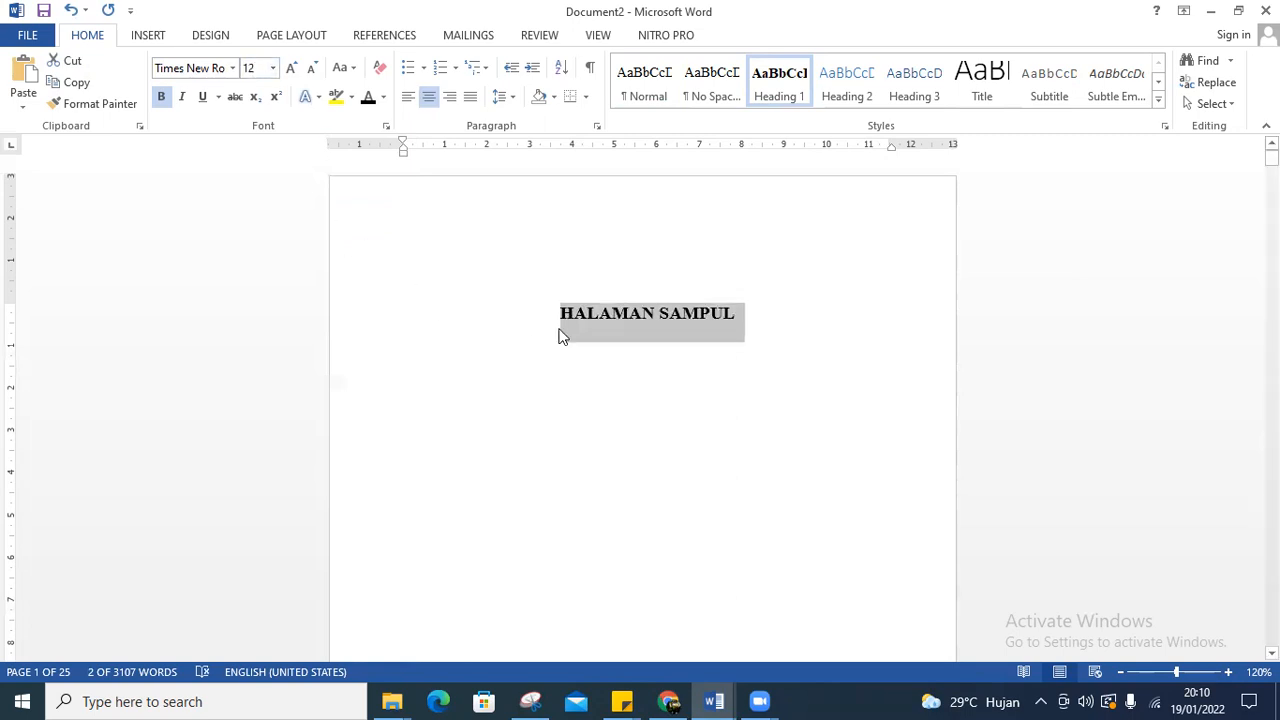
{"action": "left_click", "coordinate": [684, 342]}
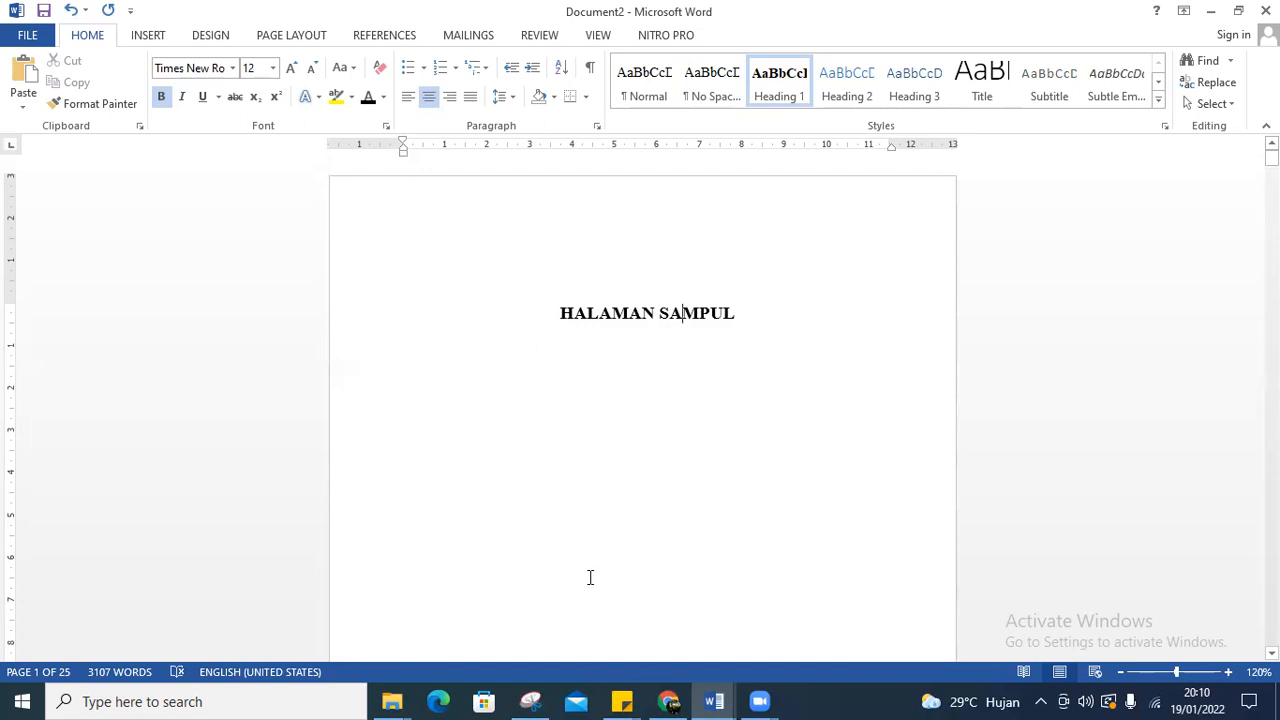
Copy the formatting of the HALAMAN SAMPUL heading to the HALAMAN PENGESAHAN heading on the second page
{"action": "scroll", "coordinate": [590, 577], "scroll_direction": "down", "scroll_amount": 5}
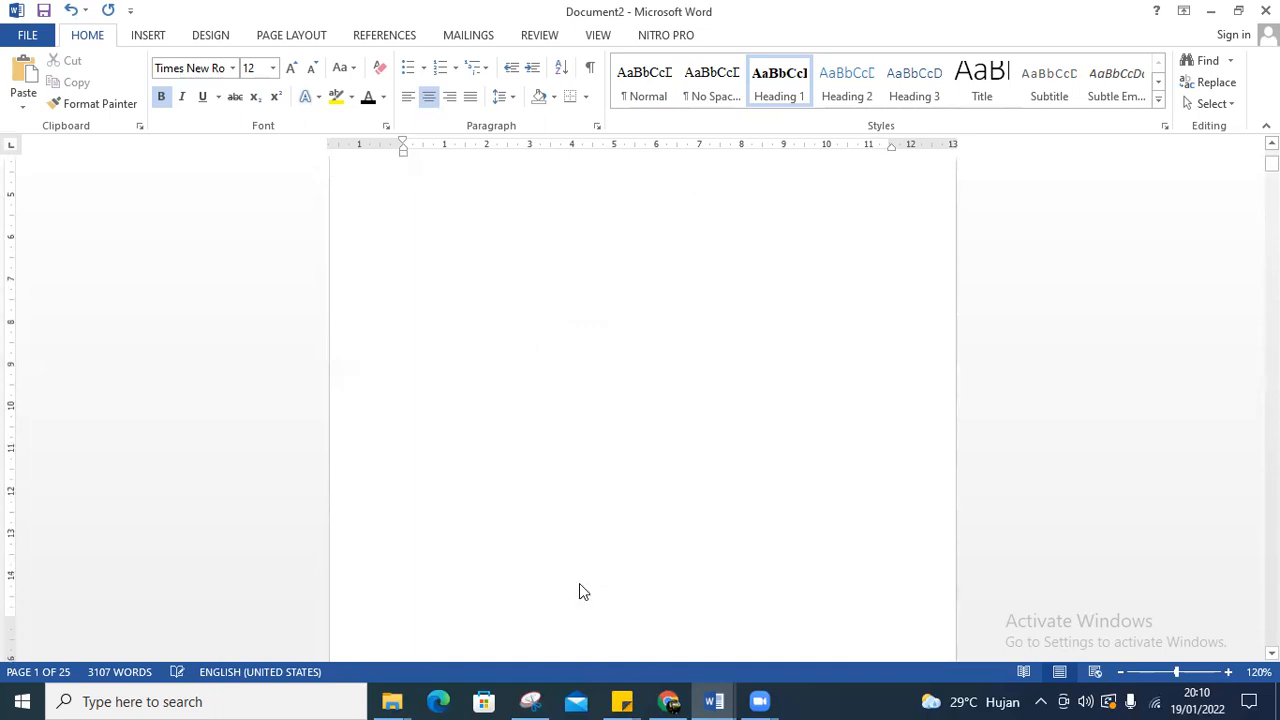
{"action": "scroll", "coordinate": [579, 591], "scroll_direction": "down", "scroll_amount": 3}
{"action": "scroll", "coordinate": [580, 580], "scroll_direction": "down", "scroll_amount": 4}
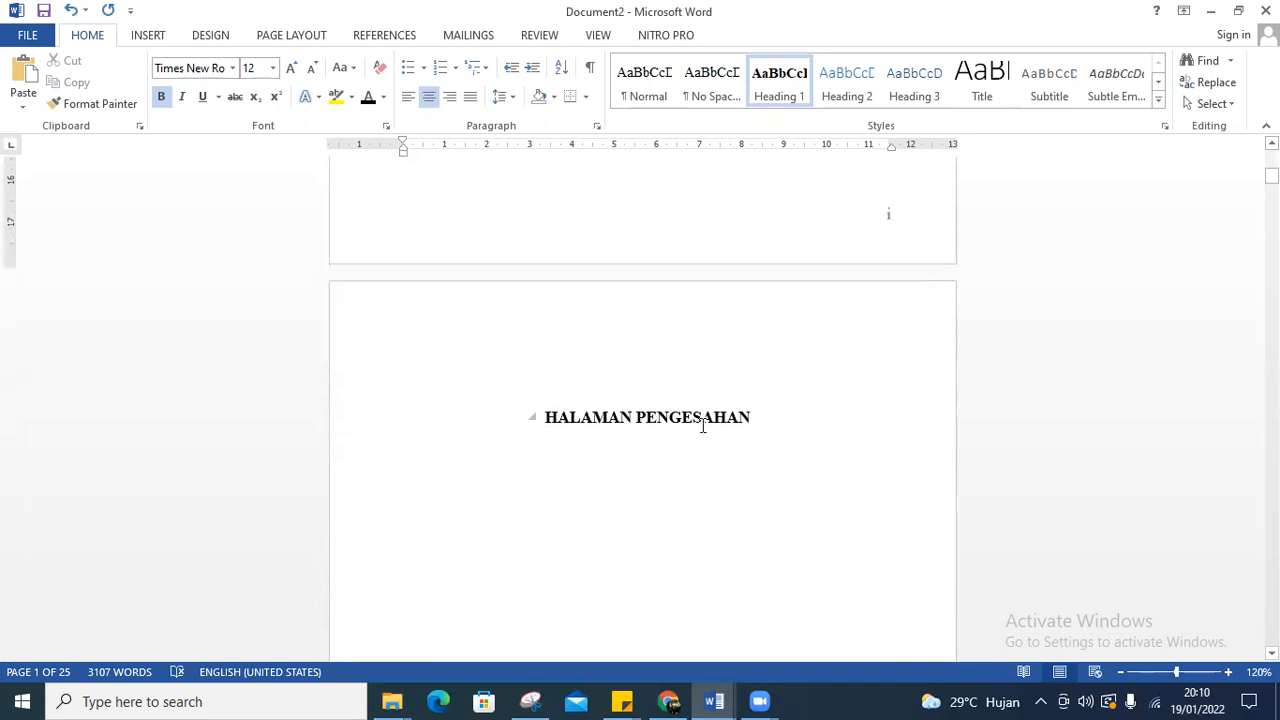
{"action": "scroll", "coordinate": [703, 420], "scroll_direction": "down", "scroll_amount": 15}
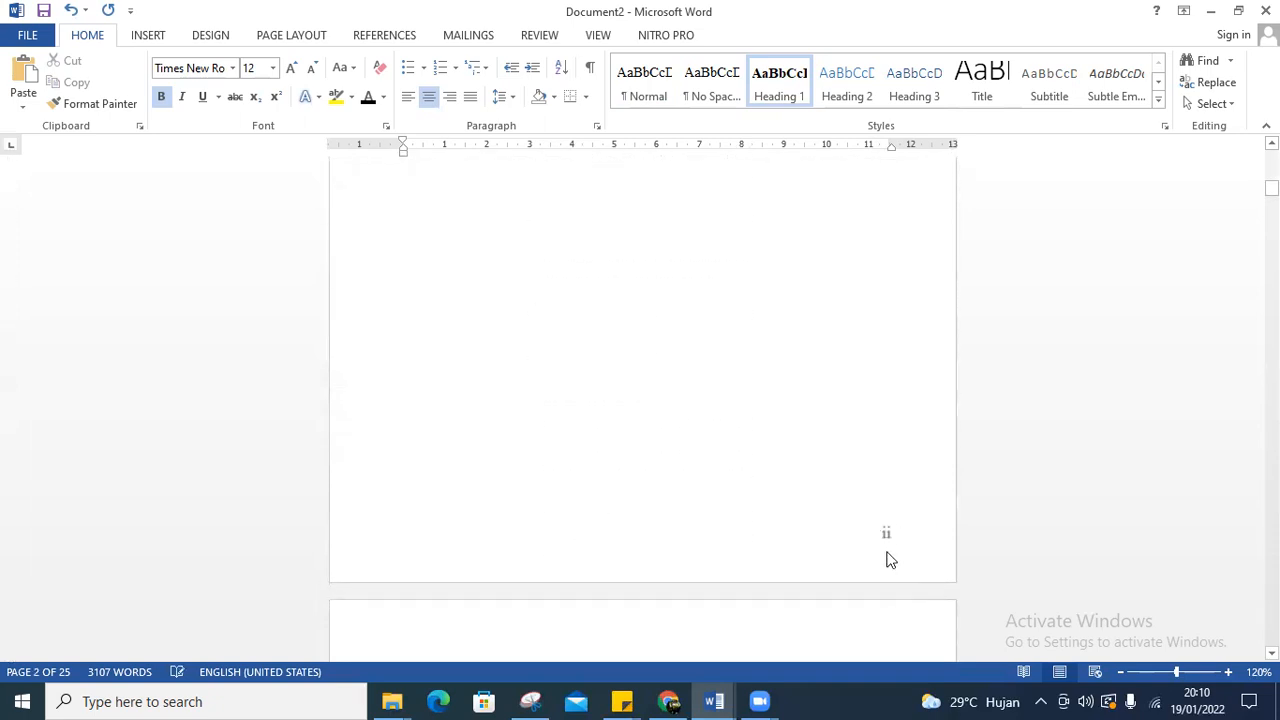
{"action": "scroll", "coordinate": [503, 495], "scroll_direction": "up", "scroll_amount": 3}
{"action": "scroll", "coordinate": [395, 498], "scroll_direction": "up", "scroll_amount": 5}
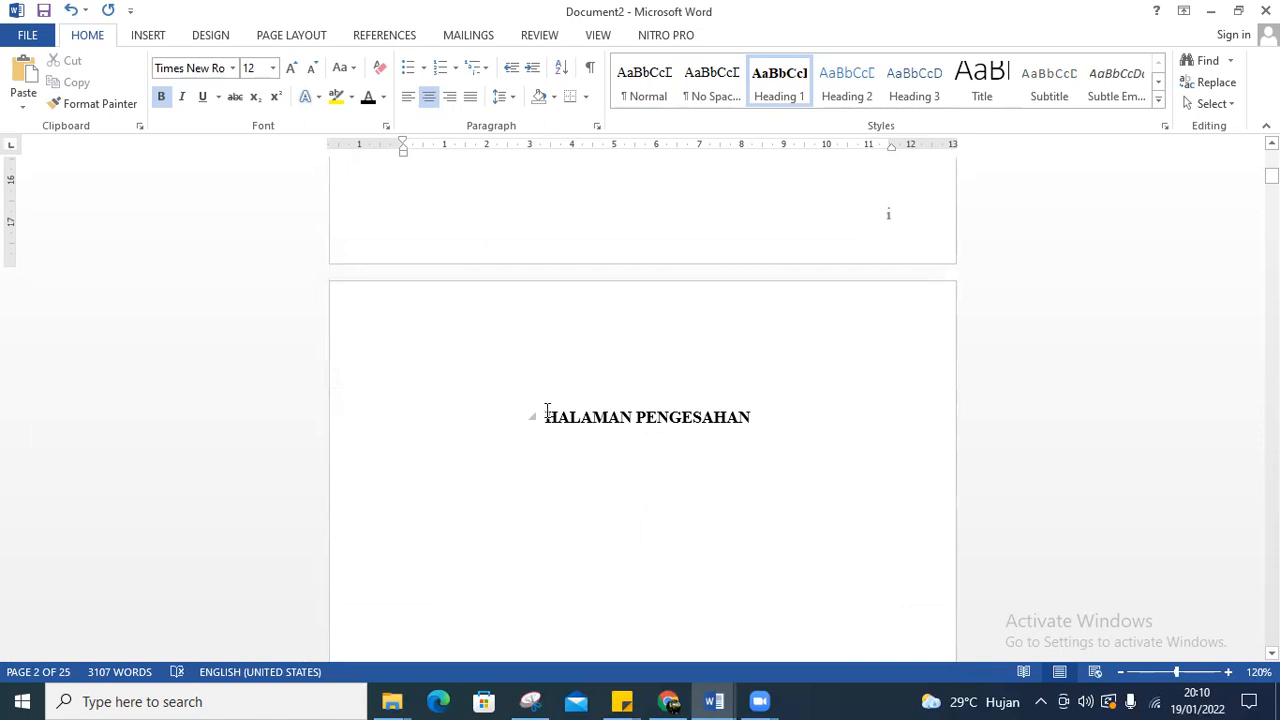
{"action": "scroll", "coordinate": [554, 410], "scroll_direction": "up", "scroll_amount": 10}
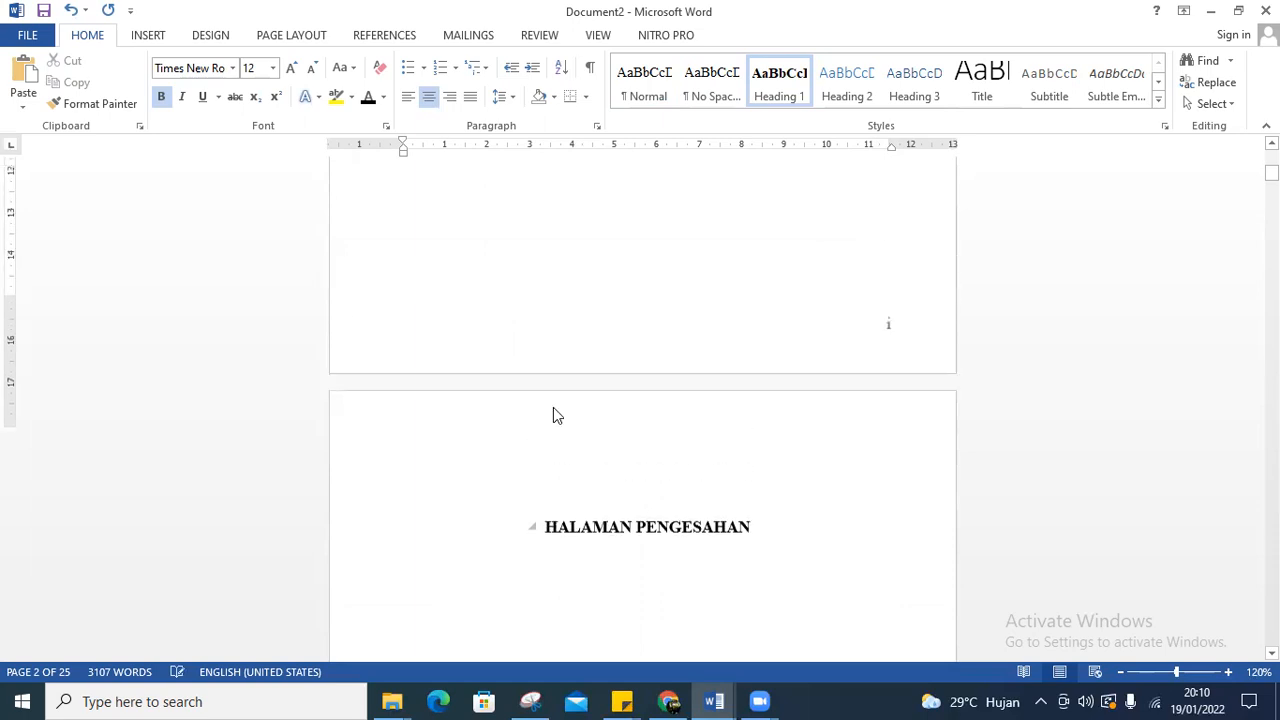
{"action": "left_click_drag", "start_coordinate": [563, 312], "coordinate": [708, 311]}
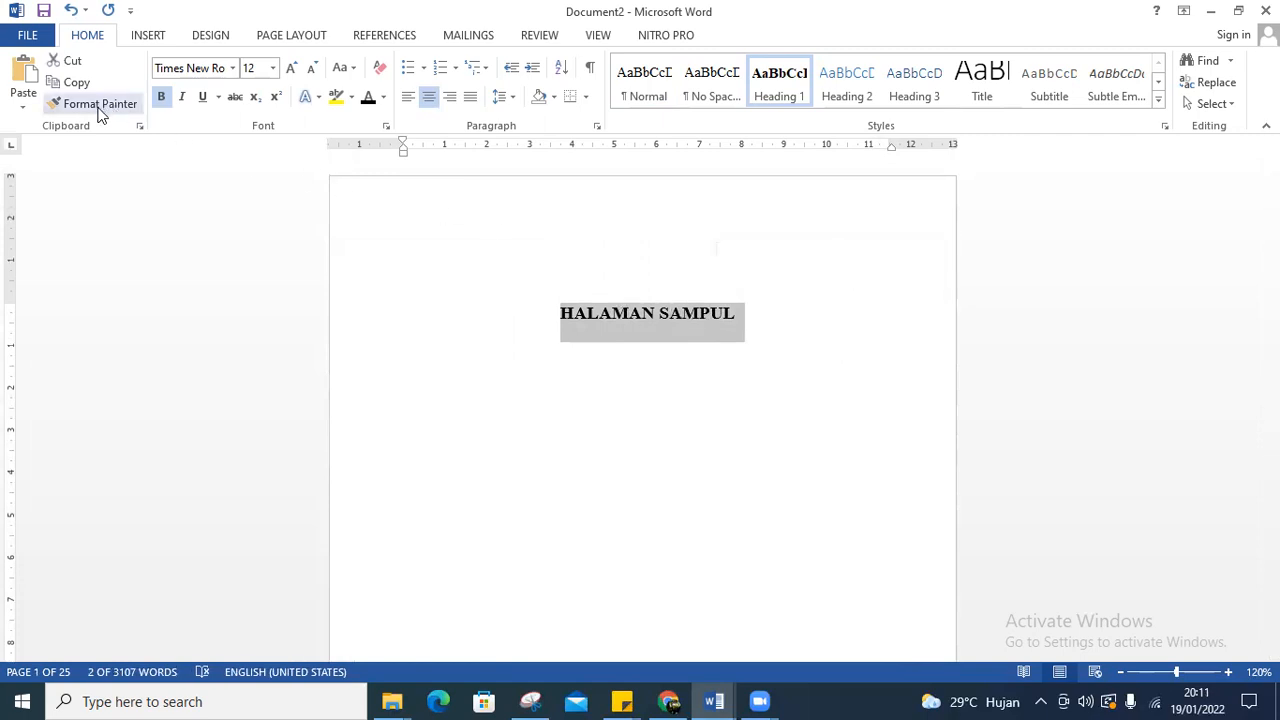
{"action": "left_click", "coordinate": [97, 108]}
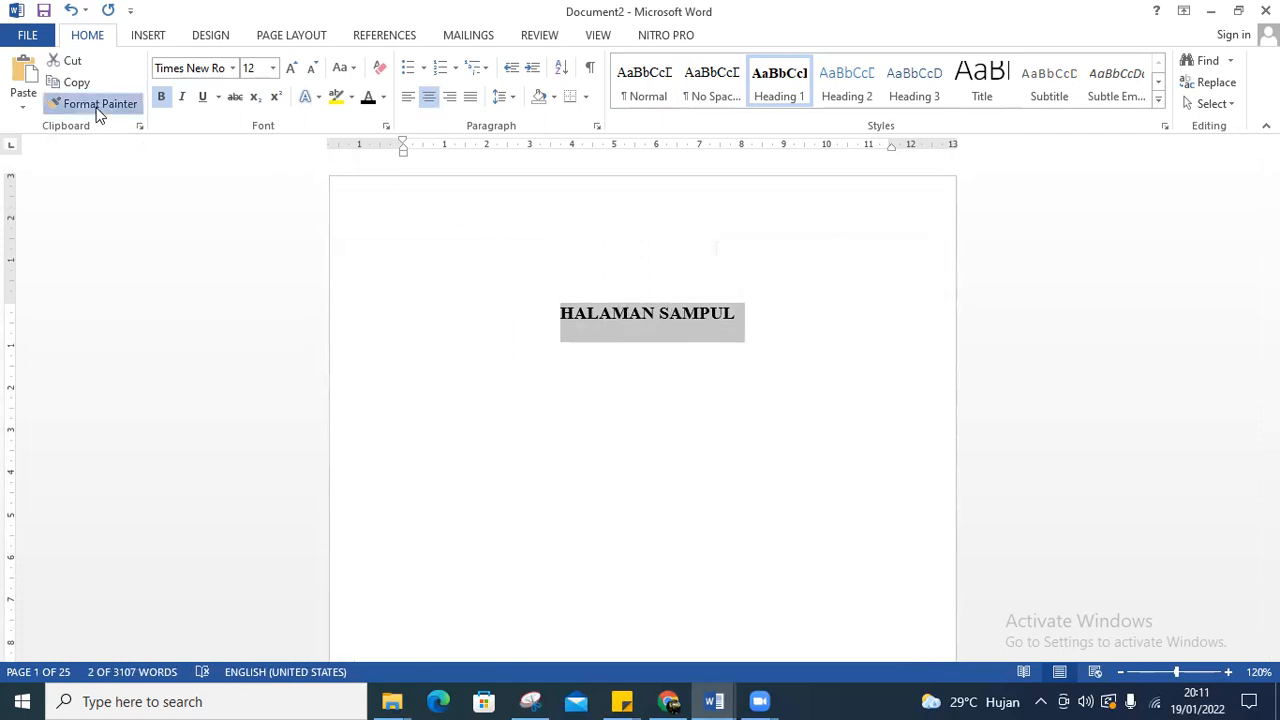
{"action": "scroll", "coordinate": [498, 365], "scroll_direction": "down", "scroll_amount": 1}
{"action": "scroll", "coordinate": [498, 365], "scroll_direction": "down", "scroll_amount": 10}
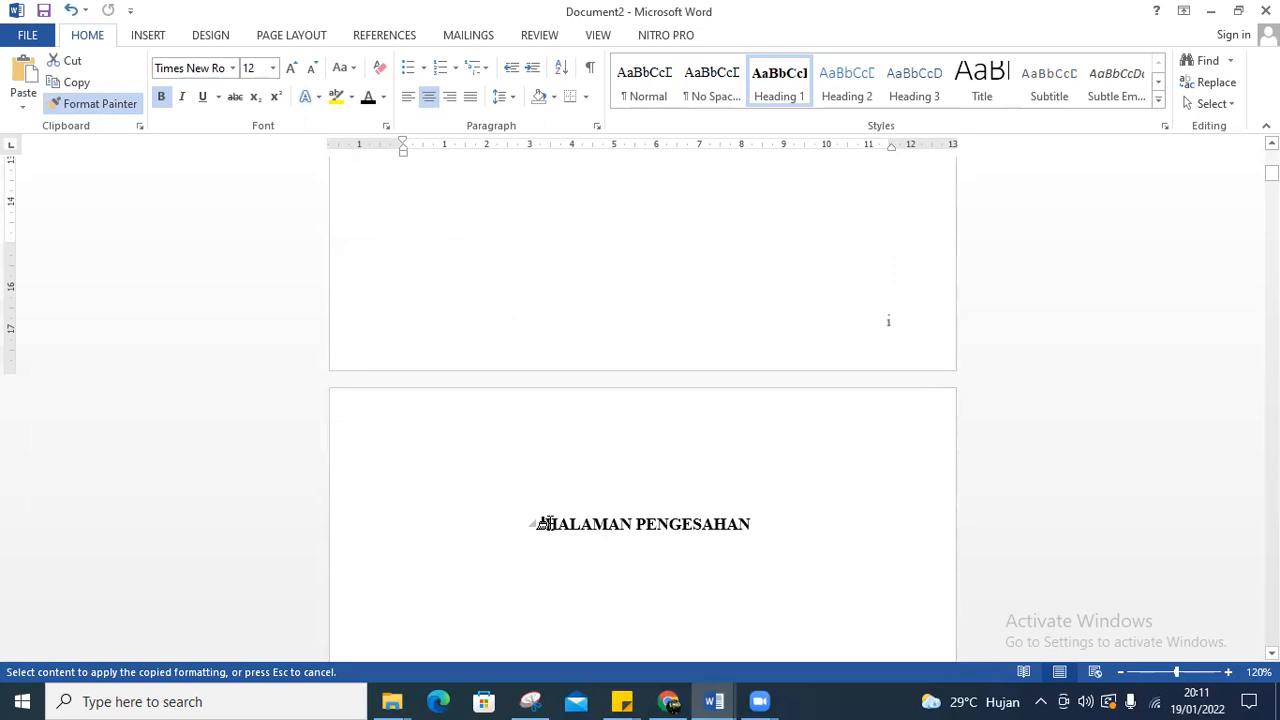
{"action": "left_click_drag", "start_coordinate": [540, 527], "coordinate": [699, 537]}
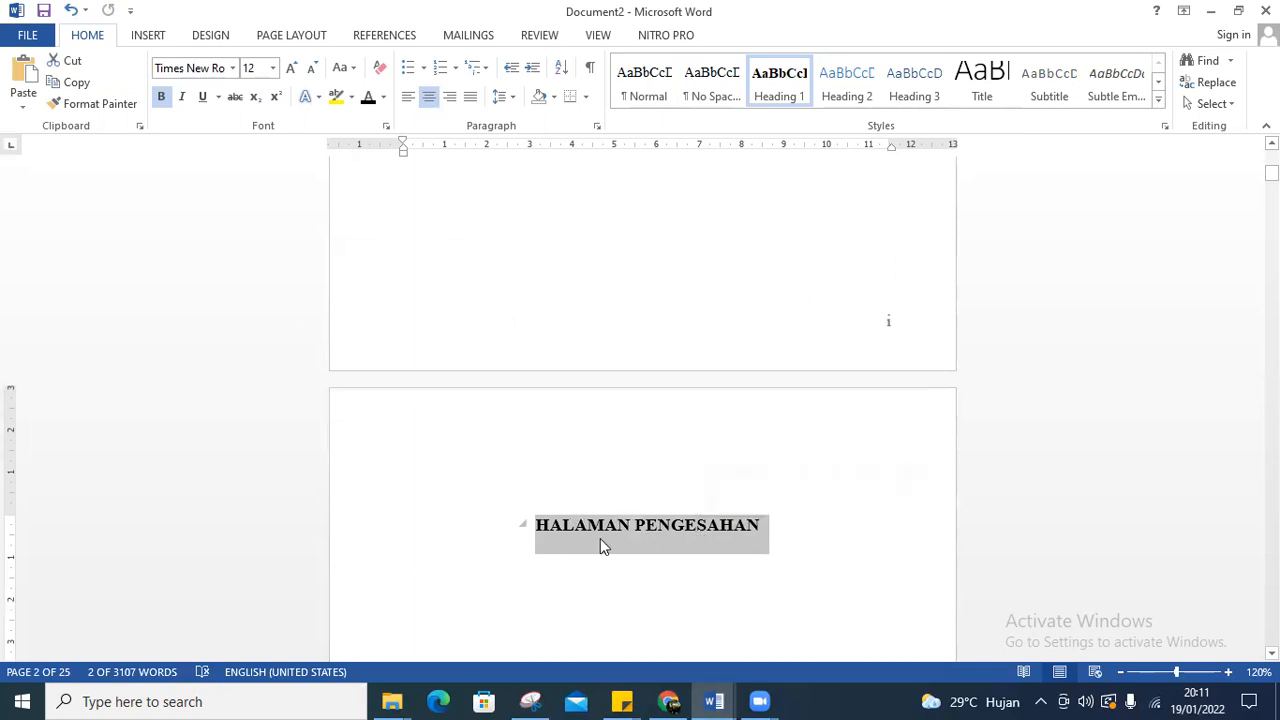
Copy the HALAMAN PENGESAHAN heading's formatting to the KATA PENGANTAR heading, and from there to the DAFTAR ISI heading
{"action": "left_click", "coordinate": [112, 106]}
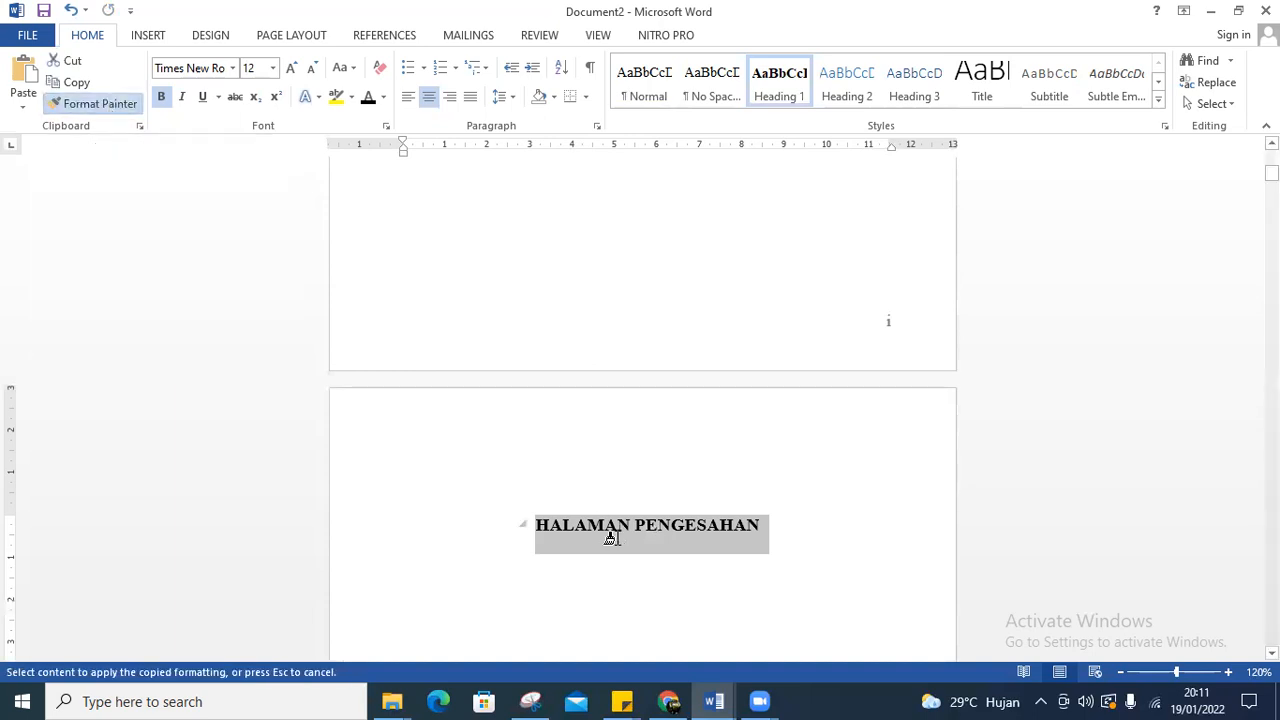
{"action": "scroll", "coordinate": [612, 538], "scroll_direction": "down", "scroll_amount": 6}
{"action": "scroll", "coordinate": [618, 540], "scroll_direction": "down", "scroll_amount": 10}
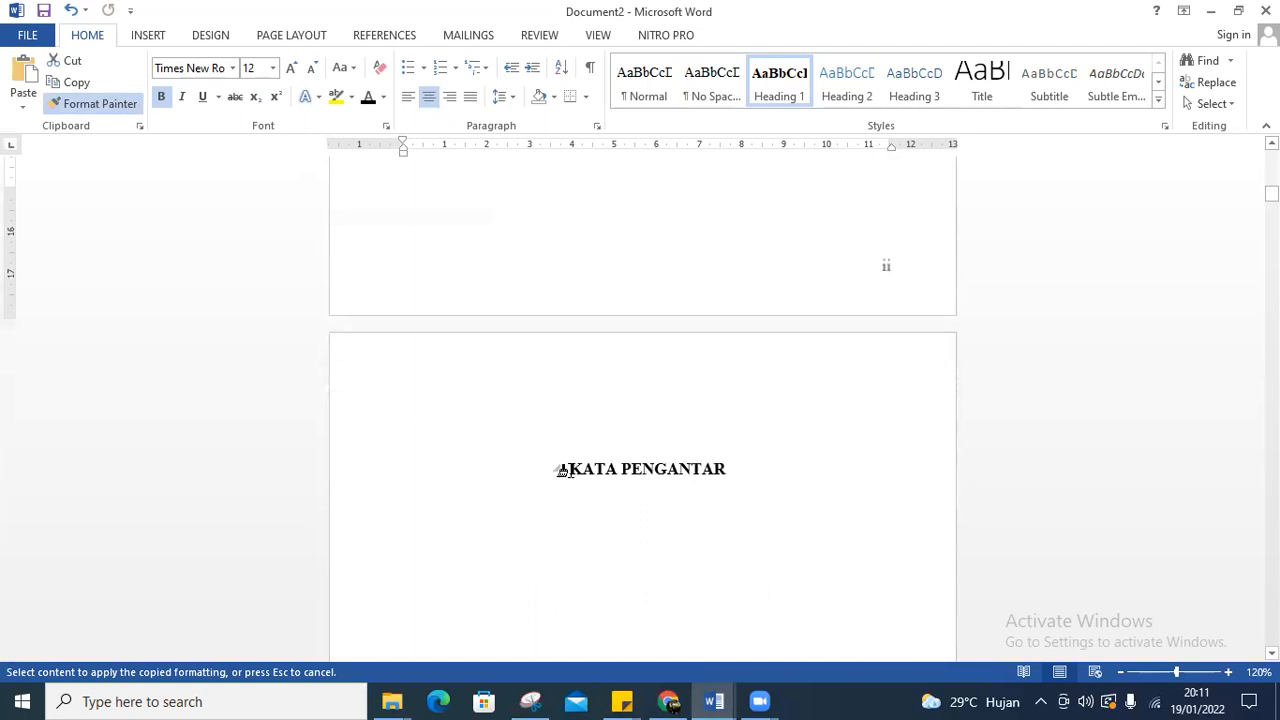
{"action": "left_click_drag", "start_coordinate": [560, 469], "coordinate": [677, 477]}
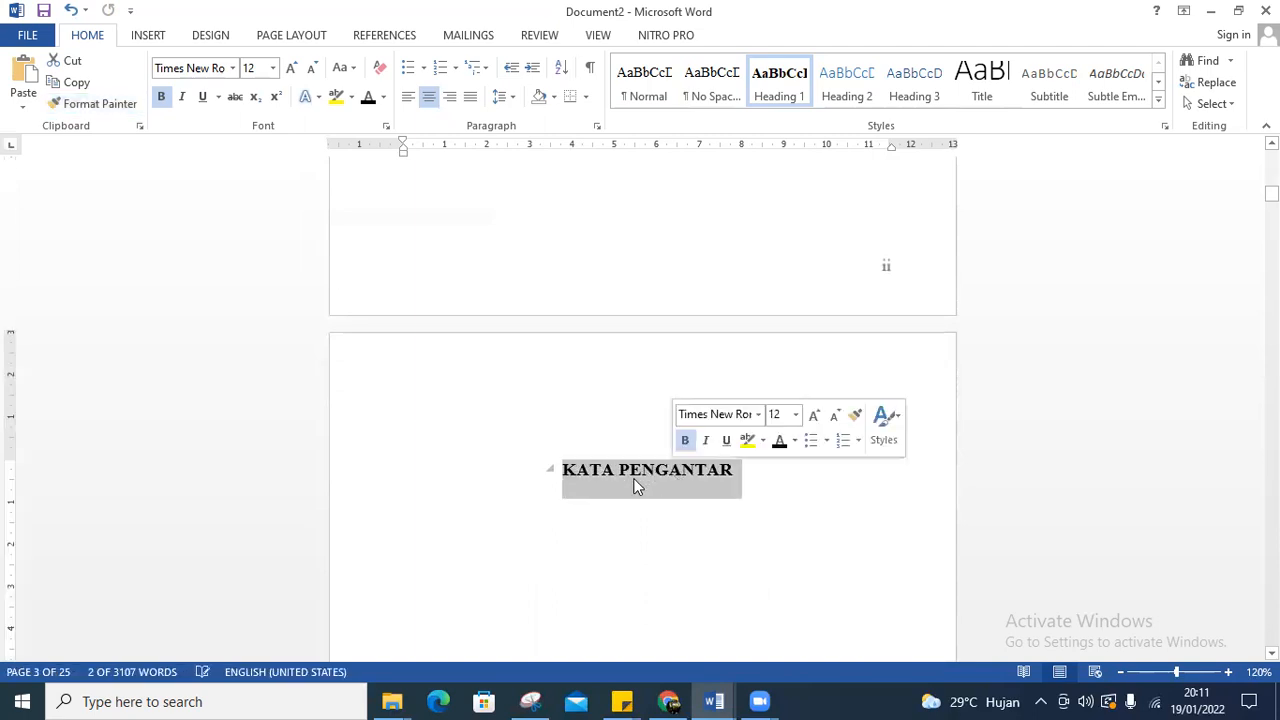
{"action": "left_click", "coordinate": [88, 110]}
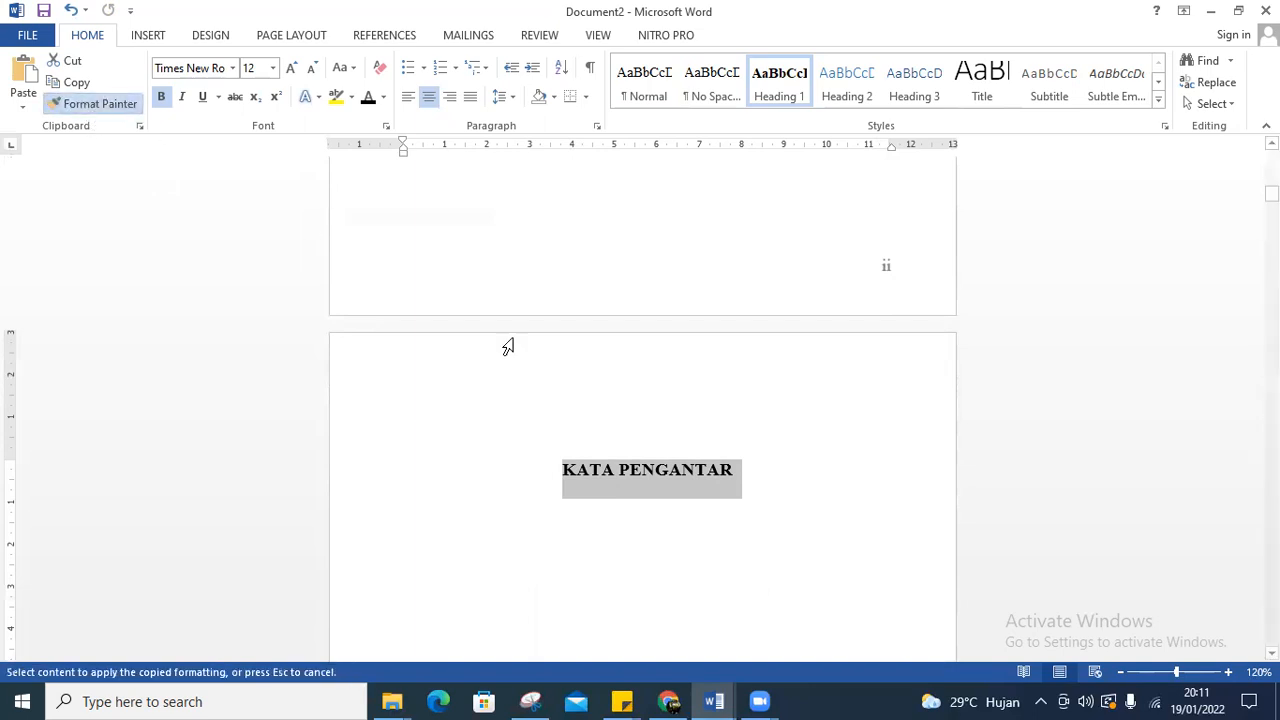
{"action": "scroll", "coordinate": [660, 530], "scroll_direction": "down", "scroll_amount": 10}
{"action": "scroll", "coordinate": [618, 551], "scroll_direction": "down", "scroll_amount": 4}
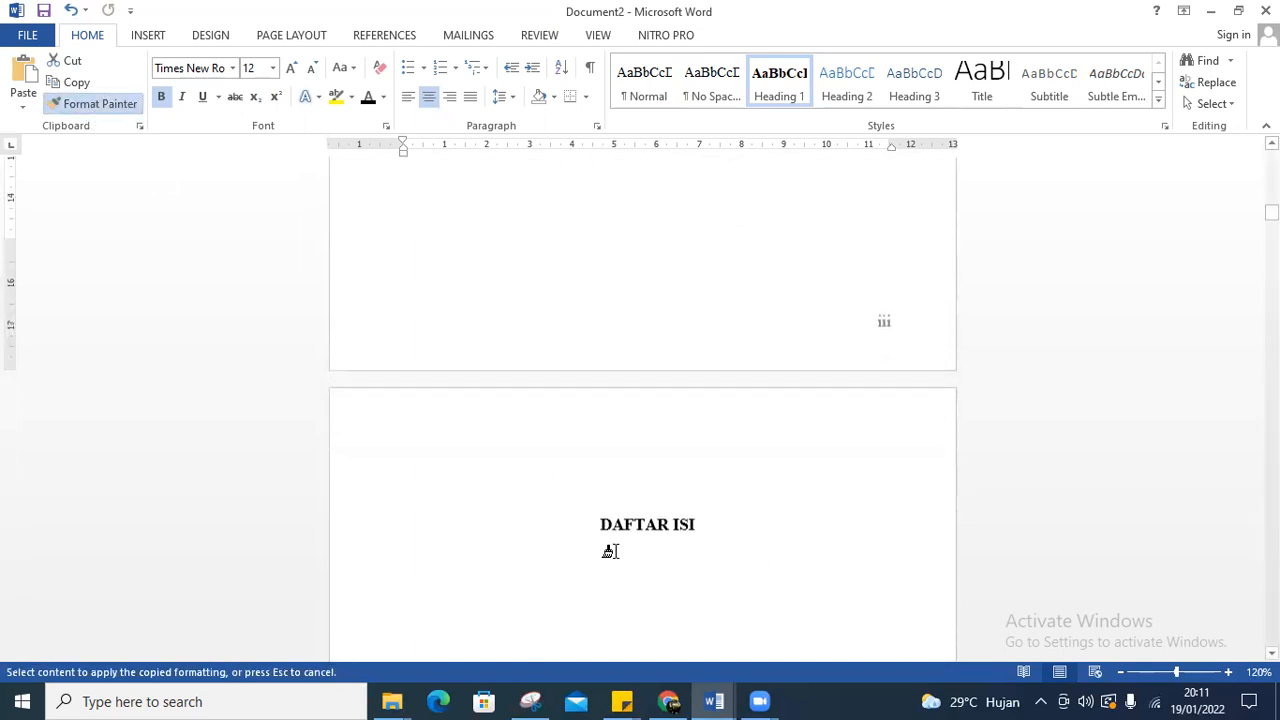
{"action": "left_click_drag", "start_coordinate": [590, 520], "coordinate": [706, 524]}
Carry the DAFTAR ISI heading's formatting over to the heading on page v and on to the DAFTAR GAMBAR heading
{"action": "left_click", "coordinate": [86, 110]}
{"action": "scroll", "coordinate": [586, 546], "scroll_direction": "down", "scroll_amount": 6}
{"action": "scroll", "coordinate": [592, 543], "scroll_direction": "down", "scroll_amount": 11}
{"action": "left_click_drag", "start_coordinate": [577, 466], "coordinate": [712, 476]}
{"action": "left_click", "coordinate": [93, 110]}
{"action": "scroll", "coordinate": [575, 640], "scroll_direction": "down", "scroll_amount": 6}
{"action": "scroll", "coordinate": [597, 600], "scroll_direction": "down", "scroll_amount": 5}
{"action": "left_click_drag", "start_coordinate": [585, 516], "coordinate": [722, 517]}
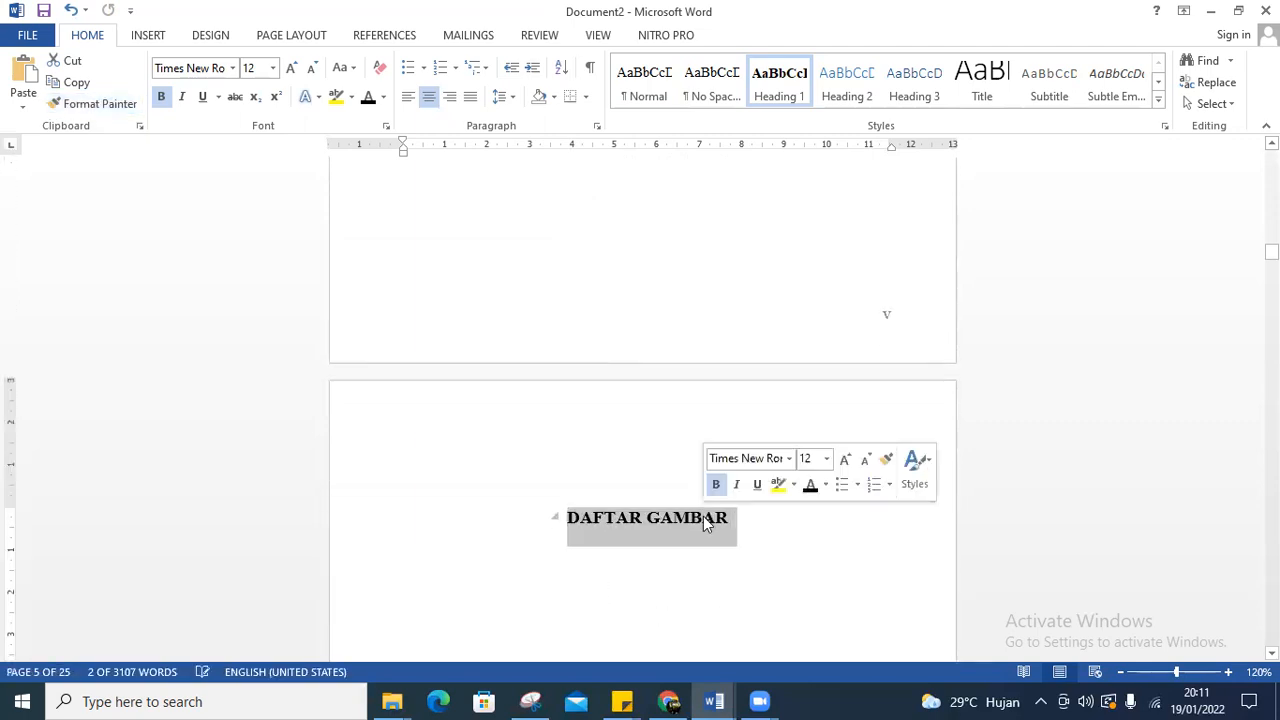
Apply the DAFTAR GAMBAR heading's formatting to the BAB I PENDAHULUAN and BAB II TINJAUAN PUSTAKA chapter titles
{"action": "left_click", "coordinate": [95, 104]}
{"action": "scroll", "coordinate": [586, 540], "scroll_direction": "down", "scroll_amount": 10}
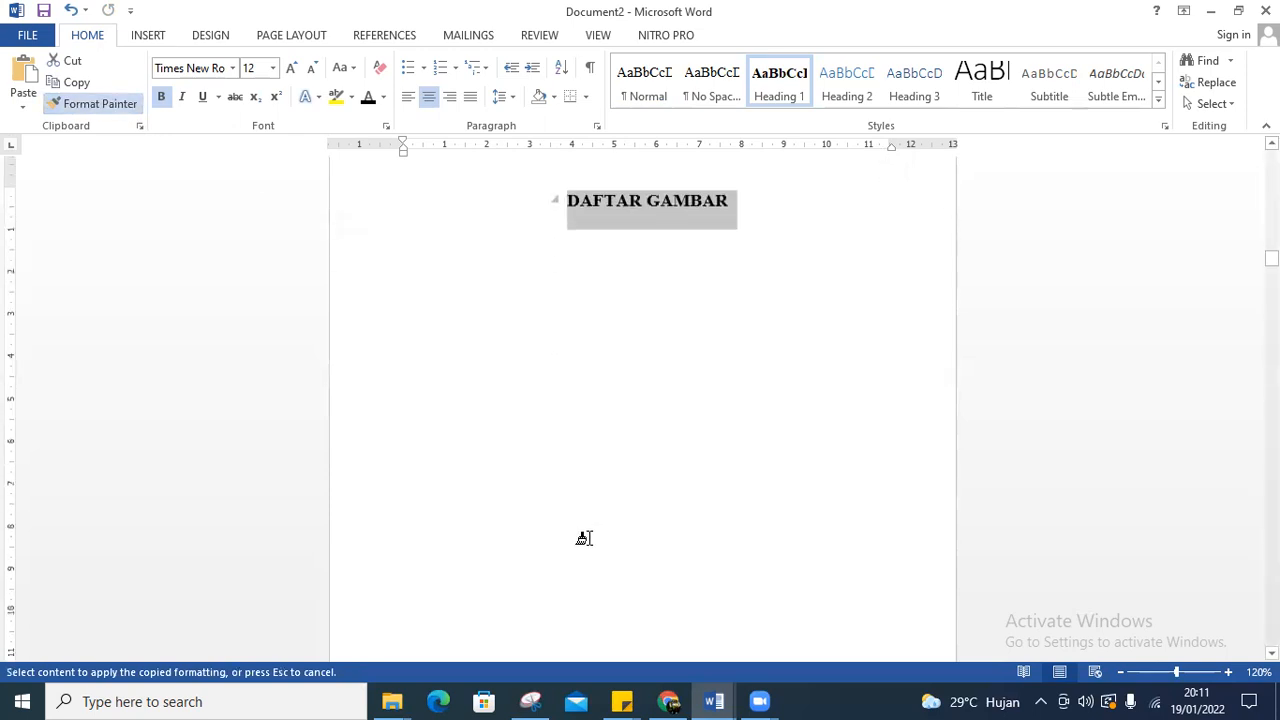
{"action": "scroll", "coordinate": [585, 555], "scroll_direction": "down", "scroll_amount": 3}
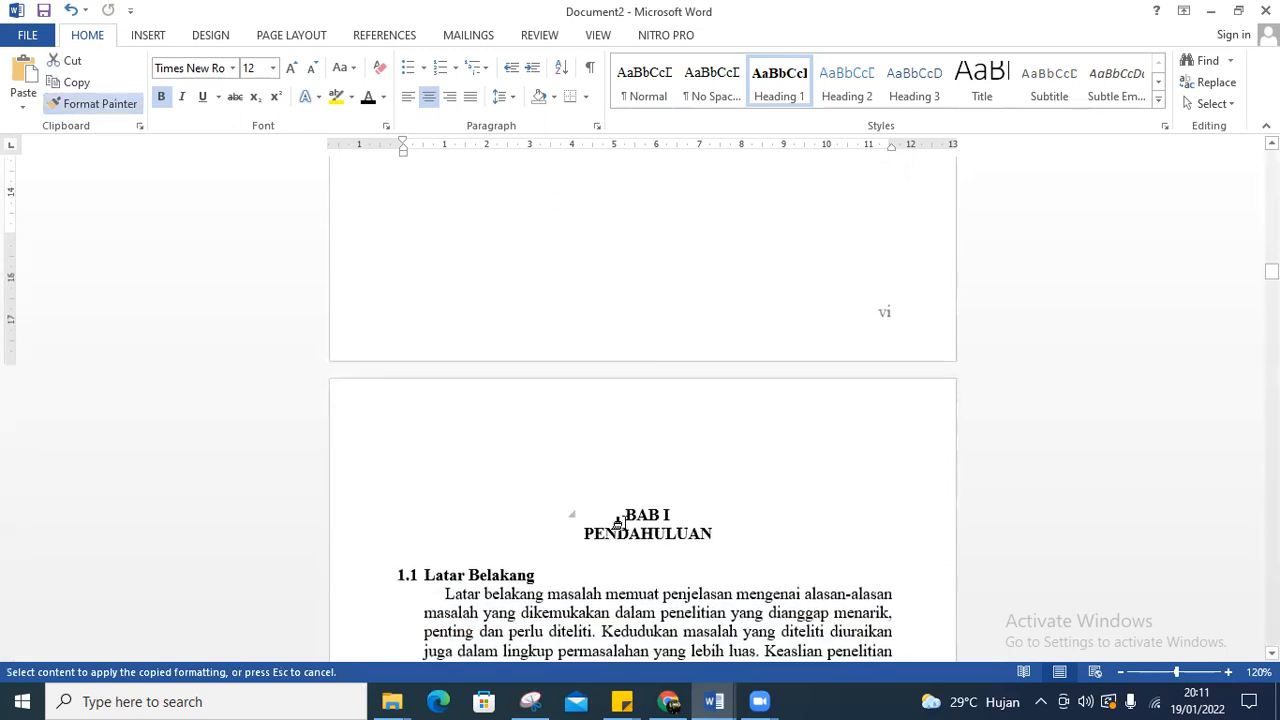
{"action": "left_click_drag", "start_coordinate": [628, 514], "coordinate": [706, 546]}
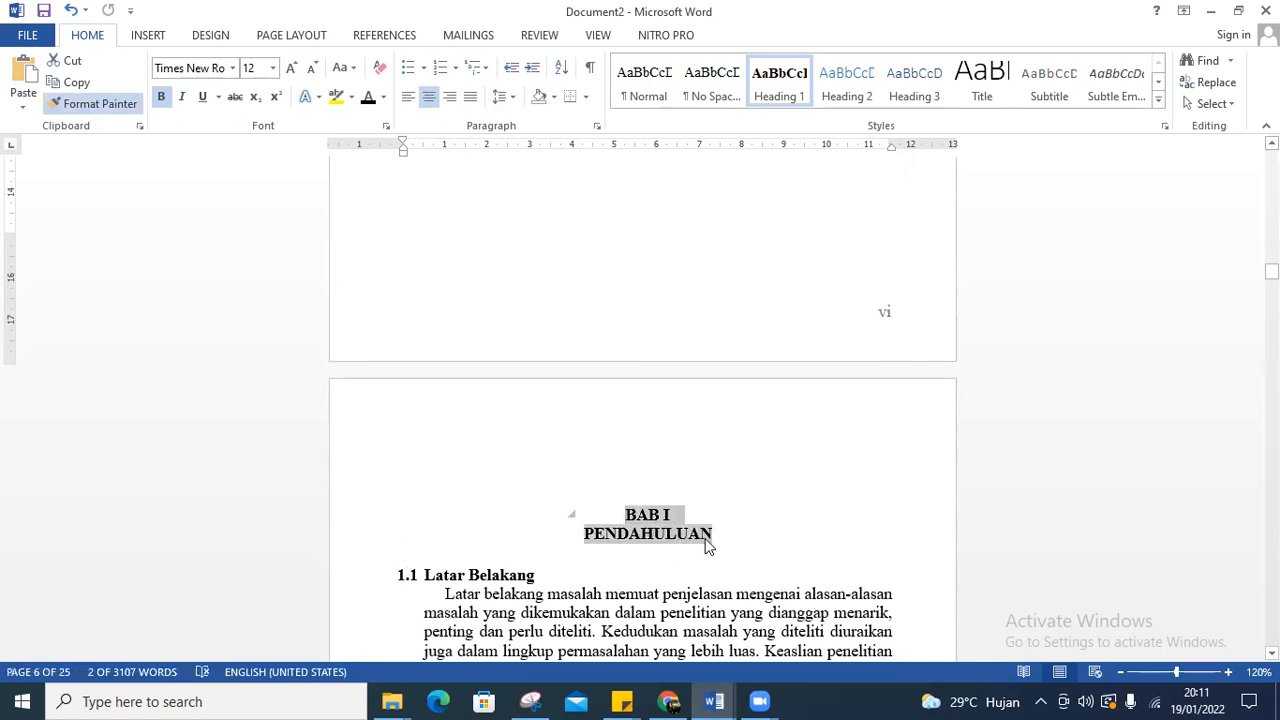
{"action": "left_click", "coordinate": [85, 108]}
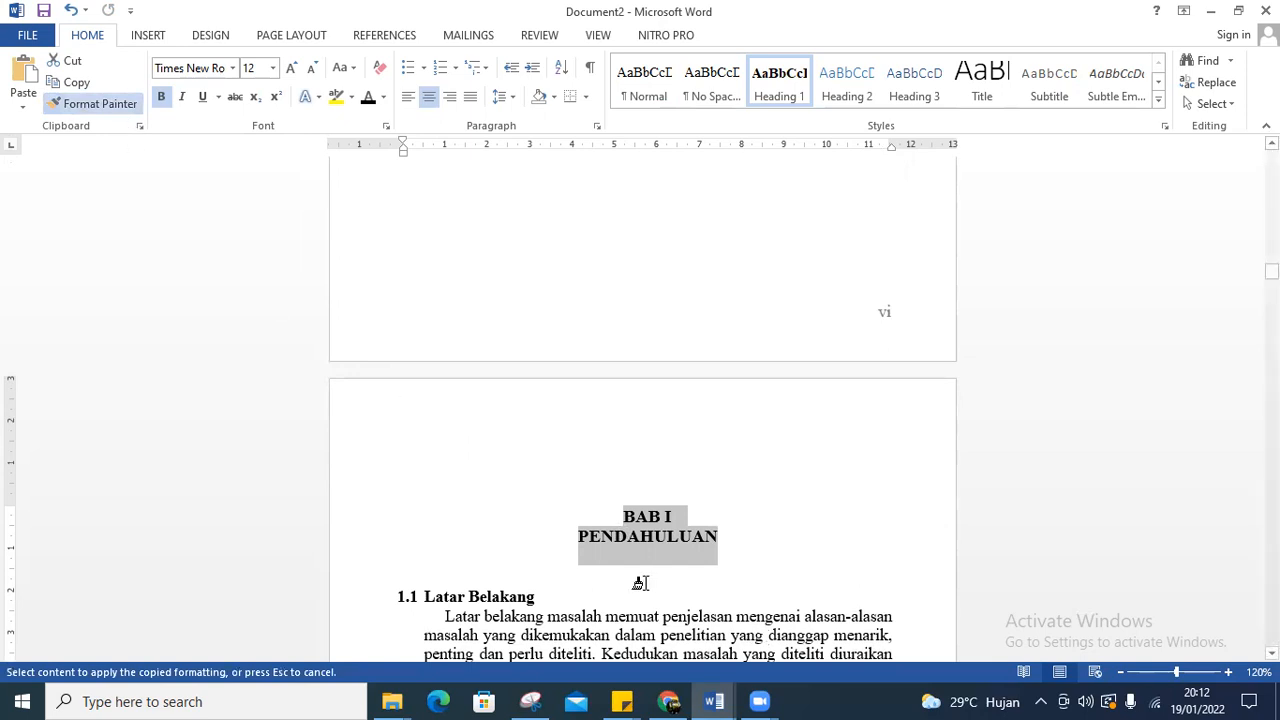
{"action": "scroll", "coordinate": [640, 583], "scroll_direction": "down", "scroll_amount": 10}
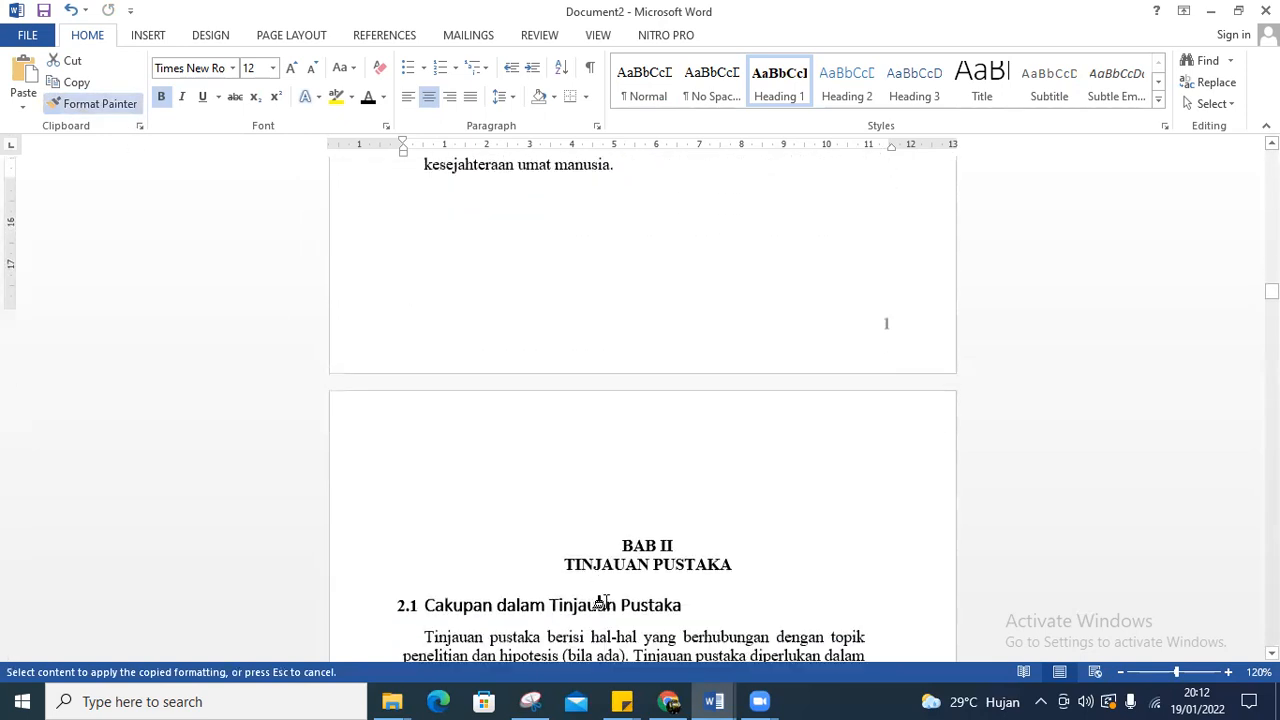
{"action": "scroll", "coordinate": [600, 602], "scroll_direction": "down", "scroll_amount": 2}
{"action": "left_click_drag", "start_coordinate": [614, 478], "coordinate": [700, 497]}
Copy the BAB II chapter title's formatting to the BAB III METODE PENELITIAN title
{"action": "left_click", "coordinate": [90, 103]}
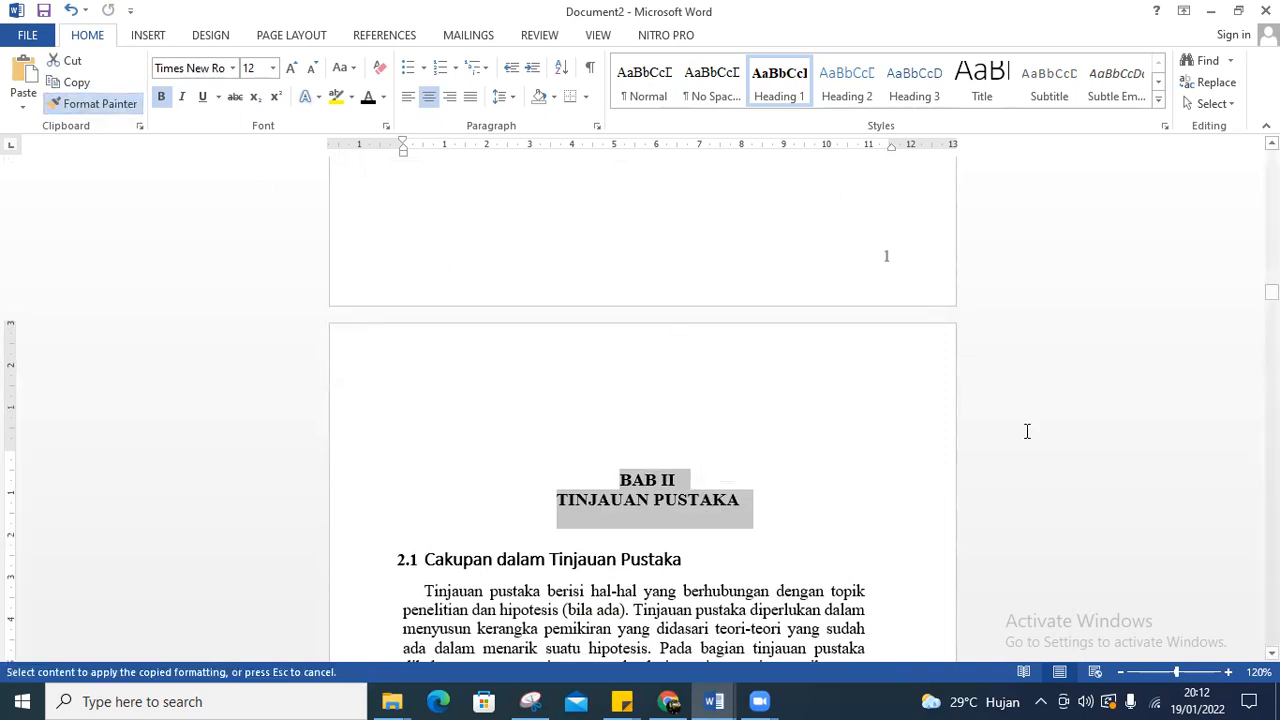
{"action": "scroll", "coordinate": [1026, 431], "scroll_direction": "down", "scroll_amount": 11}
{"action": "scroll", "coordinate": [510, 548], "scroll_direction": "down", "scroll_amount": 18}
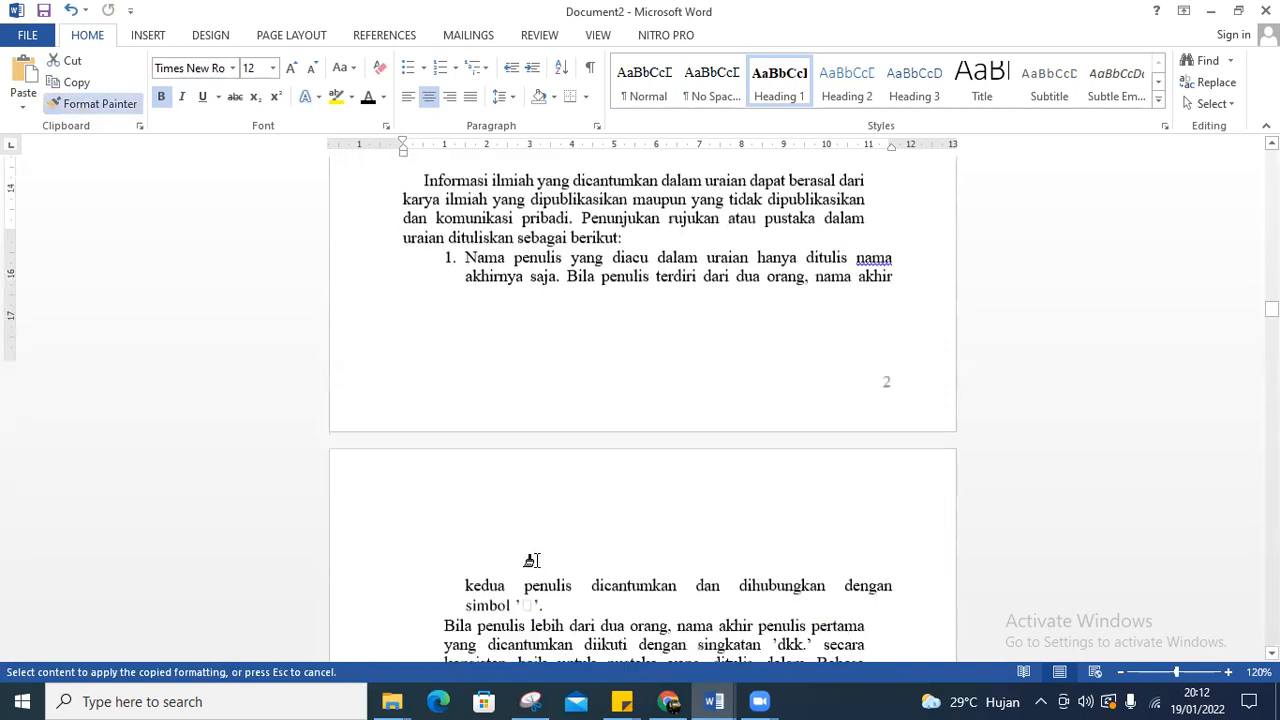
{"action": "scroll", "coordinate": [531, 560], "scroll_direction": "down", "scroll_amount": 20}
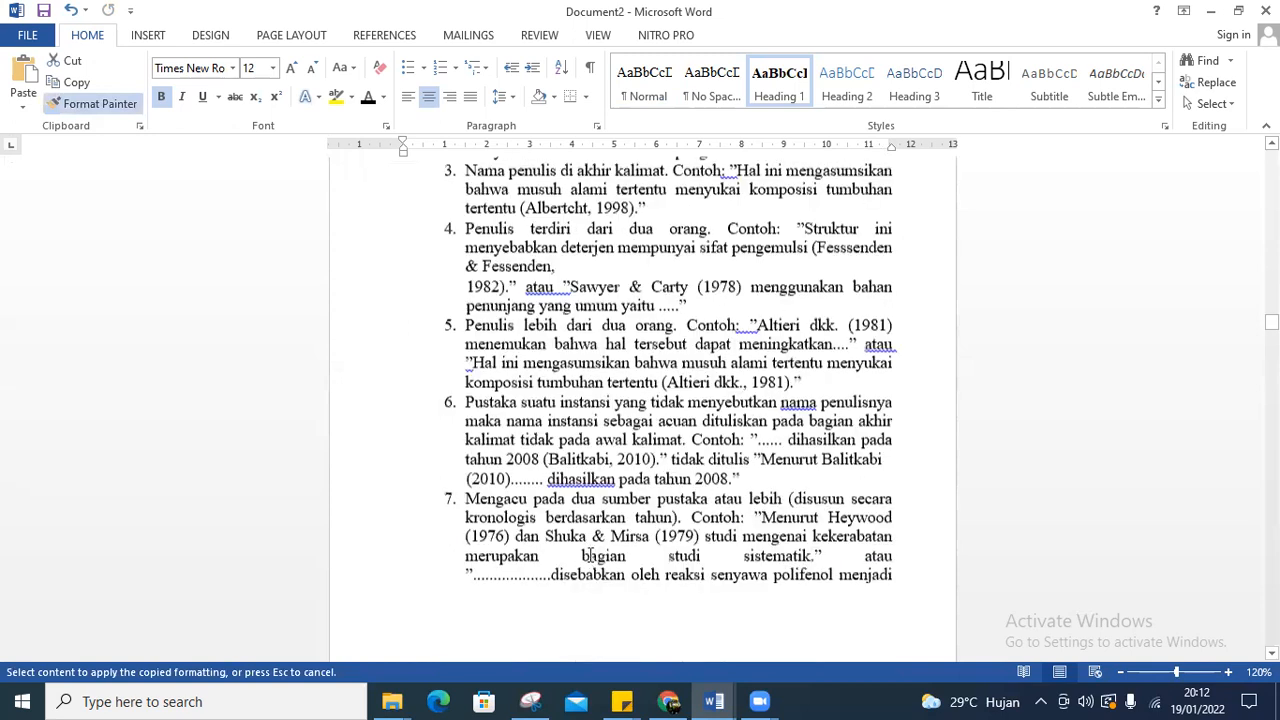
{"action": "scroll", "coordinate": [584, 559], "scroll_direction": "down", "scroll_amount": 20}
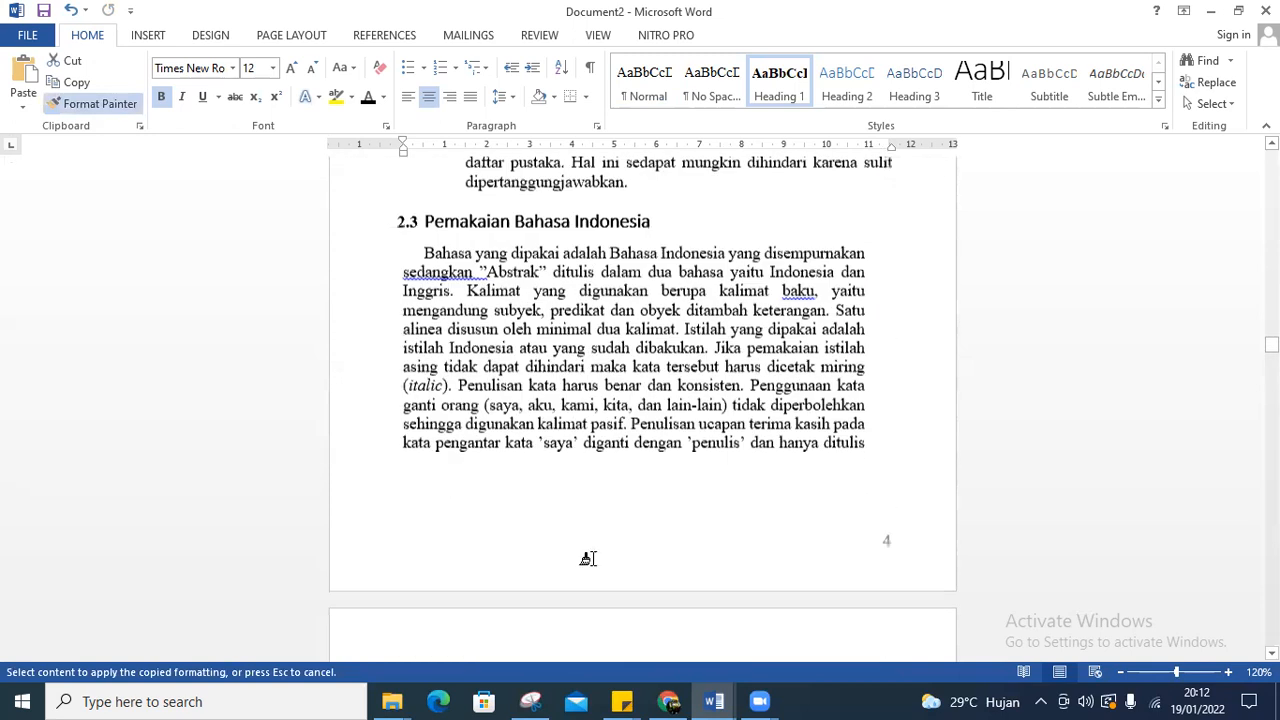
{"action": "scroll", "coordinate": [598, 565], "scroll_direction": "down", "scroll_amount": 8}
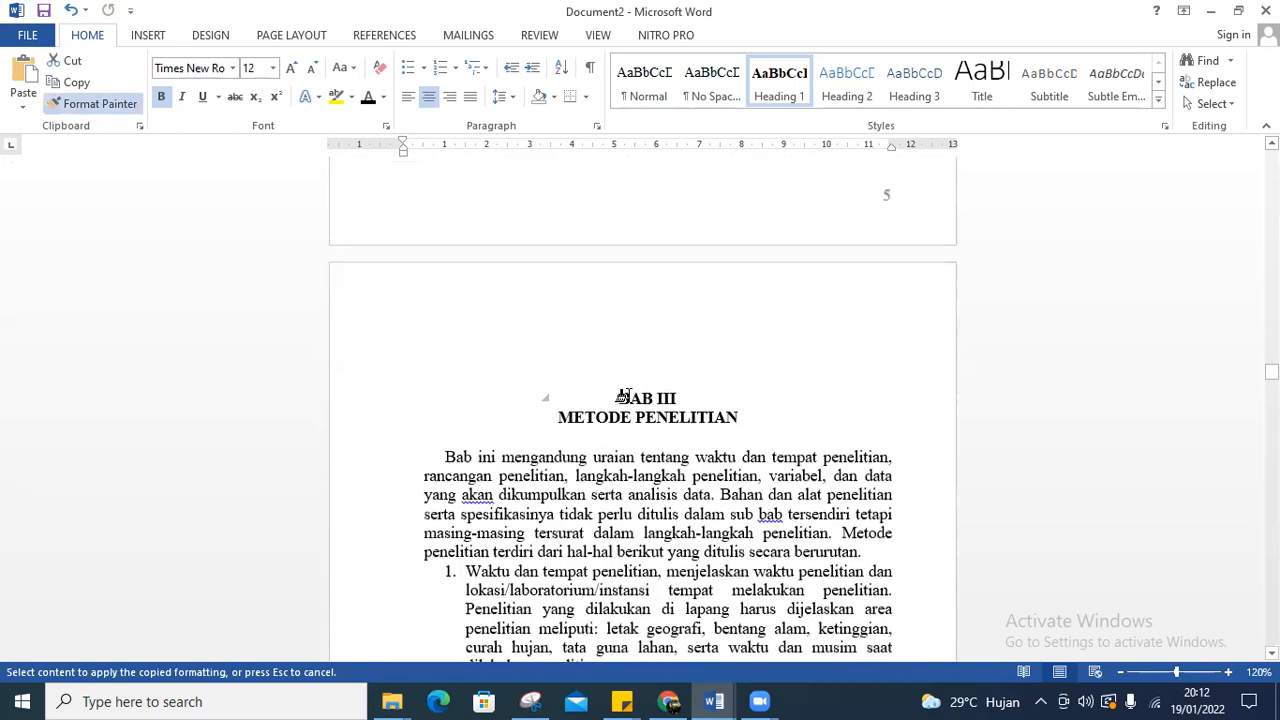
{"action": "left_click_drag", "start_coordinate": [612, 398], "coordinate": [740, 422]}
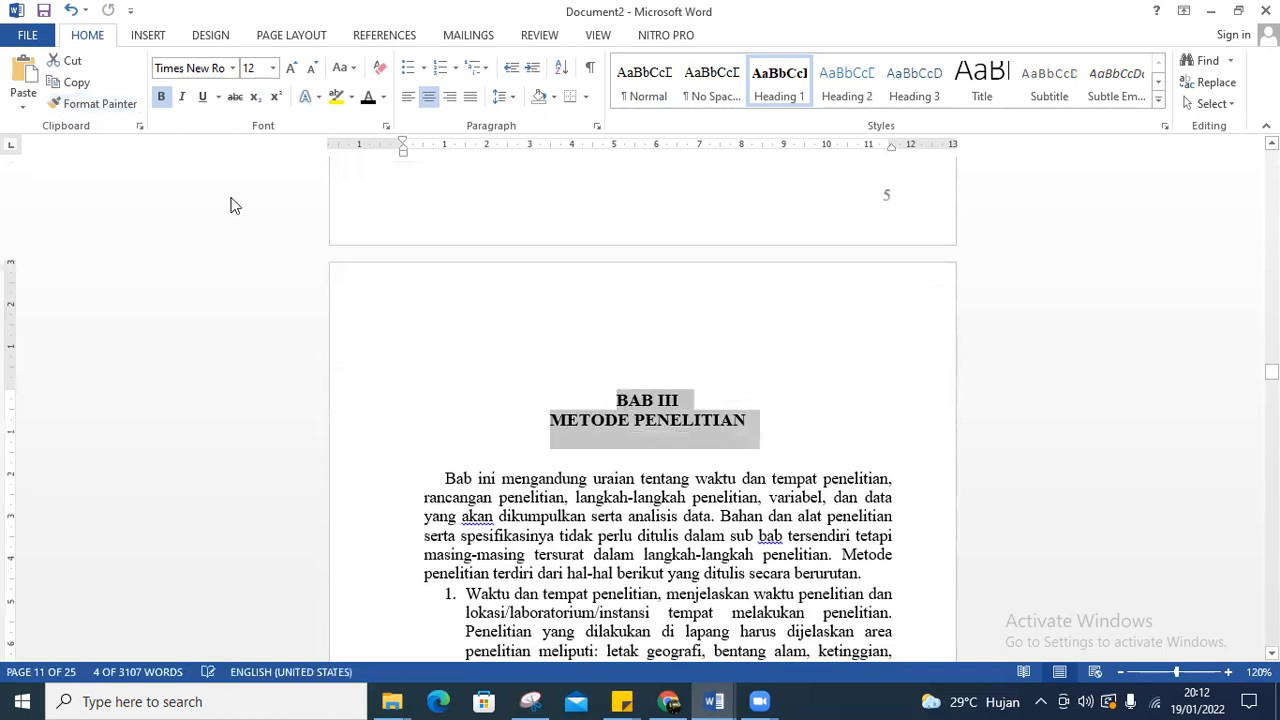
Copy the BAB III chapter title's formatting to the BAB IV HASIL DAN PEMBAHASAN title
{"action": "left_click", "coordinate": [100, 104]}
{"action": "scroll", "coordinate": [560, 420], "scroll_direction": "down", "scroll_amount": 10}
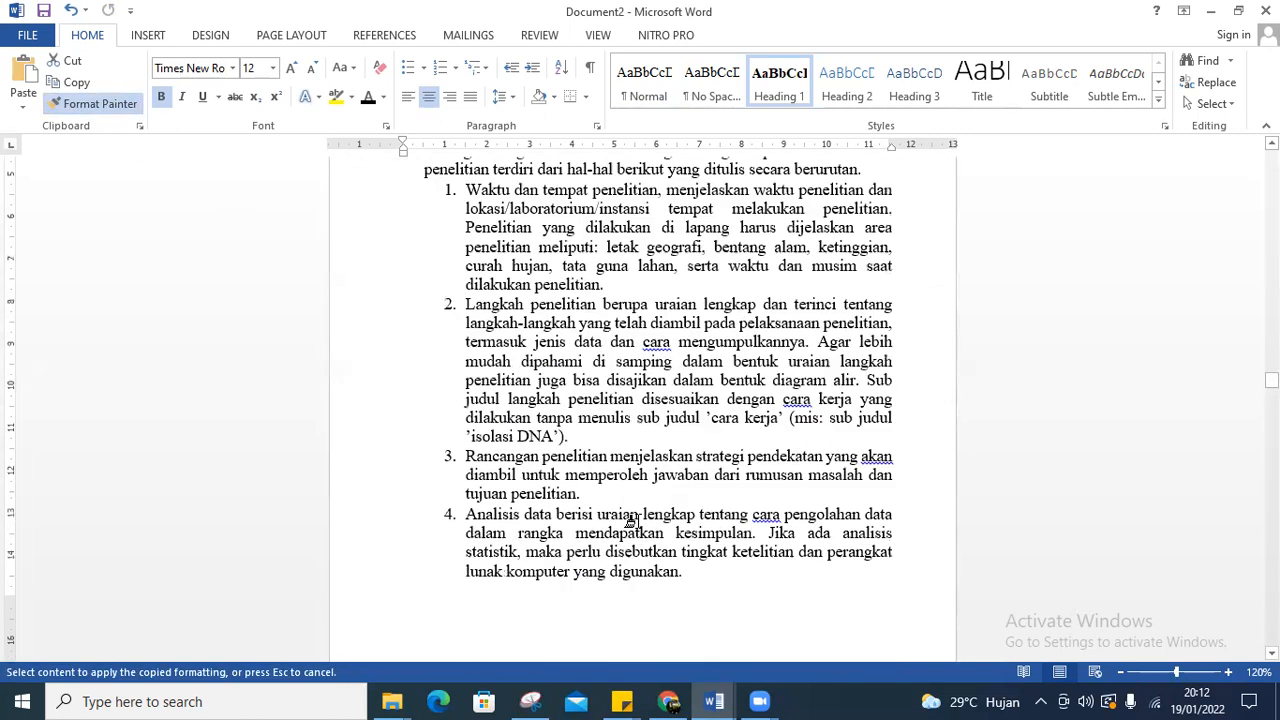
{"action": "scroll", "coordinate": [629, 532], "scroll_direction": "down", "scroll_amount": 15}
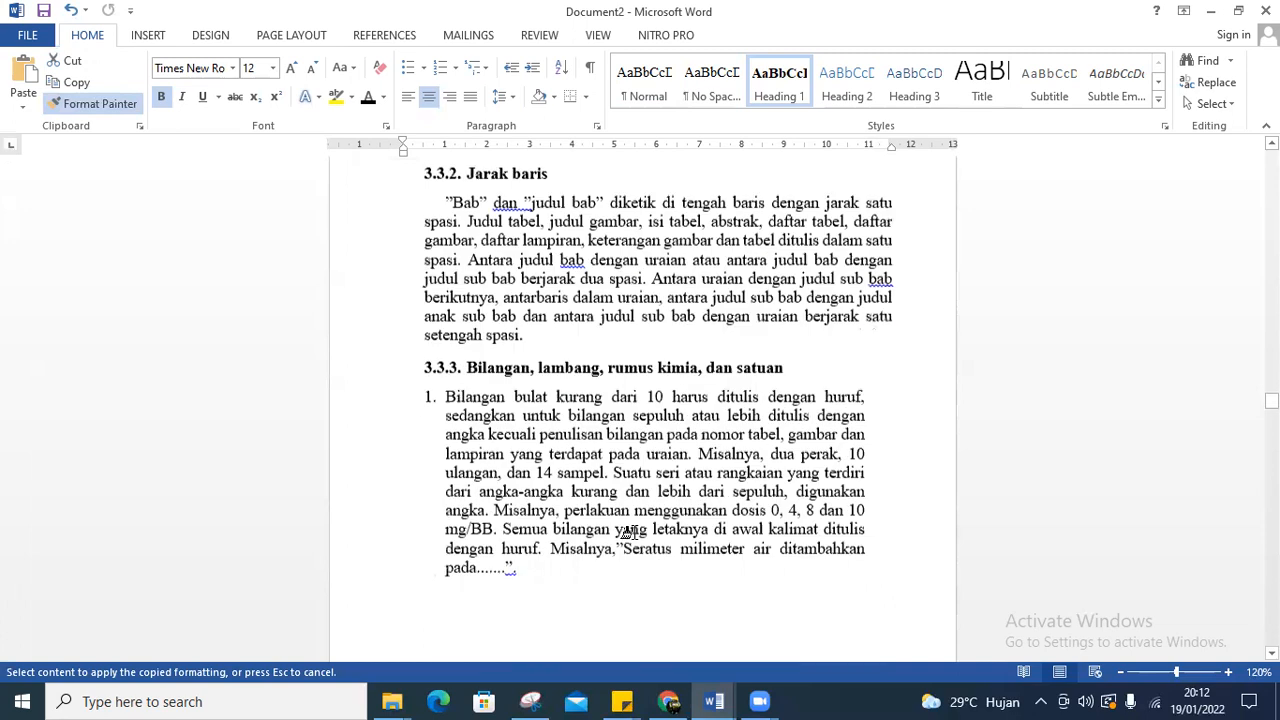
{"action": "scroll", "coordinate": [629, 532], "scroll_direction": "down", "scroll_amount": 20}
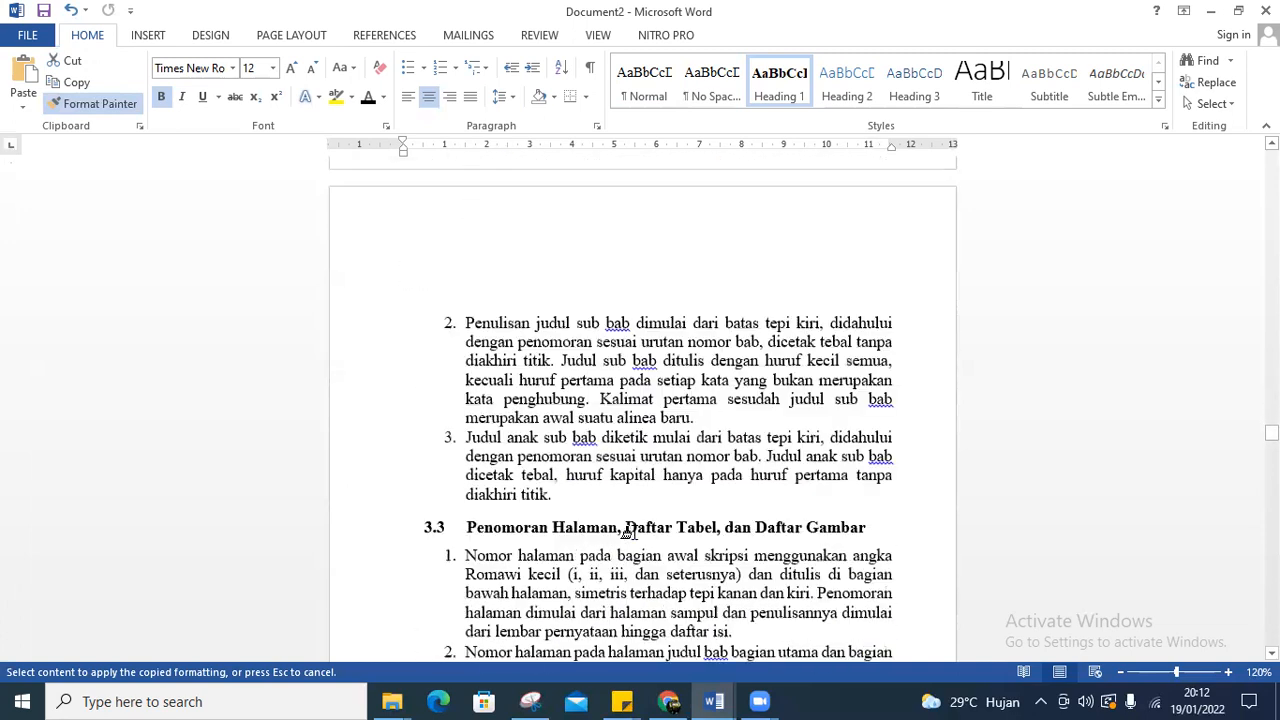
{"action": "scroll", "coordinate": [635, 536], "scroll_direction": "down", "scroll_amount": 20}
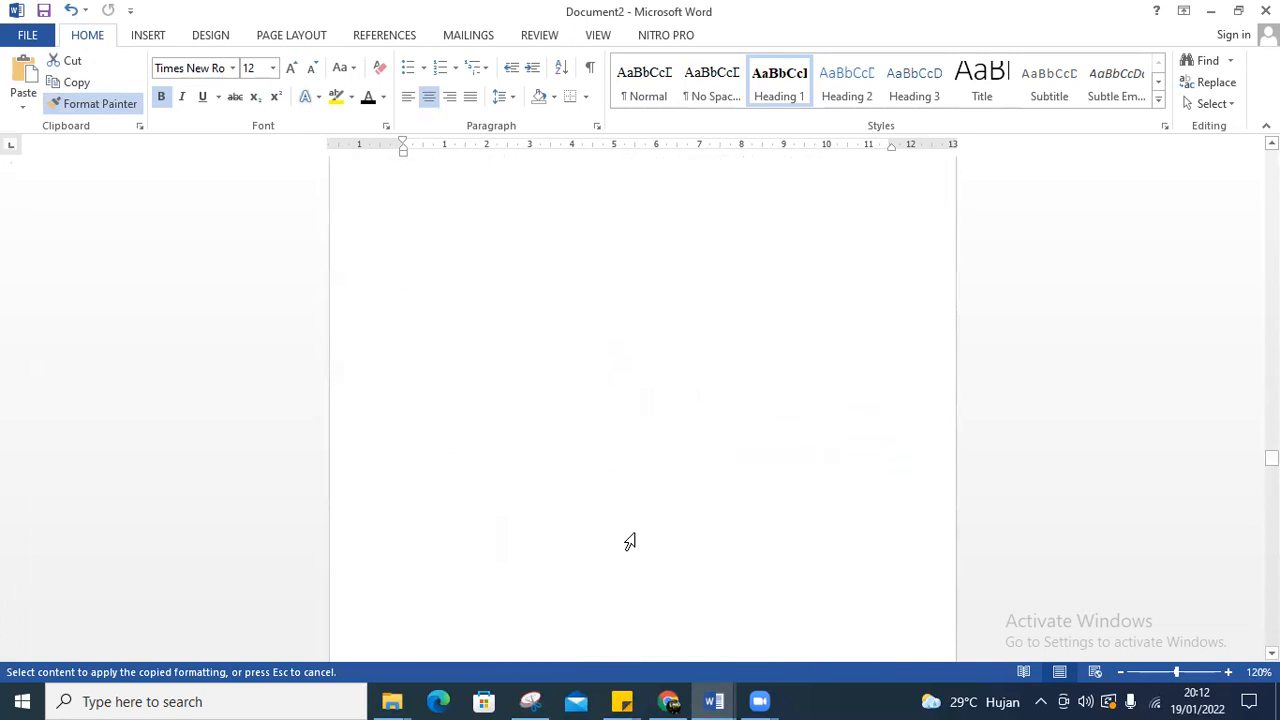
{"action": "scroll", "coordinate": [635, 532], "scroll_direction": "down", "scroll_amount": 5}
{"action": "left_click_drag", "start_coordinate": [612, 388], "coordinate": [735, 410]}
Copy the BAB IV chapter title's formatting to the BAB V KESIMPULAN DAN SARAN title
{"action": "left_click", "coordinate": [95, 103]}
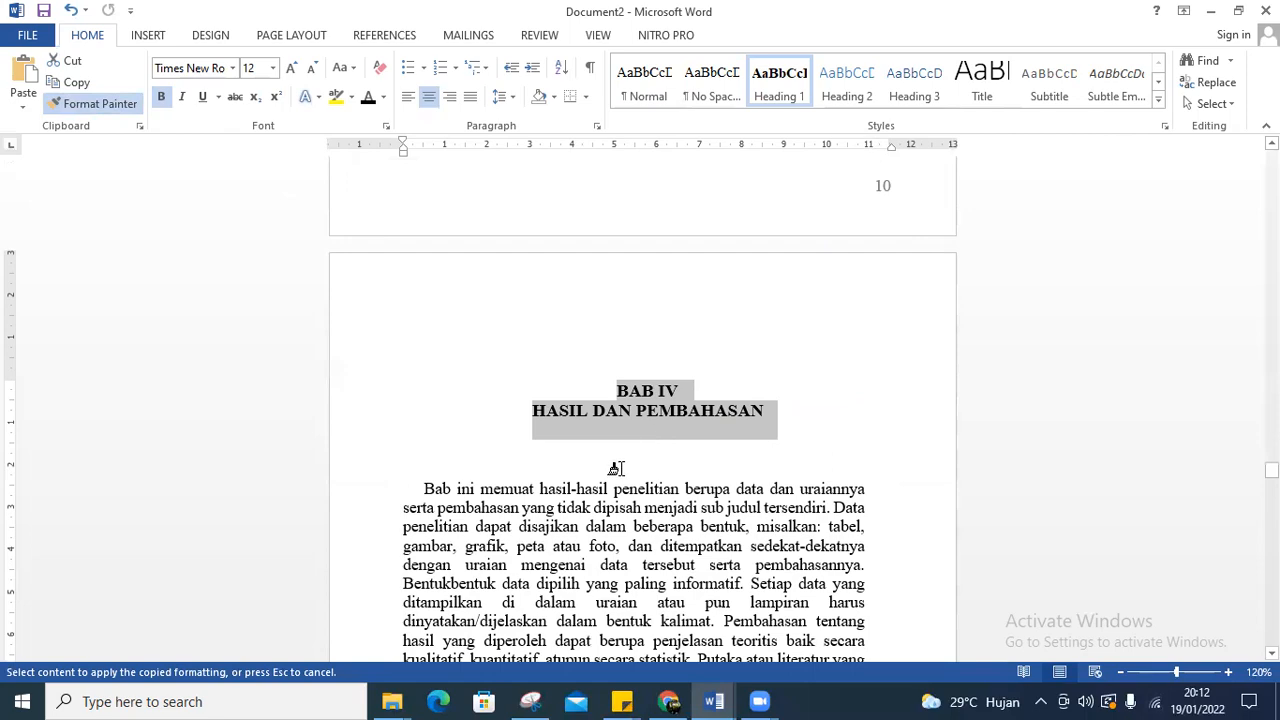
{"action": "scroll", "coordinate": [616, 468], "scroll_direction": "down", "scroll_amount": 15}
{"action": "scroll", "coordinate": [620, 591], "scroll_direction": "down", "scroll_amount": 15}
{"action": "scroll", "coordinate": [612, 584], "scroll_direction": "down", "scroll_amount": 15}
{"action": "scroll", "coordinate": [612, 585], "scroll_direction": "down", "scroll_amount": 10}
{"action": "left_click_drag", "start_coordinate": [614, 344], "coordinate": [765, 367]}
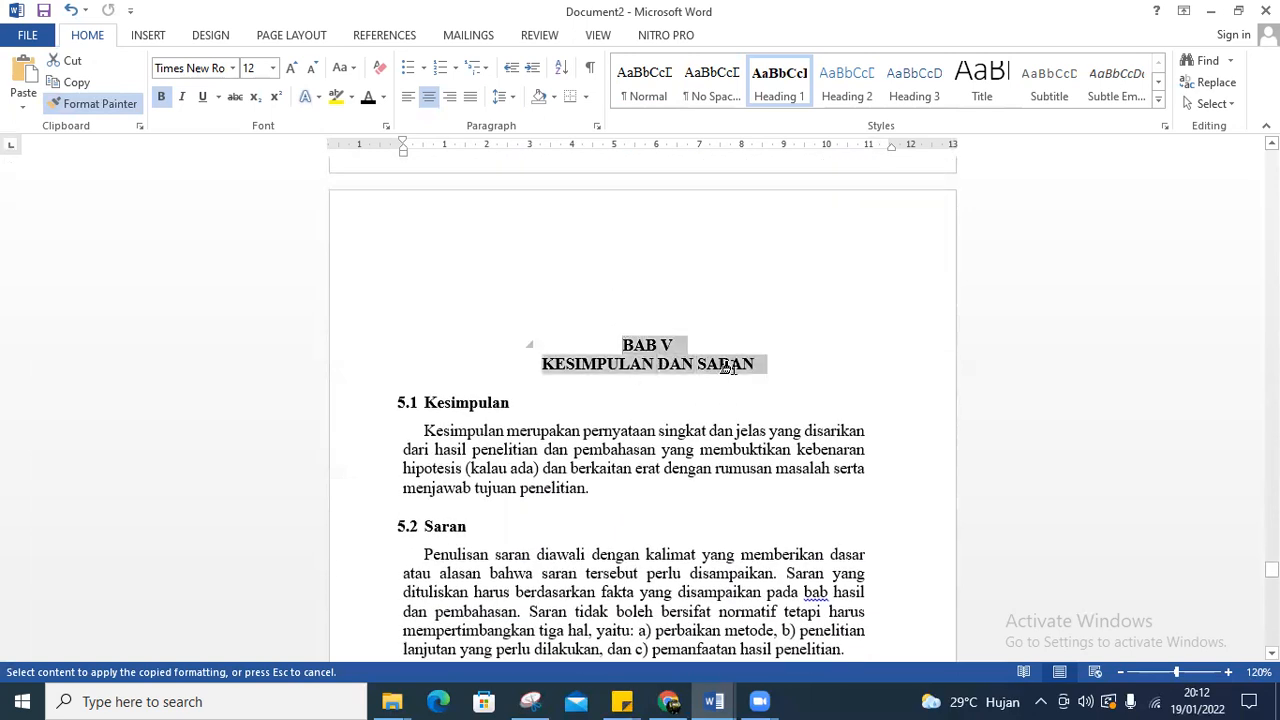
Copy the BAB V chapter title's formatting to the DAFTAR PUSTAKA heading
{"action": "left_click", "coordinate": [119, 106]}
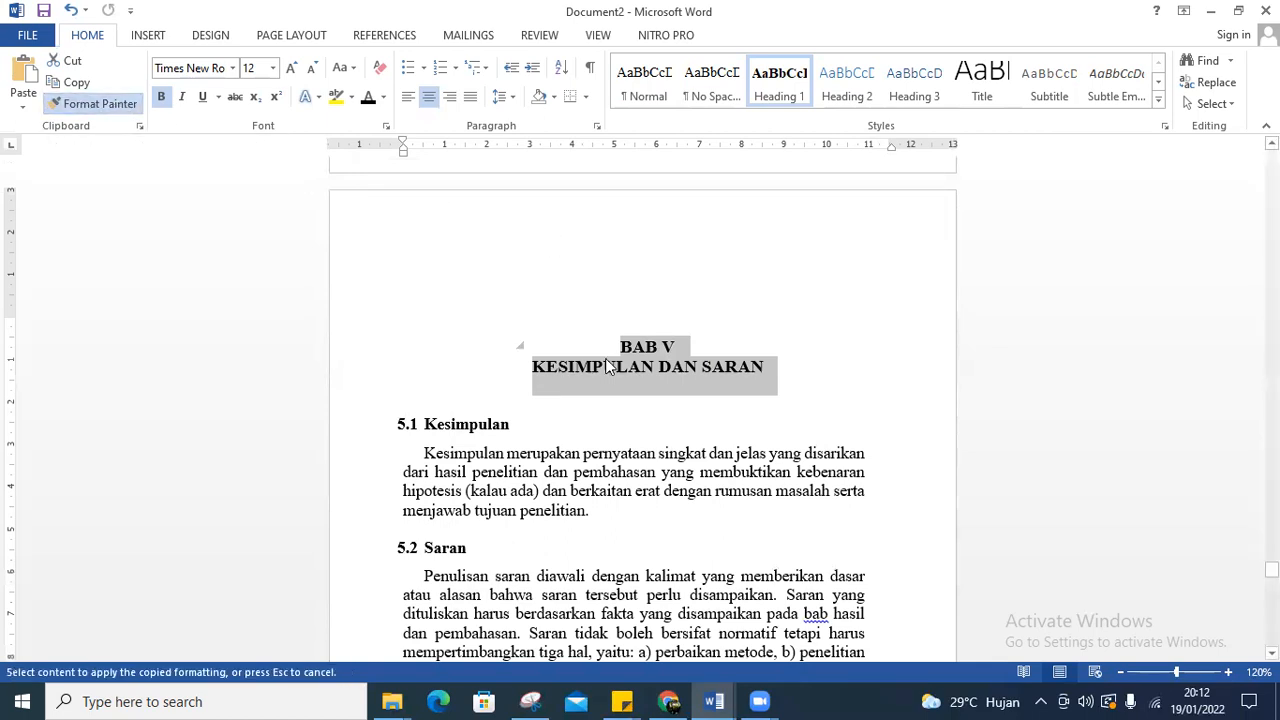
{"action": "scroll", "coordinate": [643, 432], "scroll_direction": "down", "scroll_amount": 5}
{"action": "scroll", "coordinate": [643, 432], "scroll_direction": "down", "scroll_amount": 8}
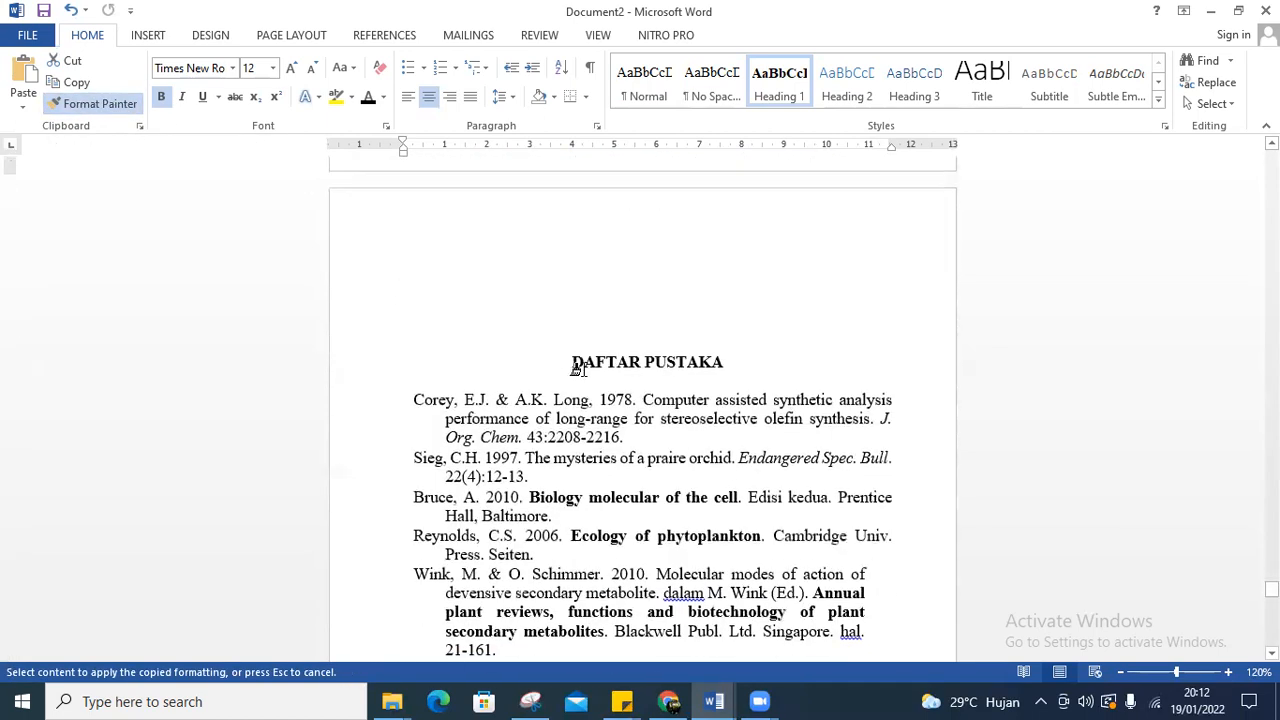
{"action": "mouse_move", "coordinate": [566, 364]}
{"action": "left_mouse_down"}
{"action": "mouse_move", "coordinate": [714, 363]}
{"action": "mouse_move", "coordinate": [720, 374]}
{"action": "left_mouse_up"}
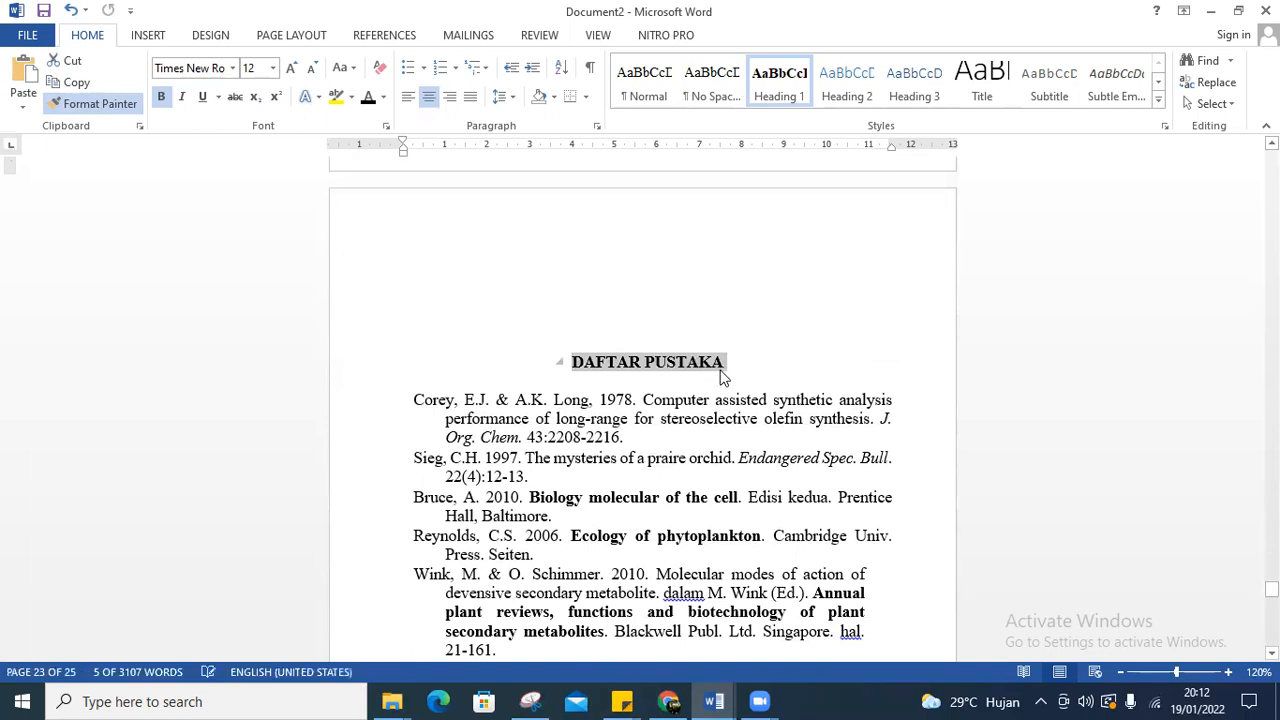
Copy the DAFTAR PUSTAKA heading's formatting to the LAMPIRAN heading
{"action": "left_click", "coordinate": [119, 108]}
{"action": "scroll", "coordinate": [595, 517], "scroll_direction": "down", "scroll_amount": 10}
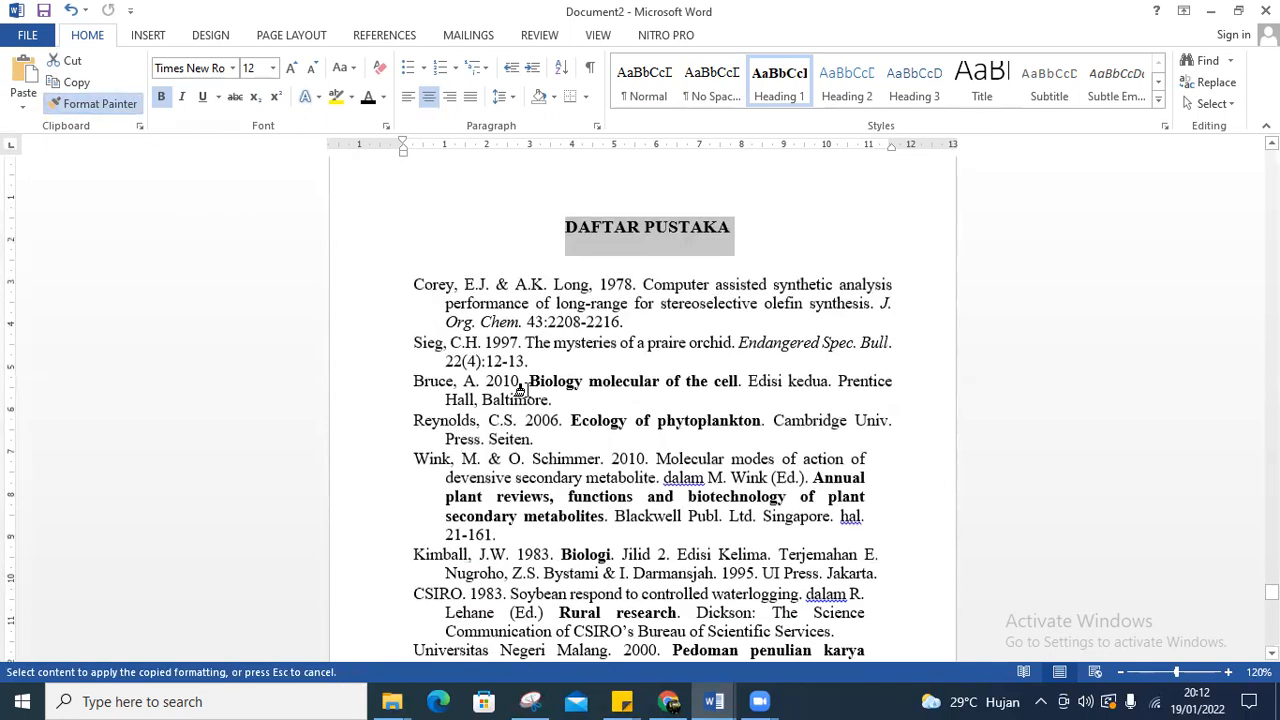
{"action": "scroll", "coordinate": [595, 517], "scroll_direction": "down", "scroll_amount": 20}
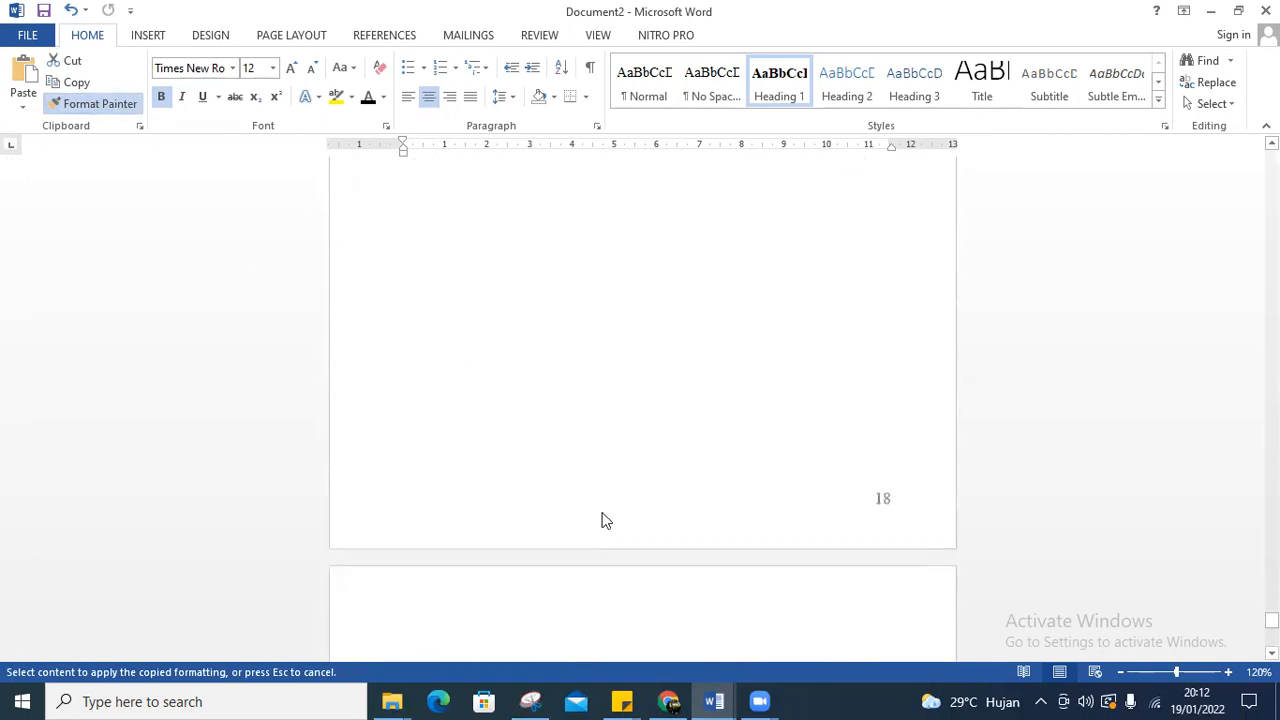
{"action": "left_click_drag", "start_coordinate": [592, 498], "coordinate": [698, 511]}
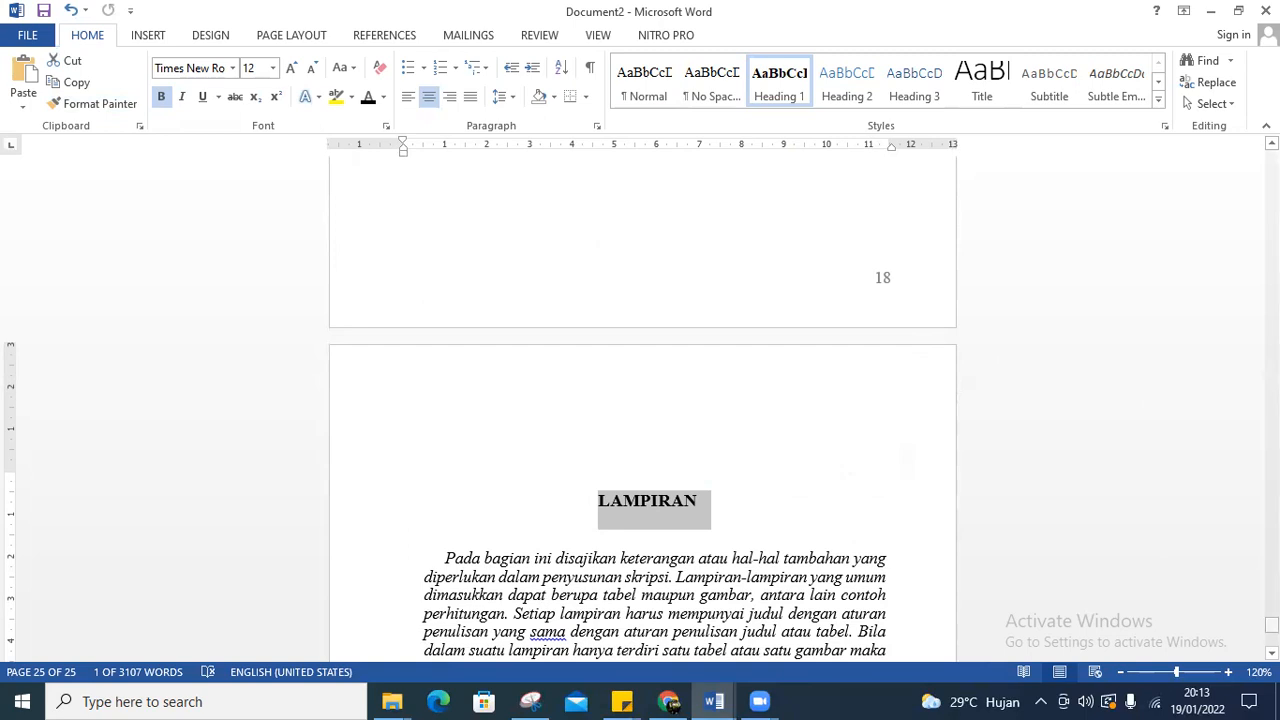
Examine the numbered subheadings throughout the chapters from BAB I to BAB V
{"action": "left_click_drag", "start_coordinate": [1271, 625], "coordinate": [1271, 281]}
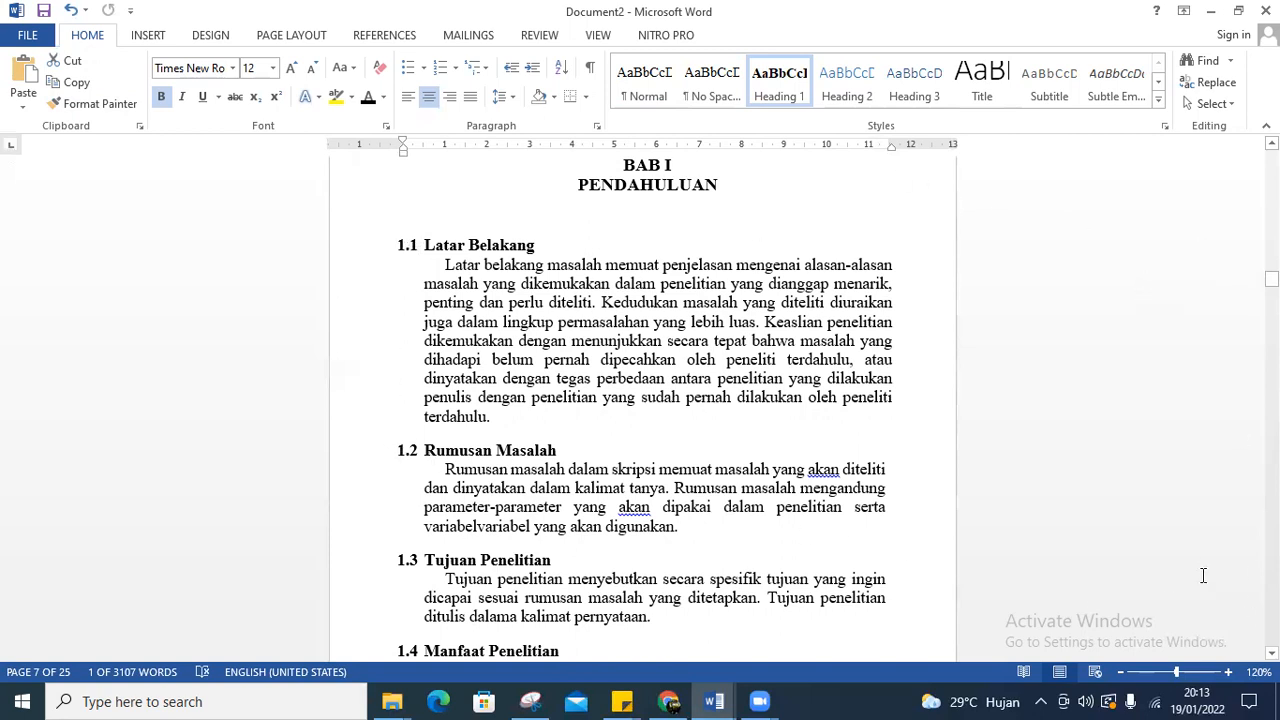
{"action": "key", "text": "Page_Down"}
{"action": "key", "text": "Page_Down"}
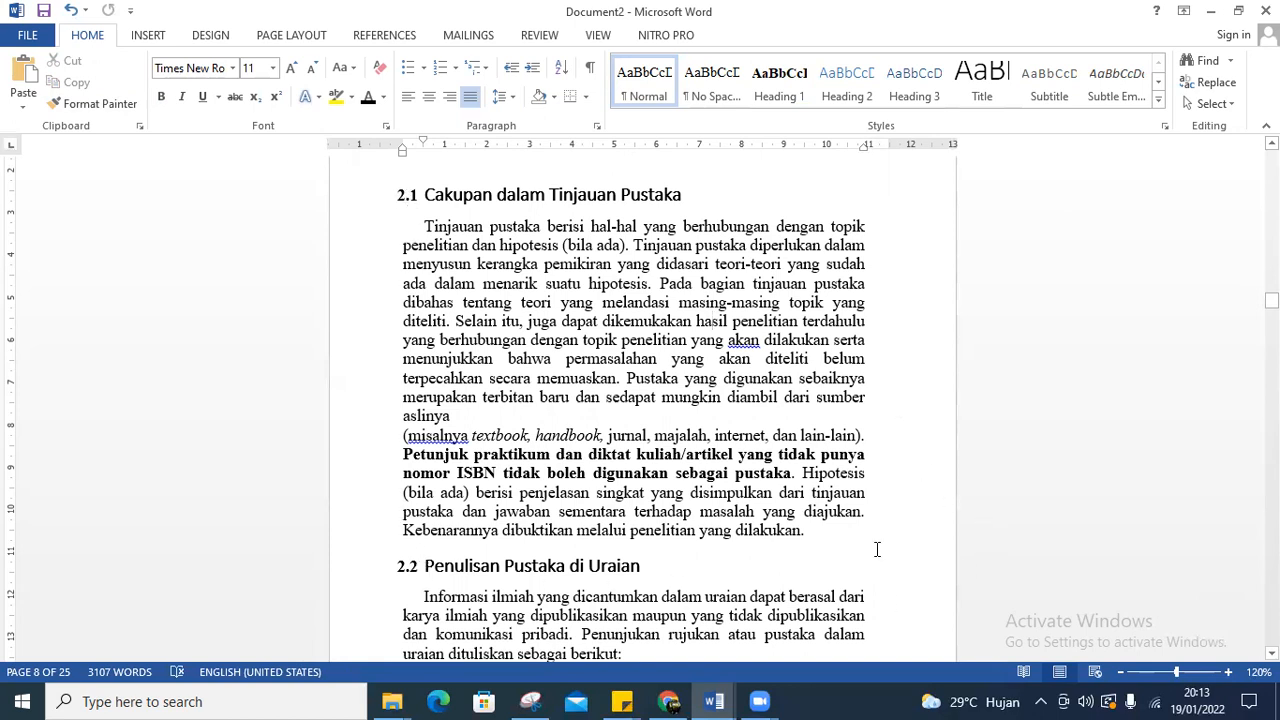
{"action": "scroll", "coordinate": [877, 549], "scroll_direction": "down", "scroll_amount": 3}
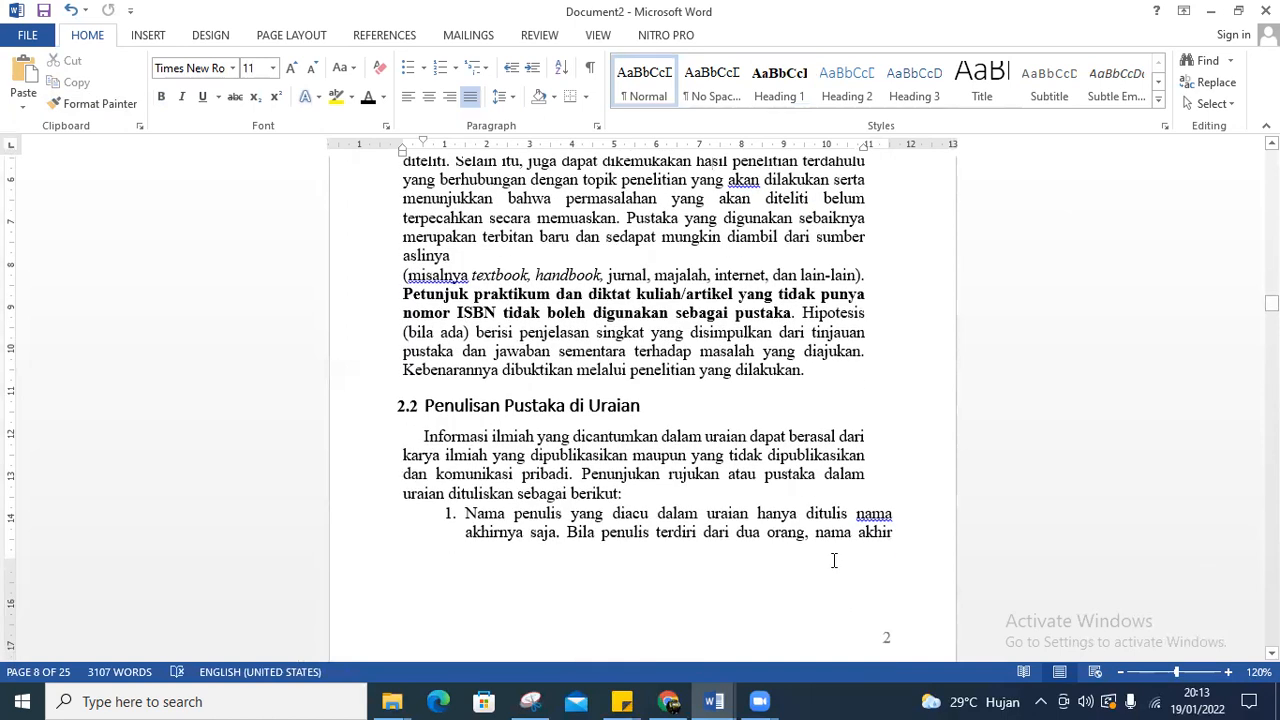
{"action": "scroll", "coordinate": [834, 560], "scroll_direction": "down", "scroll_amount": 15}
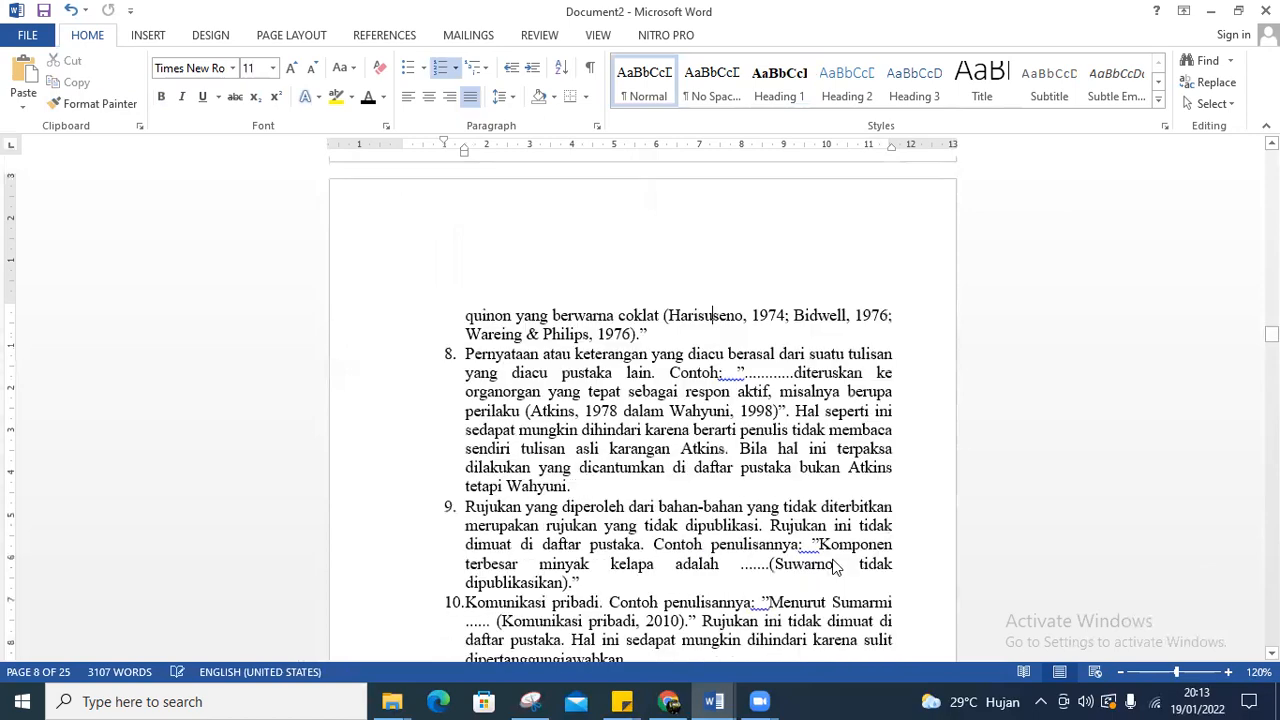
{"action": "scroll", "coordinate": [834, 565], "scroll_direction": "down", "scroll_amount": 20}
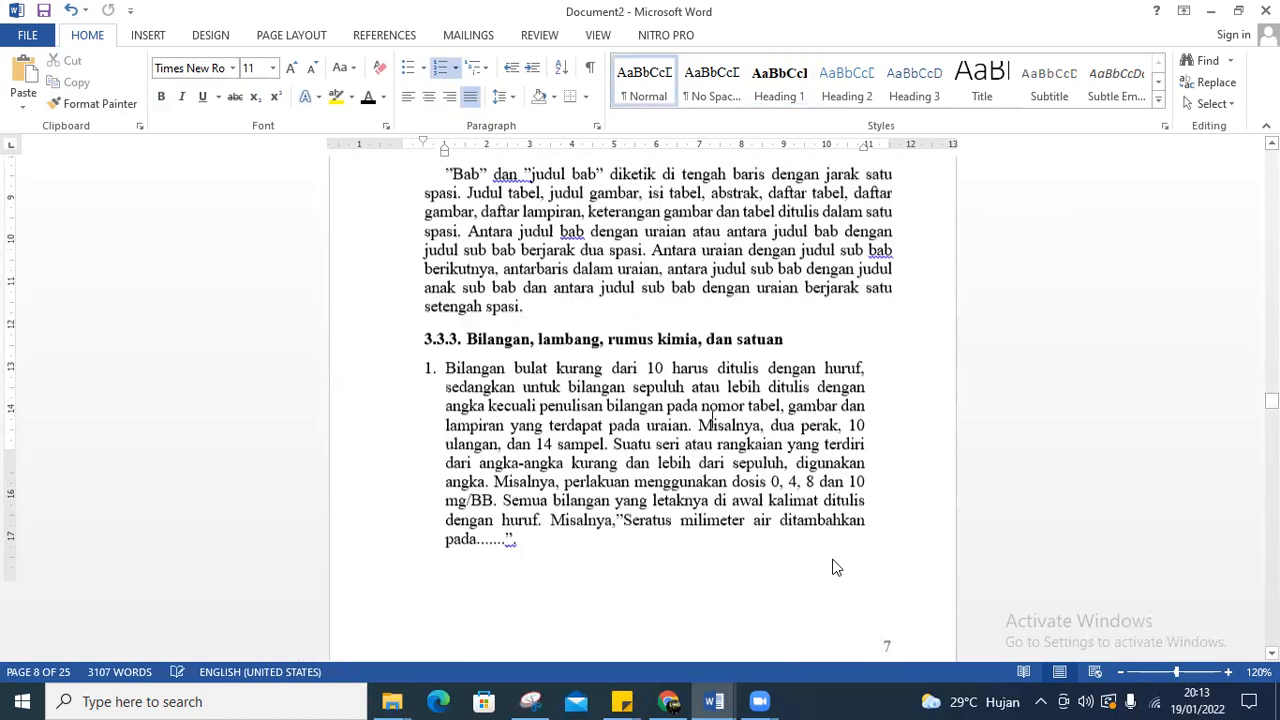
{"action": "key", "text": "Page_Down"}
{"action": "key", "text": "Page_Down"}
{"action": "key", "text": "Page_Down"}
{"action": "key", "text": "Page_Down"}
{"action": "key", "text": "Page_Down"}
{"action": "key", "text": "Page_Down"}
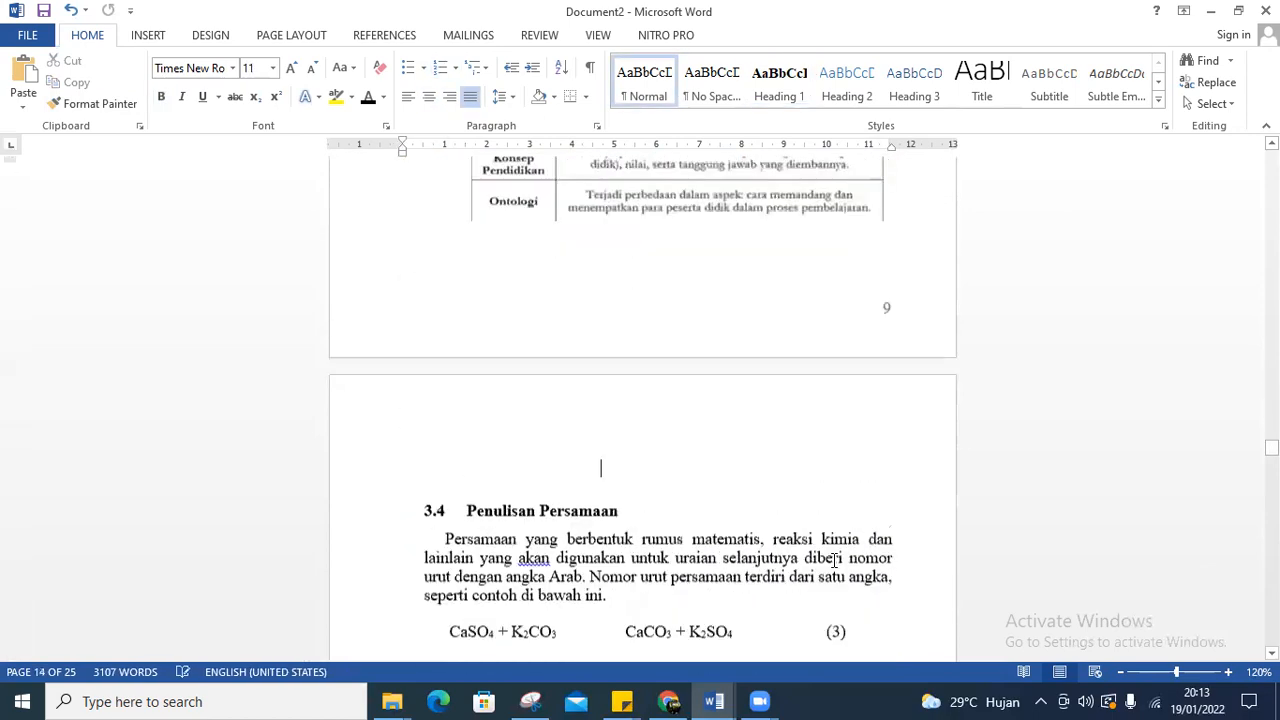
{"action": "key", "text": "Page_Down"}
{"action": "key", "text": "Page_Down"}
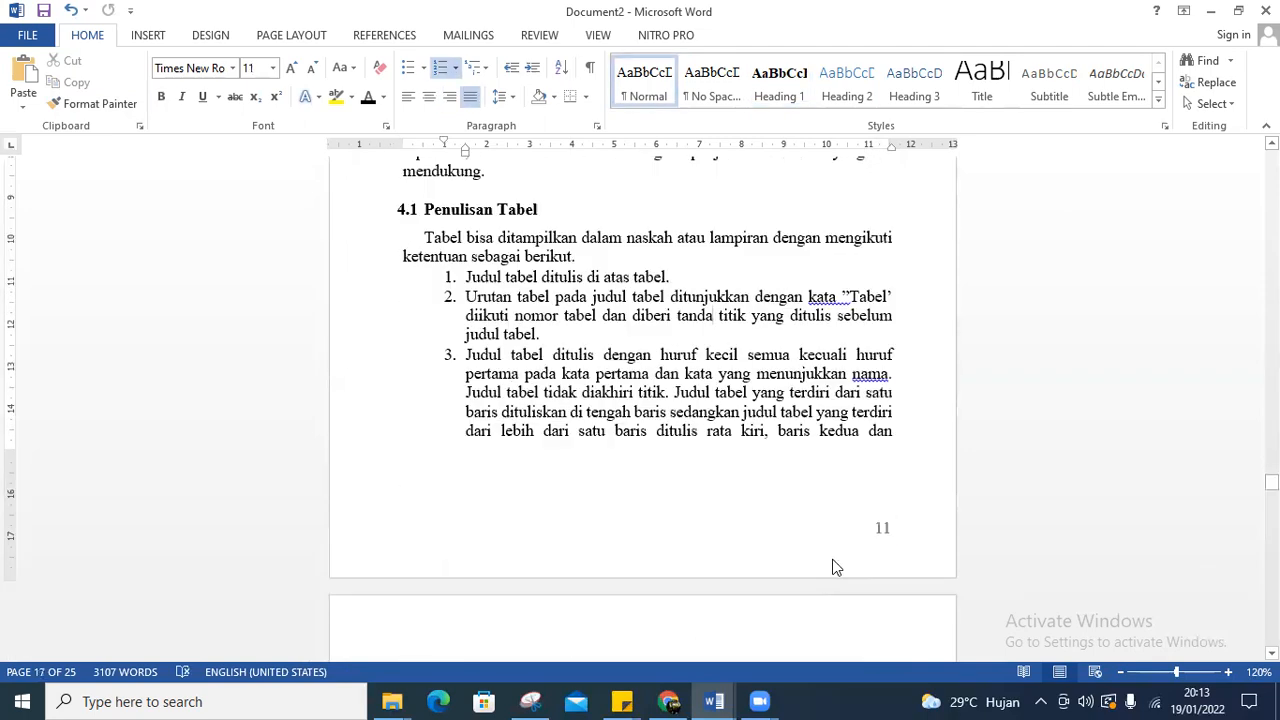
{"action": "scroll", "coordinate": [654, 566], "scroll_direction": "down", "scroll_amount": 8}
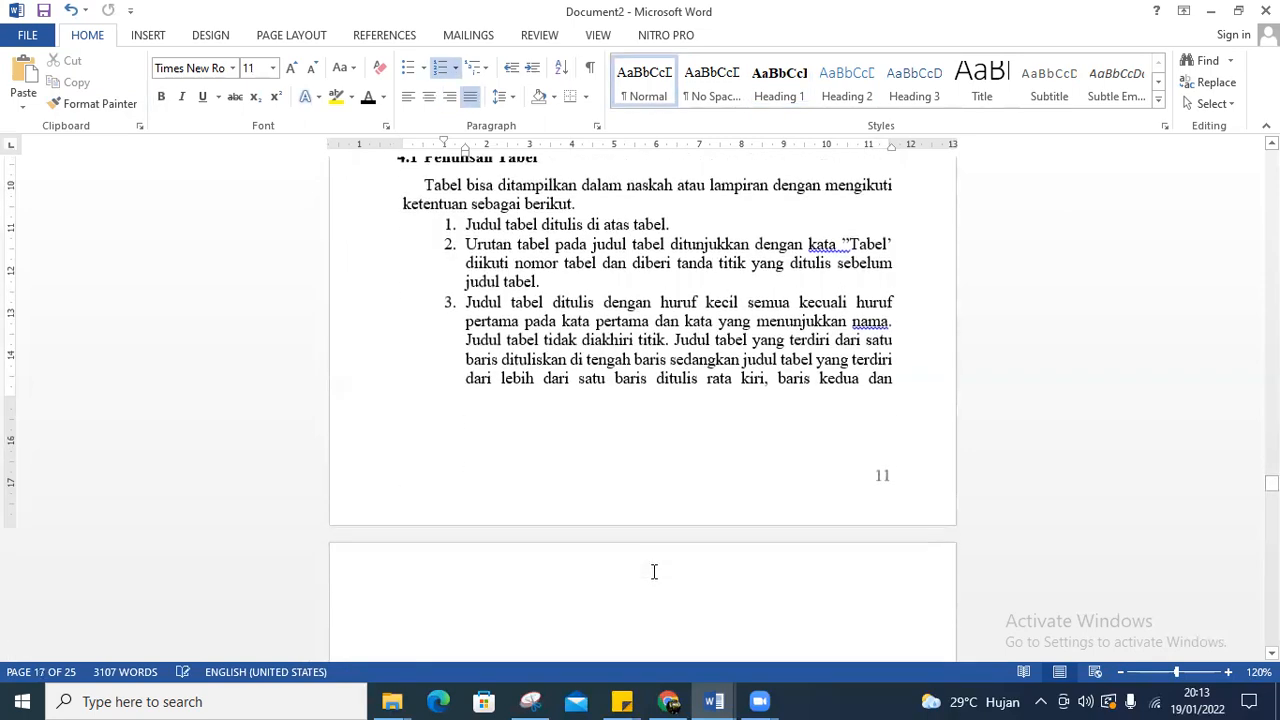
{"action": "scroll", "coordinate": [661, 576], "scroll_direction": "down", "scroll_amount": 20}
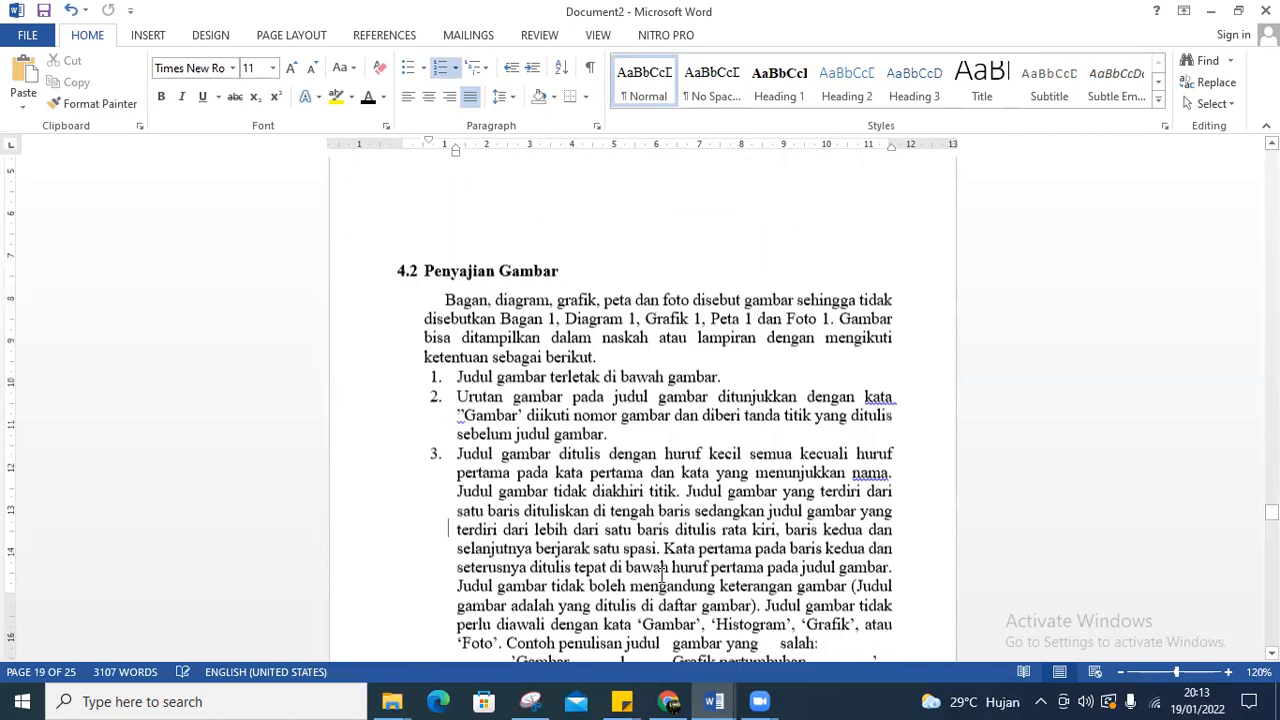
{"action": "key", "text": "ctrl+Page_Down"}
{"action": "key", "text": "ctrl+Page_Down"}
{"action": "key", "text": "ctrl+Page_Down"}
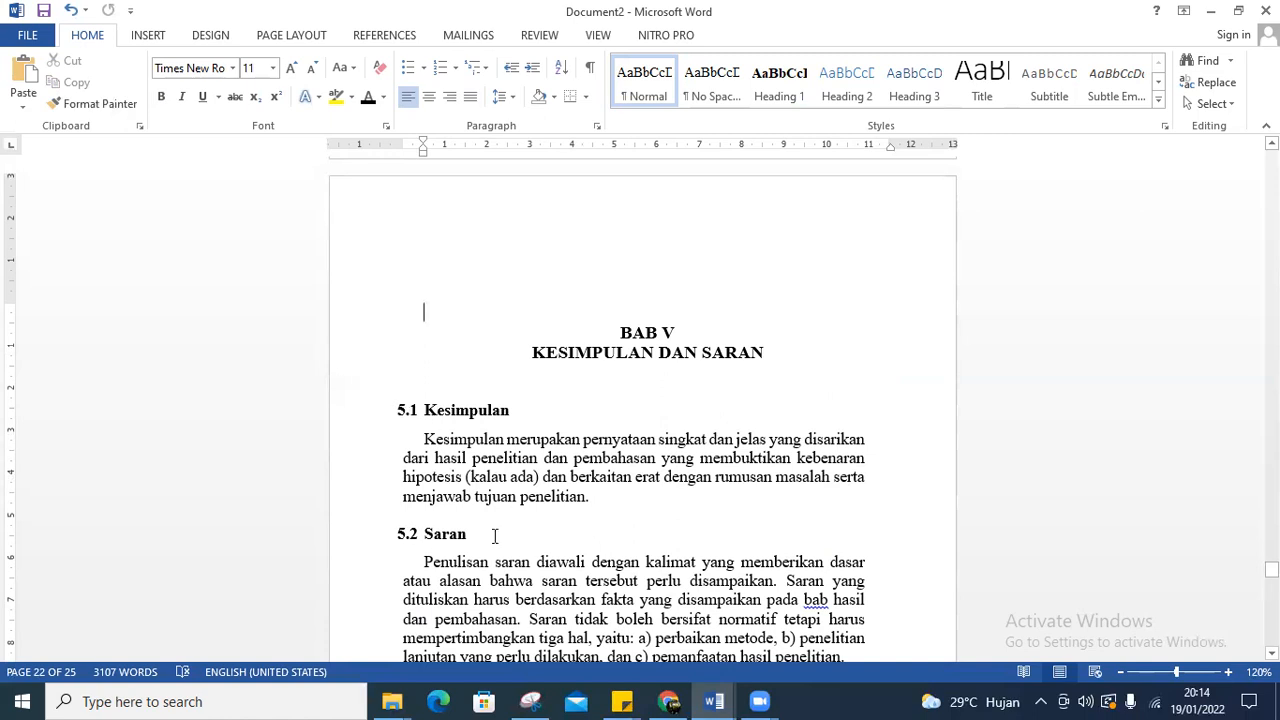
Apply the Heading 2 style to the Latar Belakang subheading in BAB I
{"action": "left_click_drag", "start_coordinate": [1271, 570], "coordinate": [1271, 278]}
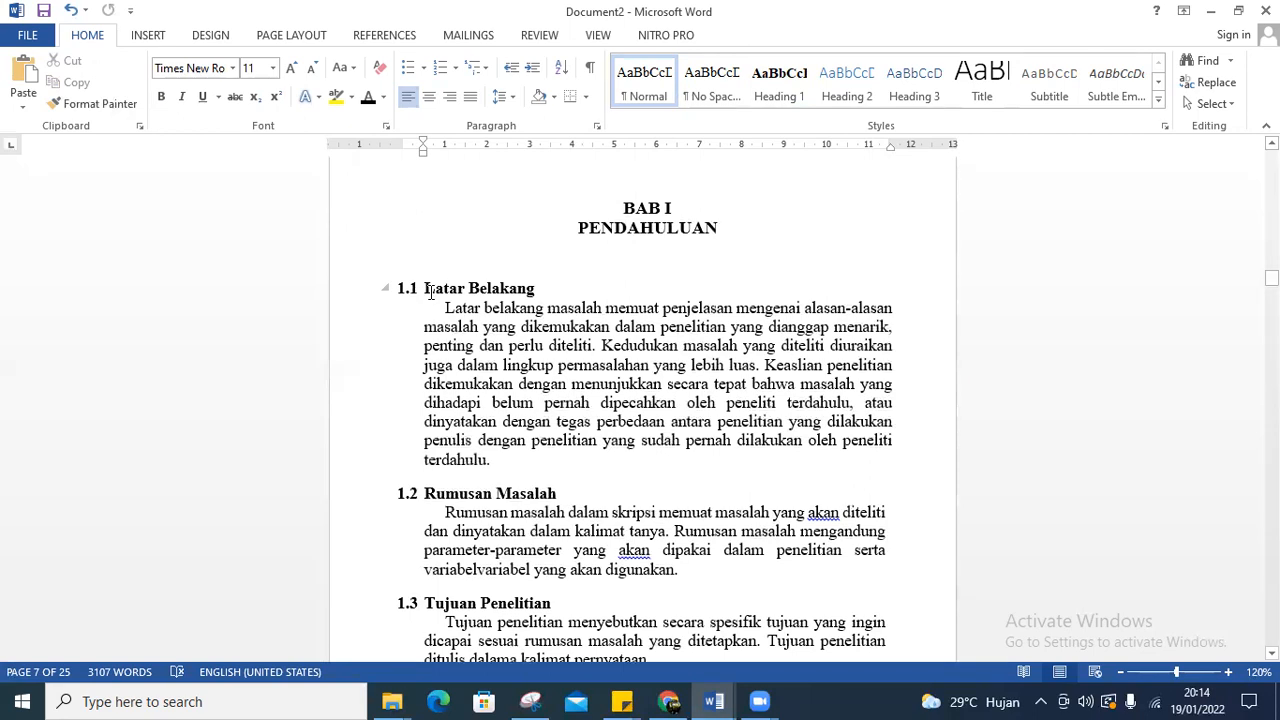
{"action": "left_click", "coordinate": [425, 289]}
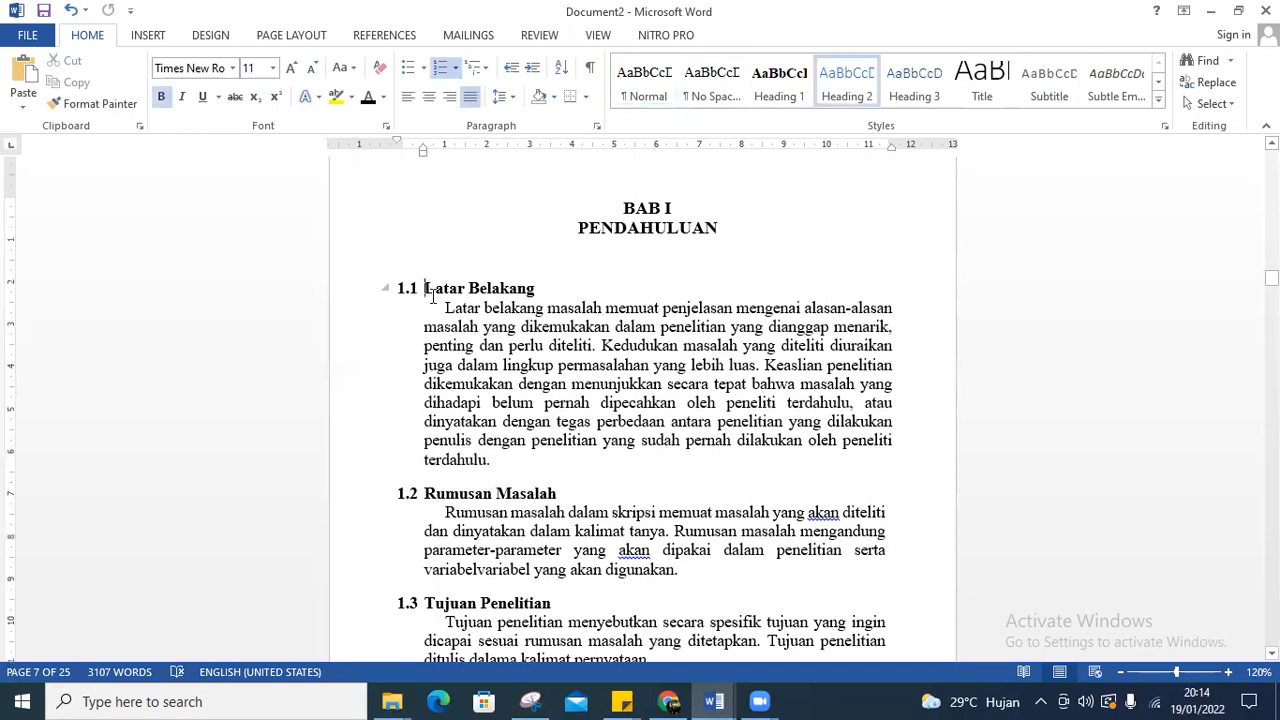
{"action": "left_click_drag", "start_coordinate": [453, 288], "coordinate": [505, 289]}
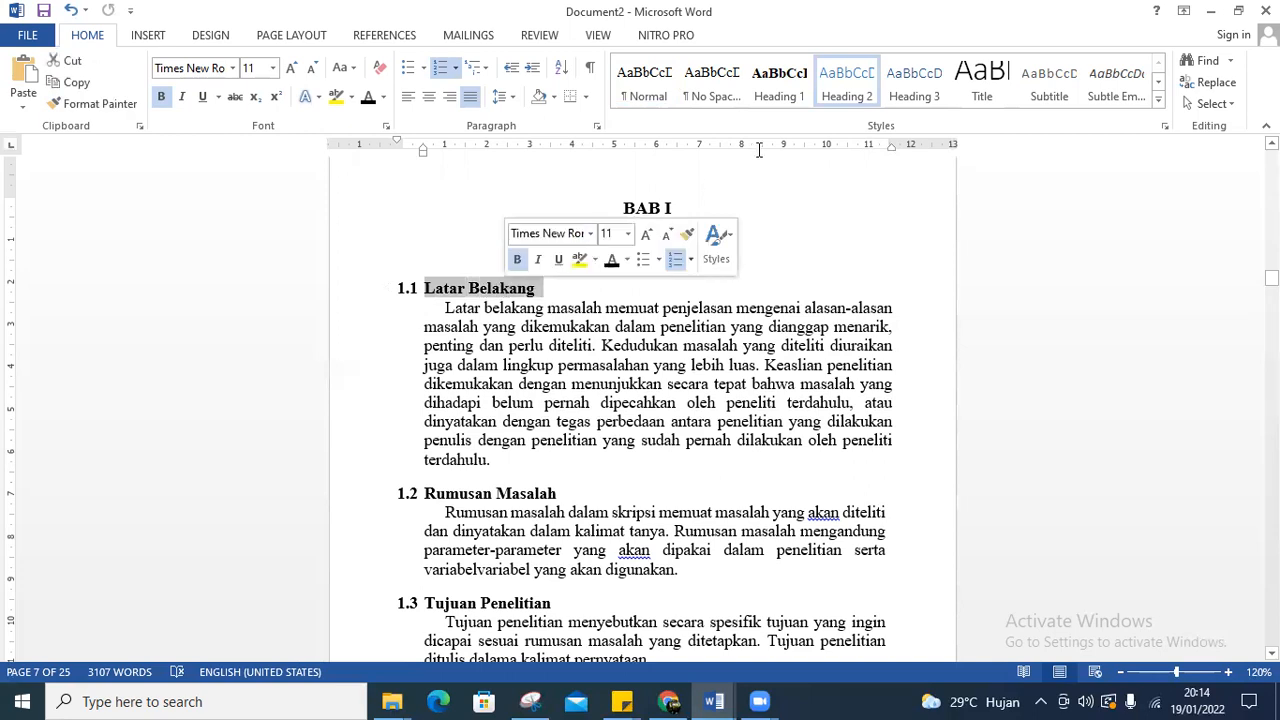
{"action": "left_click", "coordinate": [850, 82]}
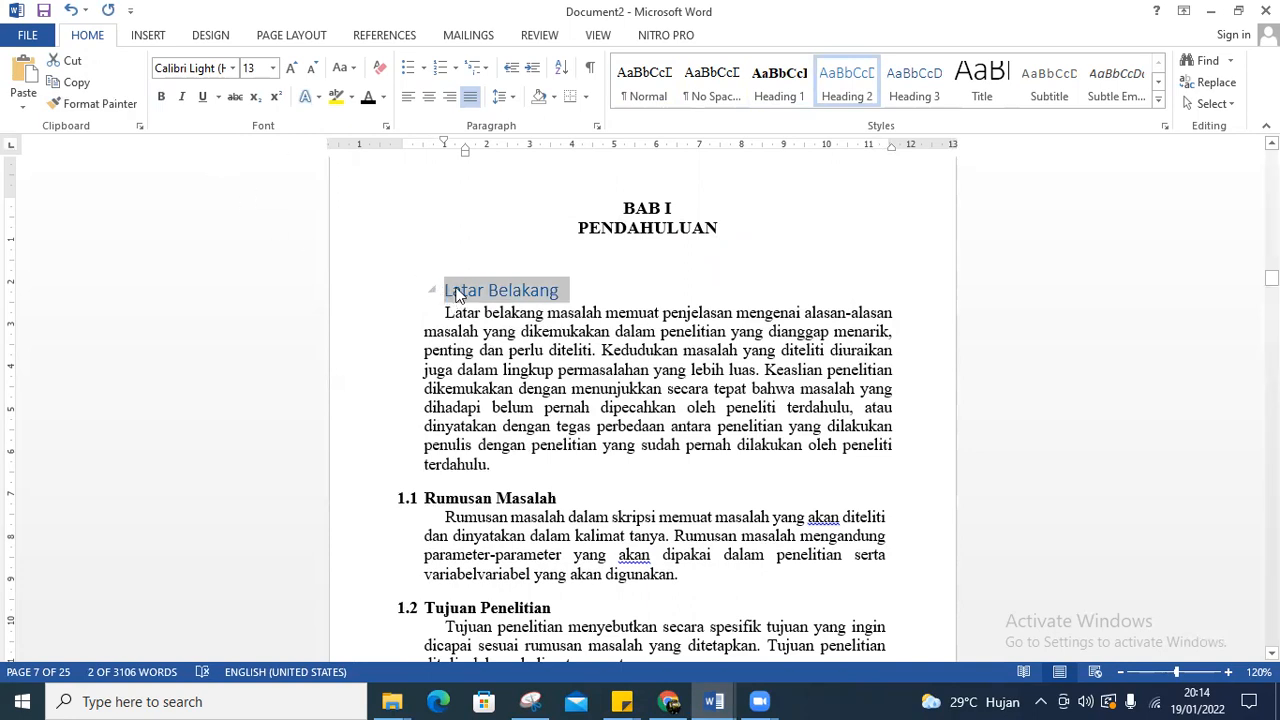
Set the Latar Belakang subheading's font to Times New Roman, size 12, in black
{"action": "left_click", "coordinate": [216, 67]}
{"action": "type", "text": "Ty"}
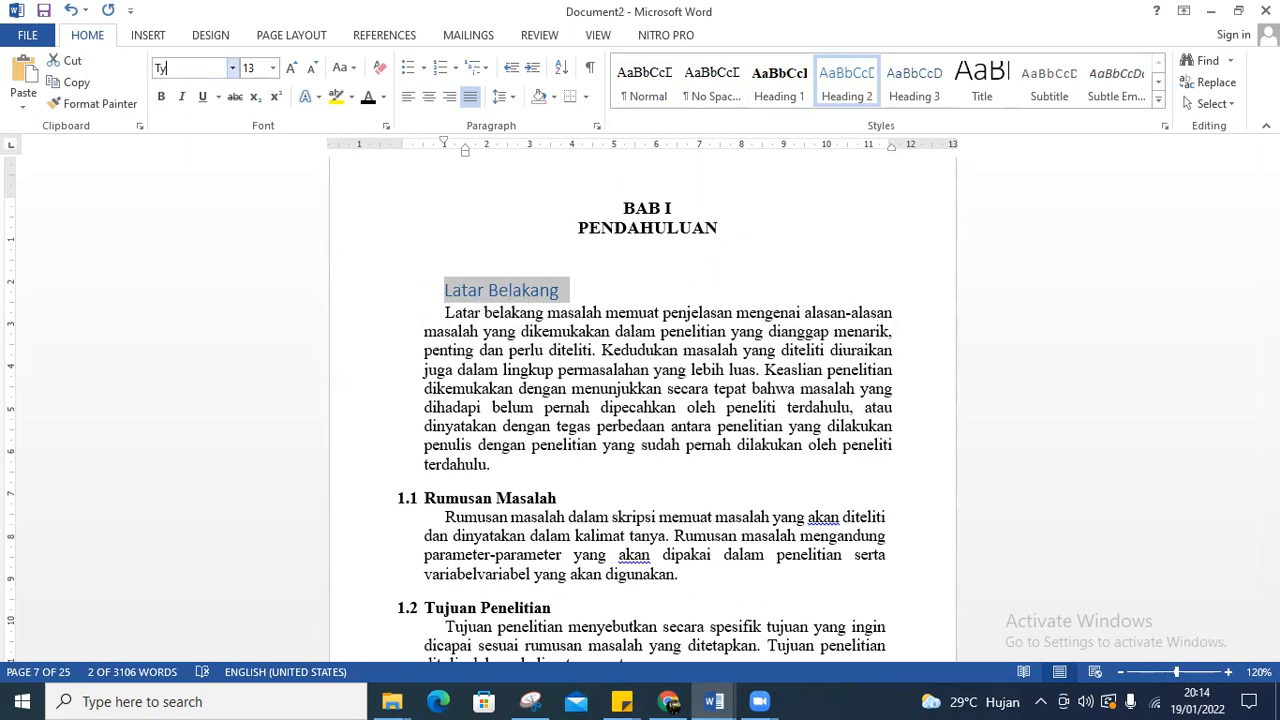
{"action": "type", "text": "i"}
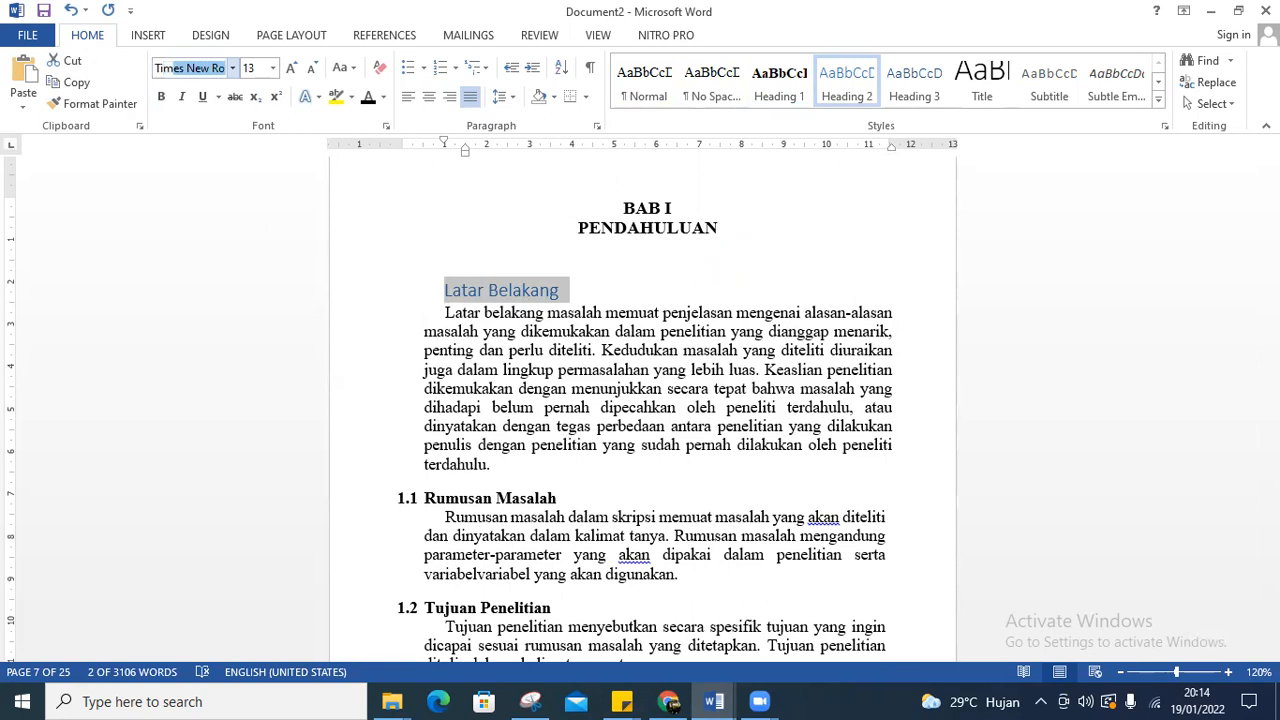
{"action": "type", "text": "mes"}
{"action": "key", "text": "Return"}
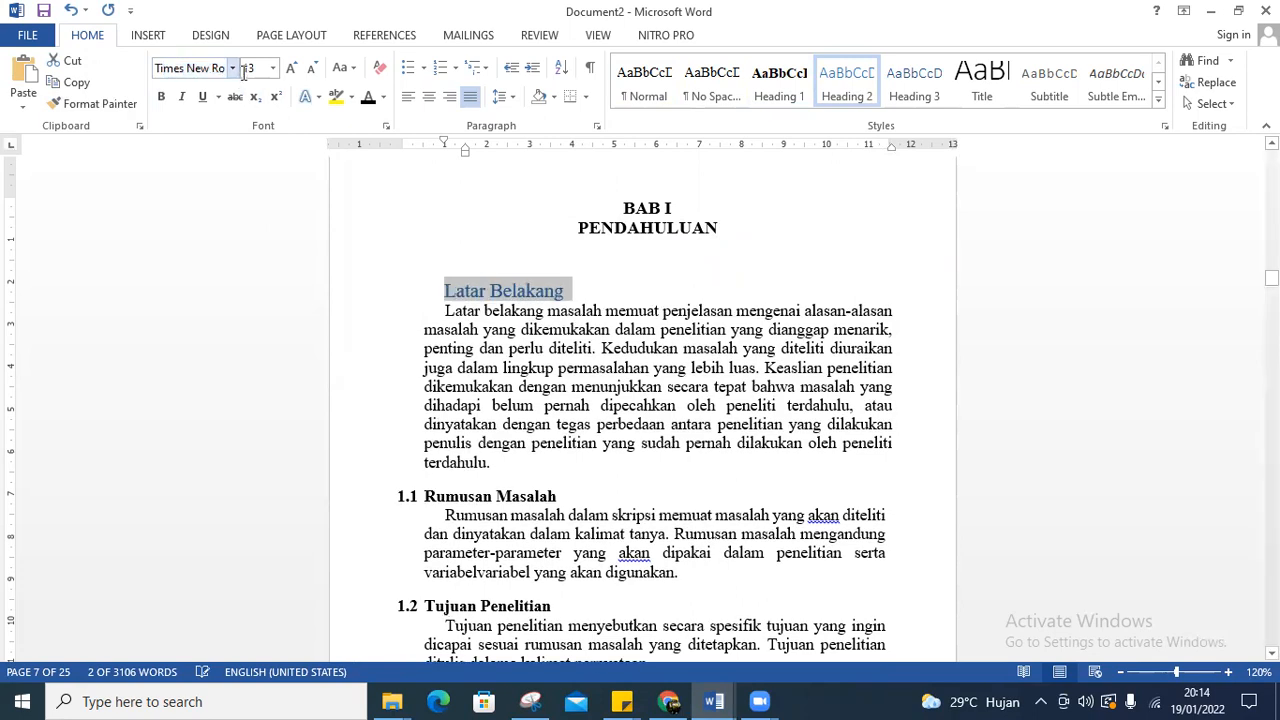
{"action": "left_click", "coordinate": [246, 72]}
{"action": "type", "text": "12"}
{"action": "key", "text": "Return"}
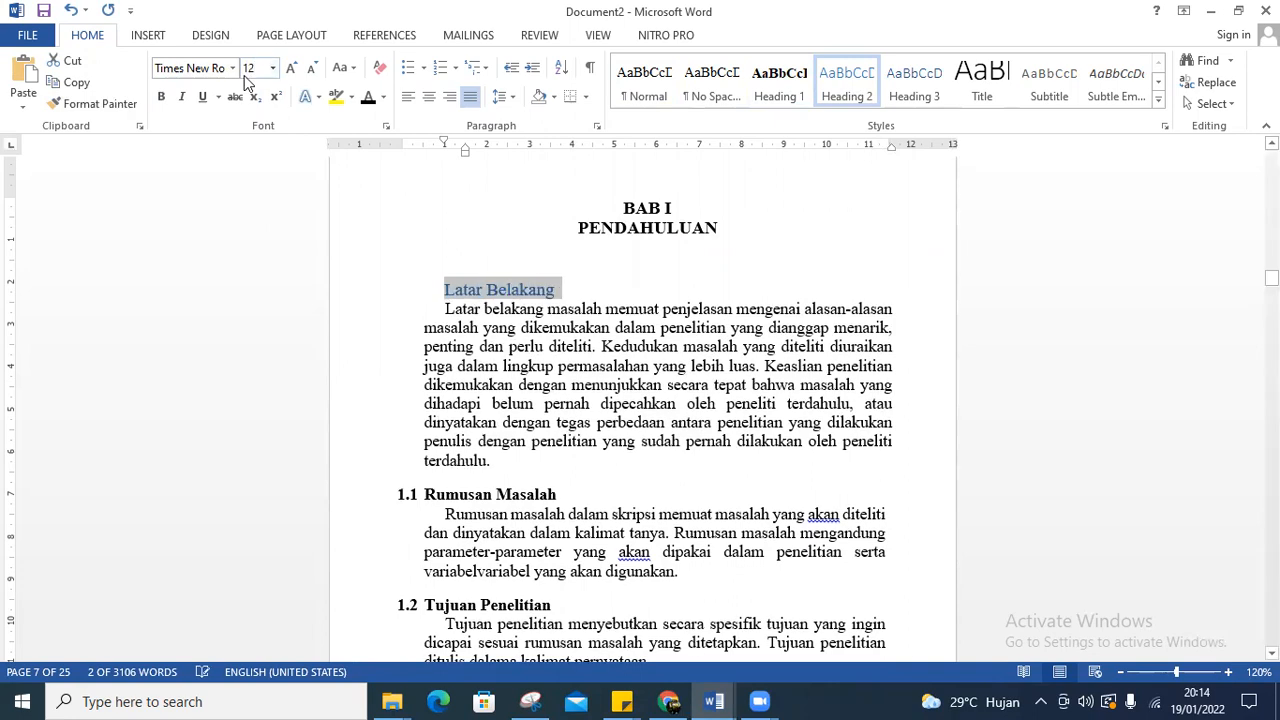
{"action": "left_click", "coordinate": [368, 100]}
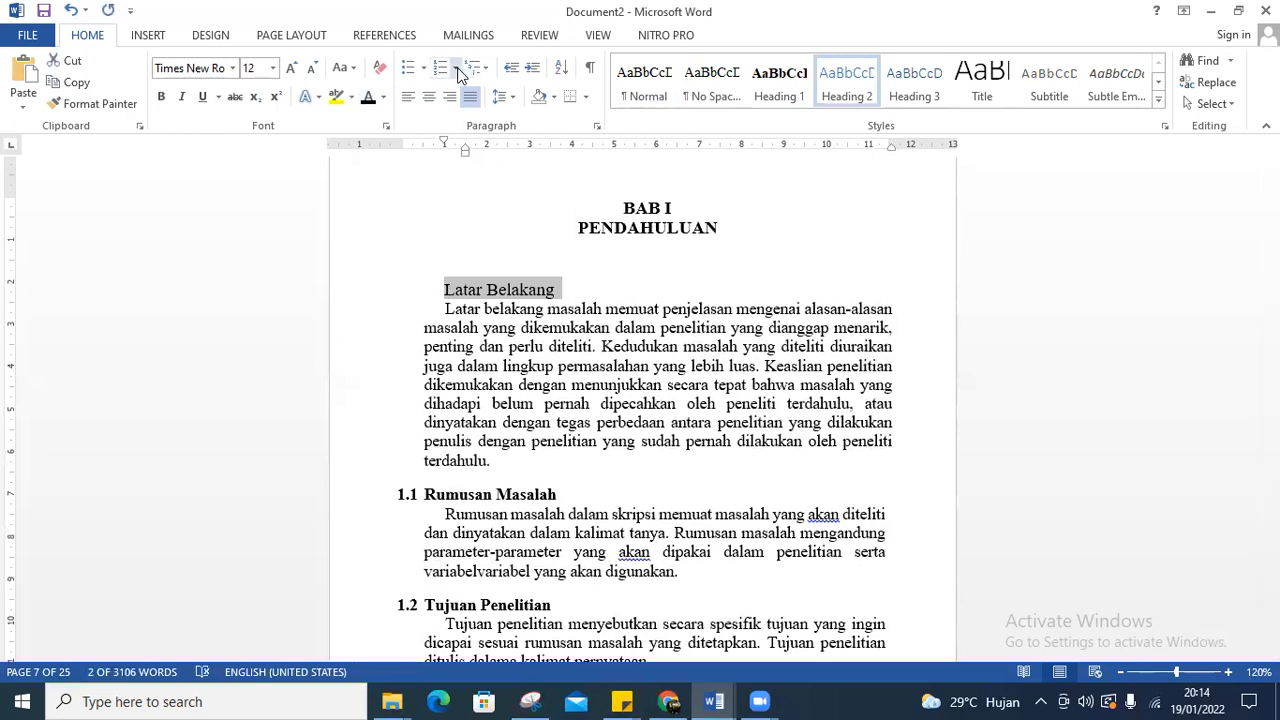
Number the Latar Belakang subheading with a new number format reading 1.1
{"action": "left_click", "coordinate": [445, 289]}
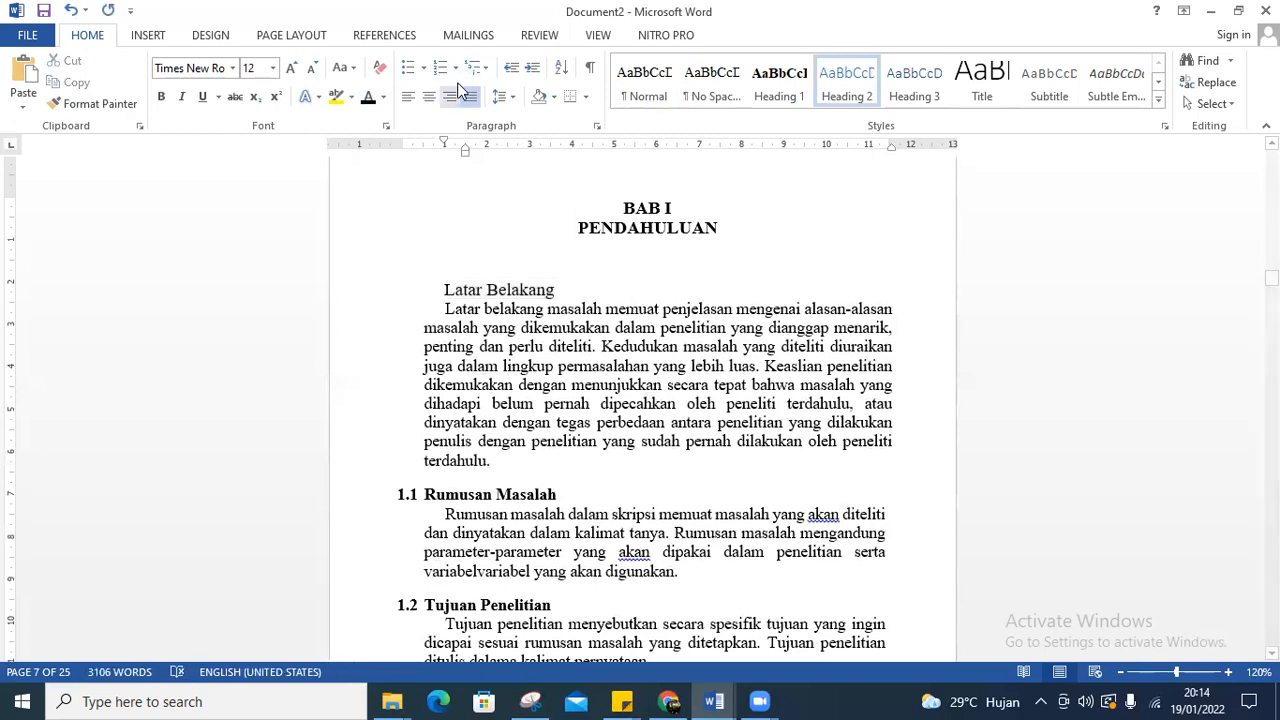
{"action": "left_click", "coordinate": [455, 70]}
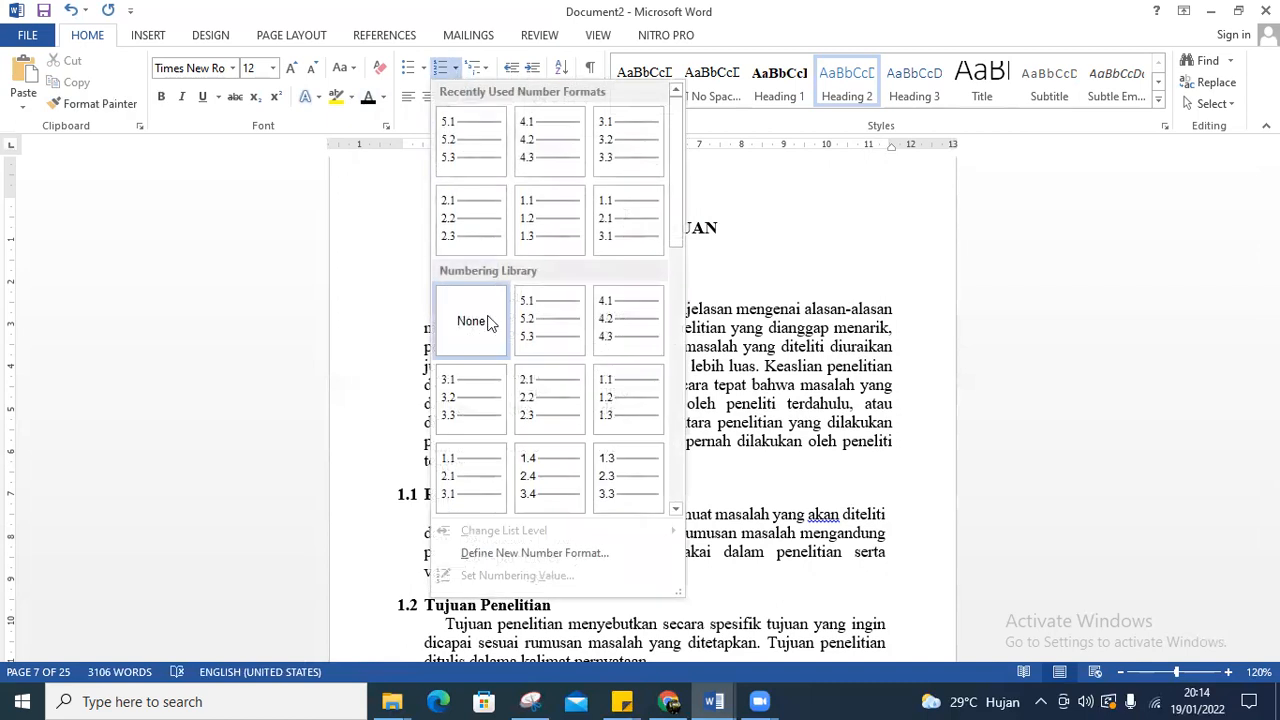
{"action": "left_click", "coordinate": [490, 556]}
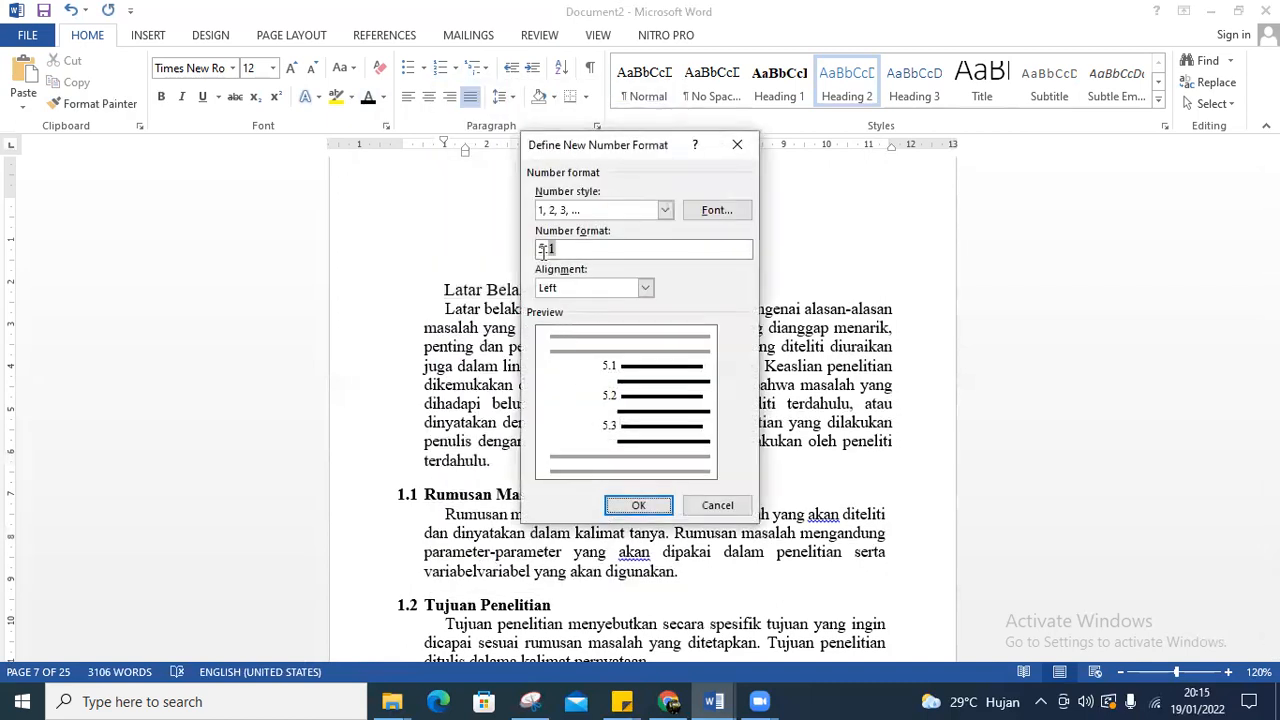
{"action": "left_click", "coordinate": [543, 251]}
{"action": "key", "text": "BackSpace"}
{"action": "type", "text": "1"}
{"action": "left_click", "coordinate": [638, 505]}
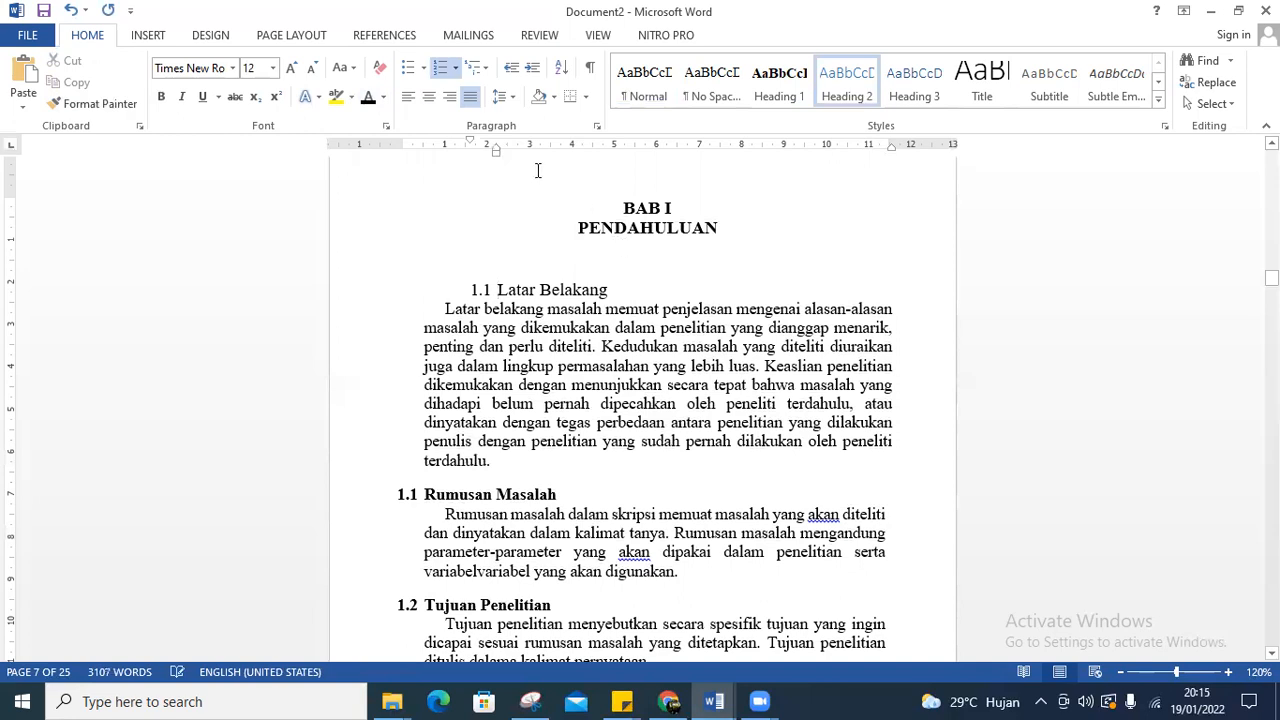
Reduce the Latar Belakang subheading's left indent to about 1 cm and make the subheading bold
{"action": "left_click_drag", "start_coordinate": [495, 152], "coordinate": [446, 165]}
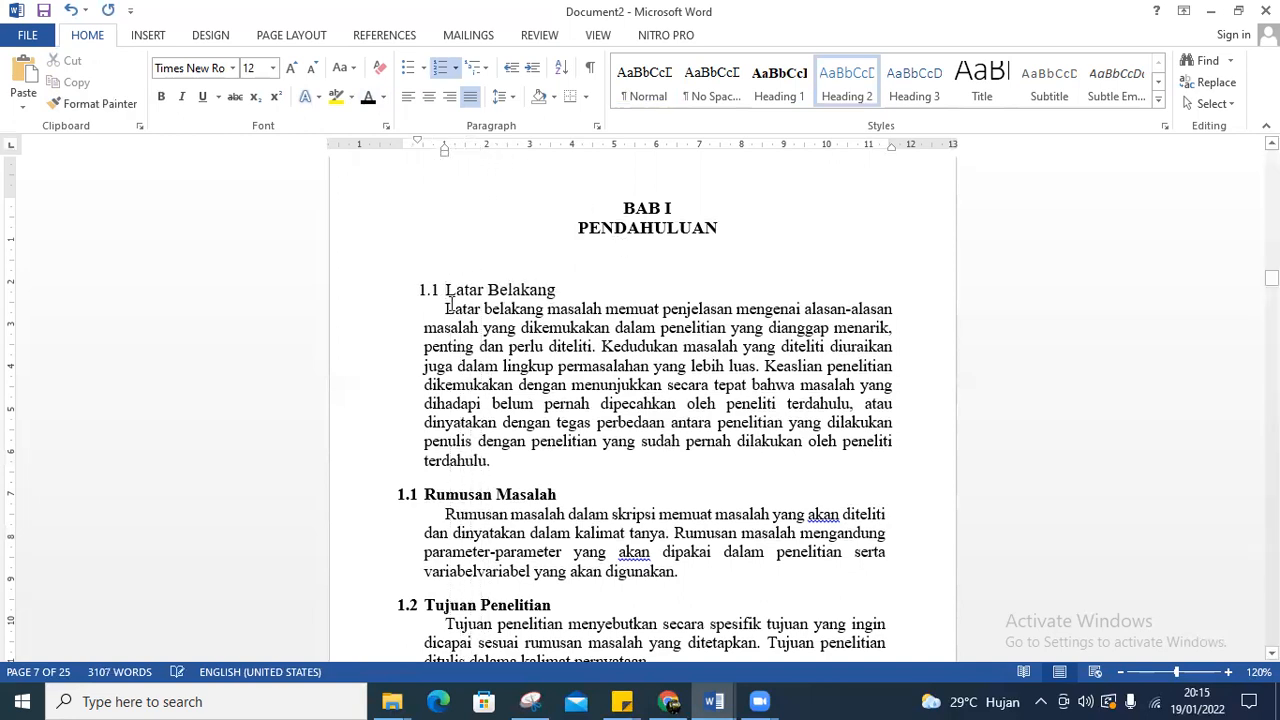
{"action": "left_click_drag", "start_coordinate": [446, 290], "coordinate": [527, 290]}
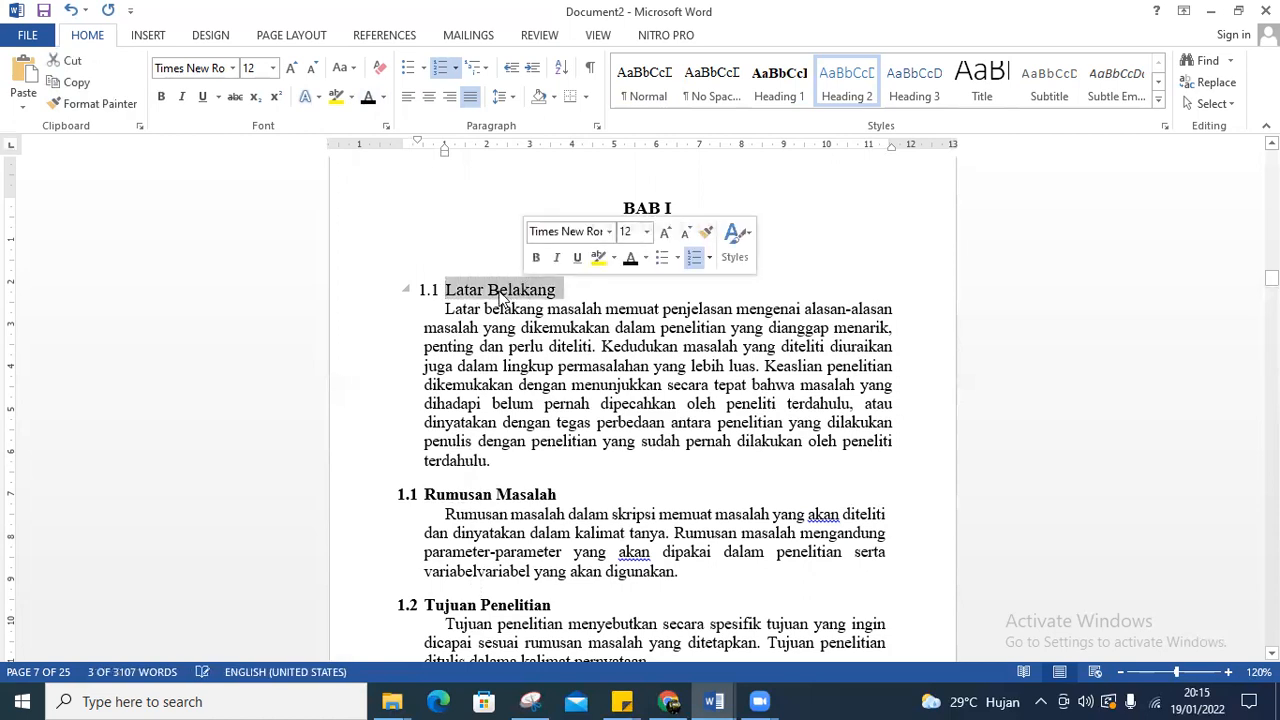
{"action": "left_click", "coordinate": [161, 97]}
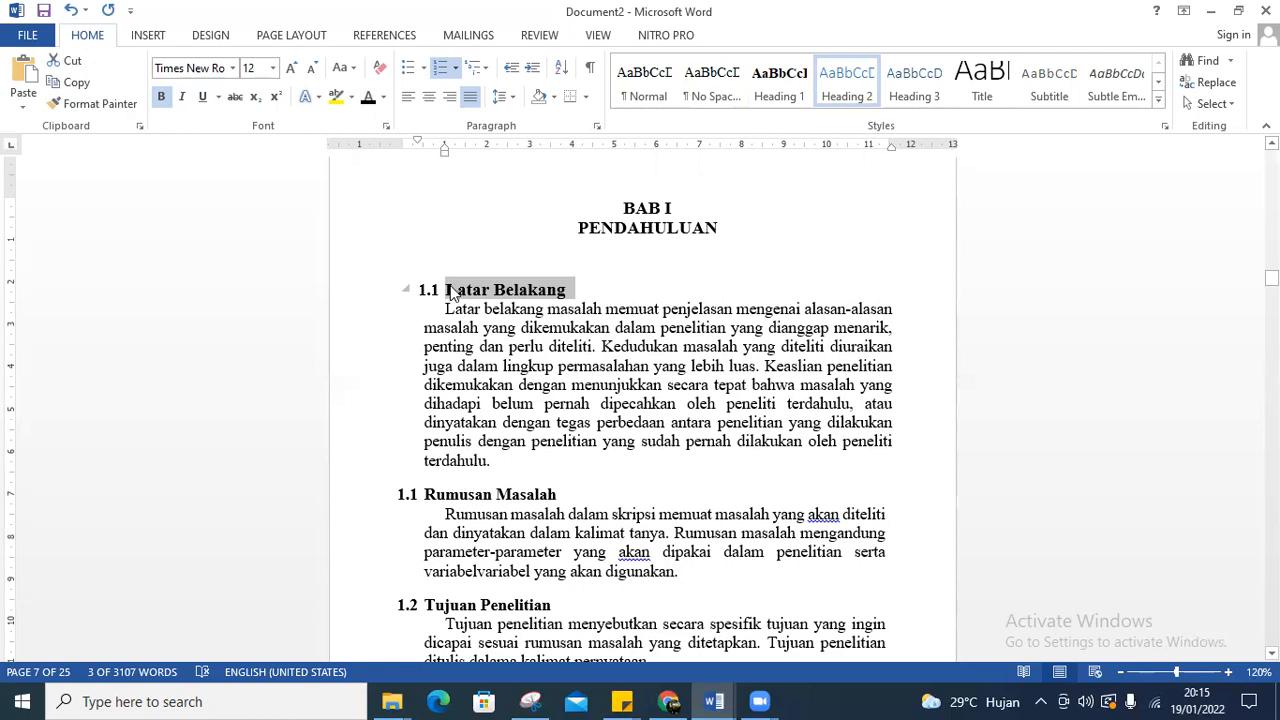
Copy the Latar Belakang subheading's formatting to the Rumusan Masalah, Tujuan Penelitian and Manfaat Penelitian subheadings in turn
{"action": "left_click", "coordinate": [106, 105]}
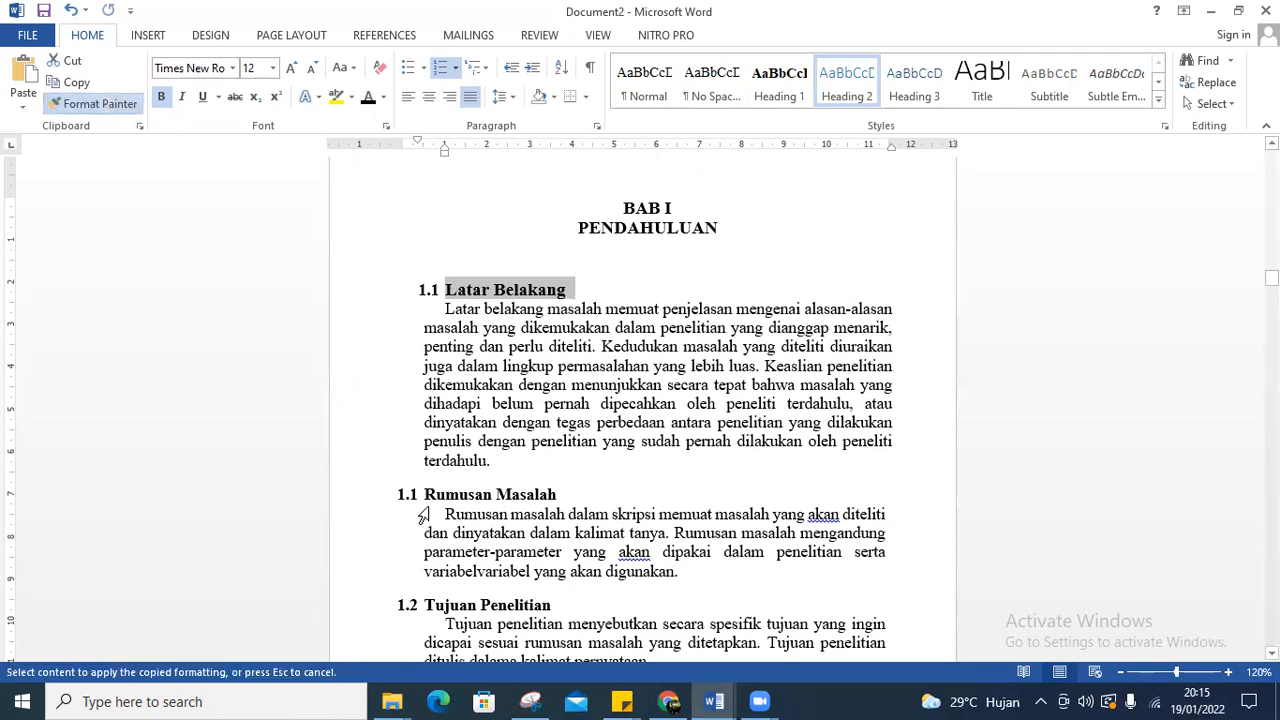
{"action": "left_click_drag", "start_coordinate": [418, 494], "coordinate": [541, 502]}
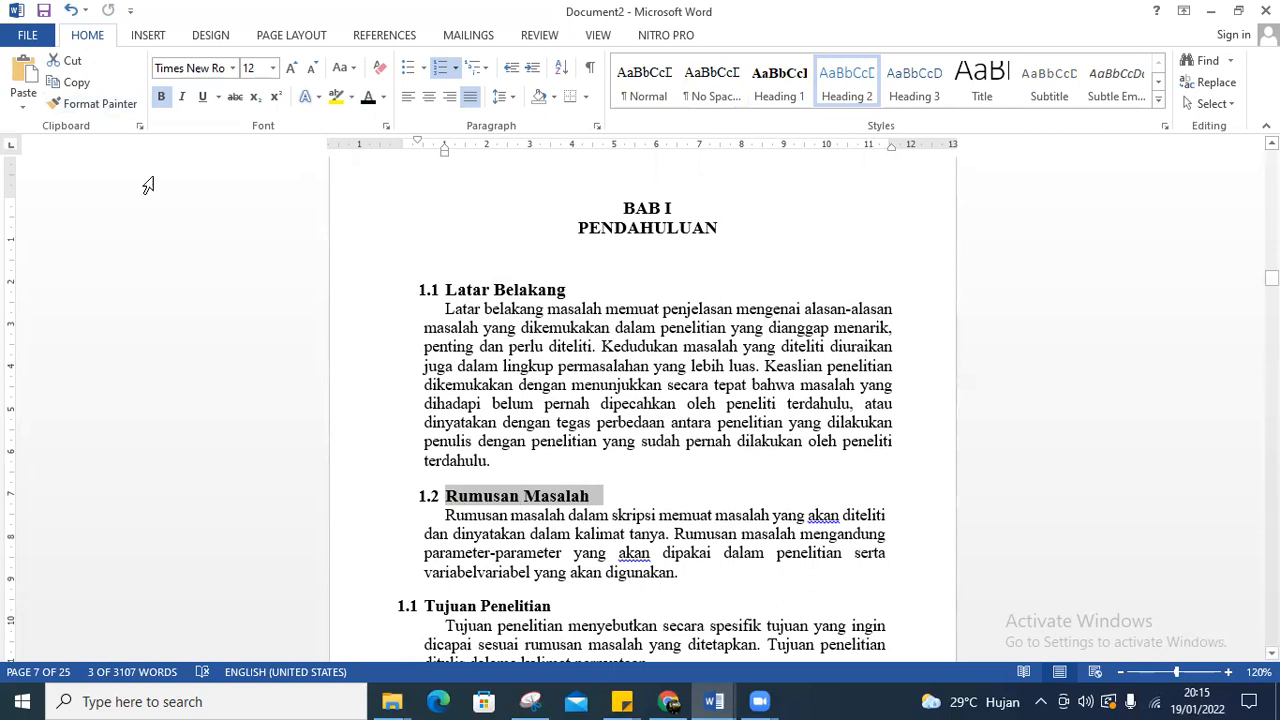
{"action": "left_click", "coordinate": [108, 104]}
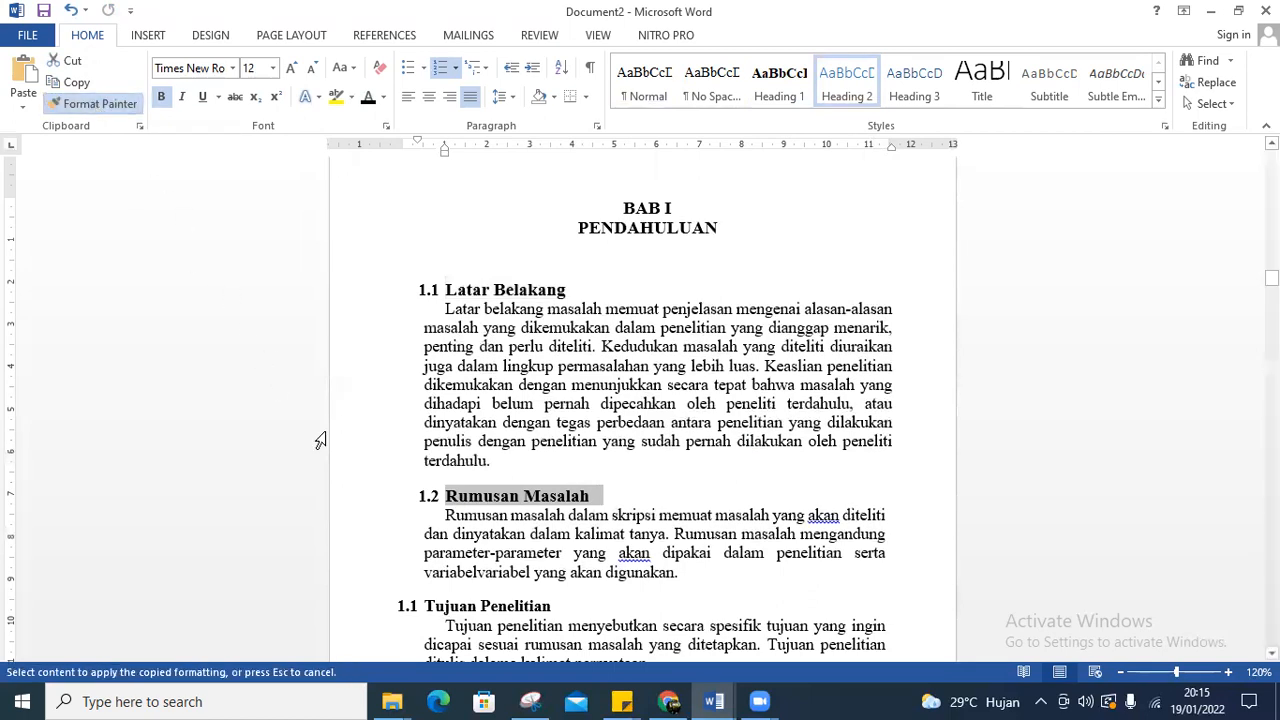
{"action": "left_click_drag", "start_coordinate": [420, 610], "coordinate": [537, 620]}
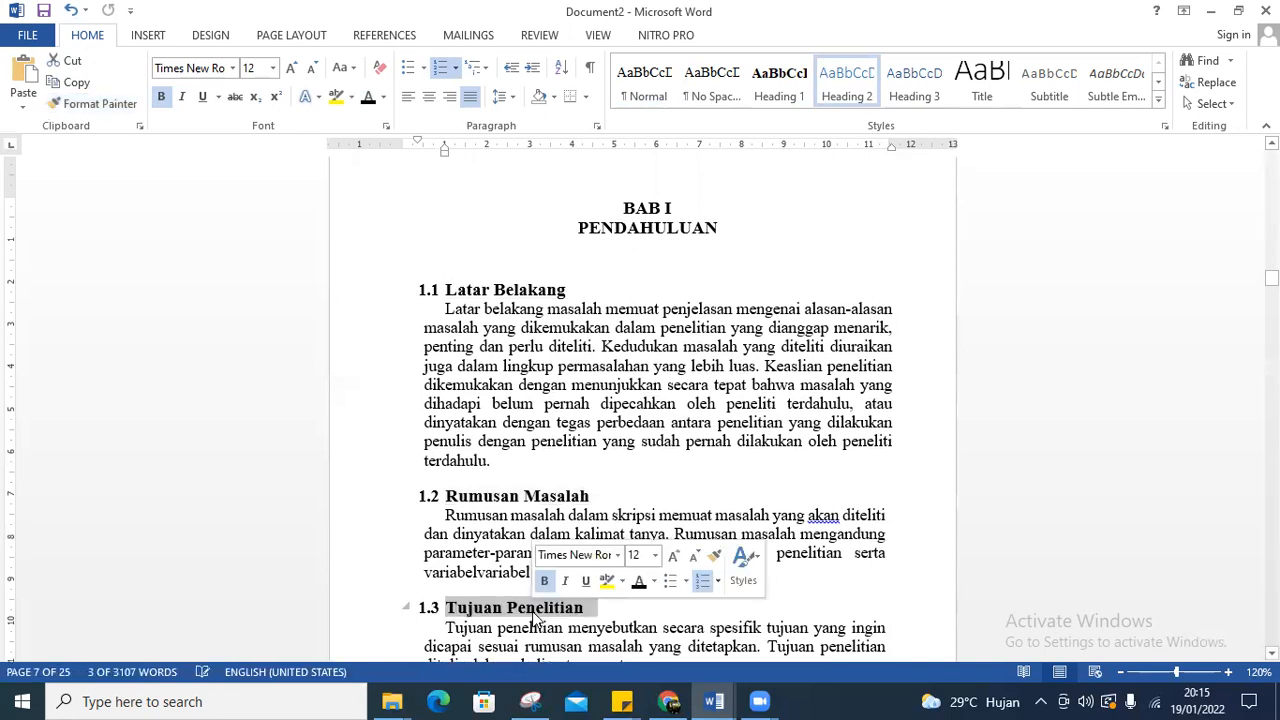
{"action": "left_click", "coordinate": [100, 104]}
{"action": "scroll", "coordinate": [418, 365], "scroll_direction": "down", "scroll_amount": 5}
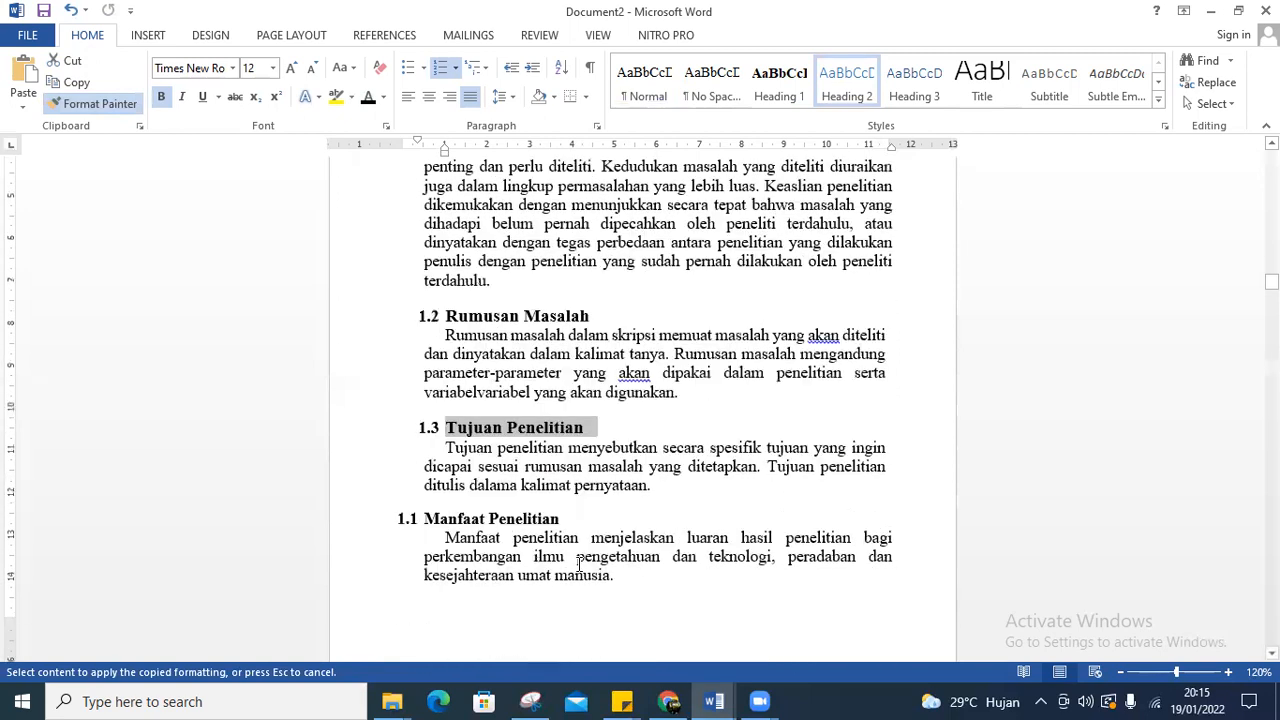
{"action": "left_click_drag", "start_coordinate": [420, 379], "coordinate": [521, 382]}
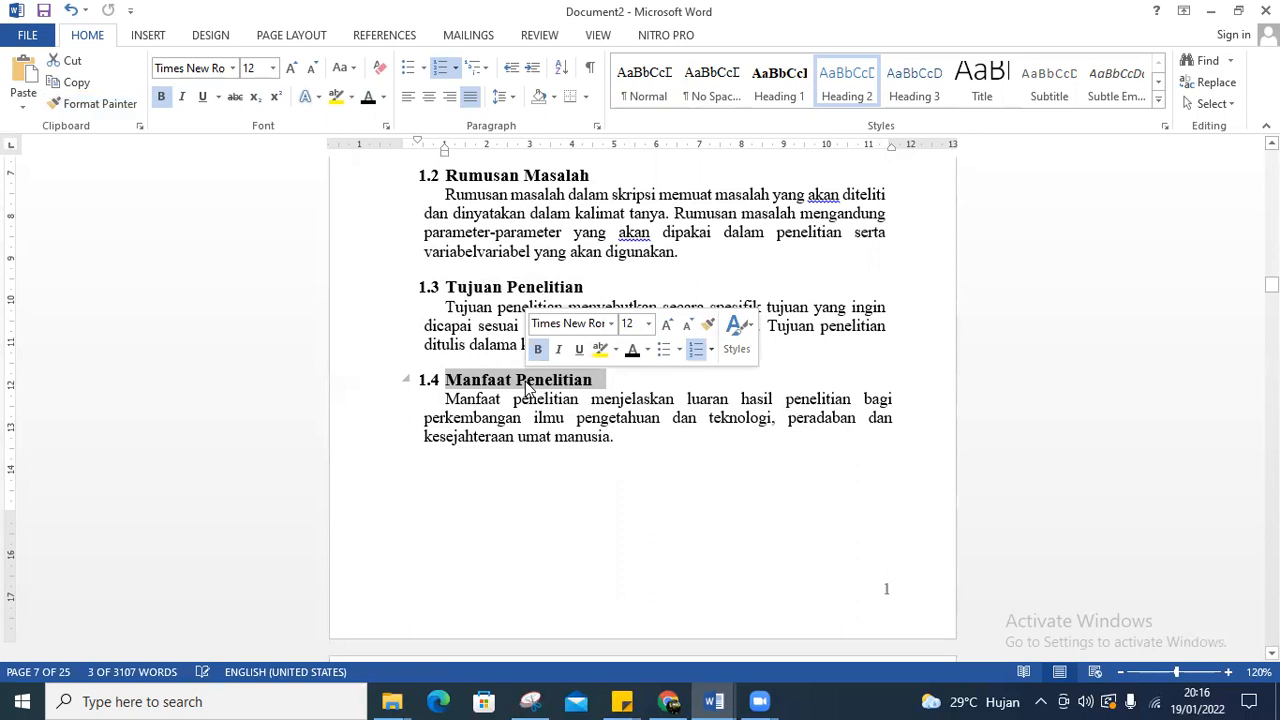
Apply the Heading 2 style to the Cakupan dalam Tinjauan Pustaka subheading in BAB II
{"action": "left_click", "coordinate": [476, 484]}
{"action": "scroll", "coordinate": [478, 480], "scroll_direction": "down", "scroll_amount": 8}
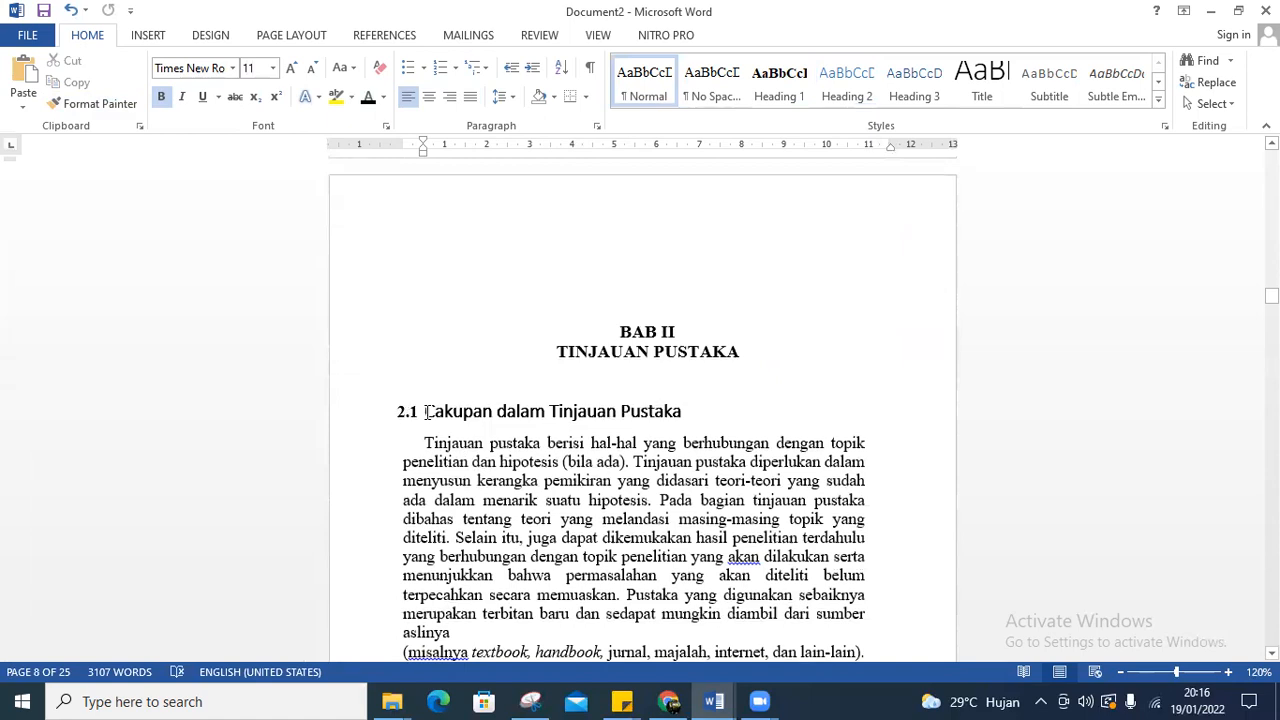
{"action": "left_click_drag", "start_coordinate": [426, 413], "coordinate": [645, 421]}
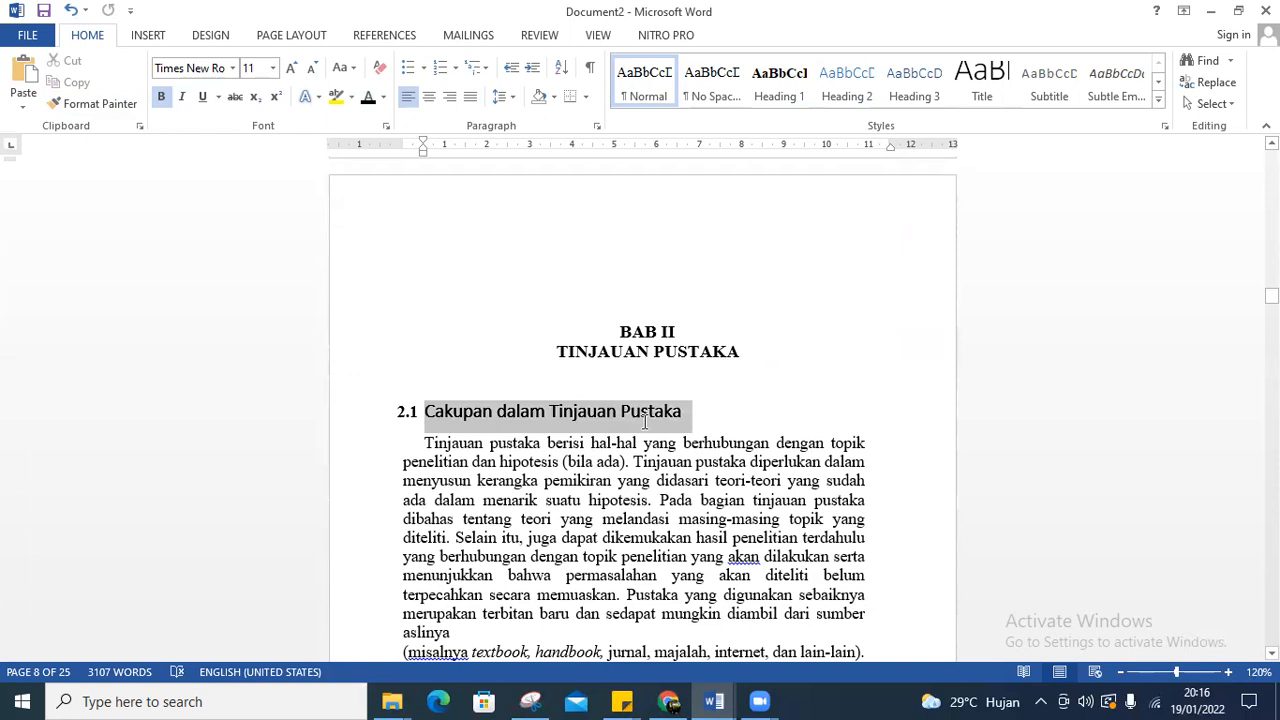
{"action": "left_click", "coordinate": [845, 93]}
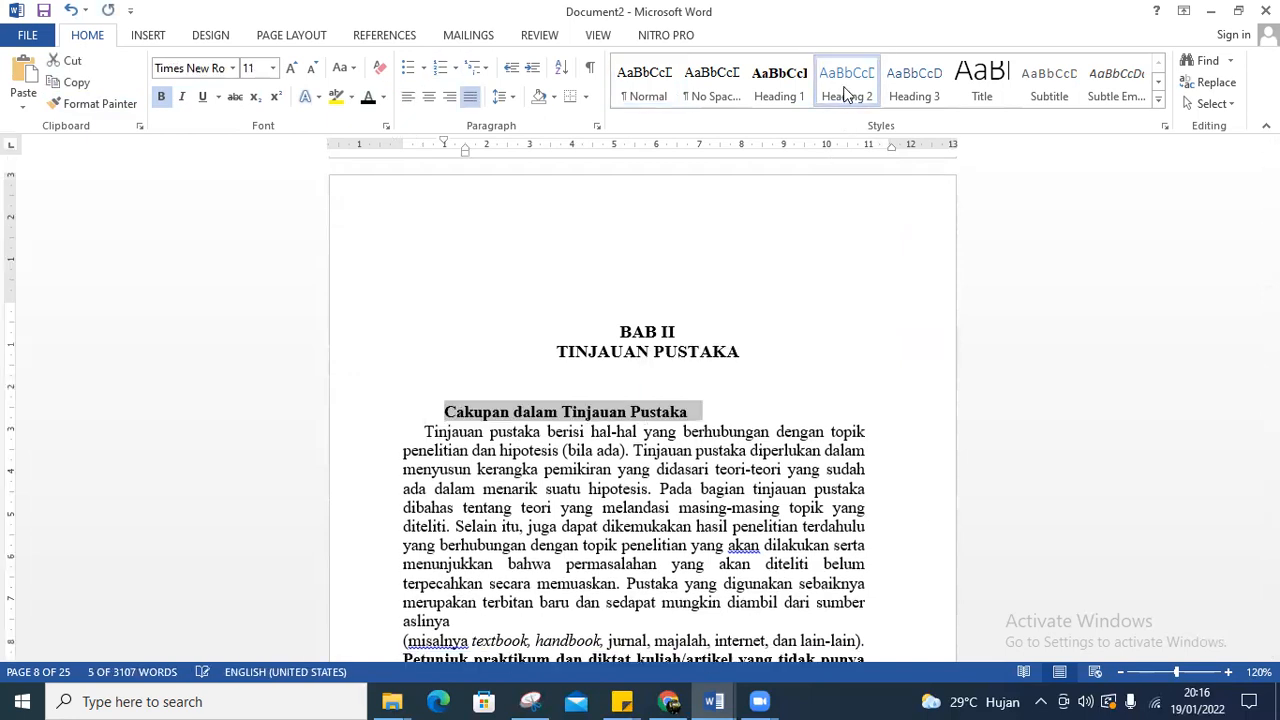
{"action": "left_click", "coordinate": [845, 93]}
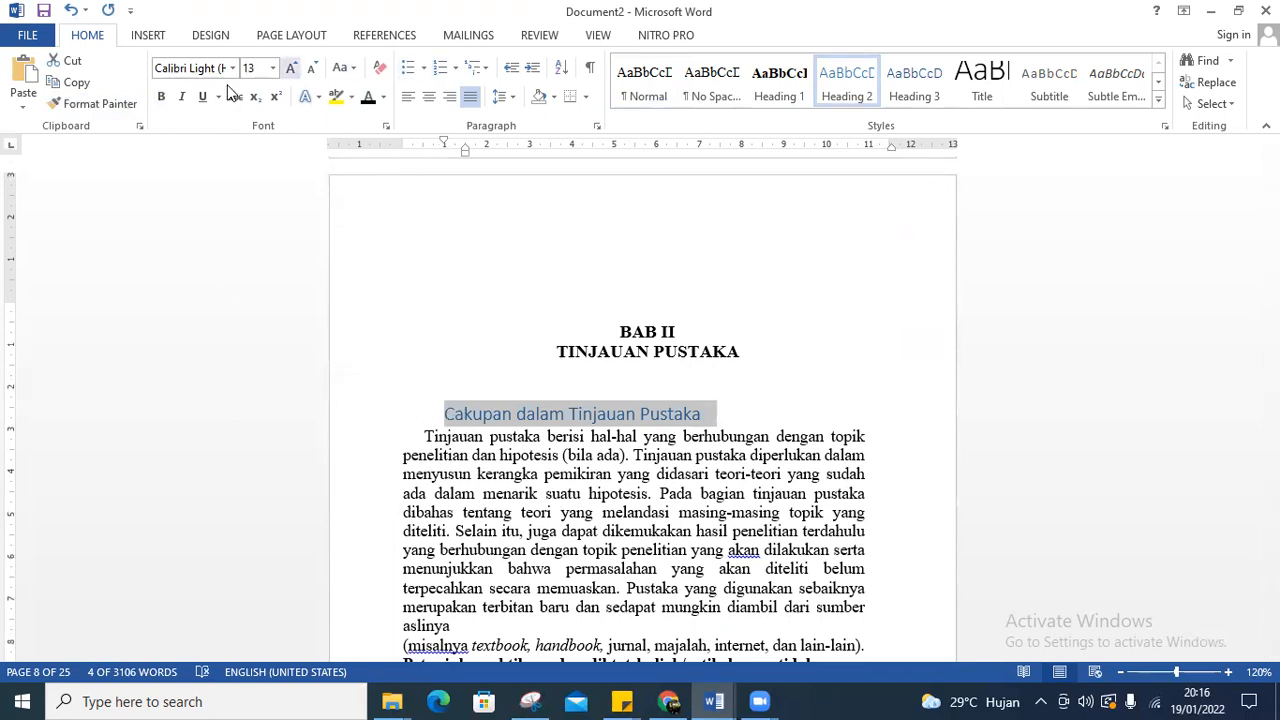
Format the Cakupan dalam Tinjauan Pustaka subheading as Times New Roman, size 12, bold and black
{"action": "left_click", "coordinate": [203, 67]}
{"action": "type", "text": "Times New Ro"}
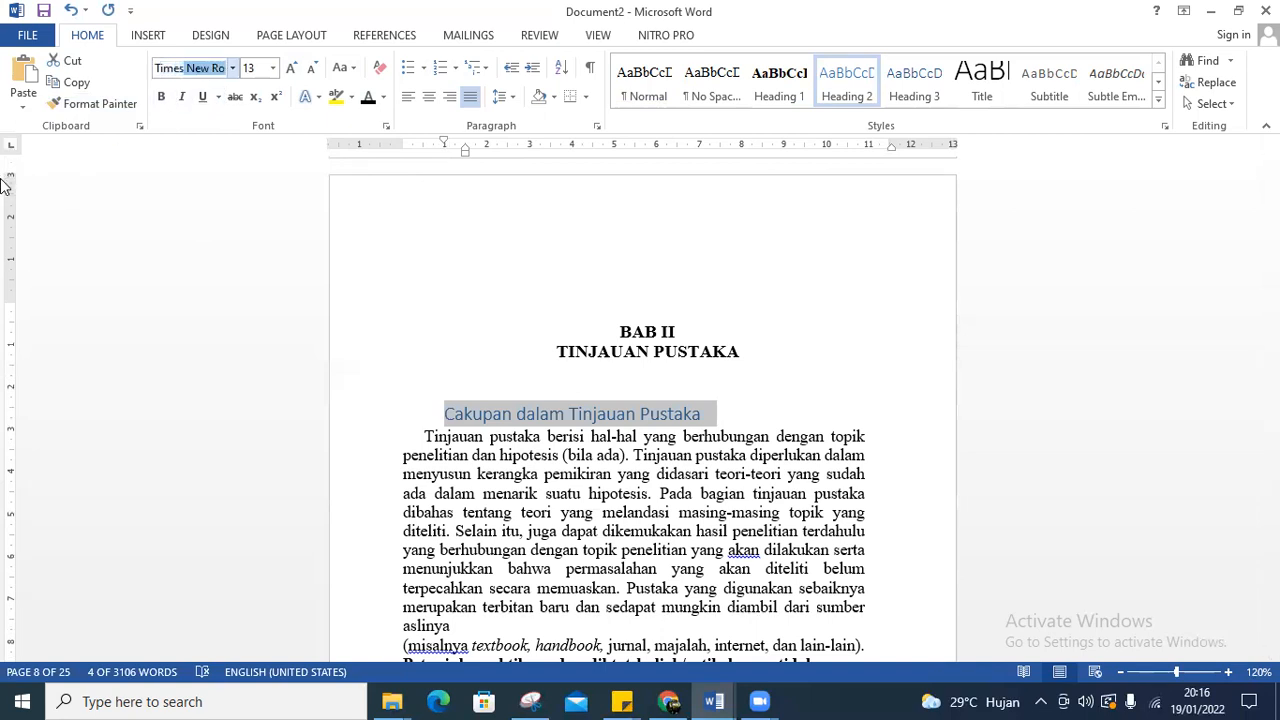
{"action": "key", "text": "Return"}
{"action": "left_click", "coordinate": [249, 68]}
{"action": "type", "text": "12"}
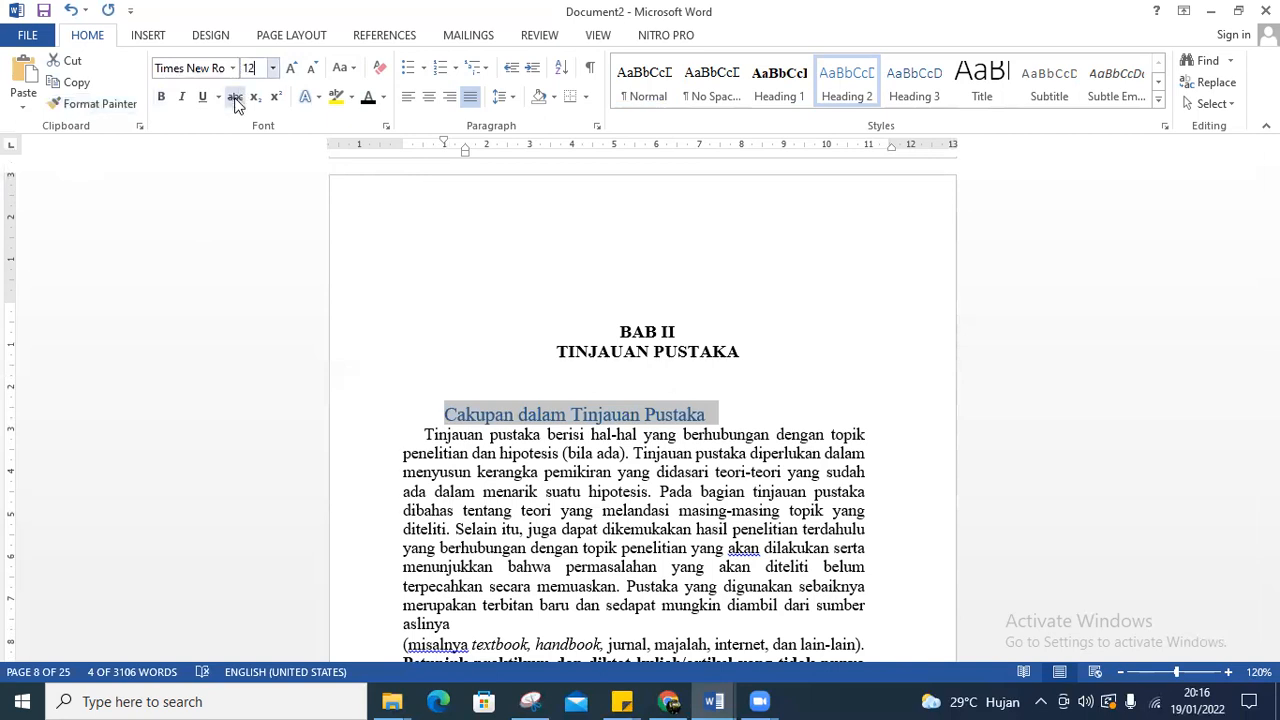
{"action": "key", "text": "Return"}
{"action": "left_click", "coordinate": [163, 100]}
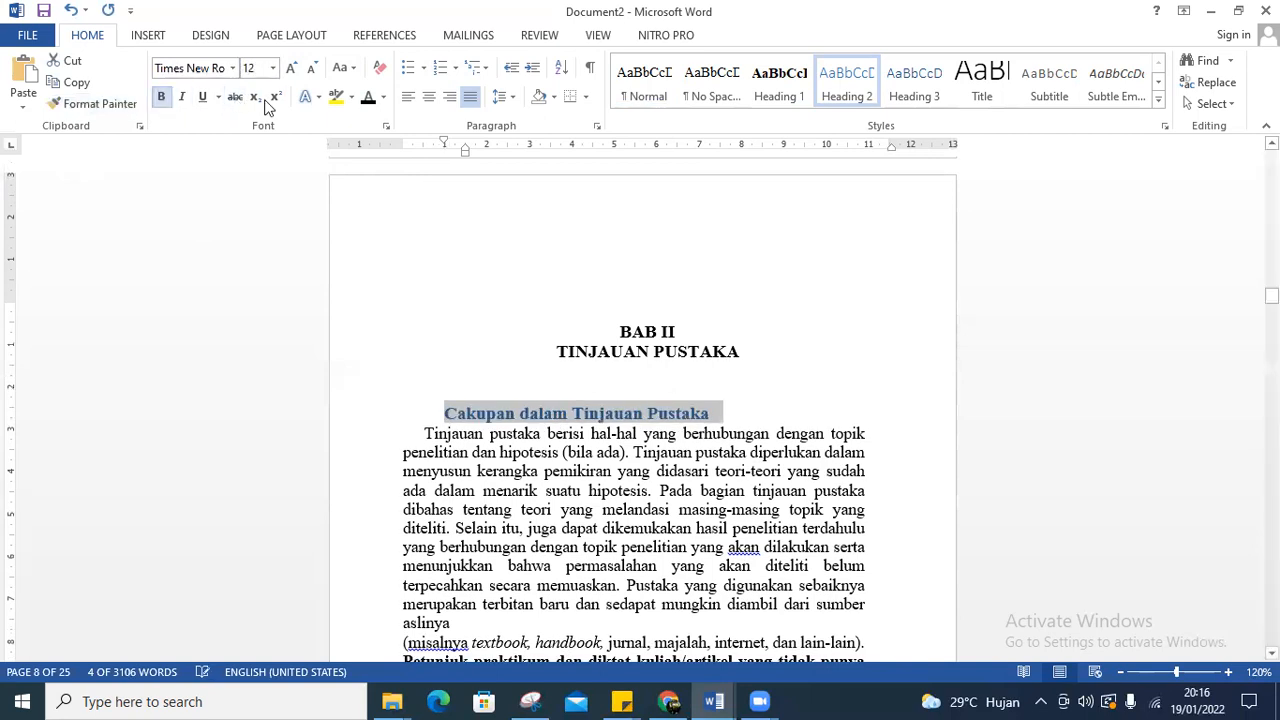
{"action": "left_click", "coordinate": [367, 97]}
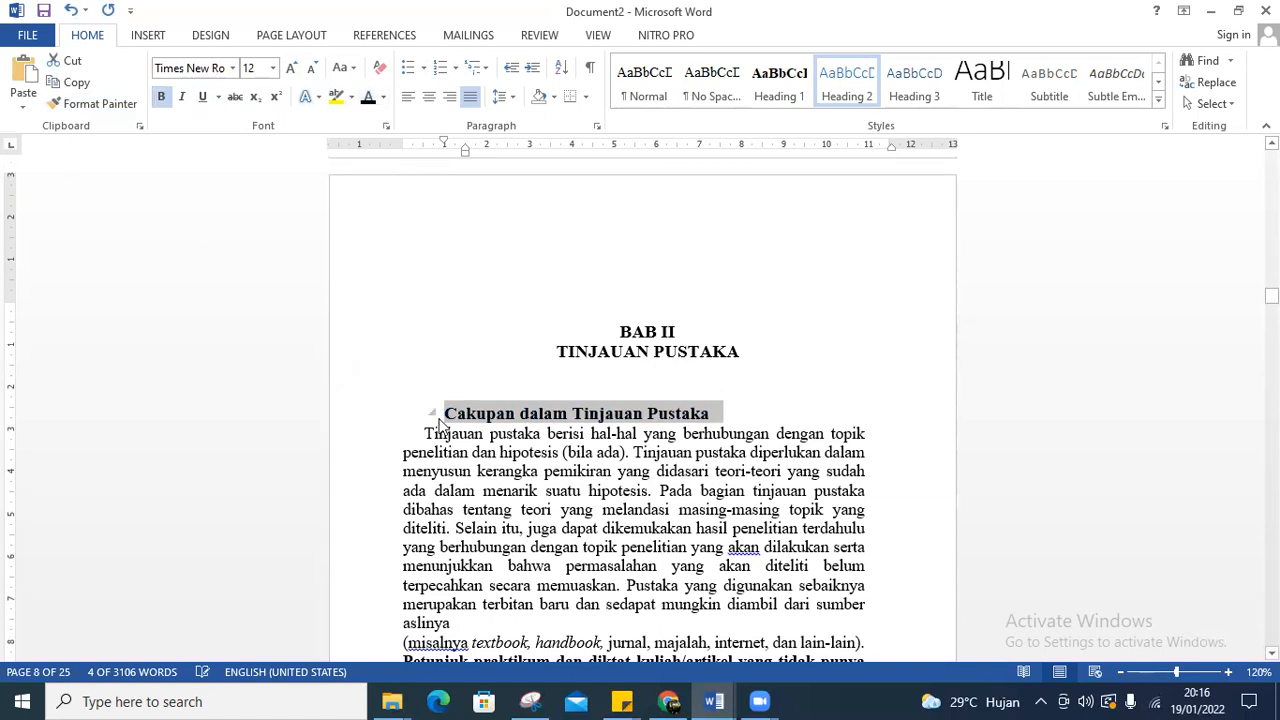
Try to define a new number format reading 2.1 with the 1, 2, 3 number style for the Cakupan dalam Tinjauan Pustaka subheading
{"action": "left_click", "coordinate": [444, 415]}
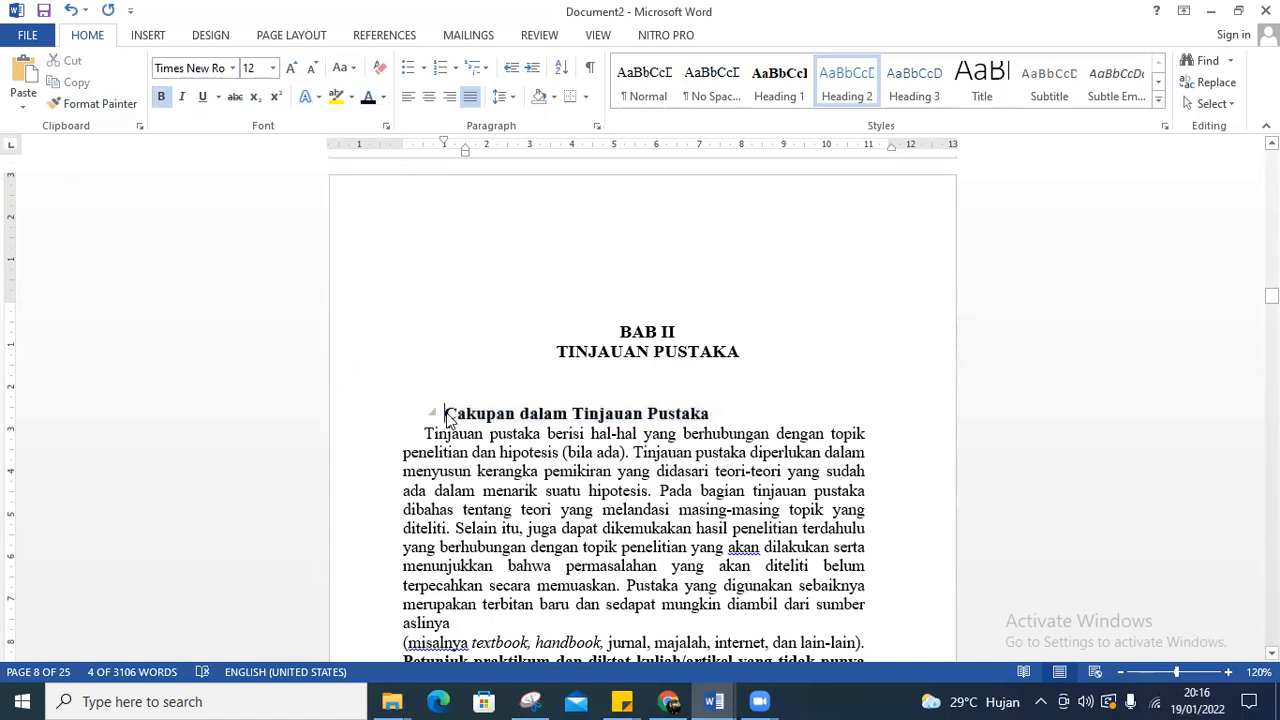
{"action": "left_click", "coordinate": [455, 68]}
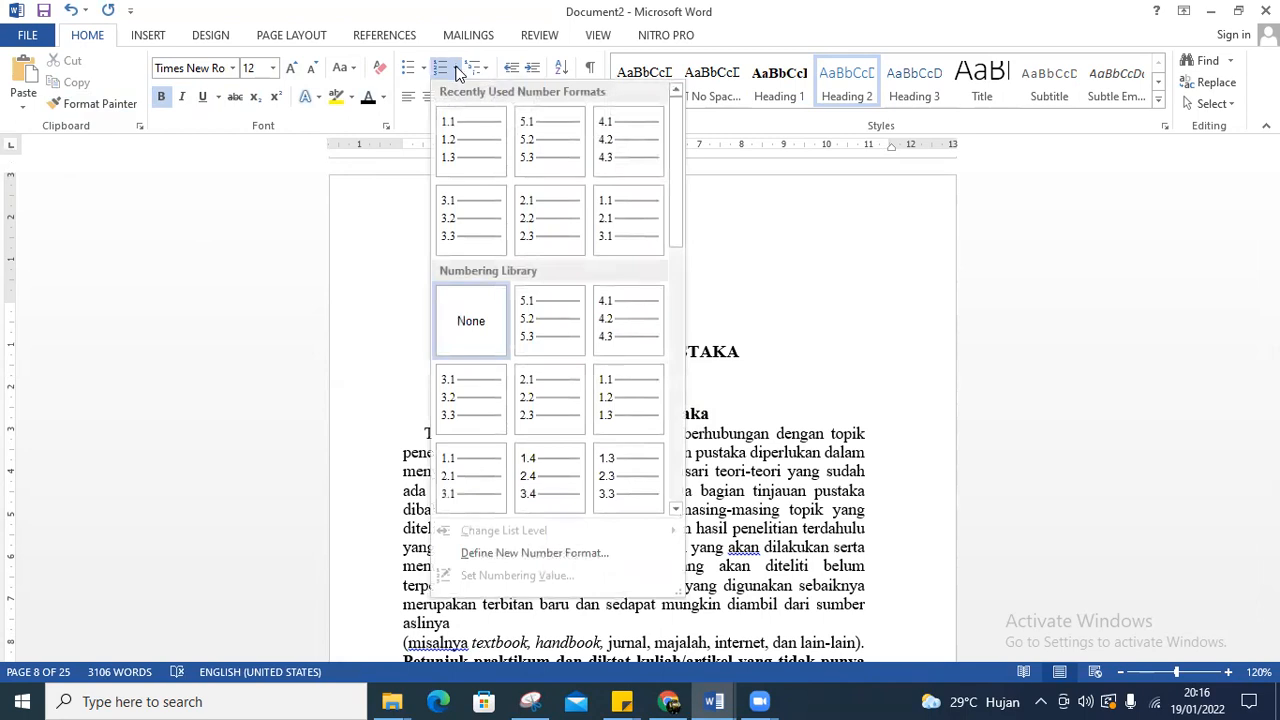
{"action": "left_click", "coordinate": [517, 556]}
{"action": "left_click", "coordinate": [546, 247]}
{"action": "key", "text": "BackSpace"}
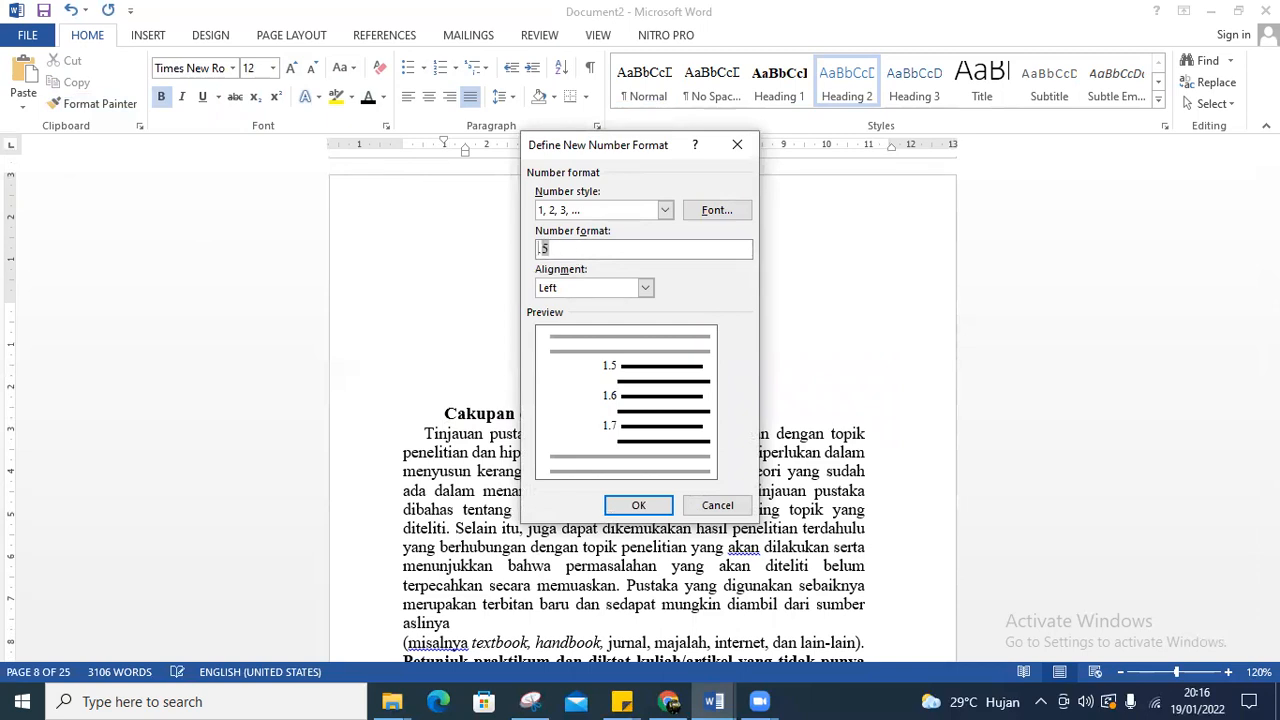
{"action": "type", "text": "2.1"}
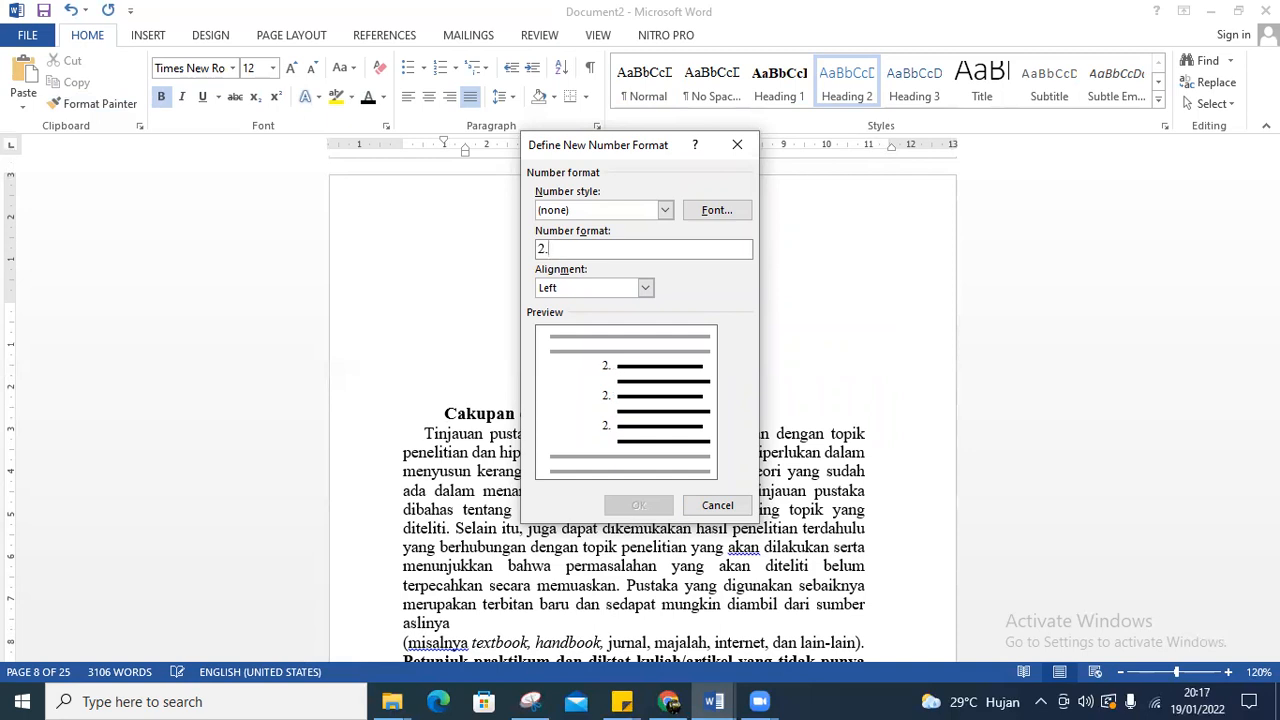
{"action": "type", "text": "1"}
{"action": "left_click", "coordinate": [665, 210]}
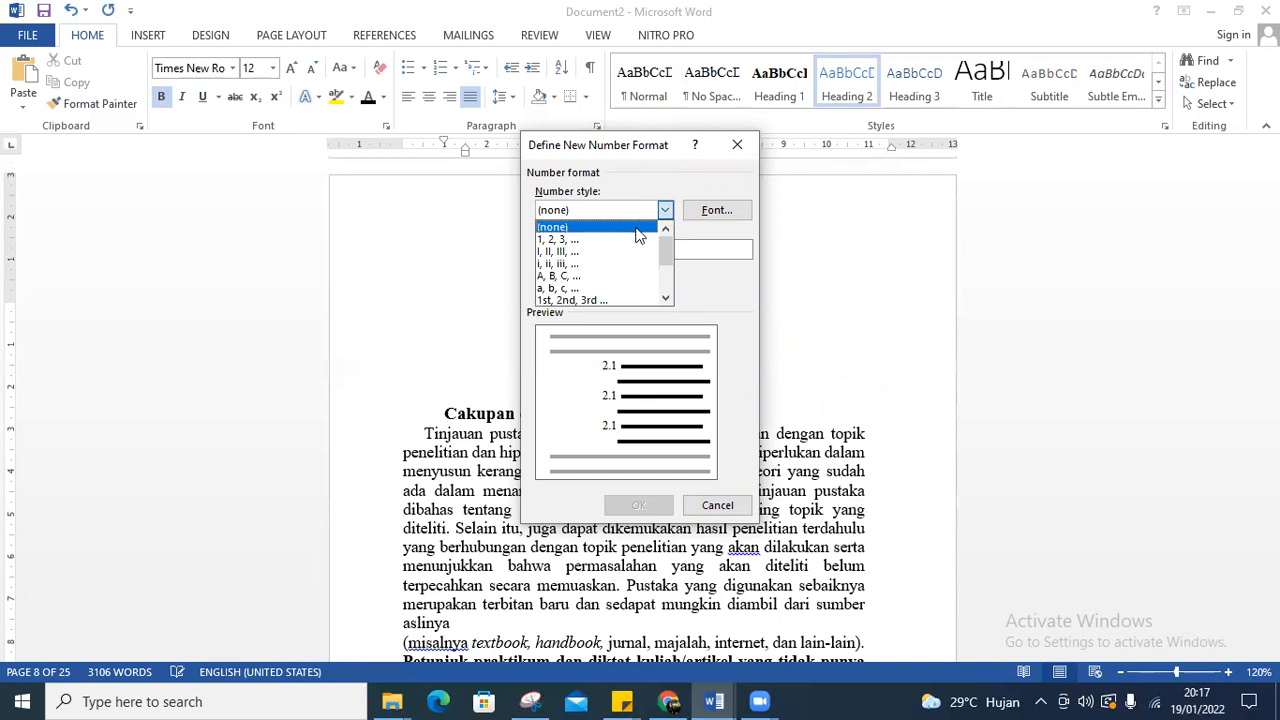
{"action": "left_click", "coordinate": [636, 240]}
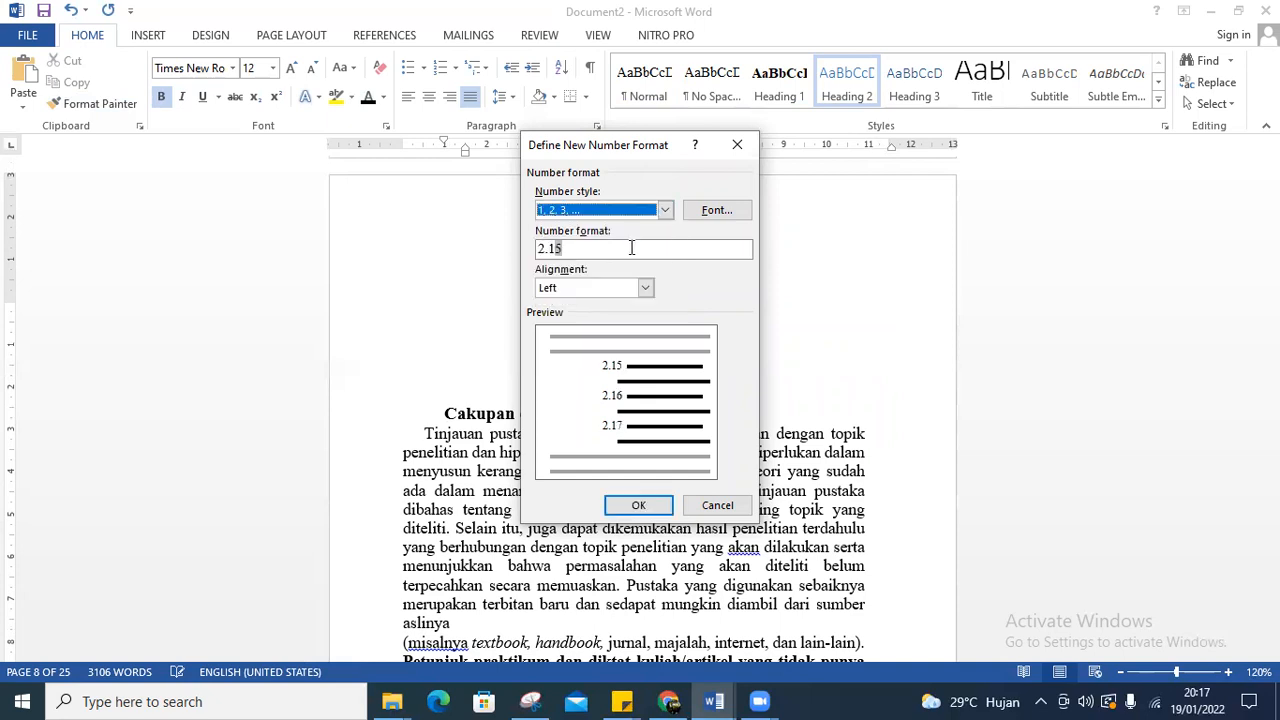
{"action": "key", "text": "Down"}
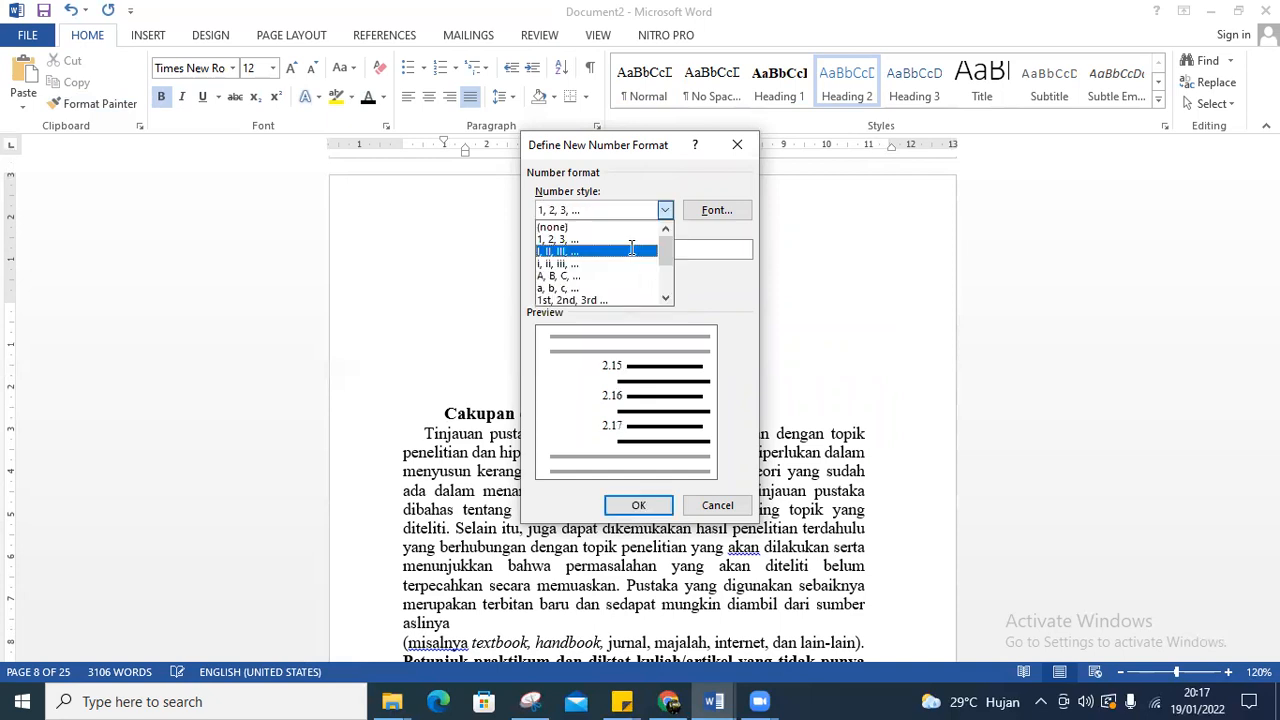
{"action": "left_click", "coordinate": [629, 241]}
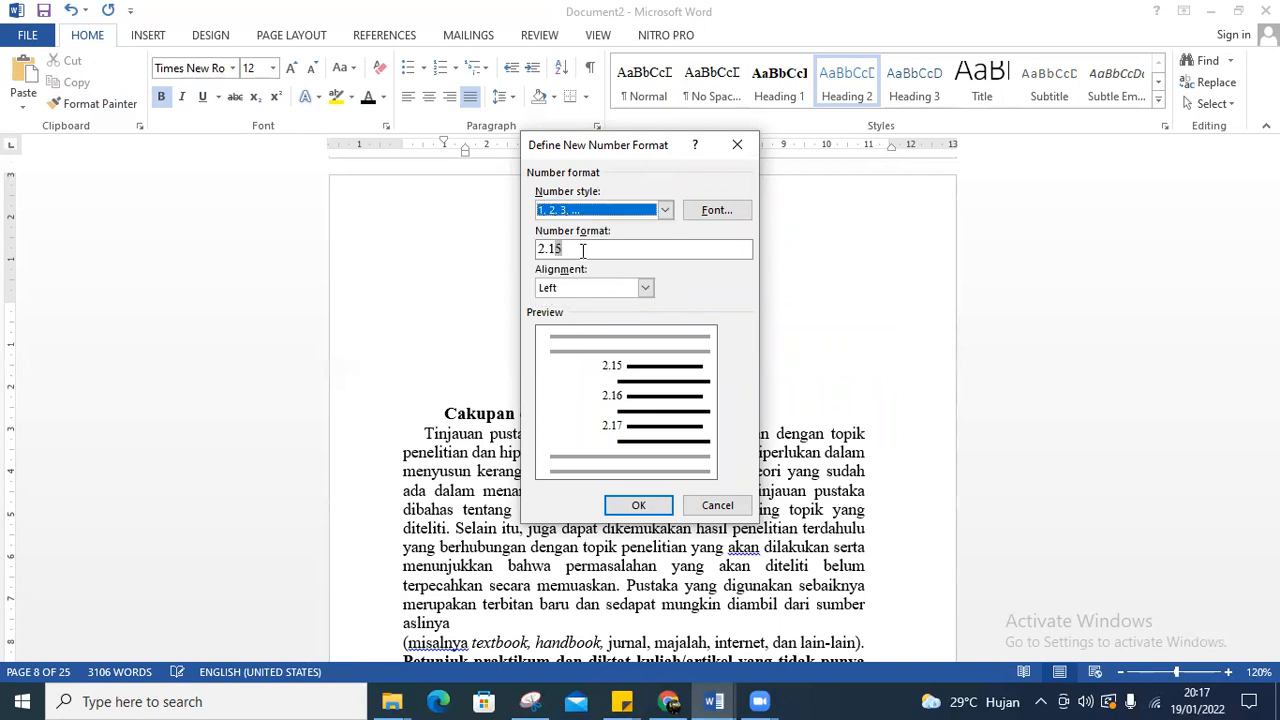
{"action": "left_click", "coordinate": [582, 248]}
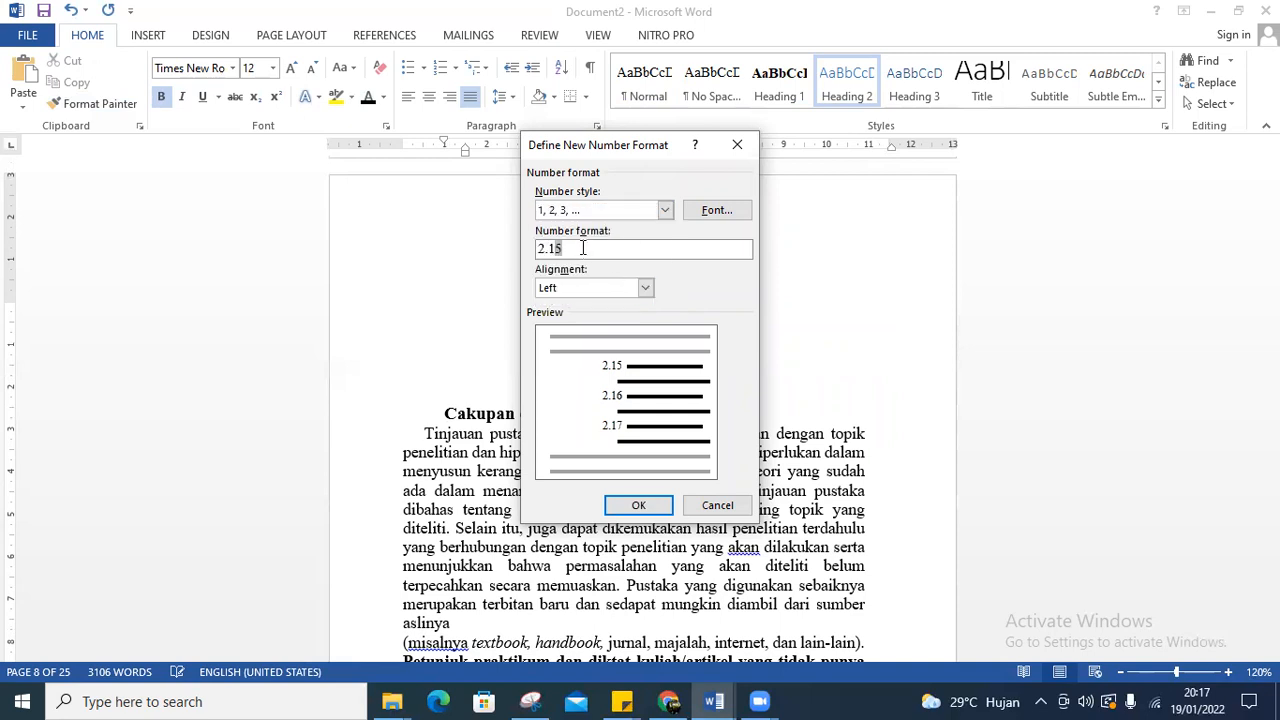
{"action": "left_click", "coordinate": [654, 512]}
Number the Cakupan dalam Tinjauan Pustaka subheading with the existing 2.1, 2.2, 2.3 format and reduce its left indent to about 0.5 cm
{"action": "left_click", "coordinate": [484, 413]}
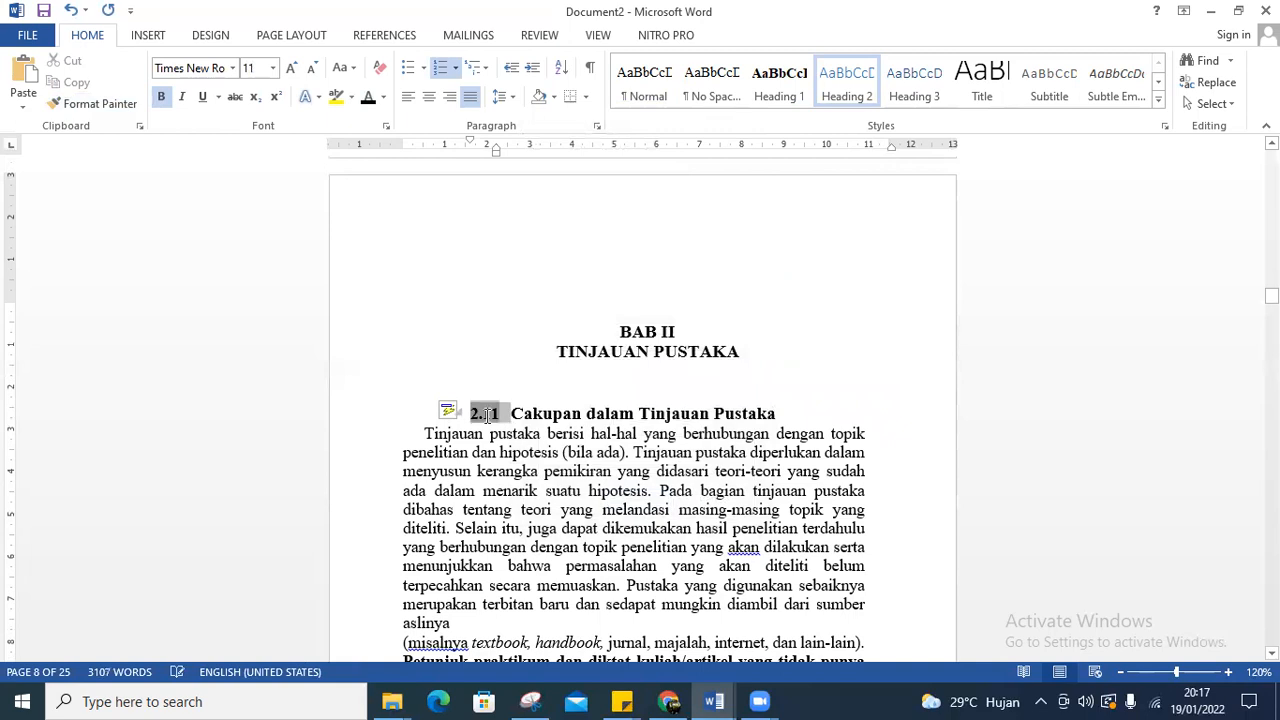
{"action": "left_click", "coordinate": [455, 68]}
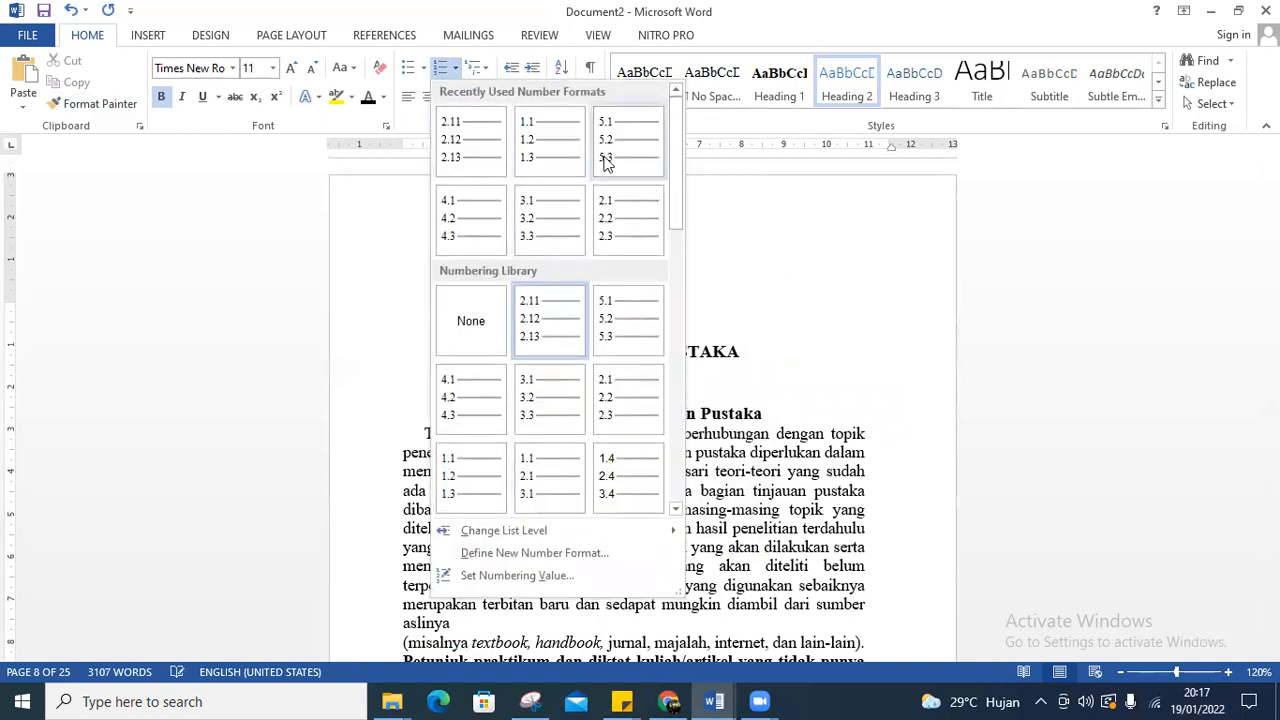
{"action": "left_click", "coordinate": [606, 232]}
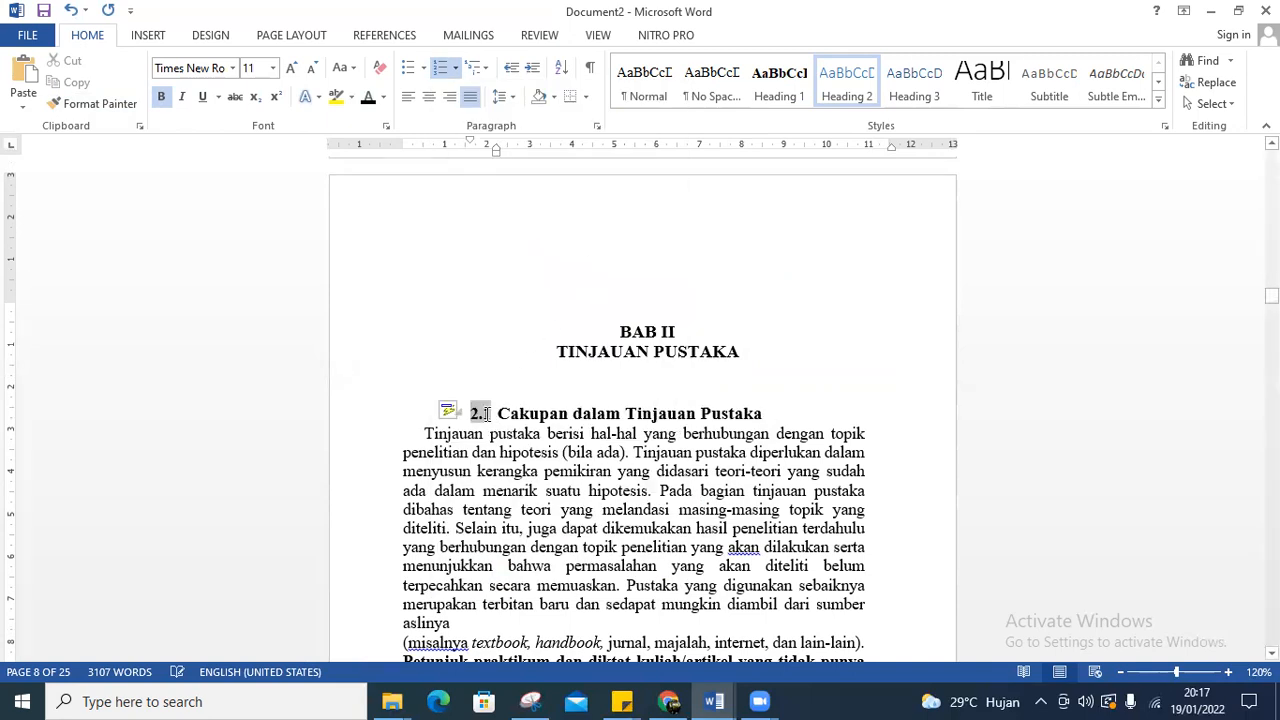
{"action": "right_click", "coordinate": [480, 413]}
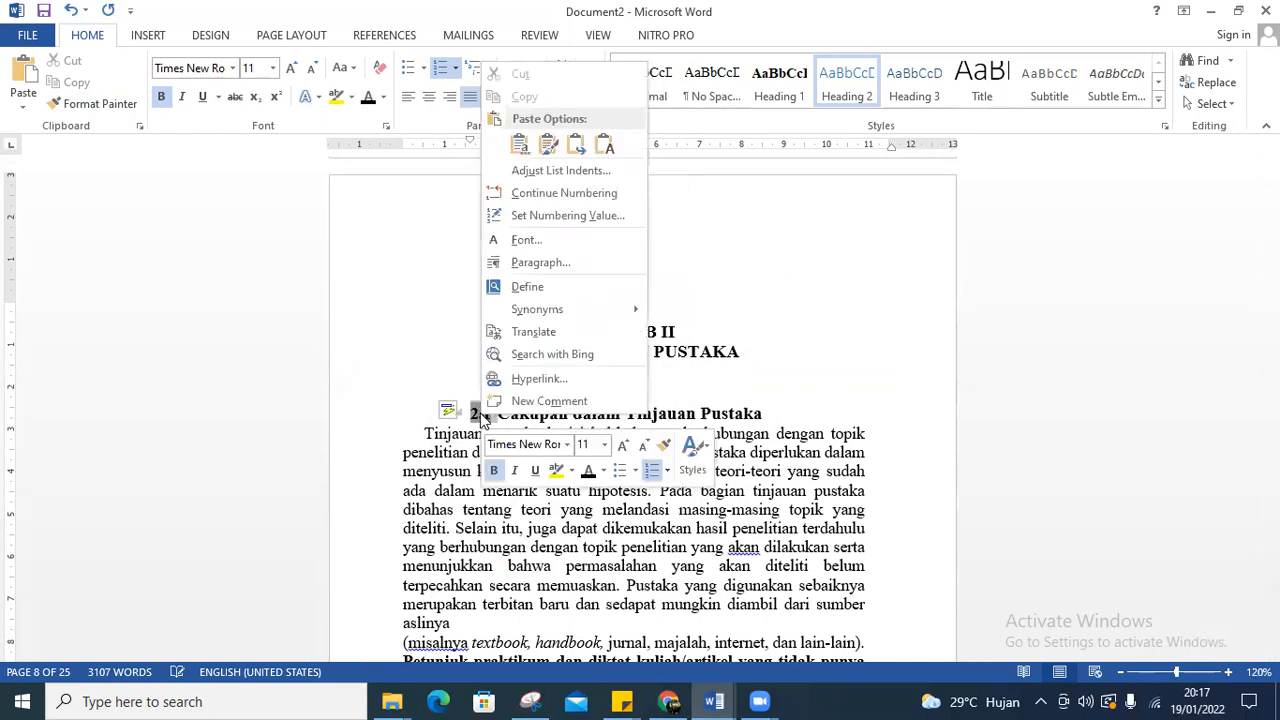
{"action": "left_click", "coordinate": [476, 404]}
{"action": "left_click", "coordinate": [496, 413]}
{"action": "left_click_drag", "start_coordinate": [497, 152], "coordinate": [424, 168]}
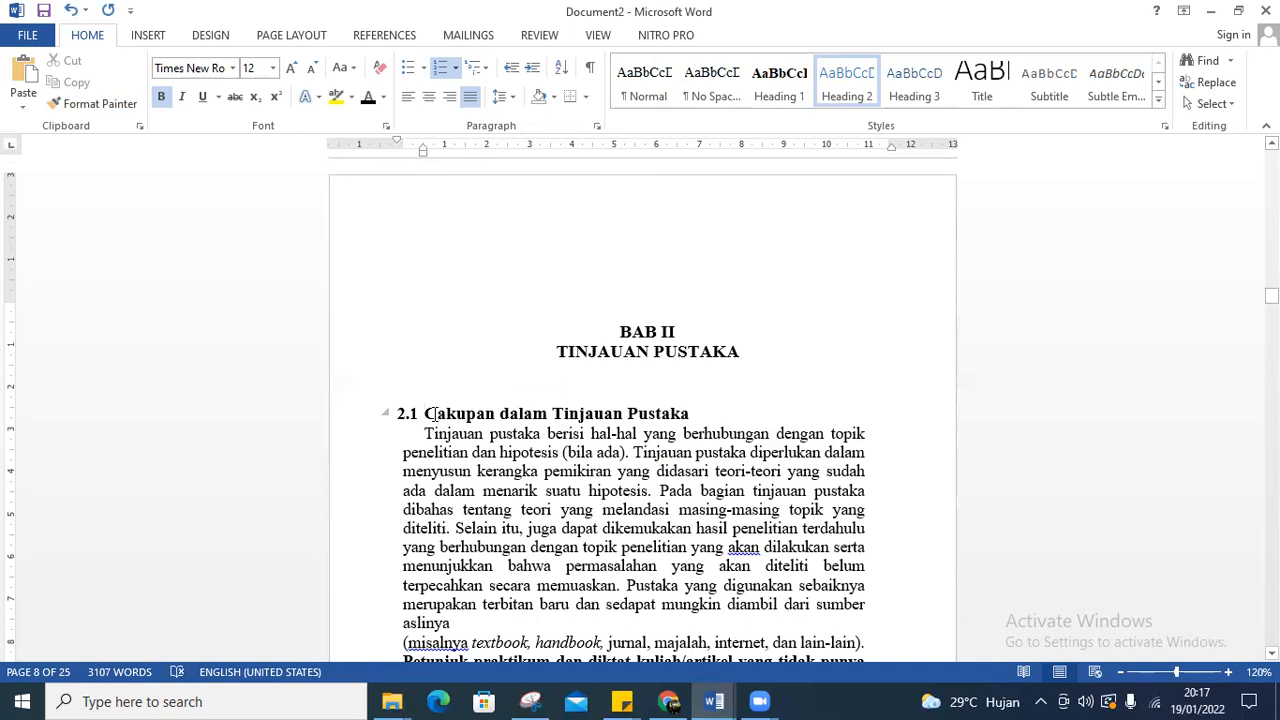
Copy the Cakupan dalam Tinjauan Pustaka subheading's formatting to the Penulisan Pustaka di Uraian subheading
{"action": "scroll", "coordinate": [430, 413], "scroll_direction": "down", "scroll_amount": 1}
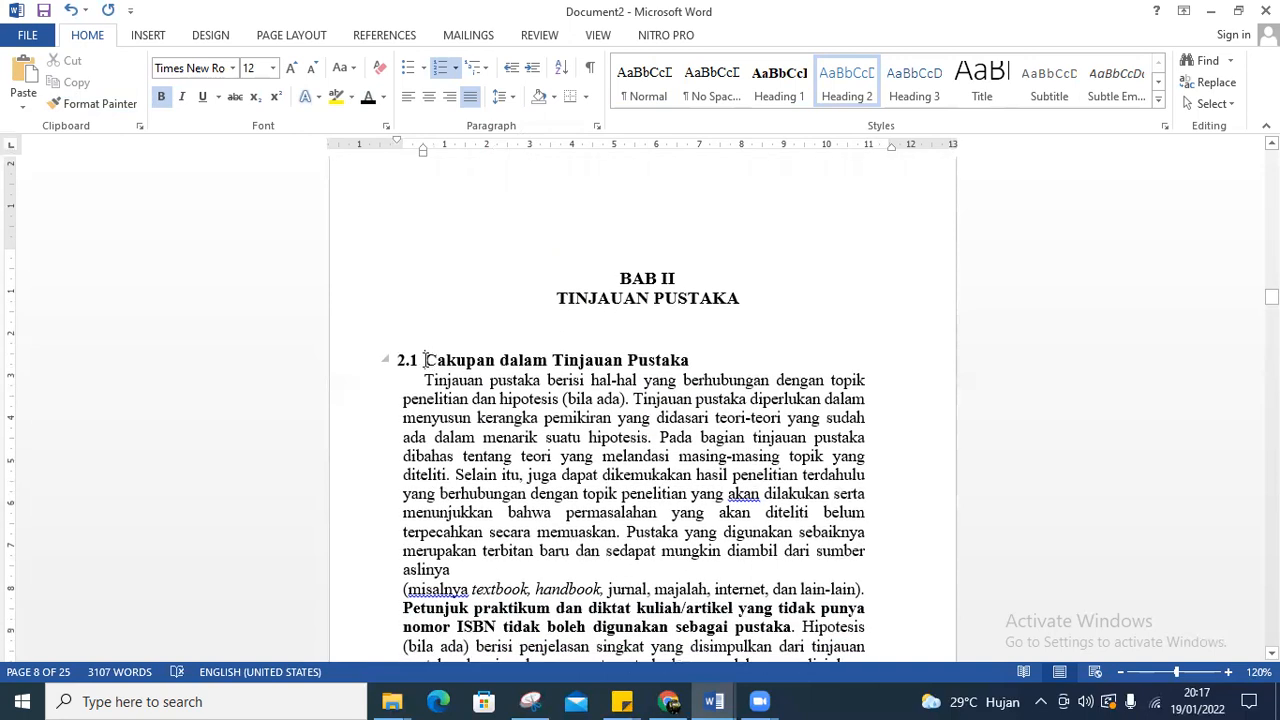
{"action": "left_click_drag", "start_coordinate": [424, 360], "coordinate": [670, 363]}
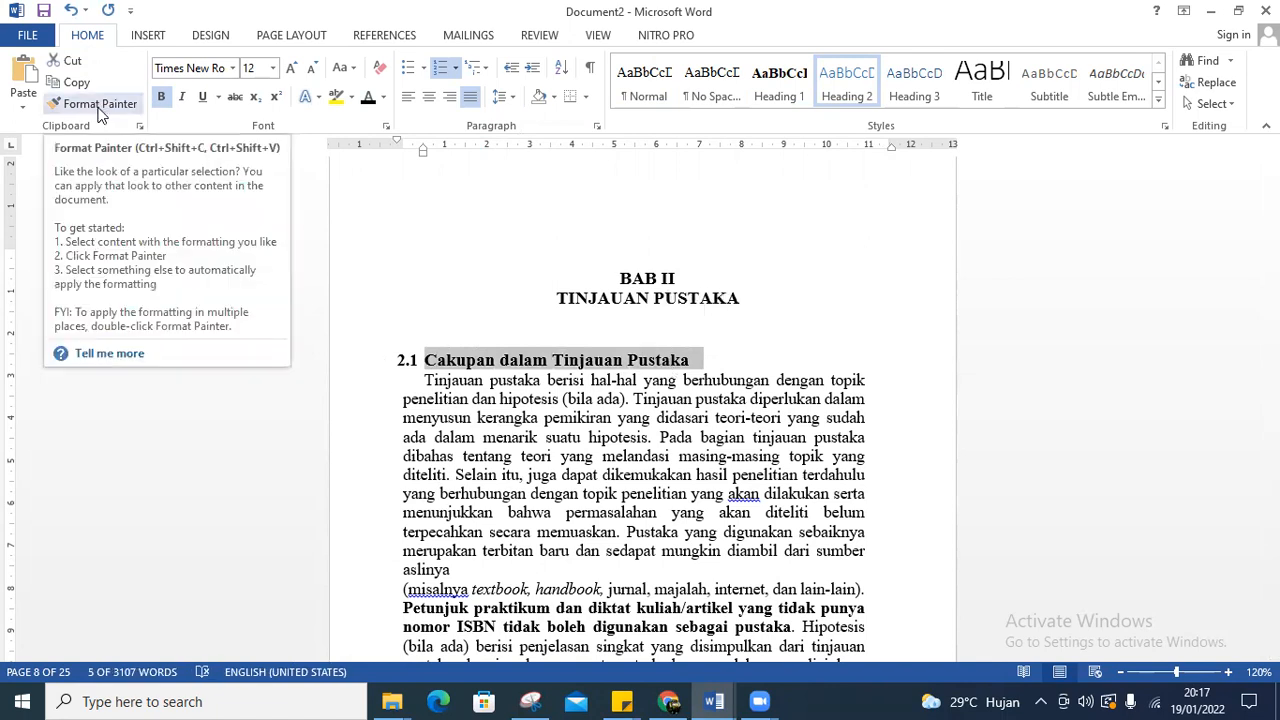
{"action": "left_click", "coordinate": [100, 105]}
{"action": "scroll", "coordinate": [530, 427], "scroll_direction": "down", "scroll_amount": 3}
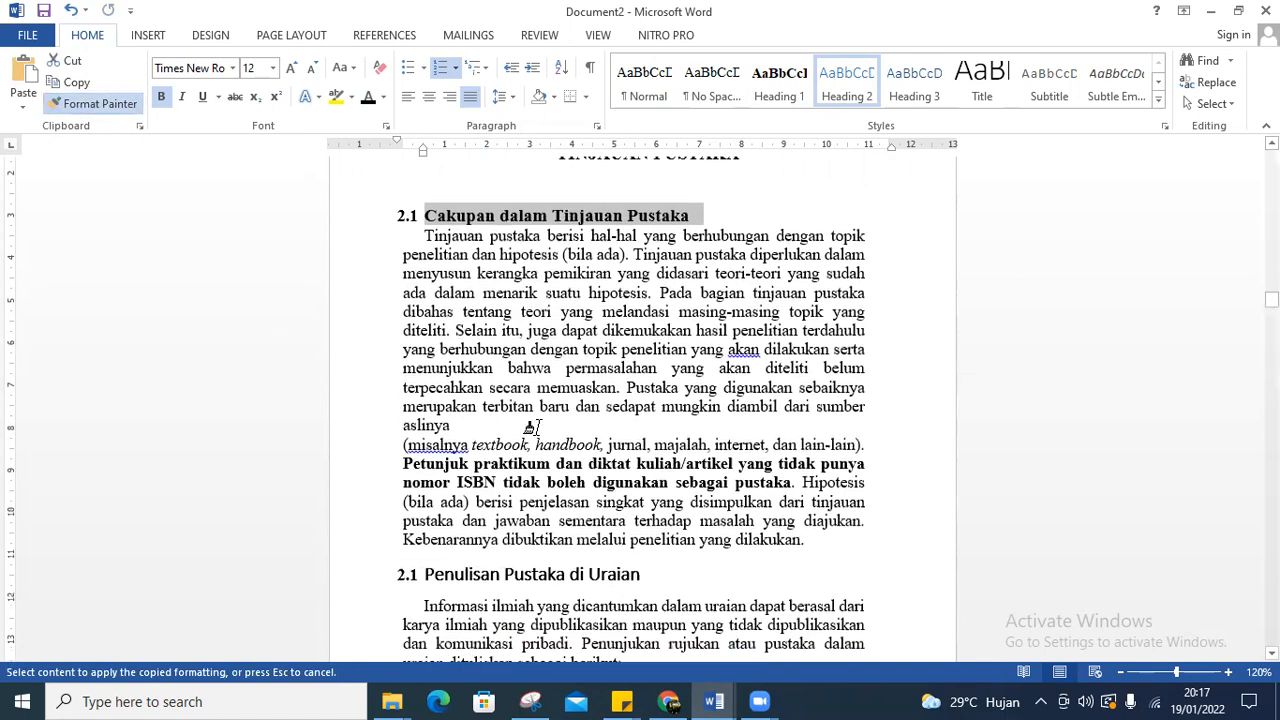
{"action": "scroll", "coordinate": [530, 427], "scroll_direction": "down", "scroll_amount": 2}
{"action": "left_click_drag", "start_coordinate": [422, 451], "coordinate": [620, 454]}
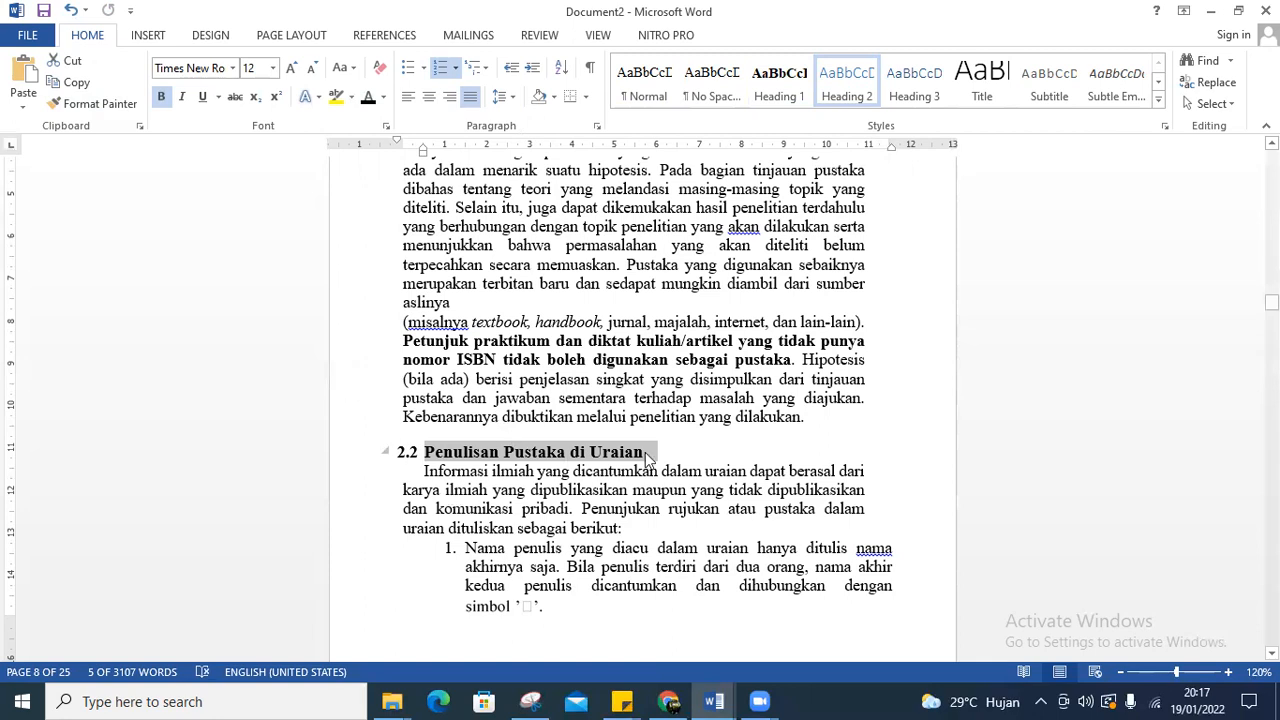
Copy the Penulisan Pustaka di Uraian subheading's formatting to the Pemakaian Bahasa Indonesia subheading
{"action": "left_click", "coordinate": [93, 103]}
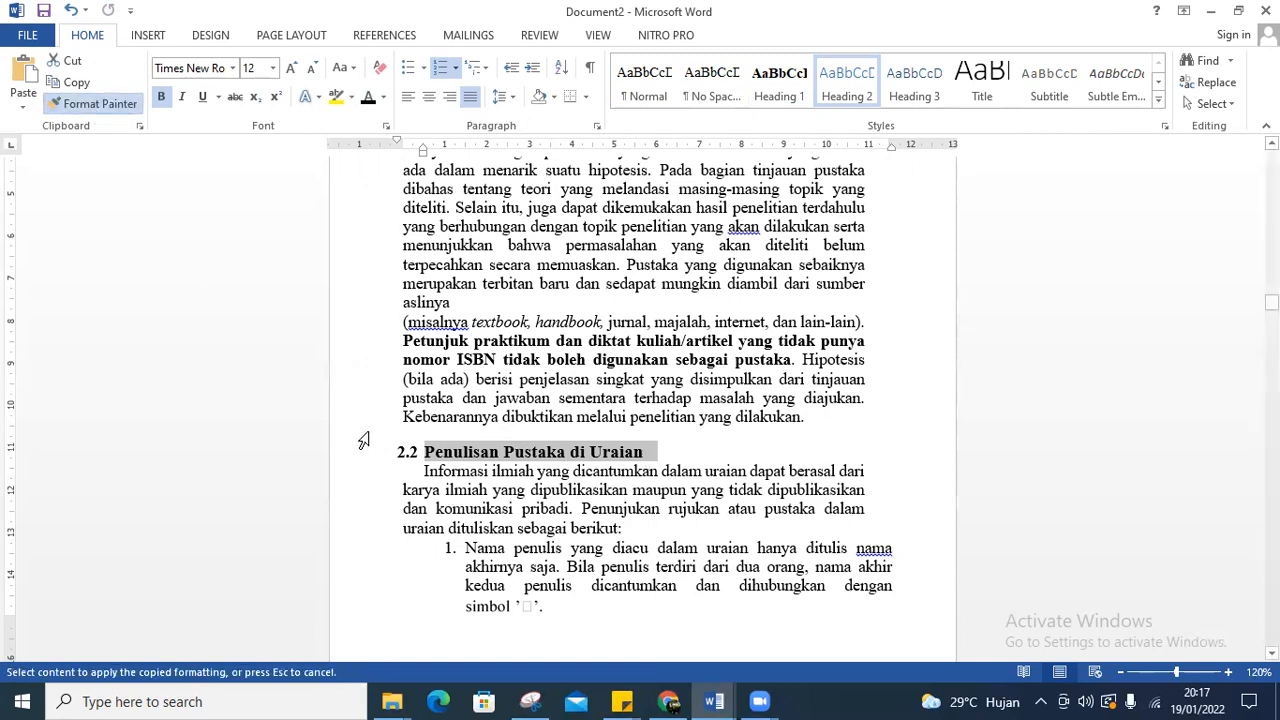
{"action": "scroll", "coordinate": [414, 479], "scroll_direction": "down", "scroll_amount": 3}
{"action": "scroll", "coordinate": [414, 479], "scroll_direction": "down", "scroll_amount": 20}
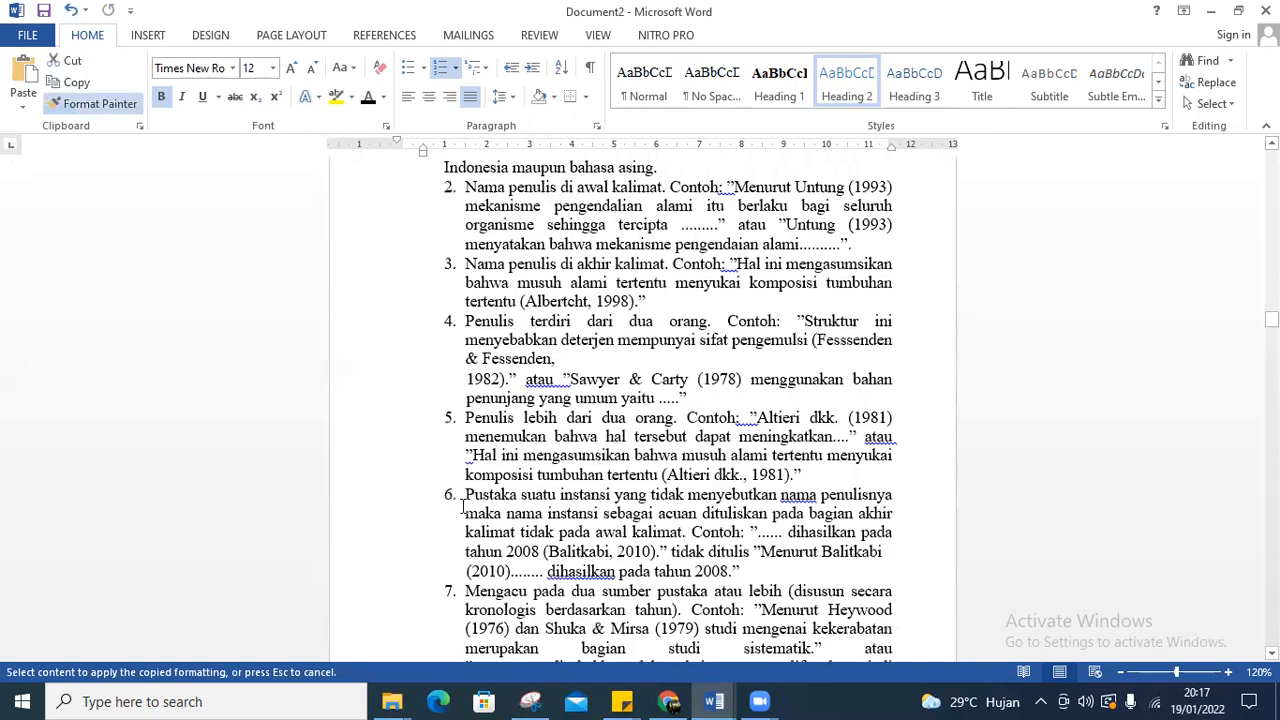
{"action": "scroll", "coordinate": [452, 505], "scroll_direction": "down", "scroll_amount": 10}
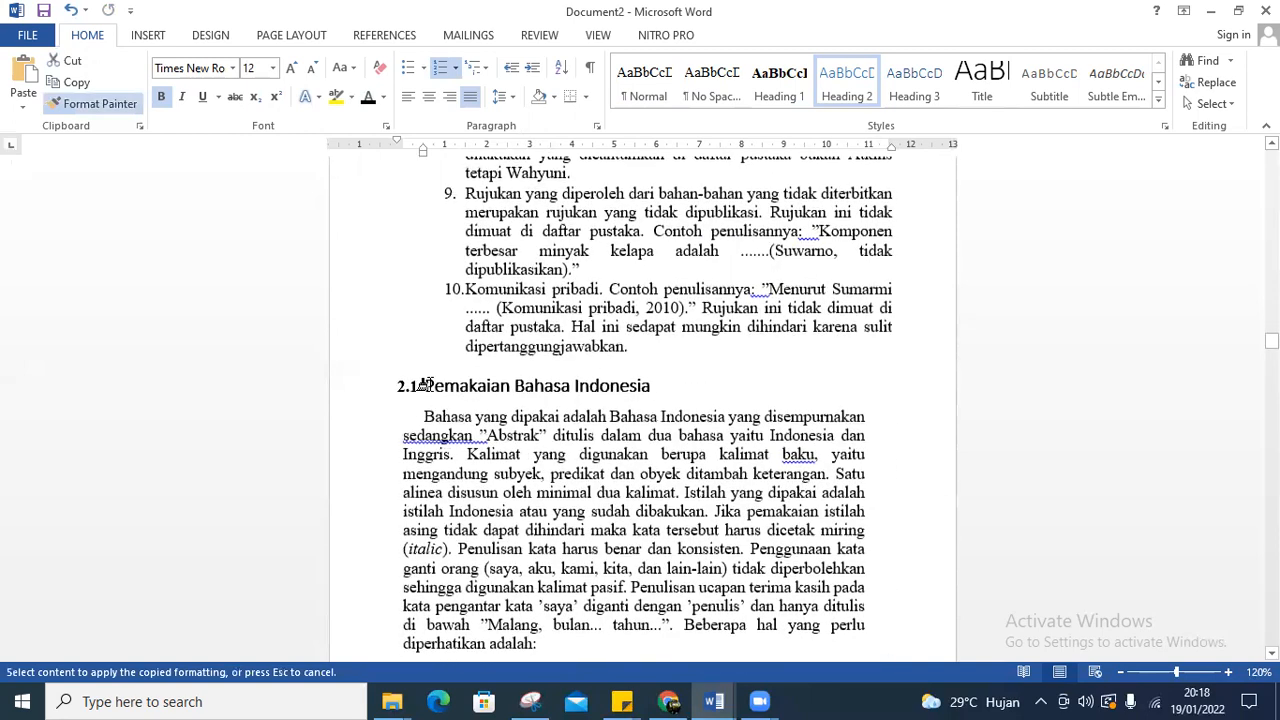
{"action": "left_click_drag", "start_coordinate": [423, 385], "coordinate": [665, 387]}
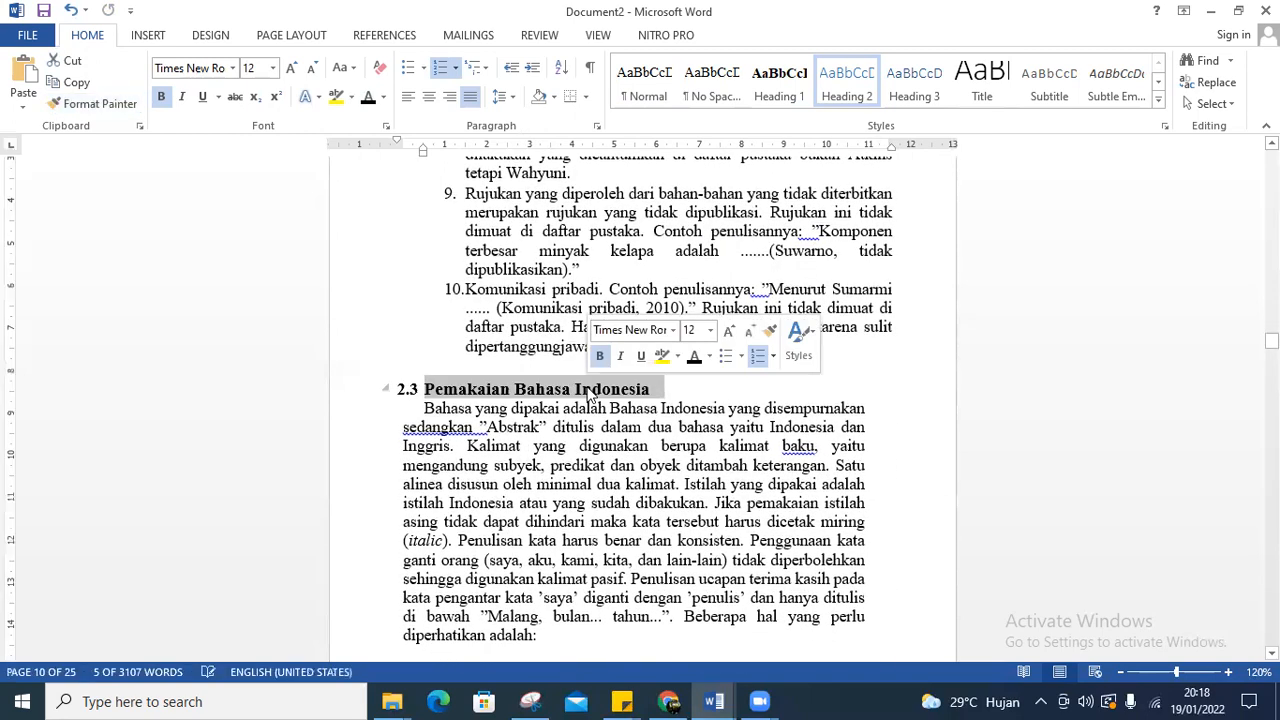
Remove the numbering from the Pengetikan Teks/Uraian subheading and apply the Heading 2 style to it
{"action": "scroll", "coordinate": [443, 480], "scroll_direction": "down", "scroll_amount": 20}
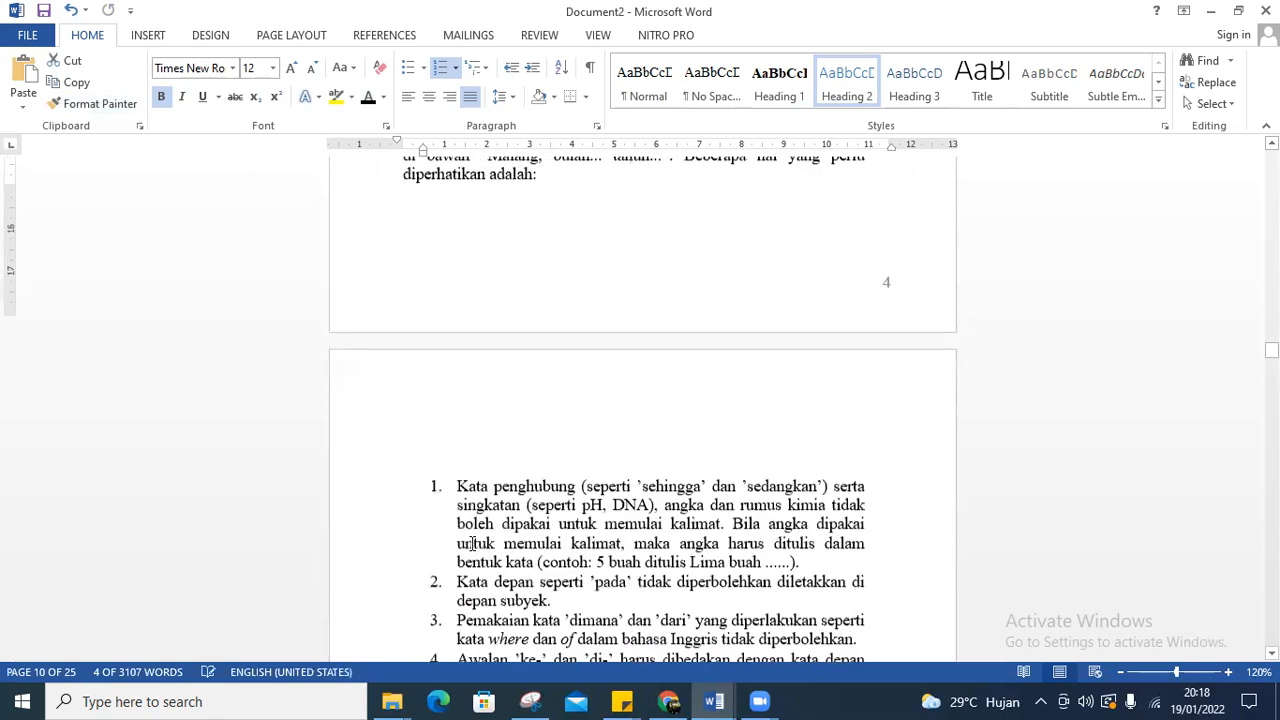
{"action": "scroll", "coordinate": [470, 541], "scroll_direction": "down", "scroll_amount": 14}
{"action": "scroll", "coordinate": [466, 528], "scroll_direction": "up", "scroll_amount": 4}
{"action": "scroll", "coordinate": [466, 528], "scroll_direction": "down", "scroll_amount": 8}
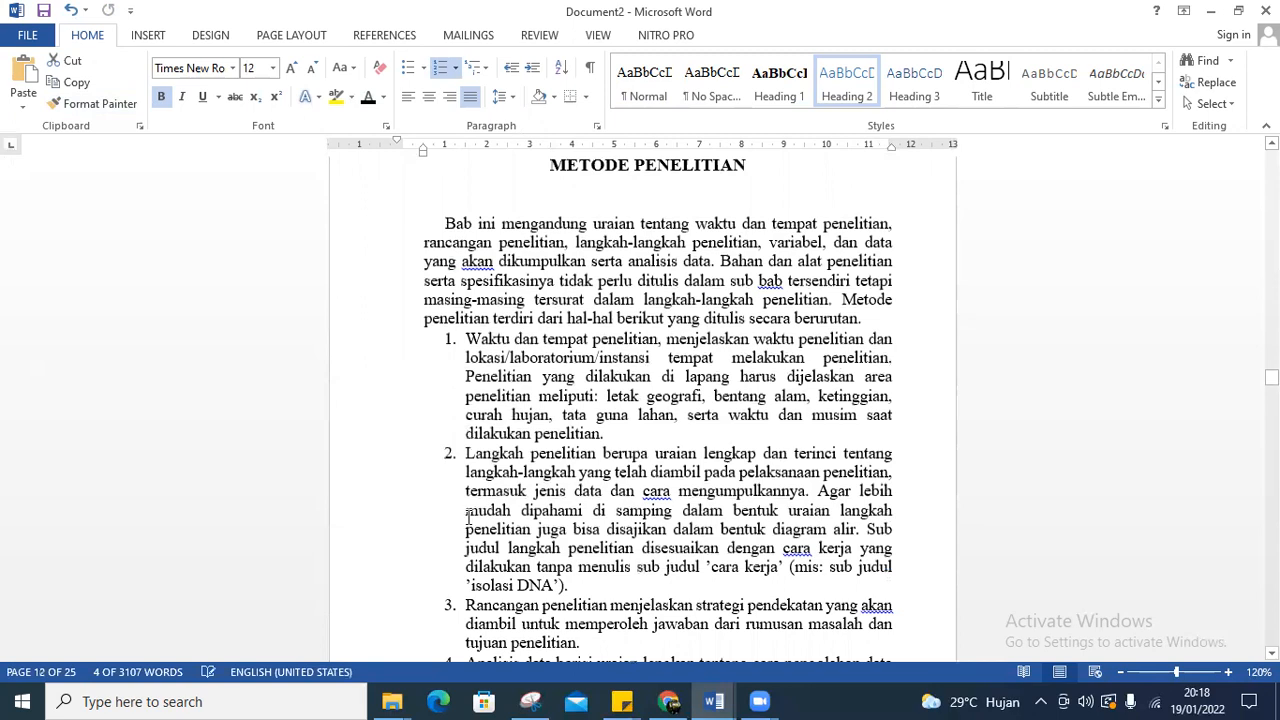
{"action": "left_click", "coordinate": [469, 474]}
{"action": "scroll", "coordinate": [466, 495], "scroll_direction": "down", "scroll_amount": 6}
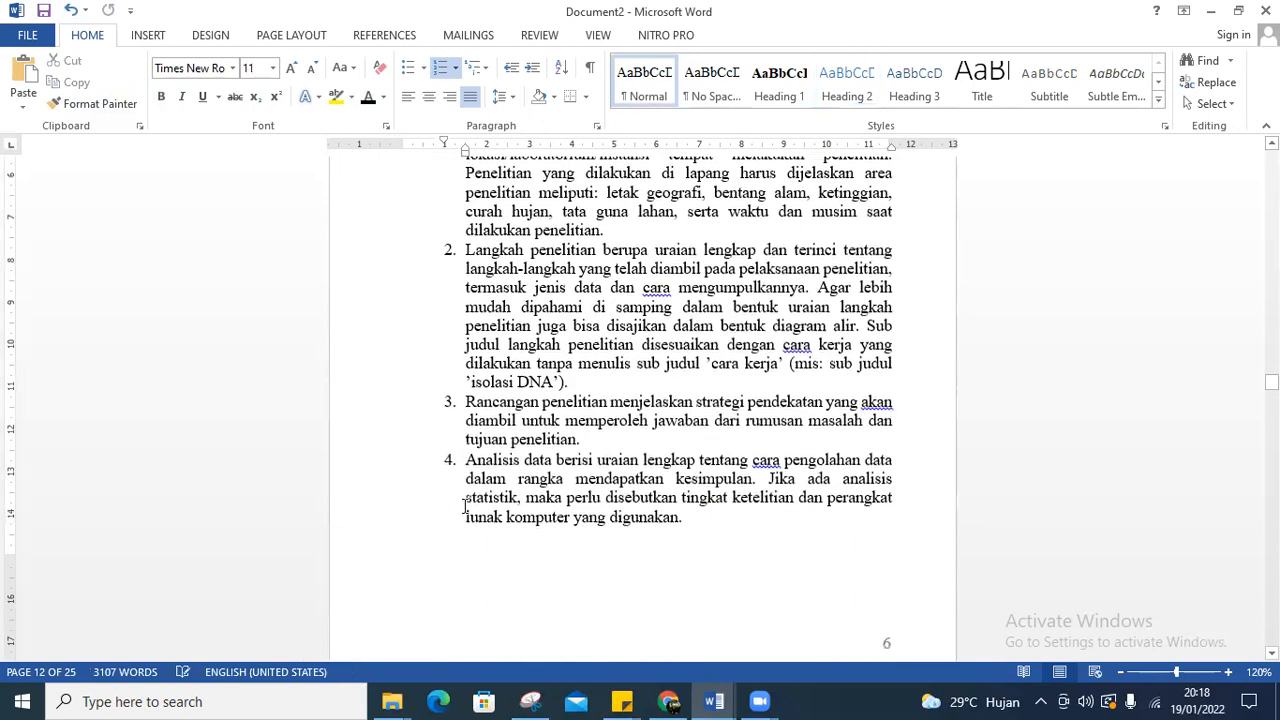
{"action": "scroll", "coordinate": [464, 506], "scroll_direction": "down", "scroll_amount": 3}
{"action": "left_click", "coordinate": [476, 462]}
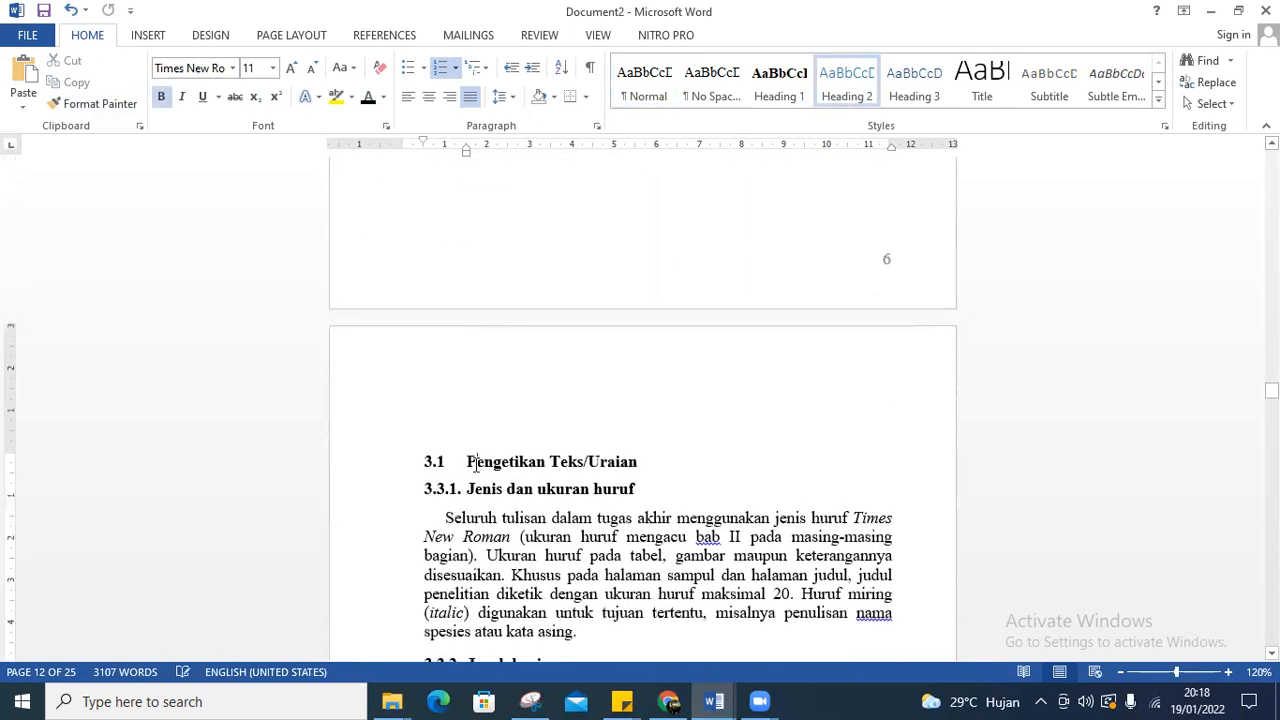
{"action": "left_click_drag", "start_coordinate": [467, 461], "coordinate": [633, 470]}
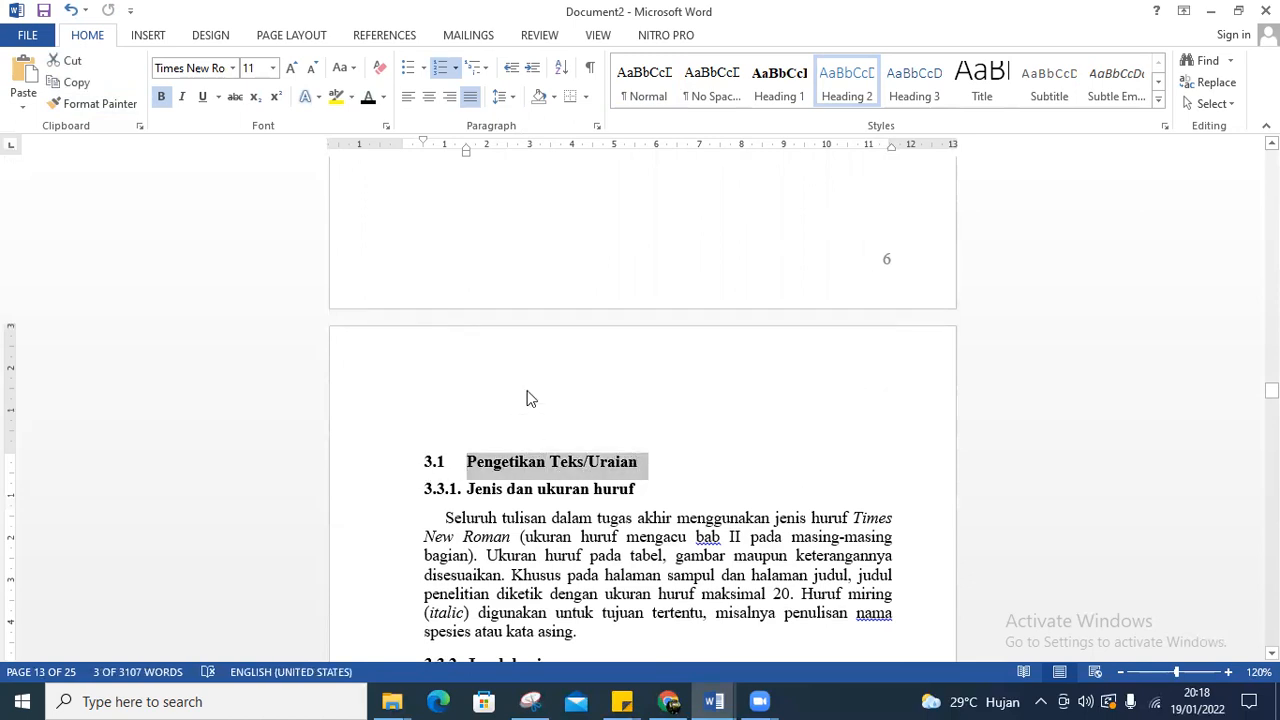
{"action": "left_click", "coordinate": [846, 78]}
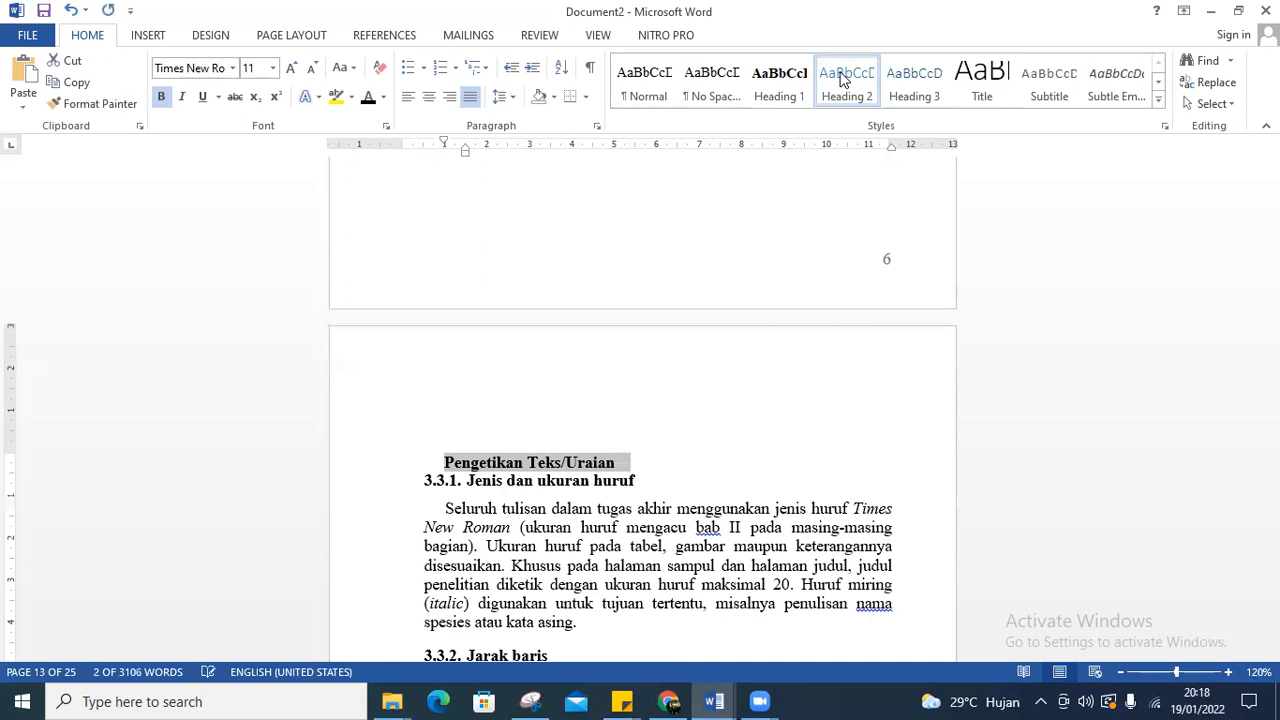
{"action": "left_click", "coordinate": [850, 80]}
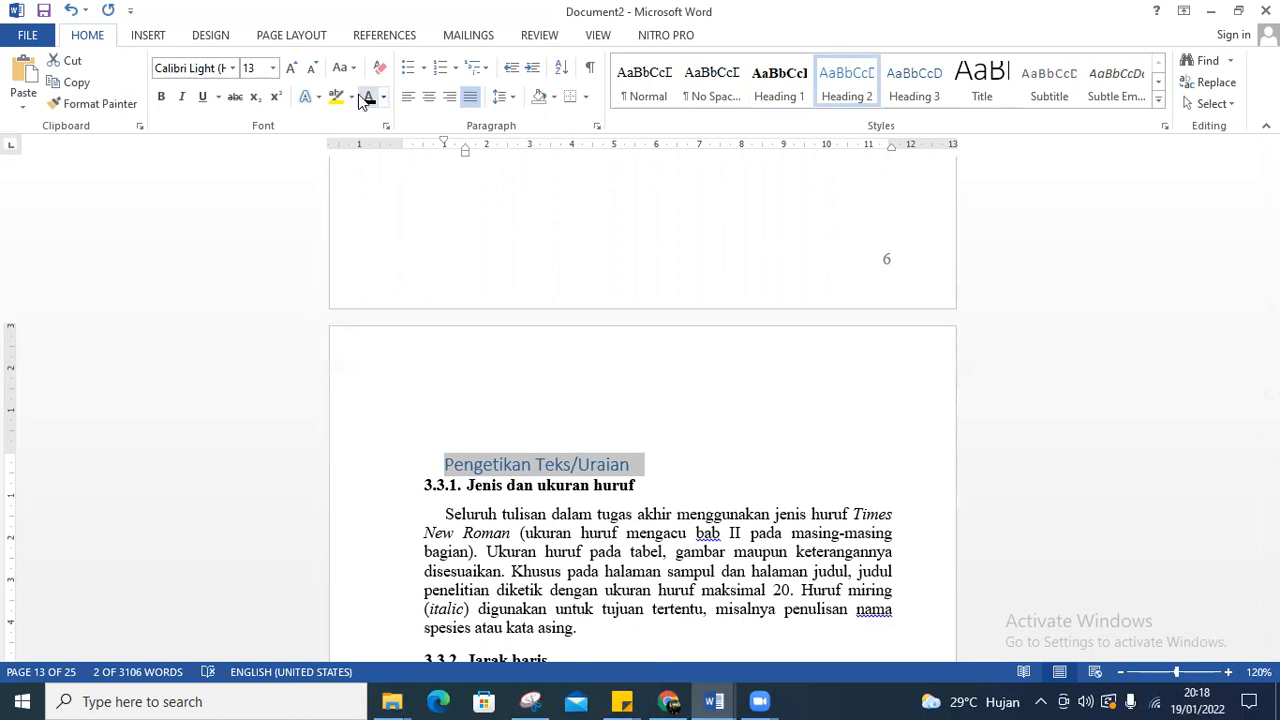
Format the Pengetikan Teks/Uraian subheading as Times New Roman, size 12, black and bold
{"action": "left_click", "coordinate": [212, 67]}
{"action": "type", "text": "Times New Ro"}
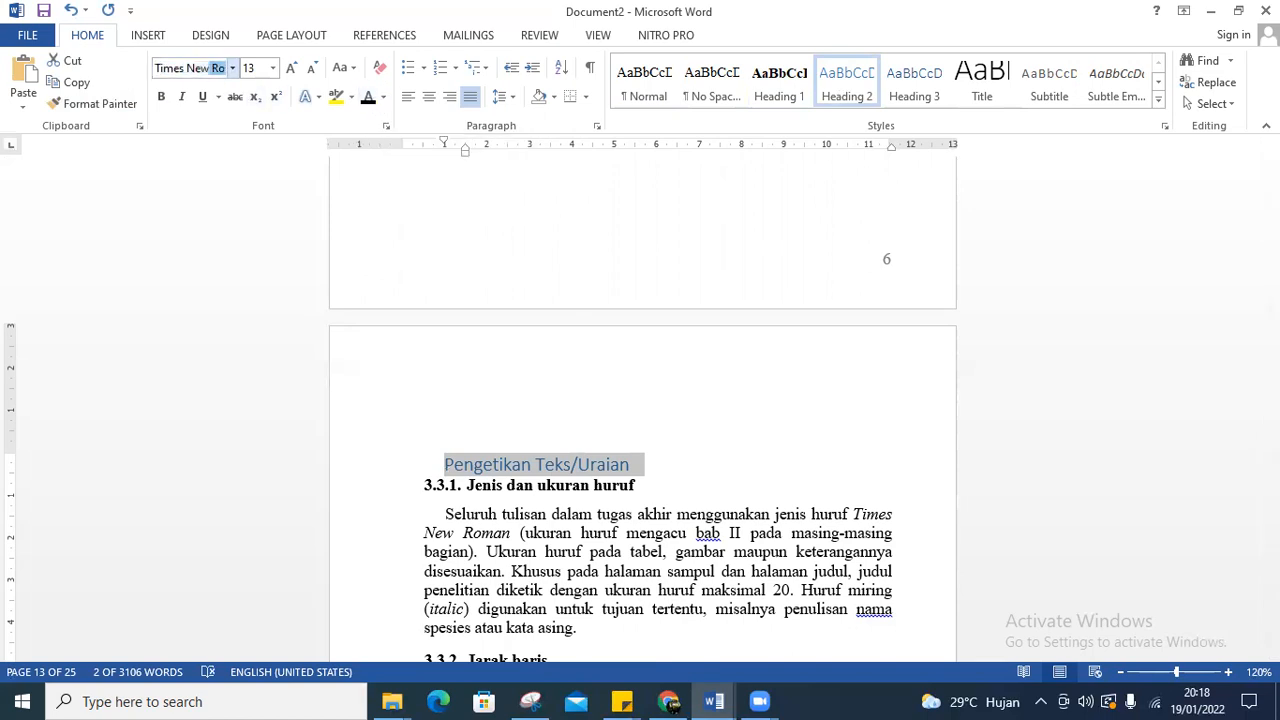
{"action": "key", "text": "Return"}
{"action": "left_click", "coordinate": [245, 68]}
{"action": "type", "text": "12"}
{"action": "key", "text": "Return"}
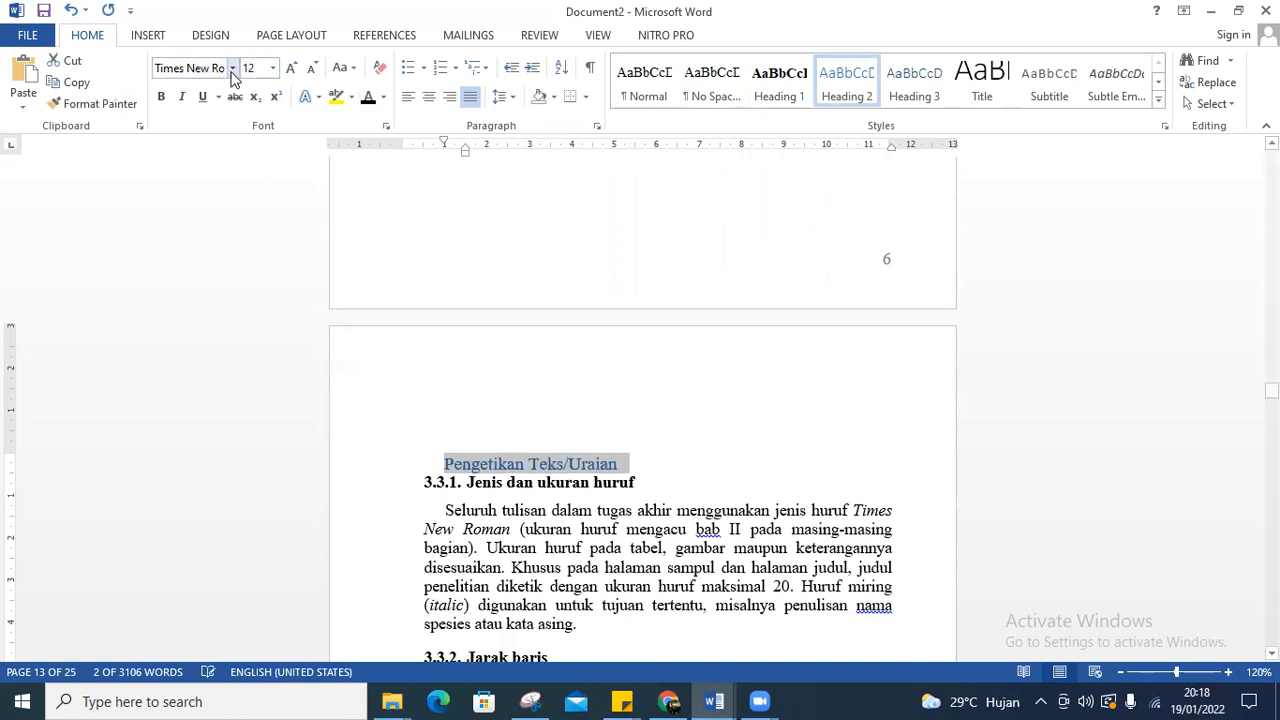
{"action": "left_click", "coordinate": [368, 97]}
{"action": "left_click", "coordinate": [163, 98]}
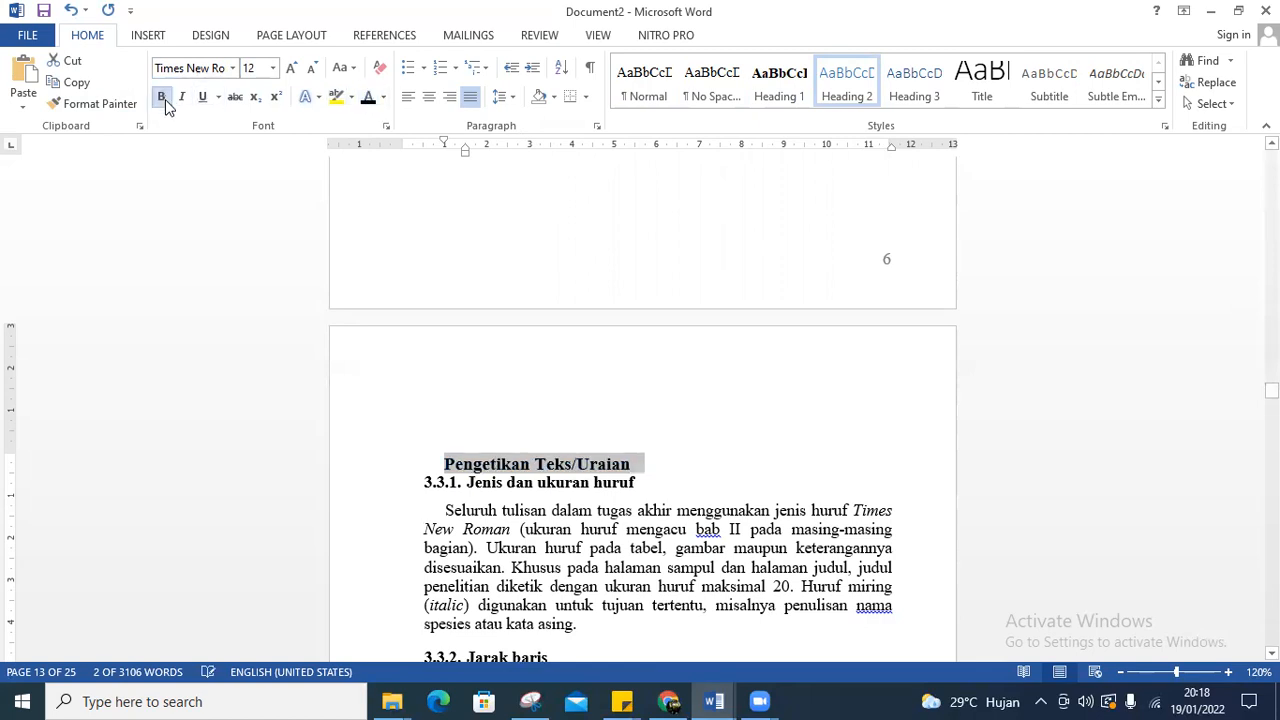
Number the Pengetikan Teks/Uraian subheading with the existing 3.1, 3.2, 3.3 format and reduce its left indent to about 1 cm
{"action": "left_click", "coordinate": [447, 469]}
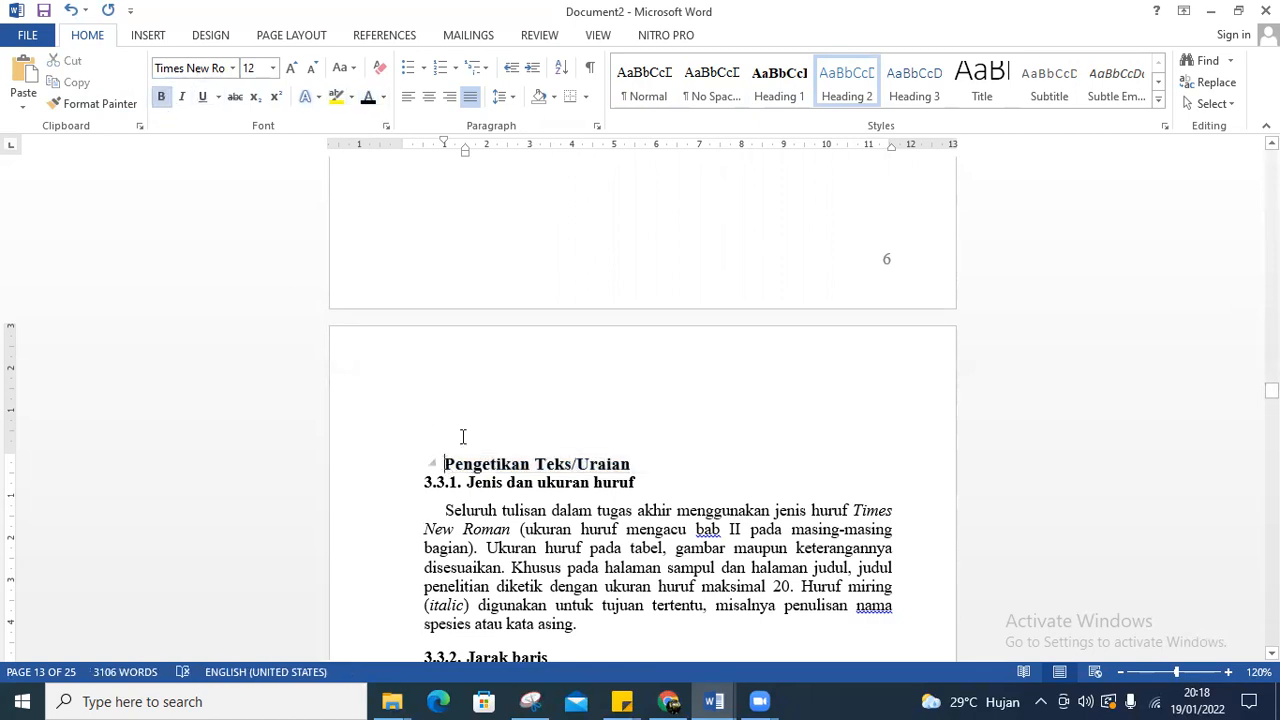
{"action": "left_click", "coordinate": [456, 69]}
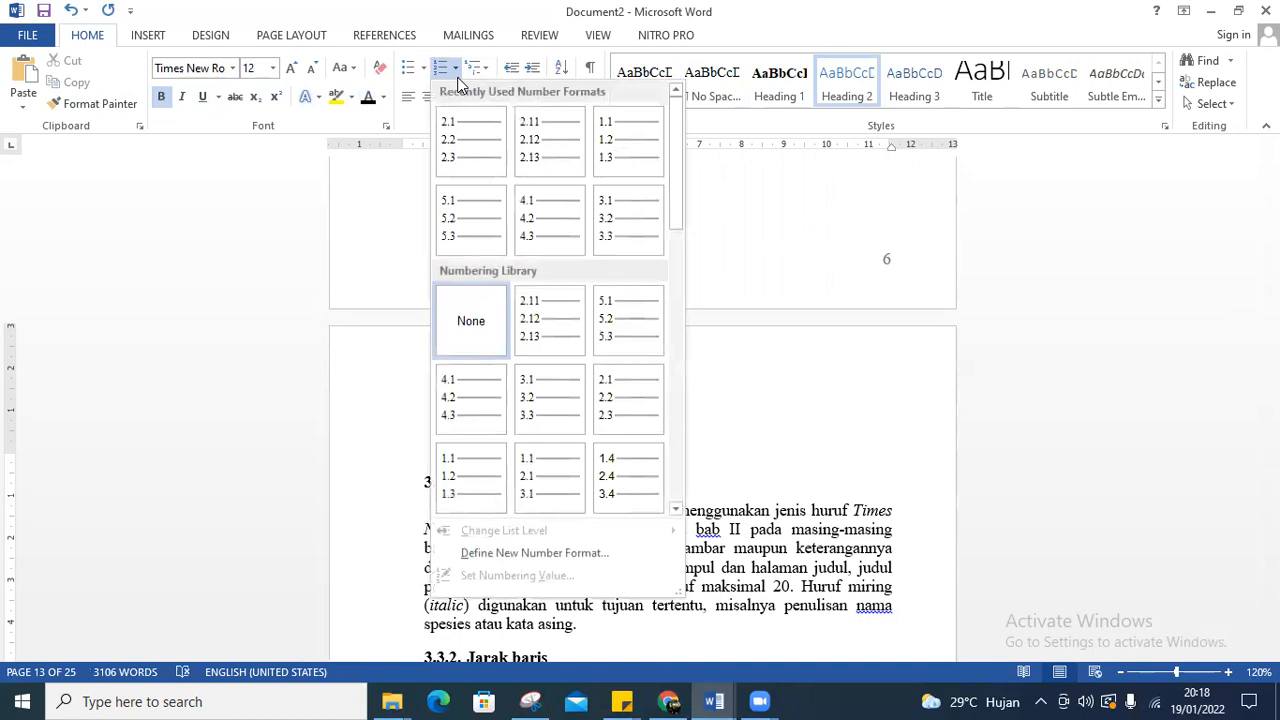
{"action": "left_click", "coordinate": [628, 227]}
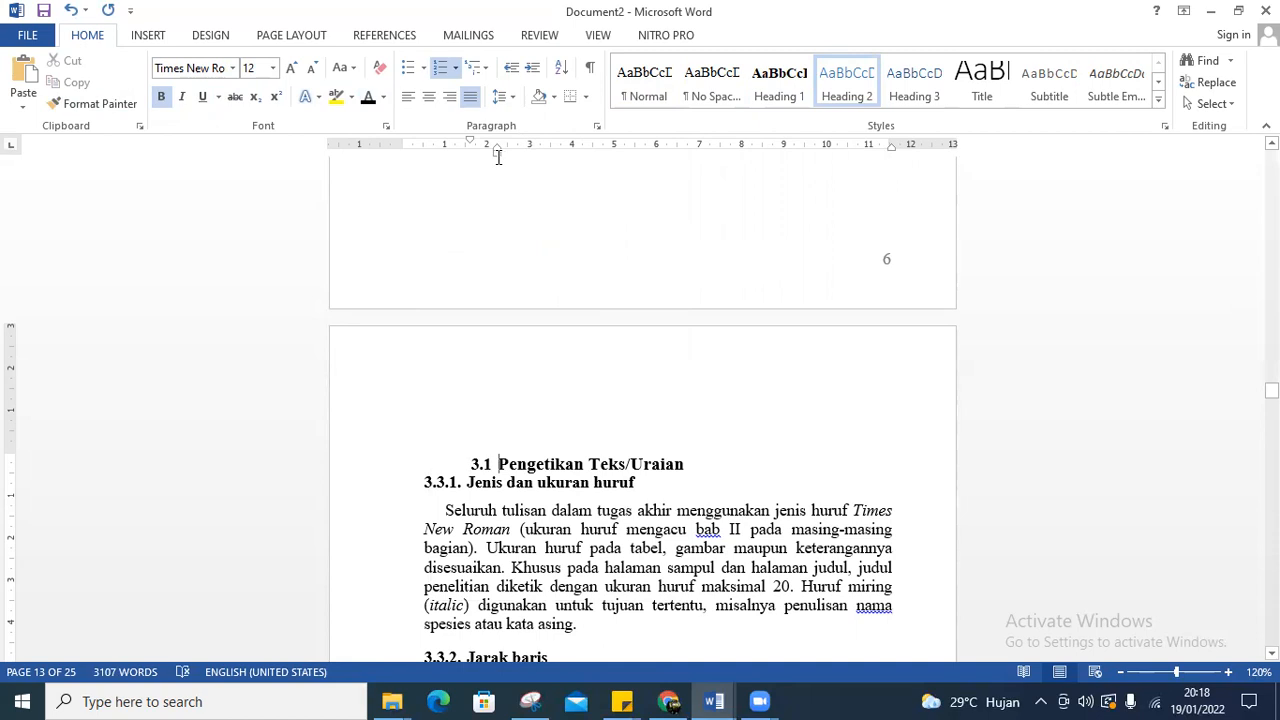
{"action": "left_click_drag", "start_coordinate": [492, 152], "coordinate": [446, 150]}
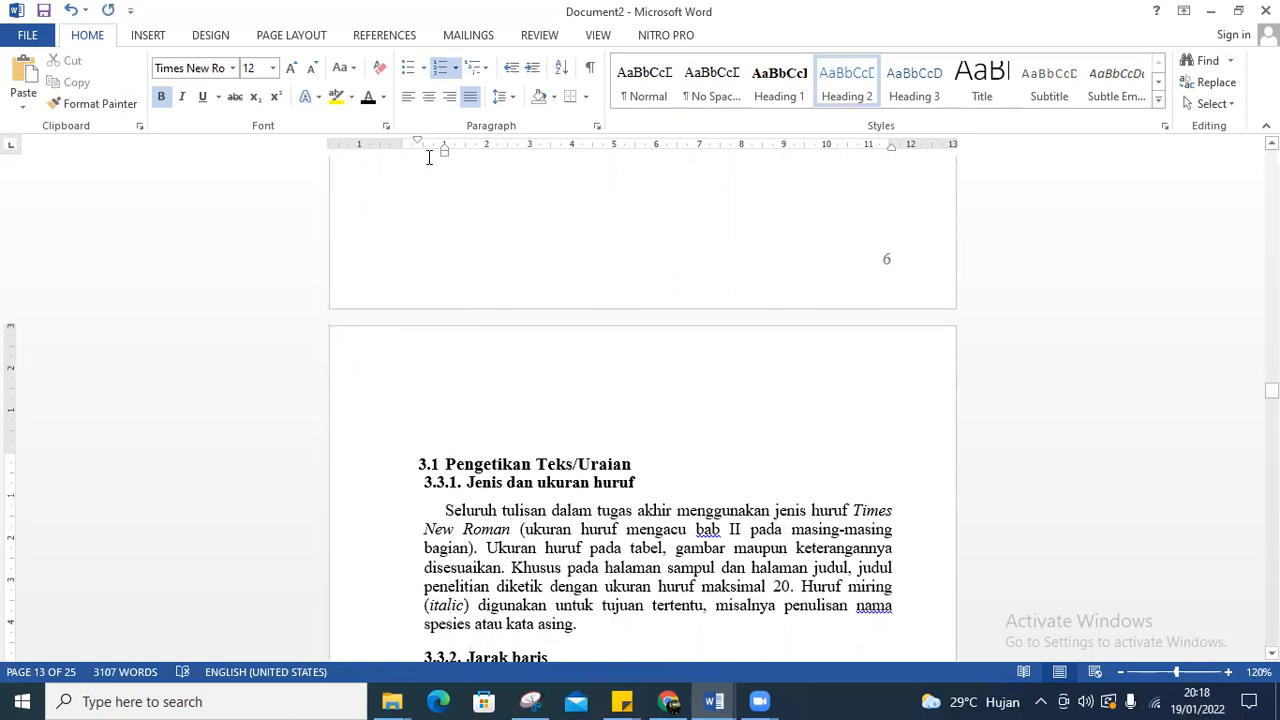
{"action": "left_click_drag", "start_coordinate": [446, 151], "coordinate": [450, 152]}
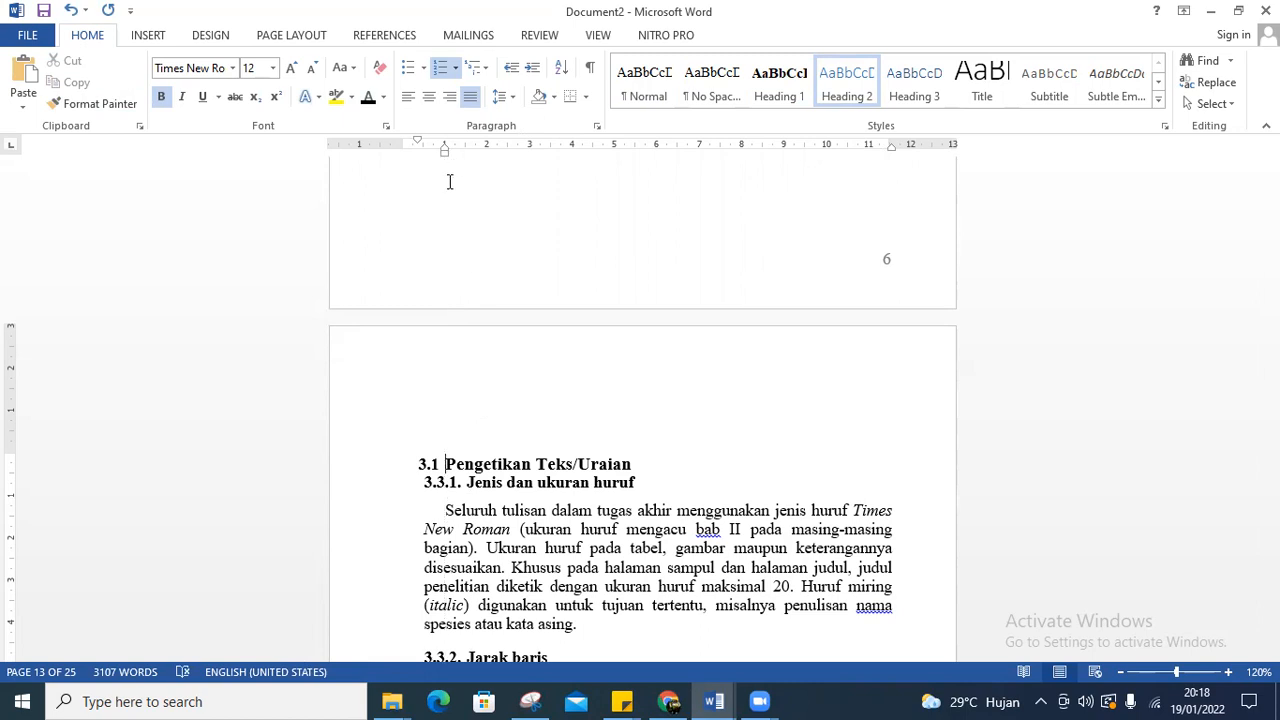
Copy the Pengetikan Teks/Uraian subheading's formatting to the Judul Bab, Judul Sub bab, dan Judul Anak Sub bab subheading
{"action": "left_click", "coordinate": [422, 483]}
{"action": "left_click_drag", "start_coordinate": [446, 464], "coordinate": [604, 464]}
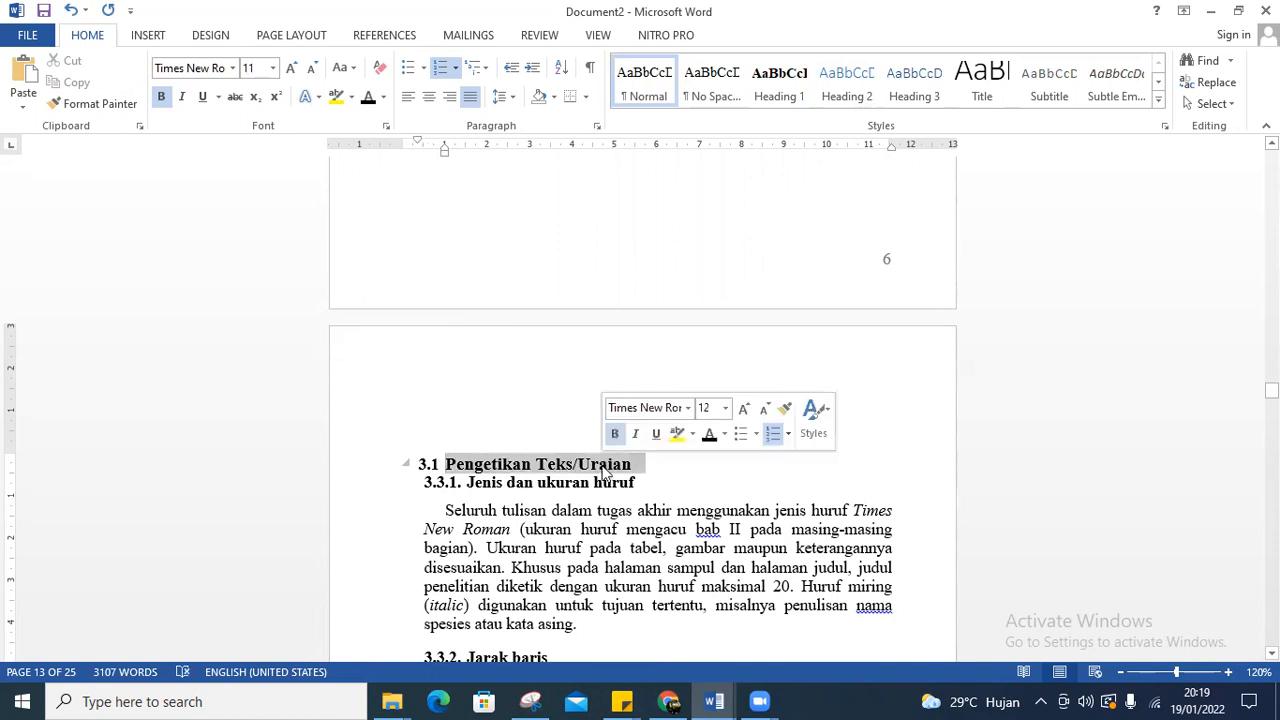
{"action": "left_click", "coordinate": [92, 103]}
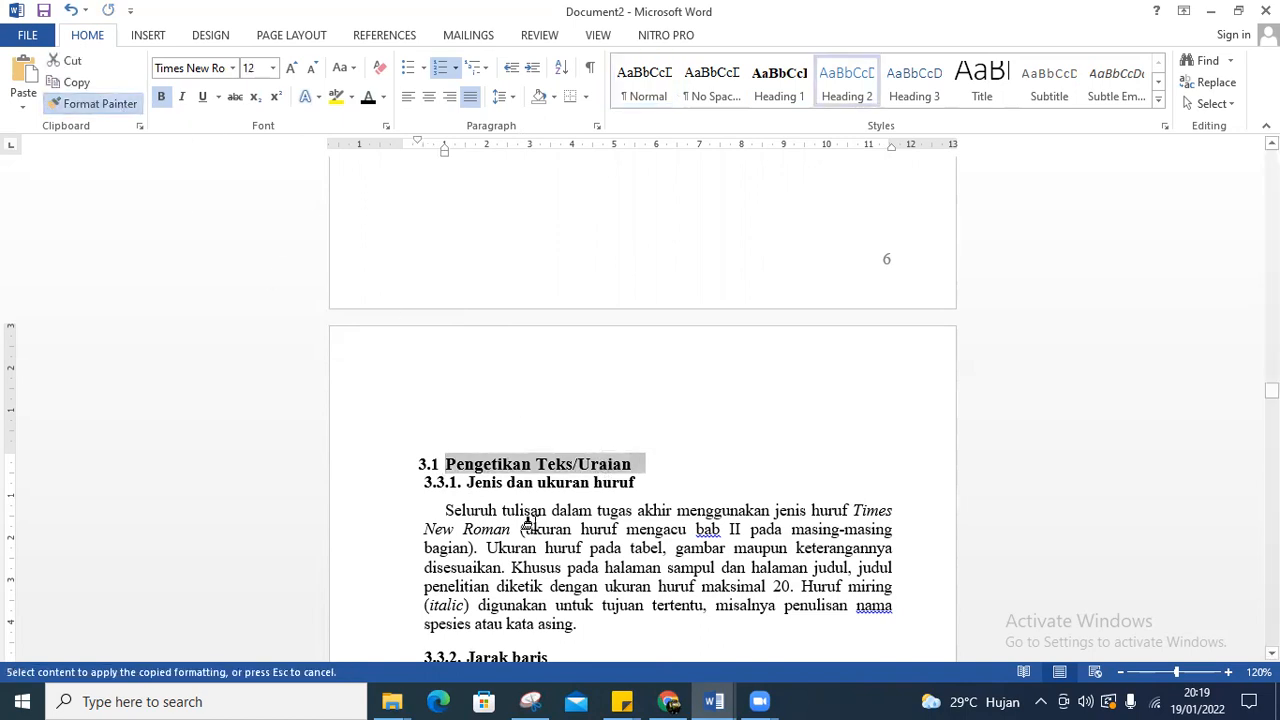
{"action": "scroll", "coordinate": [520, 515], "scroll_direction": "down", "scroll_amount": 5}
{"action": "scroll", "coordinate": [463, 510], "scroll_direction": "down", "scroll_amount": 3}
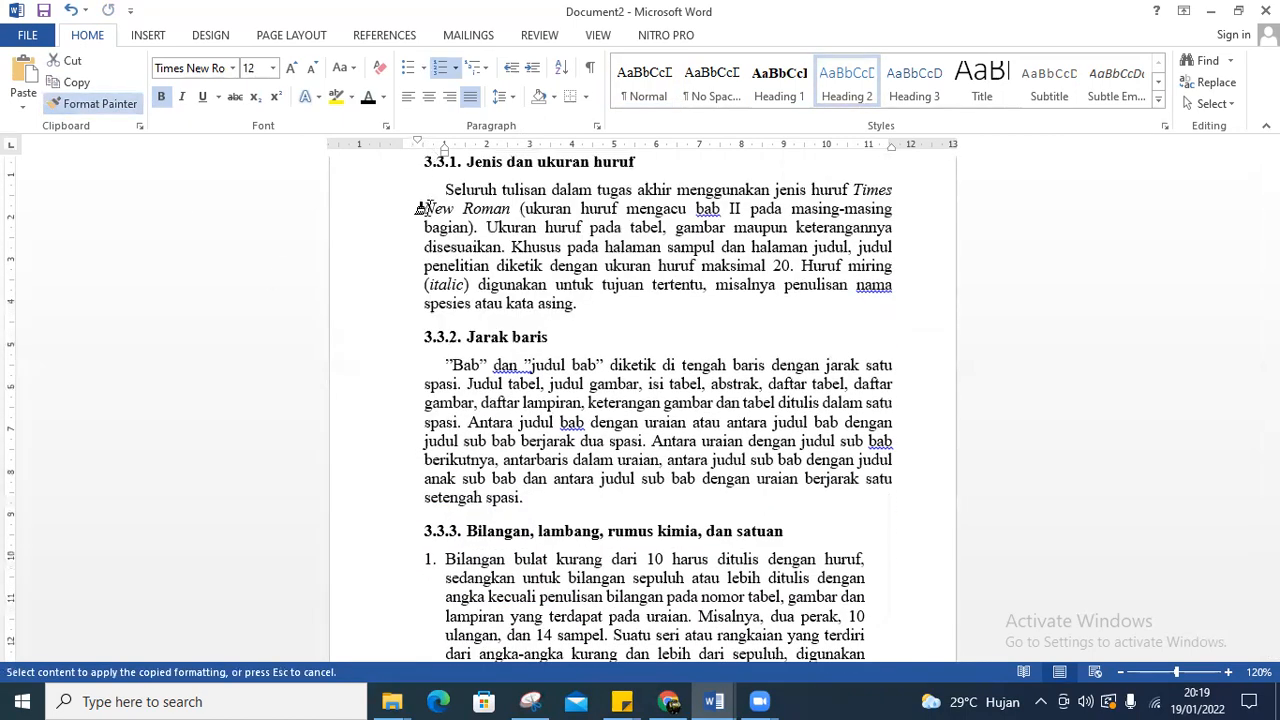
{"action": "scroll", "coordinate": [440, 330], "scroll_direction": "up", "scroll_amount": 4}
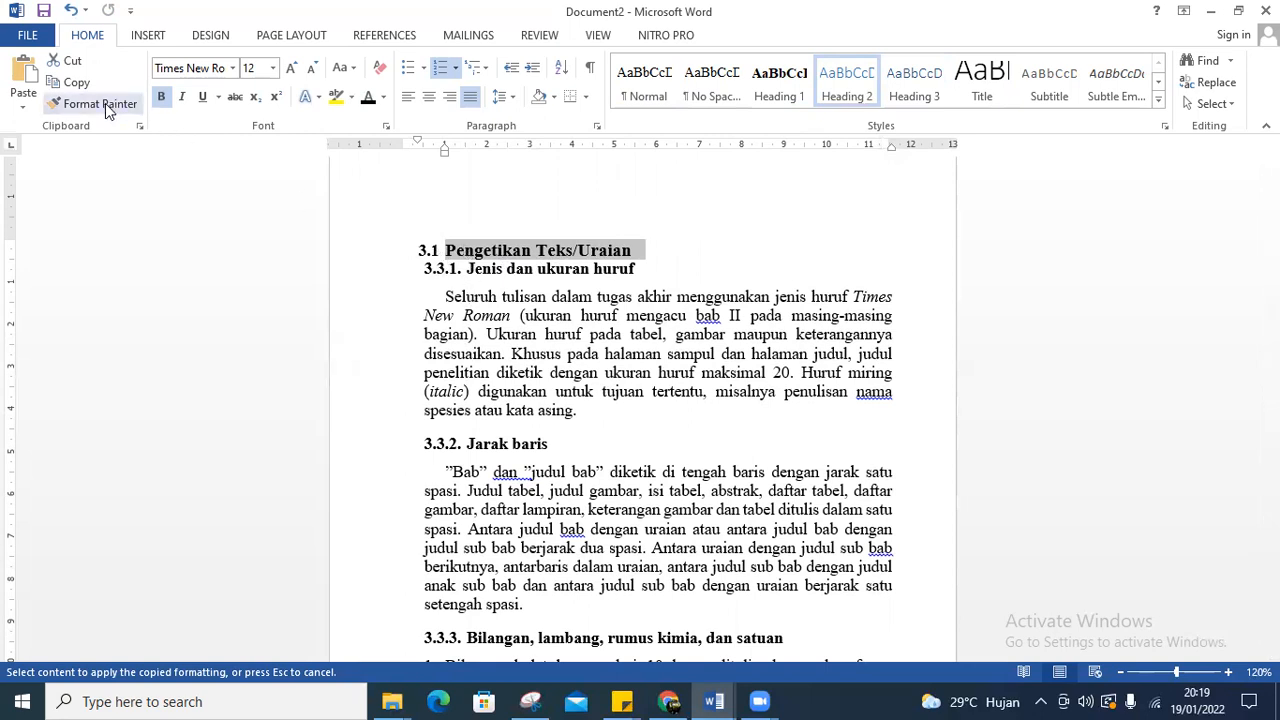
{"action": "scroll", "coordinate": [503, 393], "scroll_direction": "down", "scroll_amount": 3}
{"action": "scroll", "coordinate": [503, 393], "scroll_direction": "down", "scroll_amount": 15}
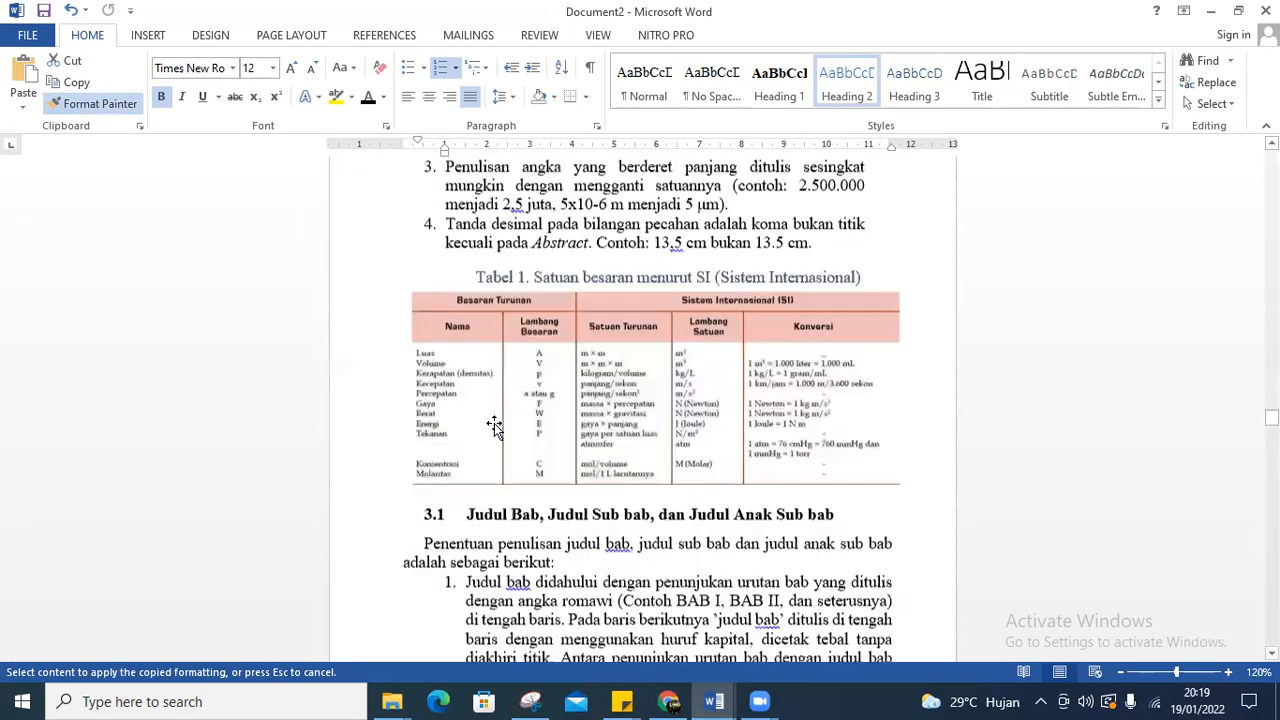
{"action": "scroll", "coordinate": [494, 425], "scroll_direction": "down", "scroll_amount": 3}
{"action": "left_click_drag", "start_coordinate": [461, 351], "coordinate": [843, 352]}
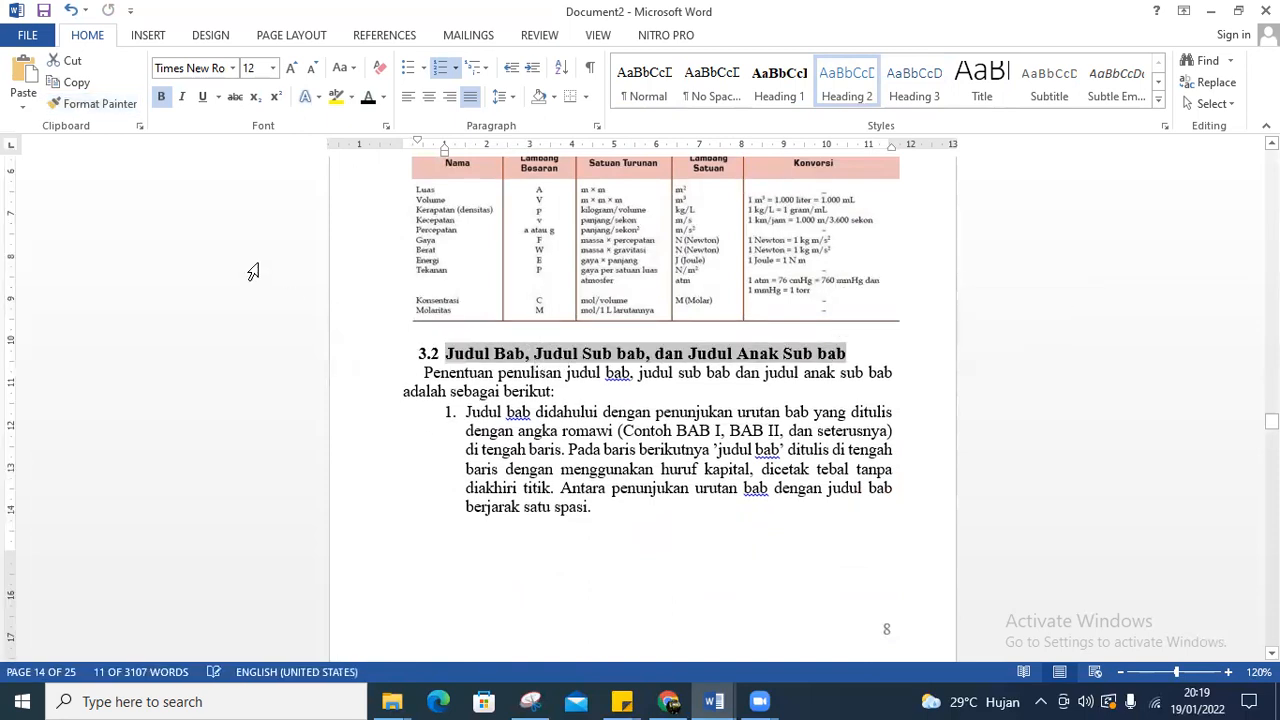
Copy the Judul Bab, Judul Sub bab, dan Judul Anak Sub bab subheading's formatting to the Penomoran Halaman, Daftar Tabel, dan Daftar Gambar subheading
{"action": "left_click", "coordinate": [93, 103]}
{"action": "scroll", "coordinate": [515, 483], "scroll_direction": "down", "scroll_amount": 3}
{"action": "scroll", "coordinate": [515, 483], "scroll_direction": "down", "scroll_amount": 9}
{"action": "left_click_drag", "start_coordinate": [463, 399], "coordinate": [818, 400]}
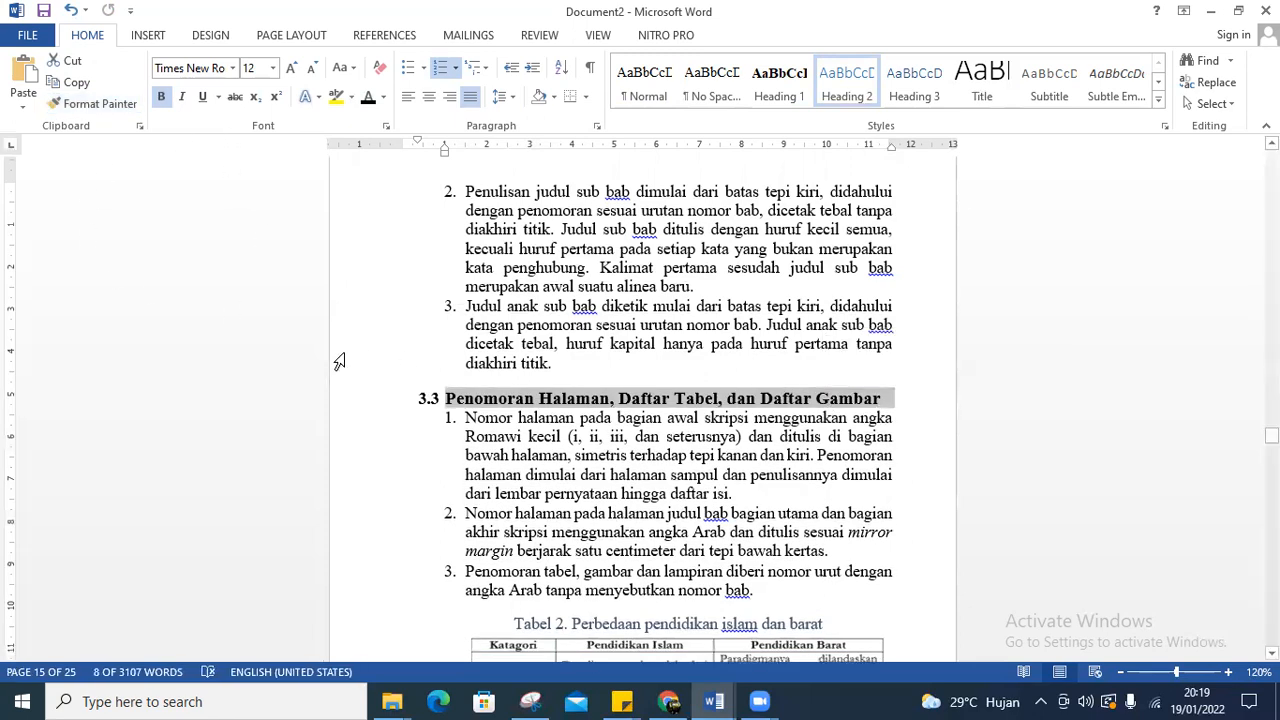
Copy the Penomoran Halaman, Daftar Tabel, dan Daftar Gambar subheading's formatting to the Penulisan Persamaan subheading
{"action": "scroll", "coordinate": [423, 395], "scroll_direction": "down", "scroll_amount": 6}
{"action": "scroll", "coordinate": [423, 395], "scroll_direction": "up", "scroll_amount": 5}
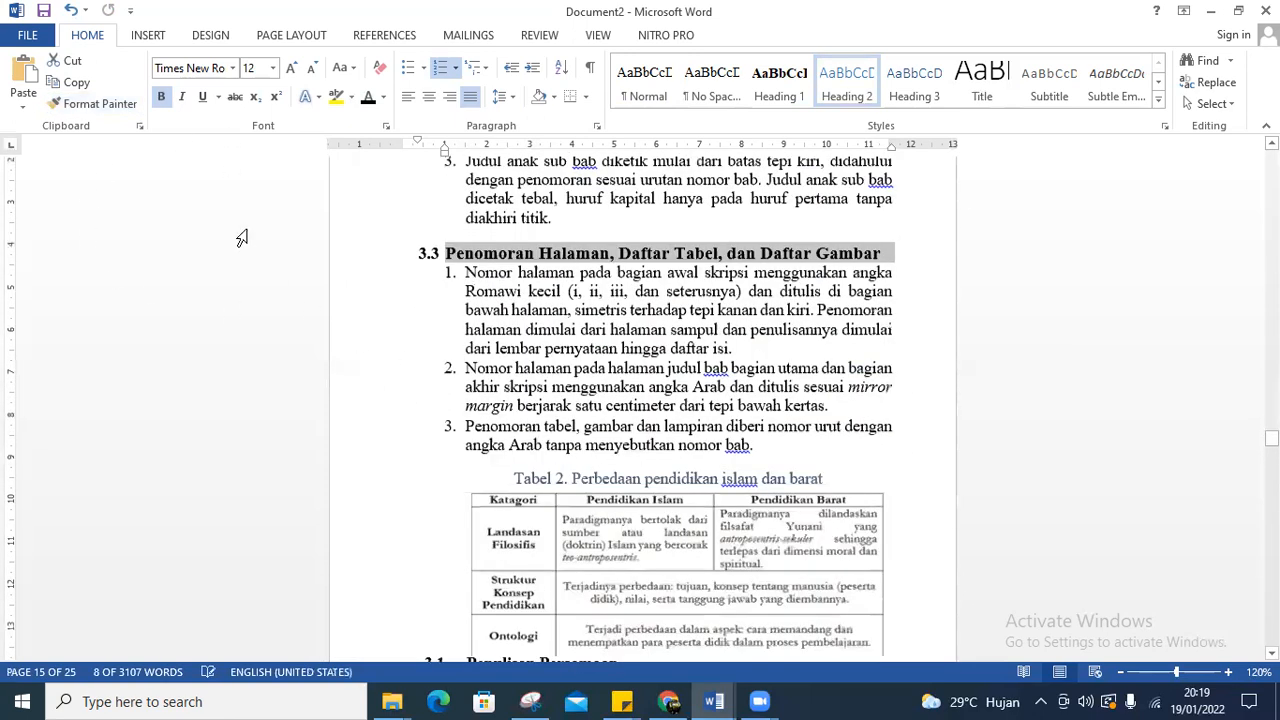
{"action": "left_click", "coordinate": [92, 103]}
{"action": "scroll", "coordinate": [535, 432], "scroll_direction": "down", "scroll_amount": 6}
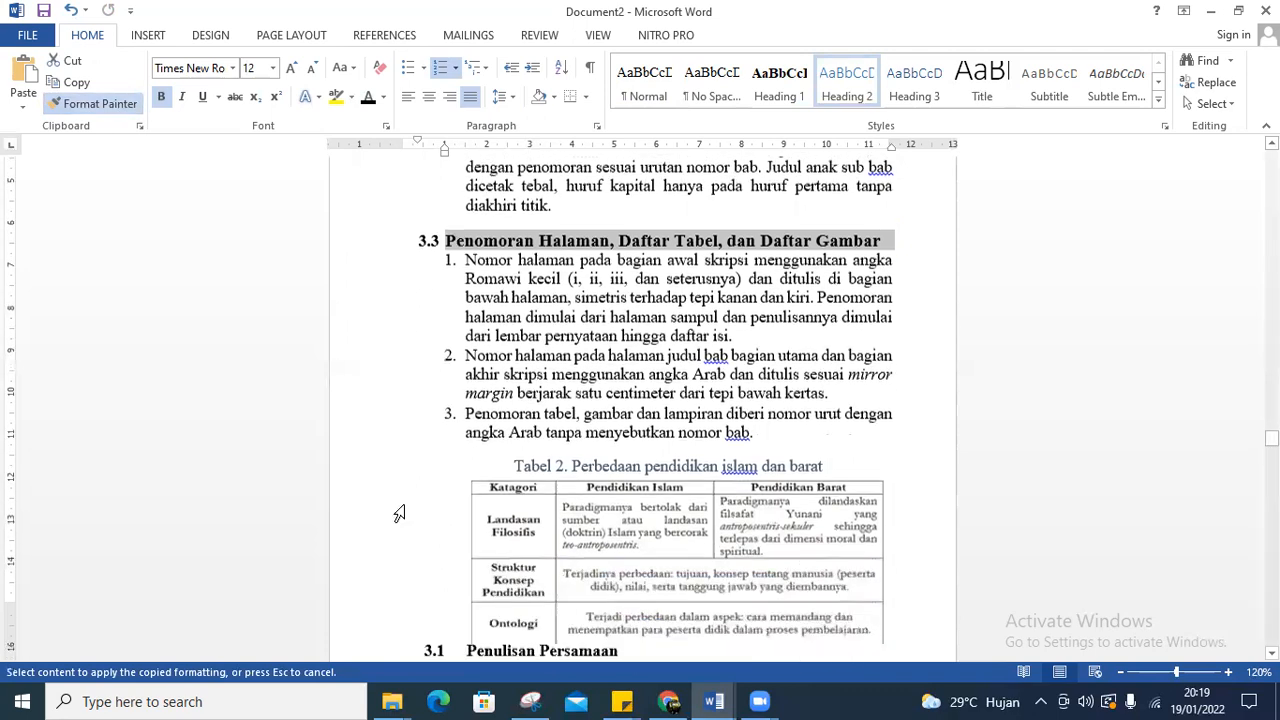
{"action": "left_click_drag", "start_coordinate": [462, 432], "coordinate": [591, 449]}
{"action": "scroll", "coordinate": [506, 516], "scroll_direction": "down", "scroll_amount": 5}
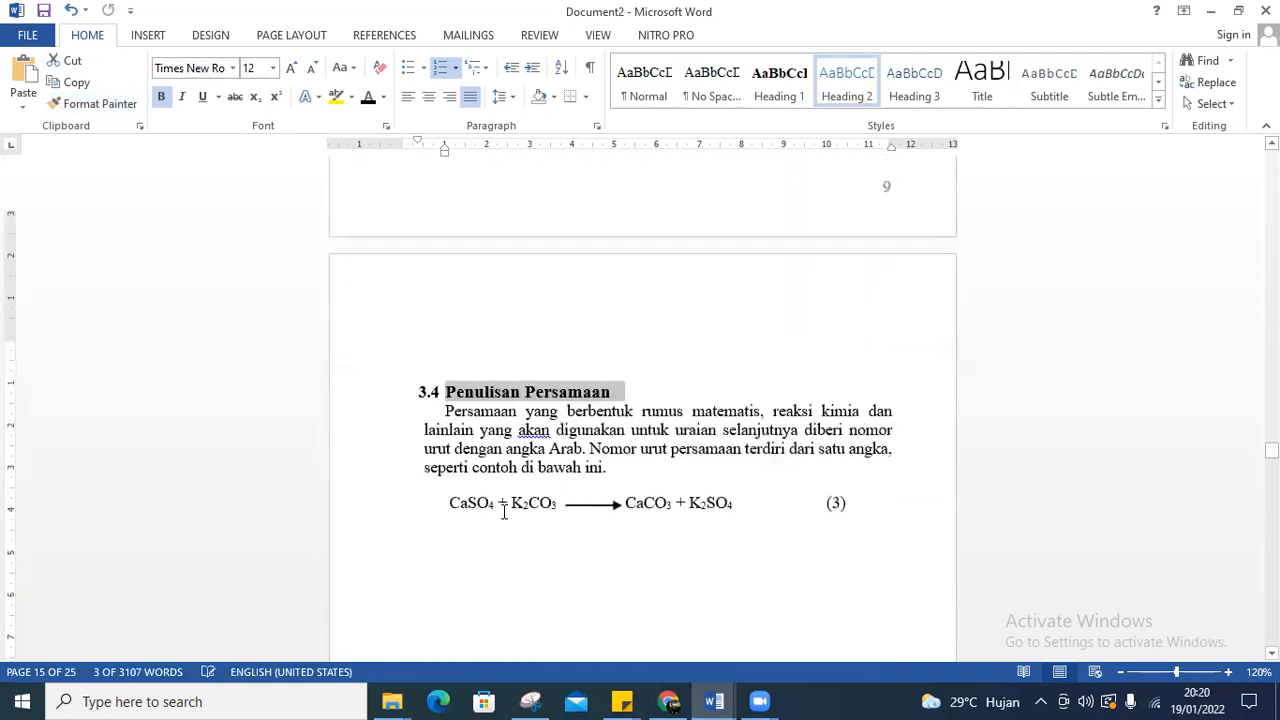
Try to adjust the left indent of the Jenis dan ukuran huruf subheading and undo the change
{"action": "scroll", "coordinate": [483, 540], "scroll_direction": "up", "scroll_amount": 20}
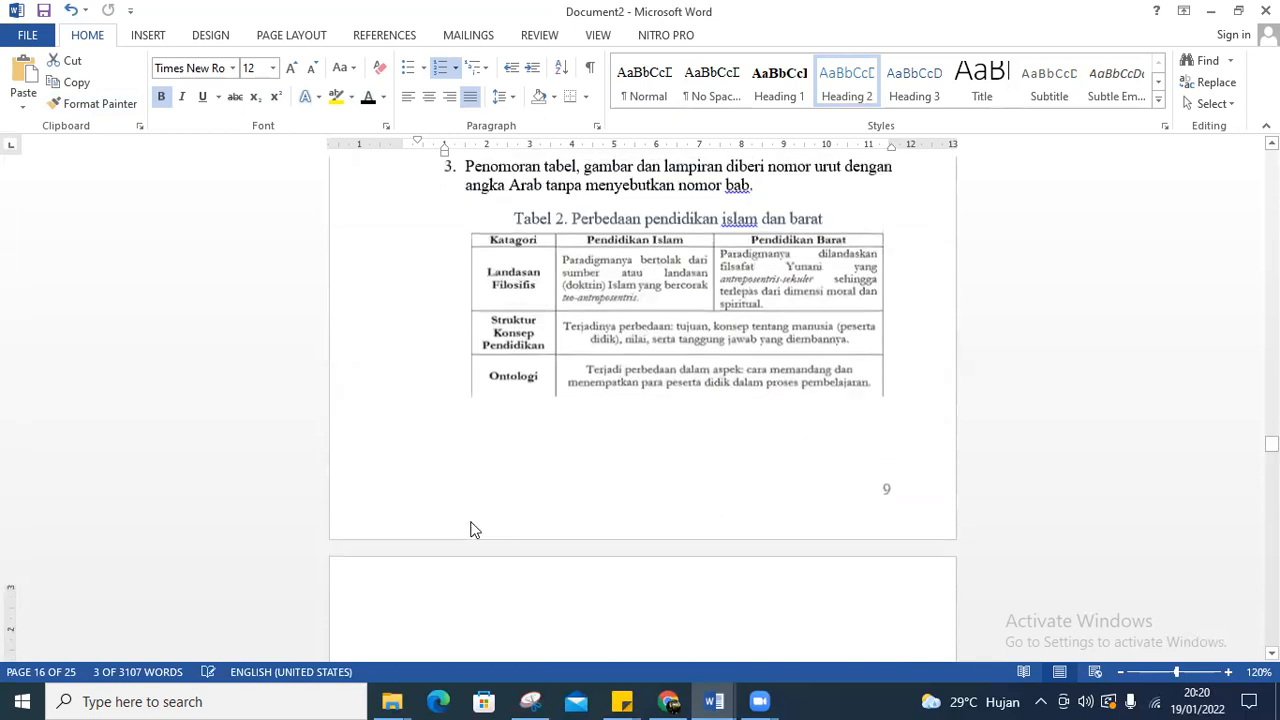
{"action": "scroll", "coordinate": [464, 488], "scroll_direction": "up", "scroll_amount": 15}
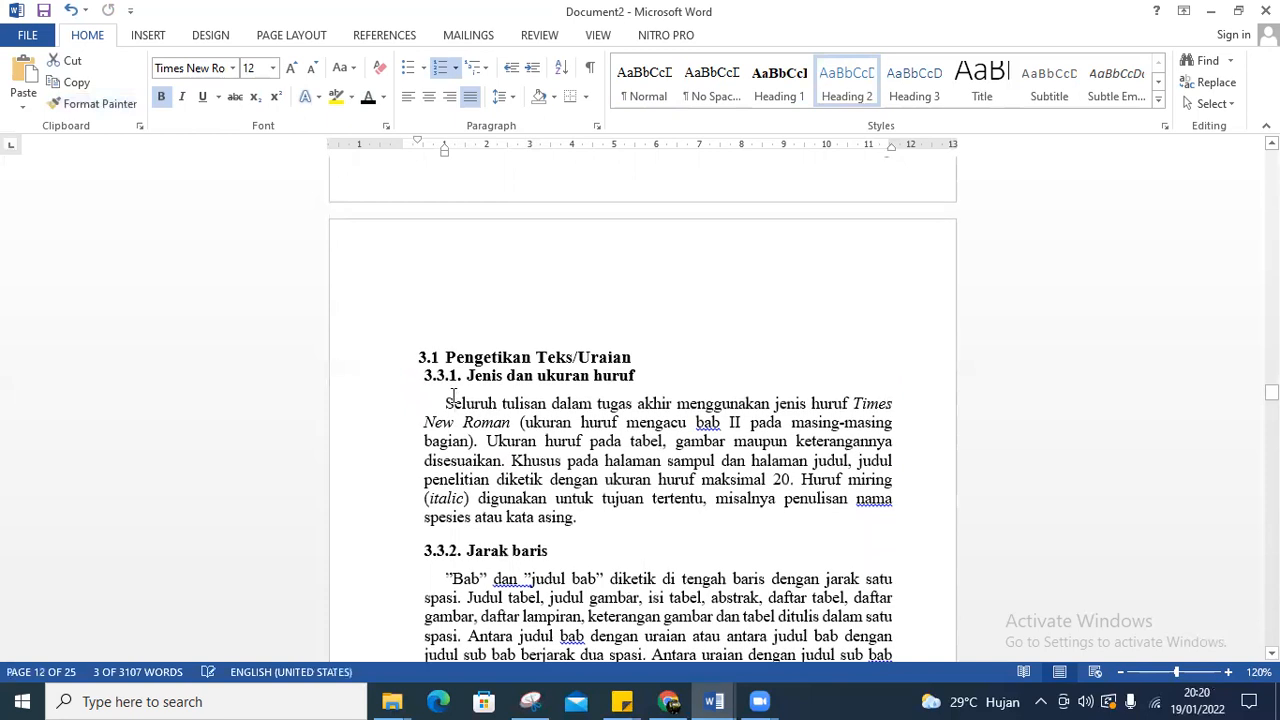
{"action": "left_click", "coordinate": [427, 376]}
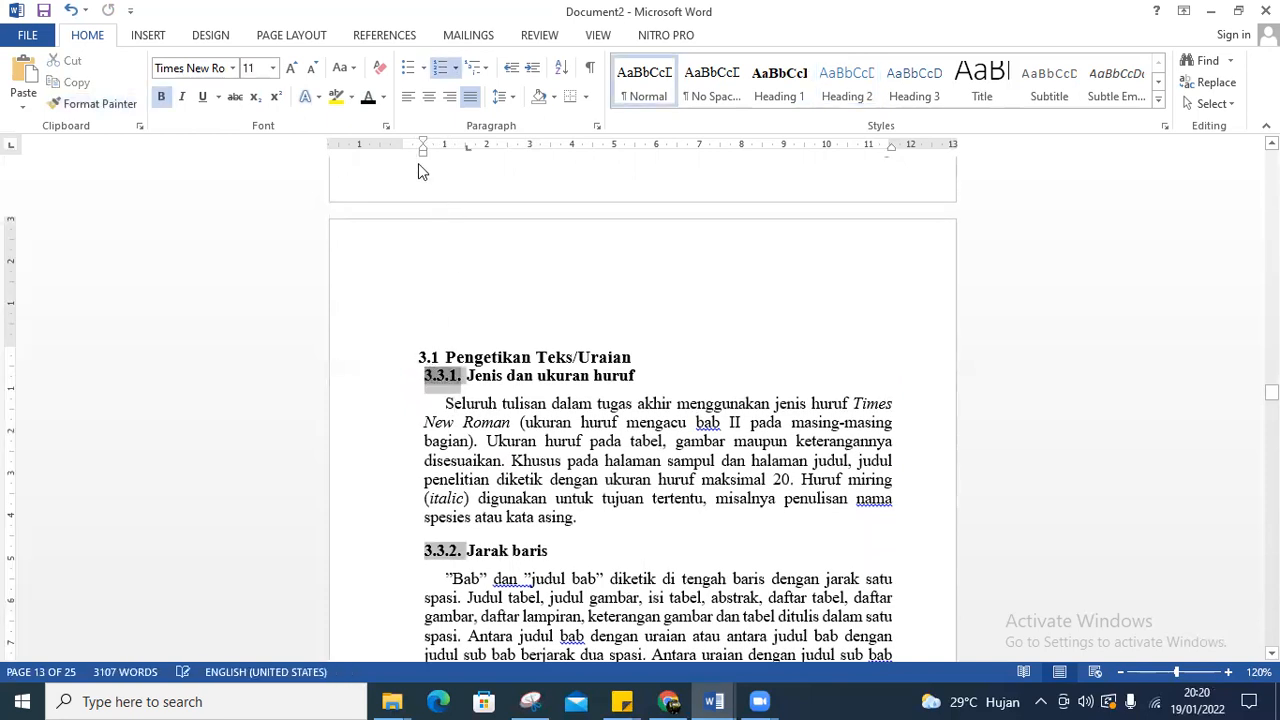
{"action": "left_click_drag", "start_coordinate": [420, 154], "coordinate": [421, 162]}
{"action": "key", "text": "ctrl+z"}
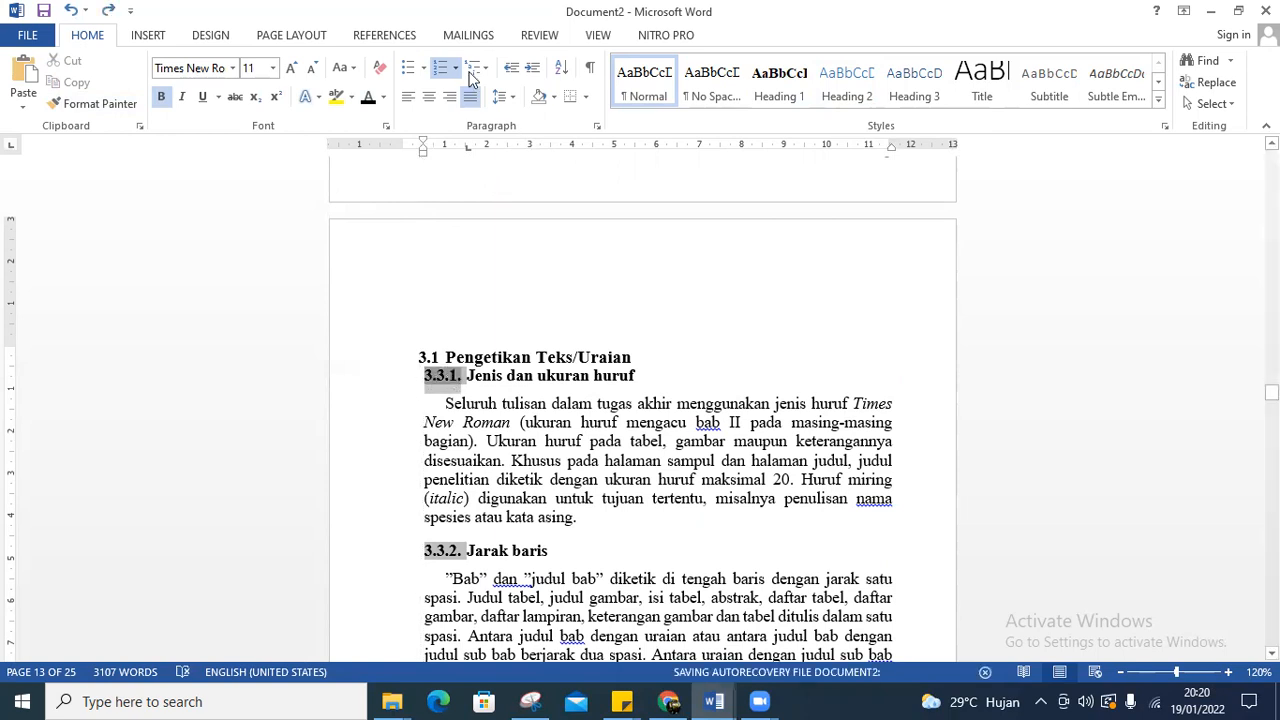
Set the Jenis dan ukuran huruf numbering to the 3.3.1. list level and renumber that list in the 3.1, 3.2 format
{"action": "left_click", "coordinate": [456, 70]}
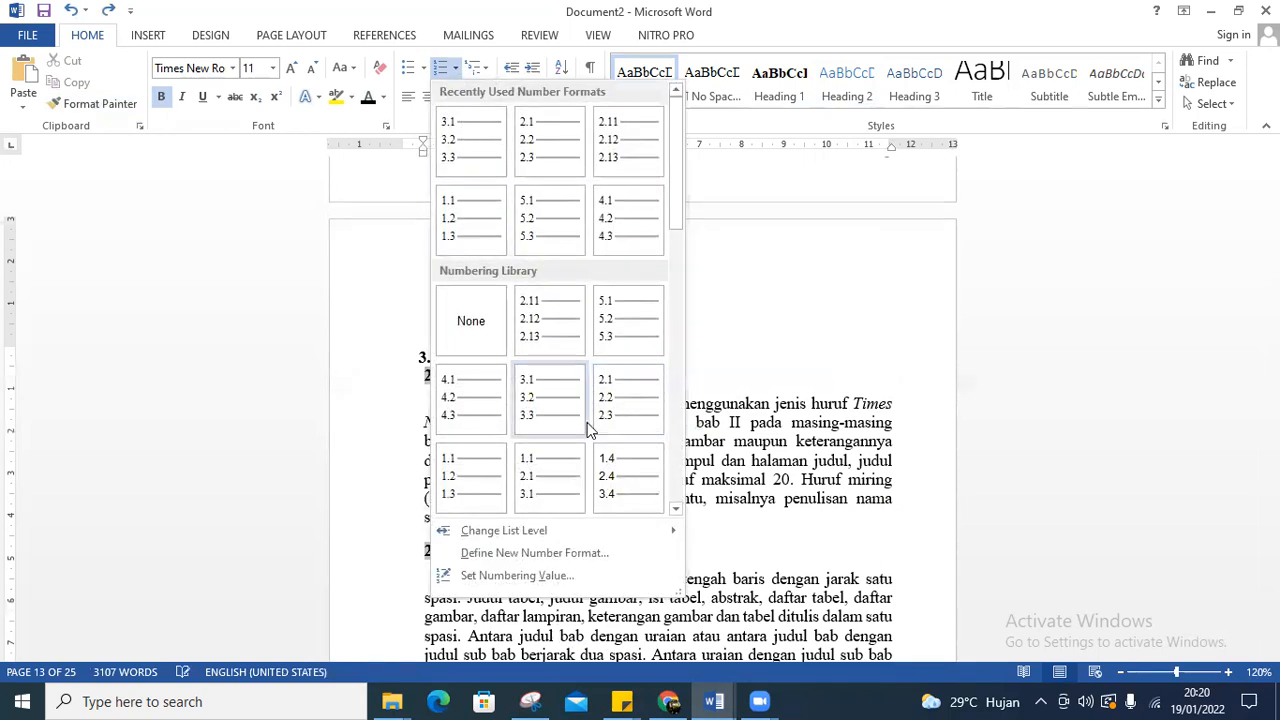
{"action": "left_click_drag", "start_coordinate": [675, 214], "coordinate": [669, 525]}
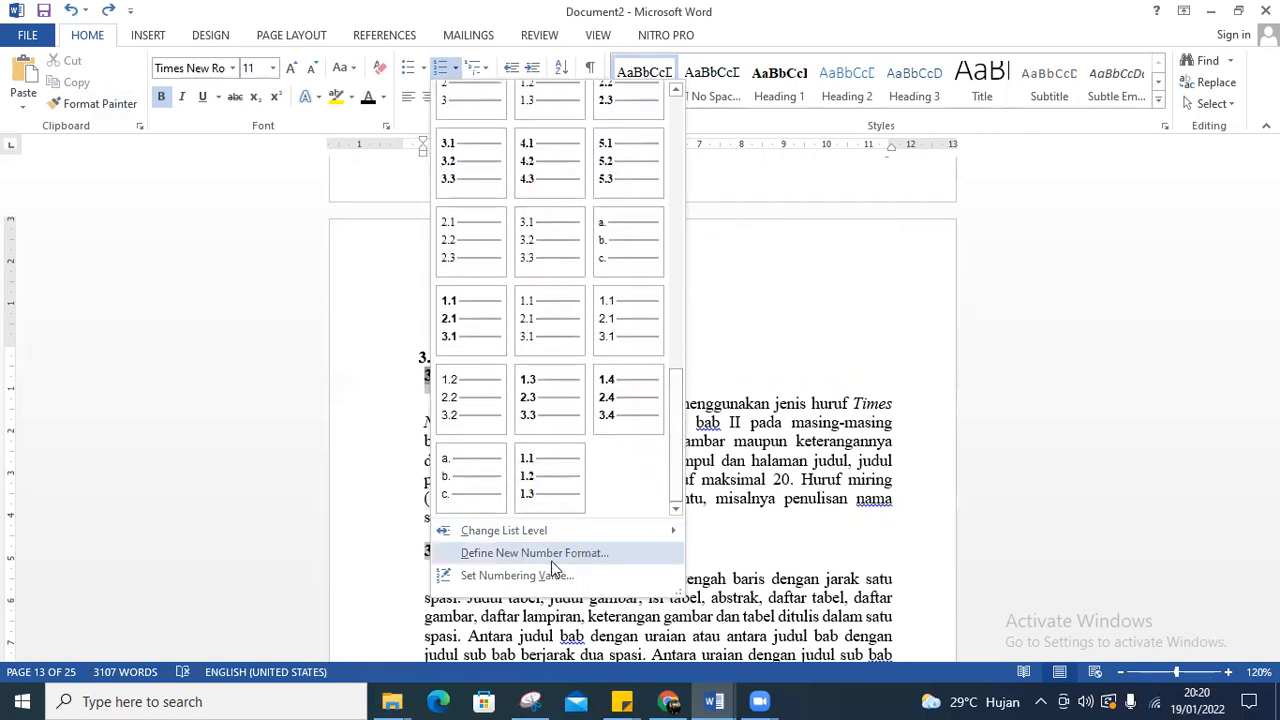
{"action": "mouse_move", "coordinate": [555, 531]}
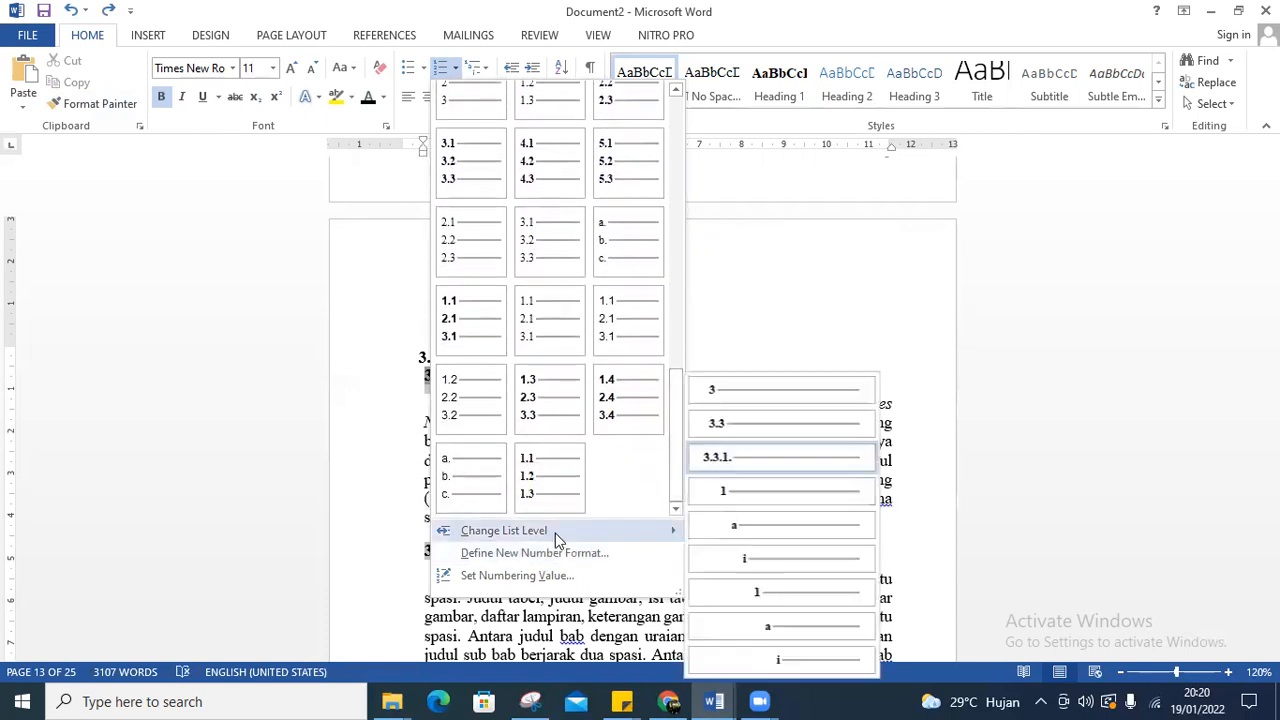
{"action": "left_click", "coordinate": [742, 457]}
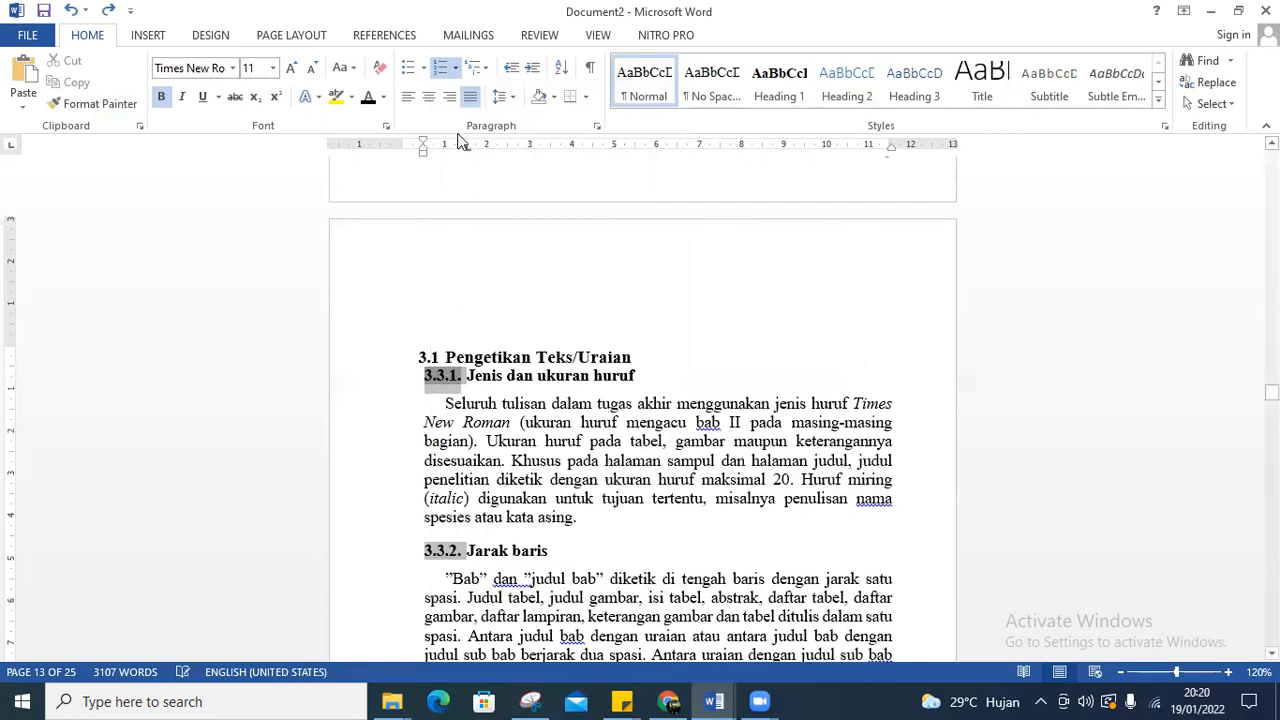
{"action": "left_click", "coordinate": [456, 68]}
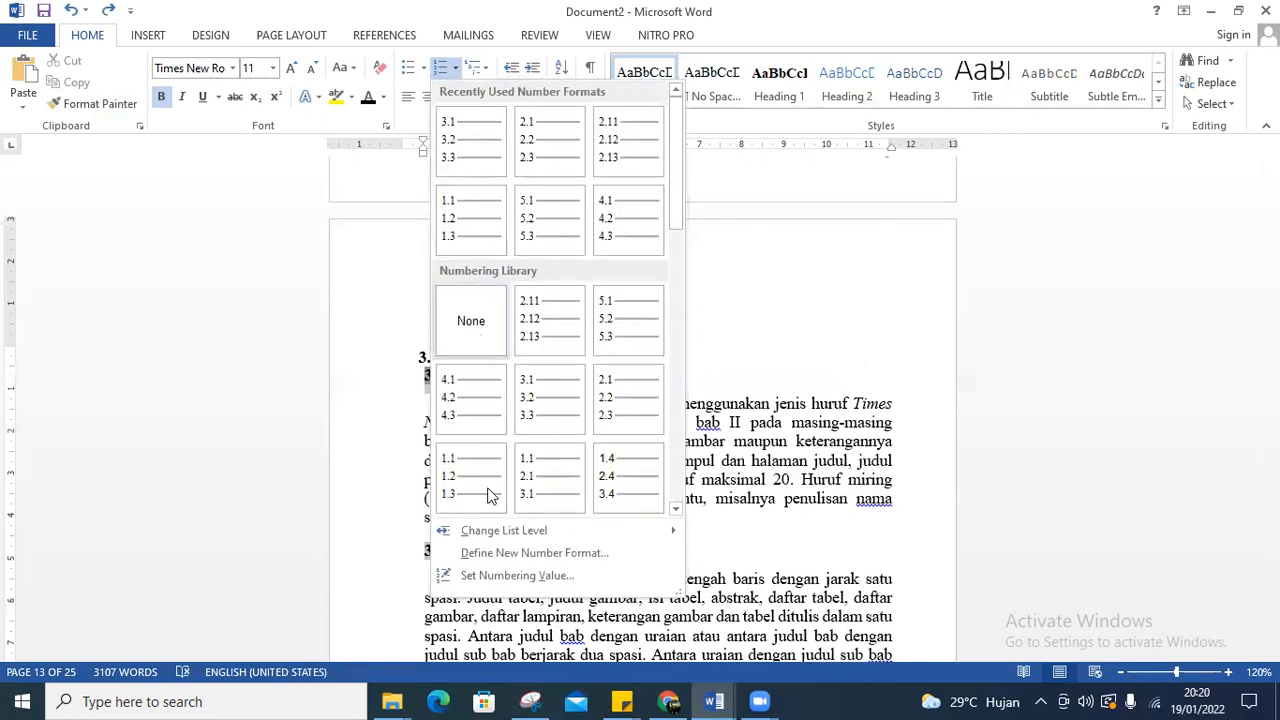
{"action": "left_click", "coordinate": [483, 563]}
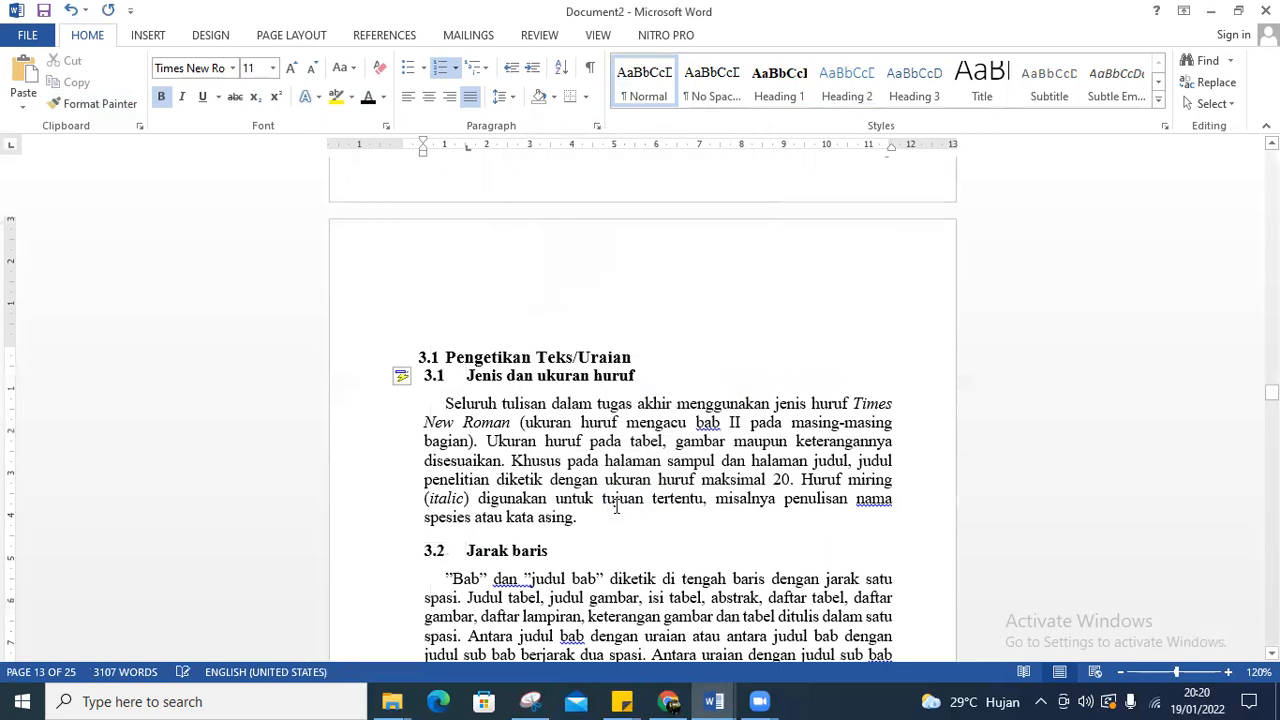
Define a new 3.1.1 number format for the list containing the Jenis dan ukuran huruf and Jarak baris subheadings
{"action": "left_click", "coordinate": [438, 376]}
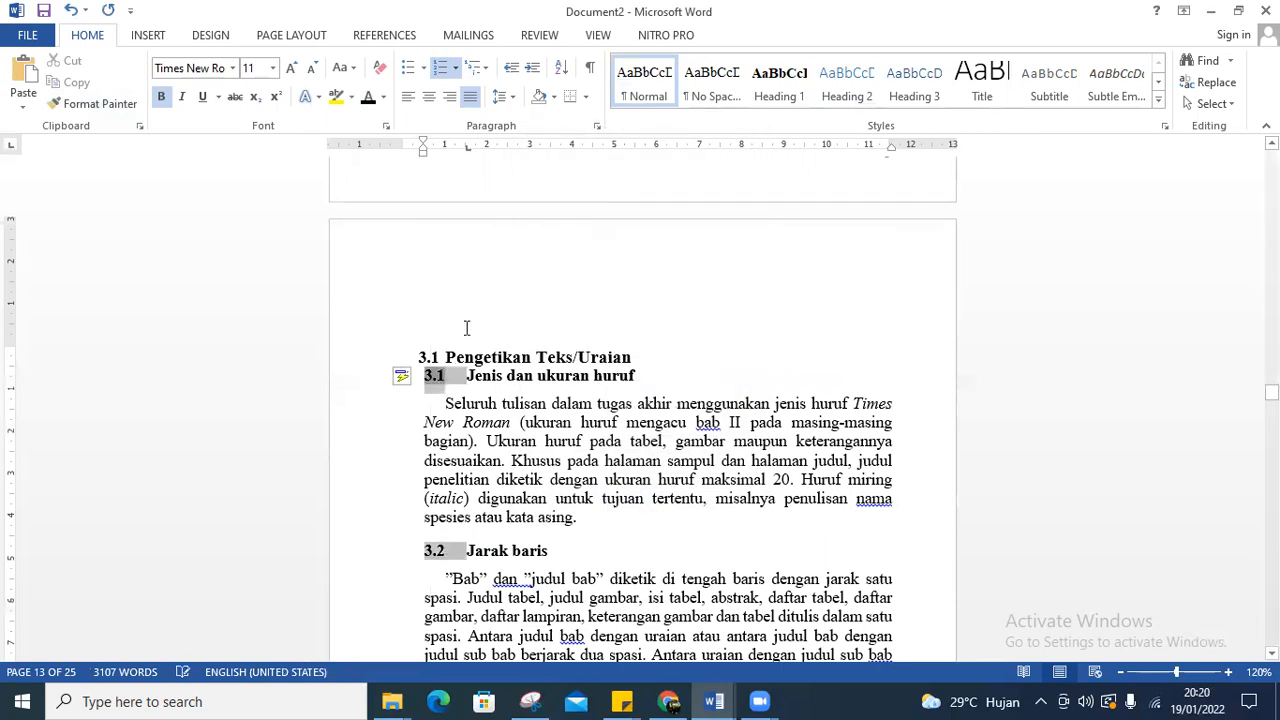
{"action": "left_click", "coordinate": [455, 68]}
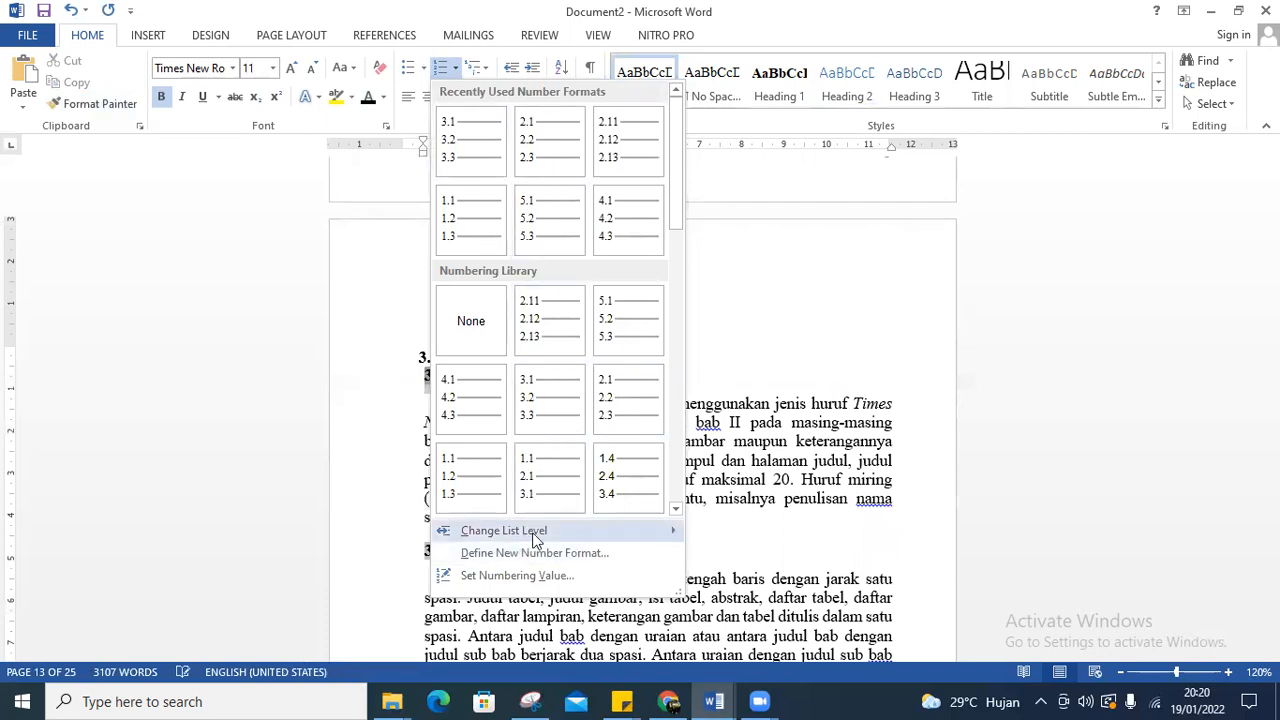
{"action": "mouse_move", "coordinate": [537, 538]}
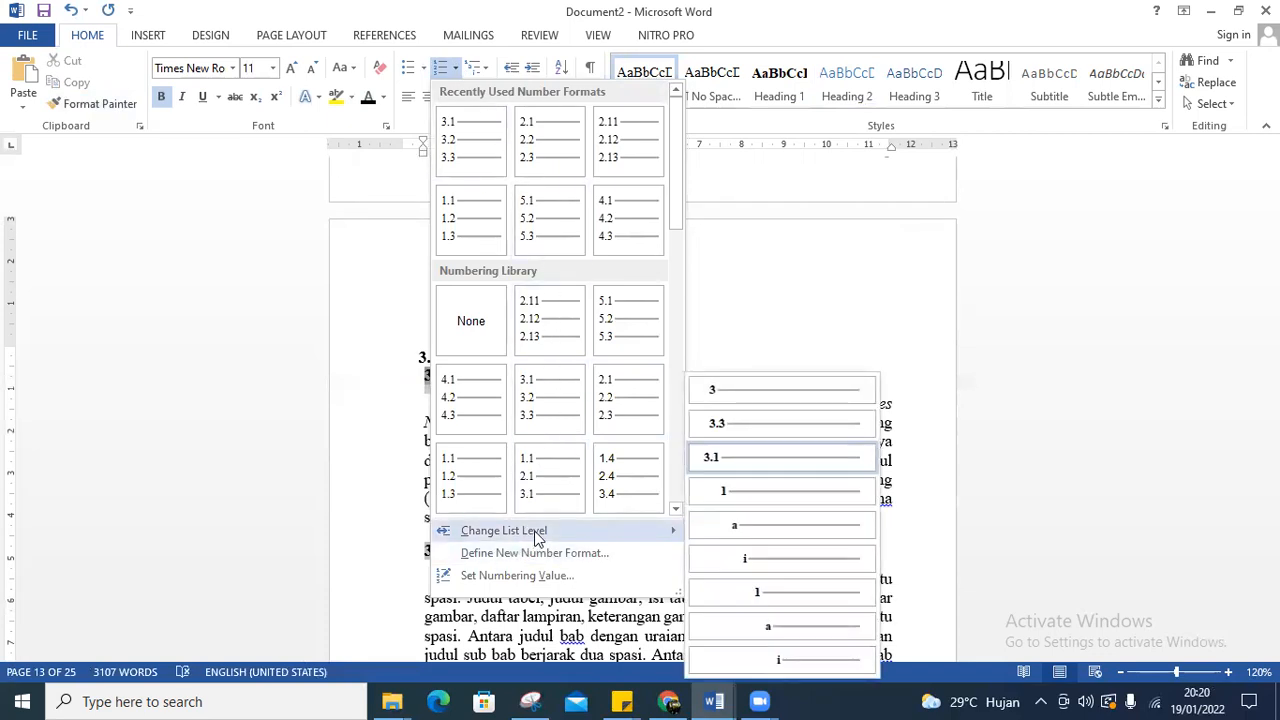
{"action": "left_click", "coordinate": [535, 553]}
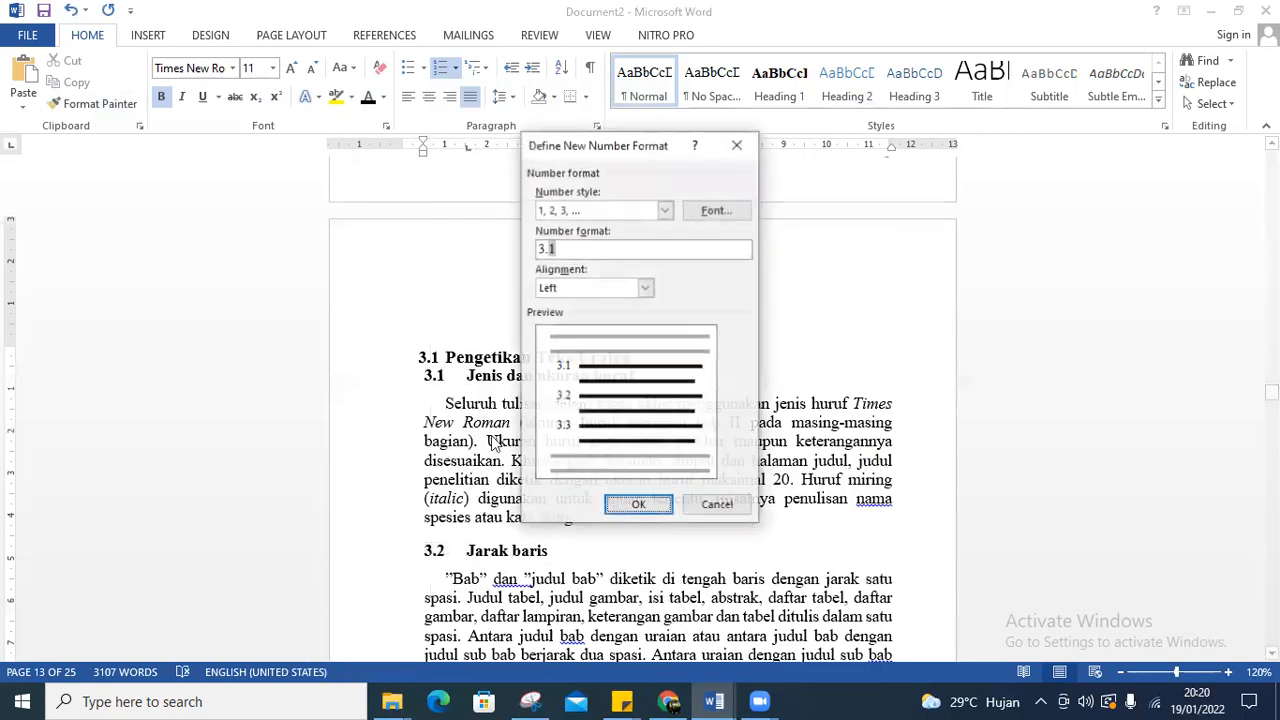
{"action": "left_click", "coordinate": [549, 249]}
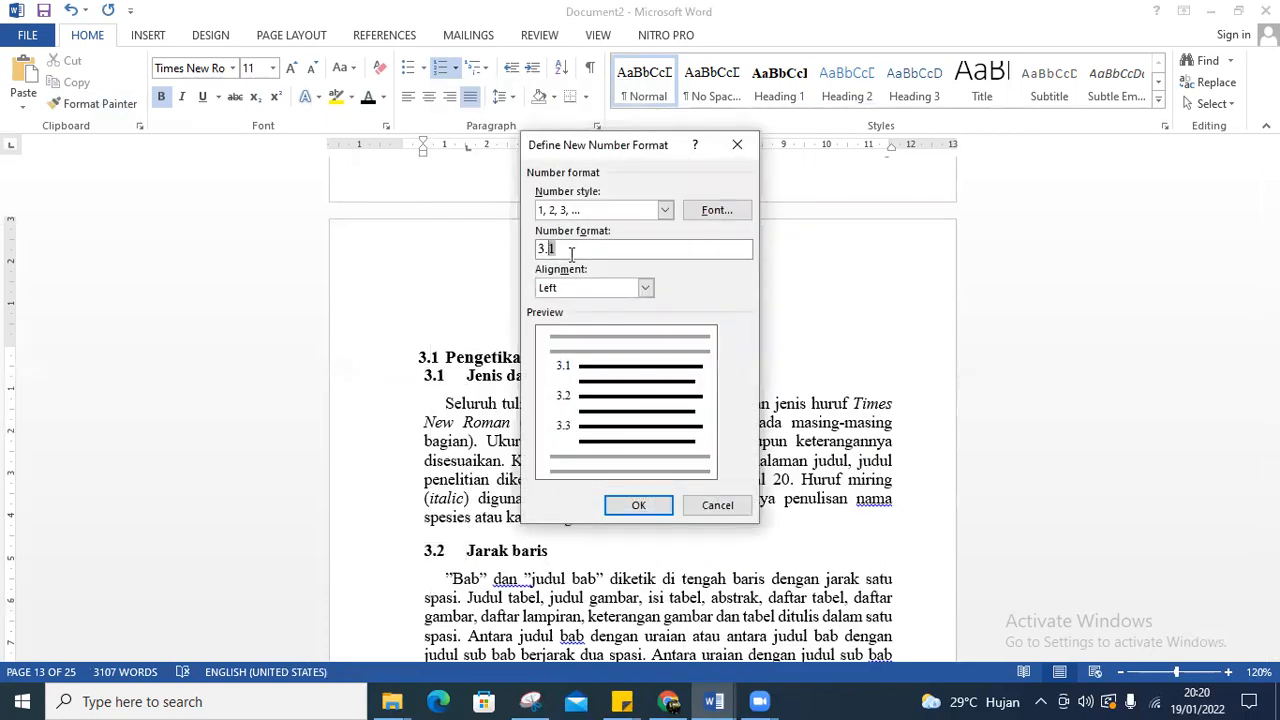
{"action": "type", "text": "1.1"}
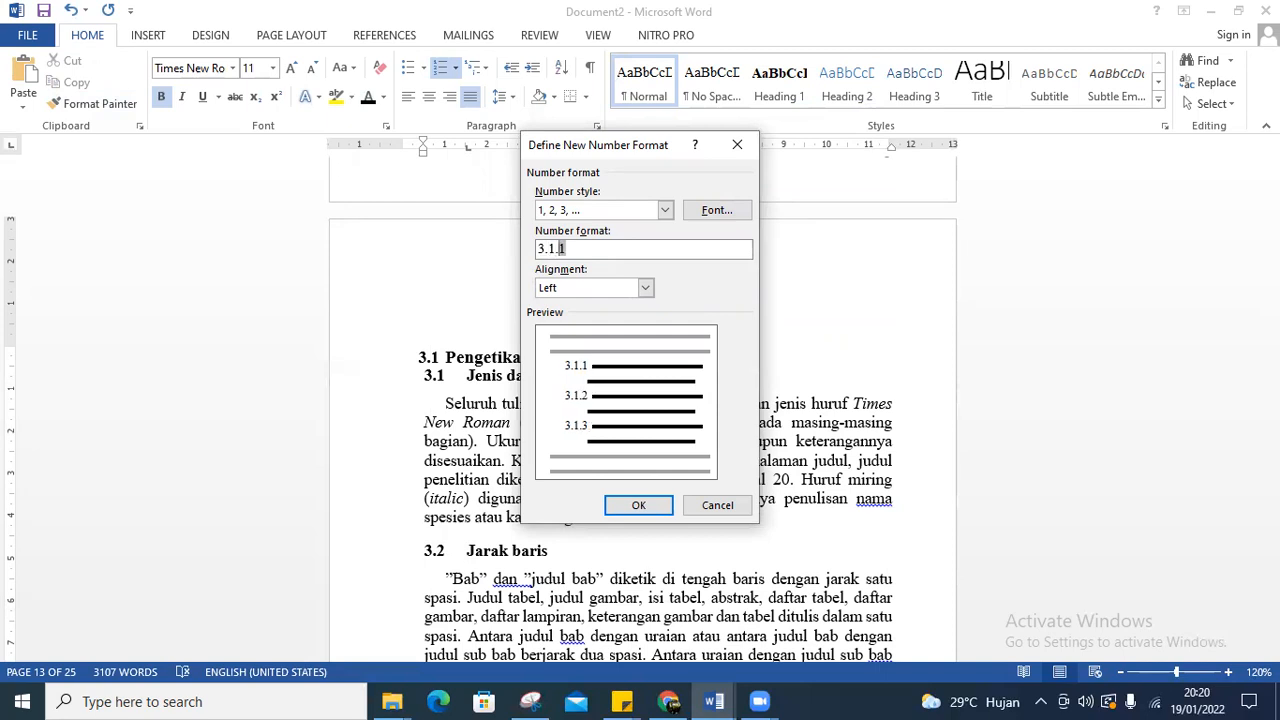
{"action": "key", "text": "Return"}
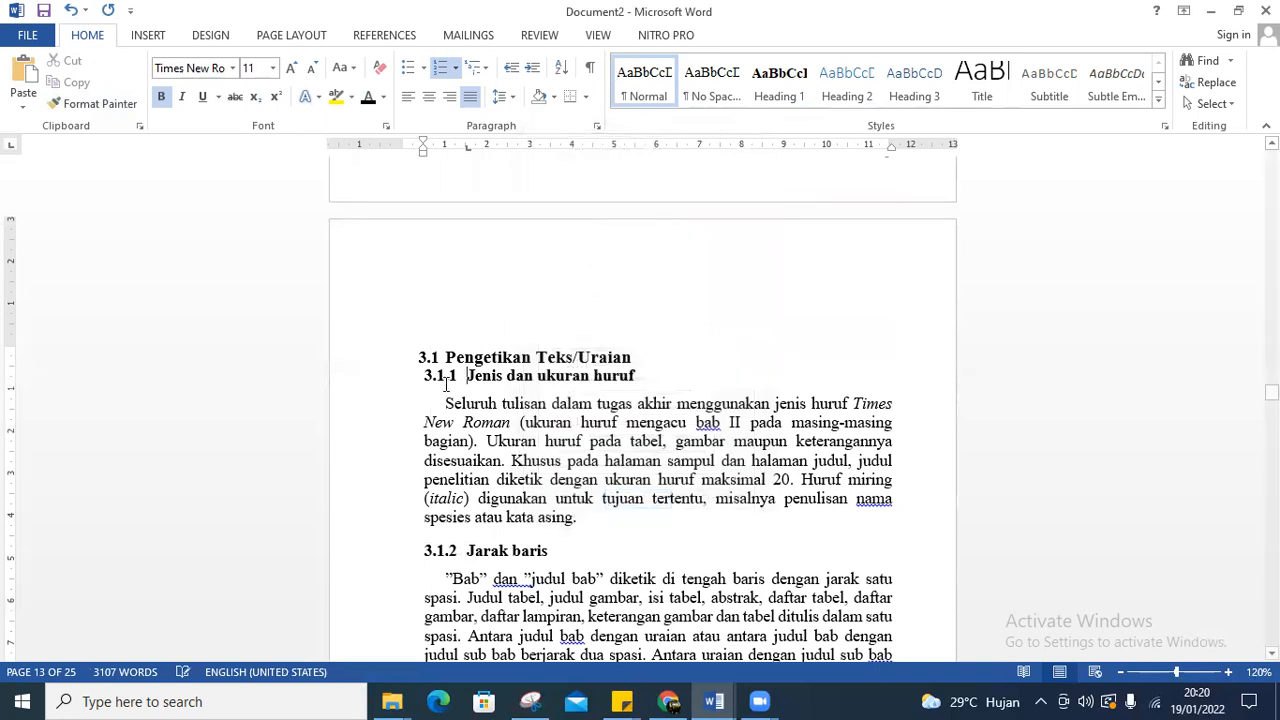
Try to shift the indent of the 3.1.1 list numbering and undo the change
{"action": "left_click", "coordinate": [430, 375]}
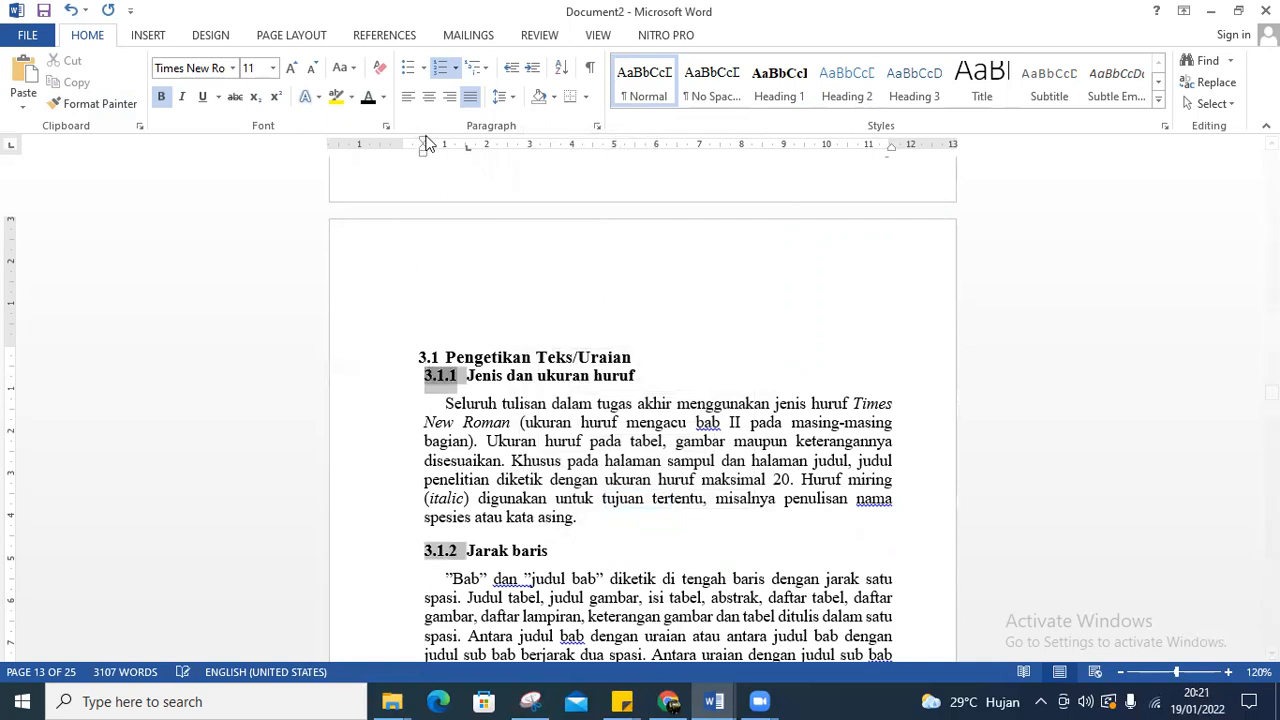
{"action": "left_click_drag", "start_coordinate": [423, 145], "coordinate": [432, 160]}
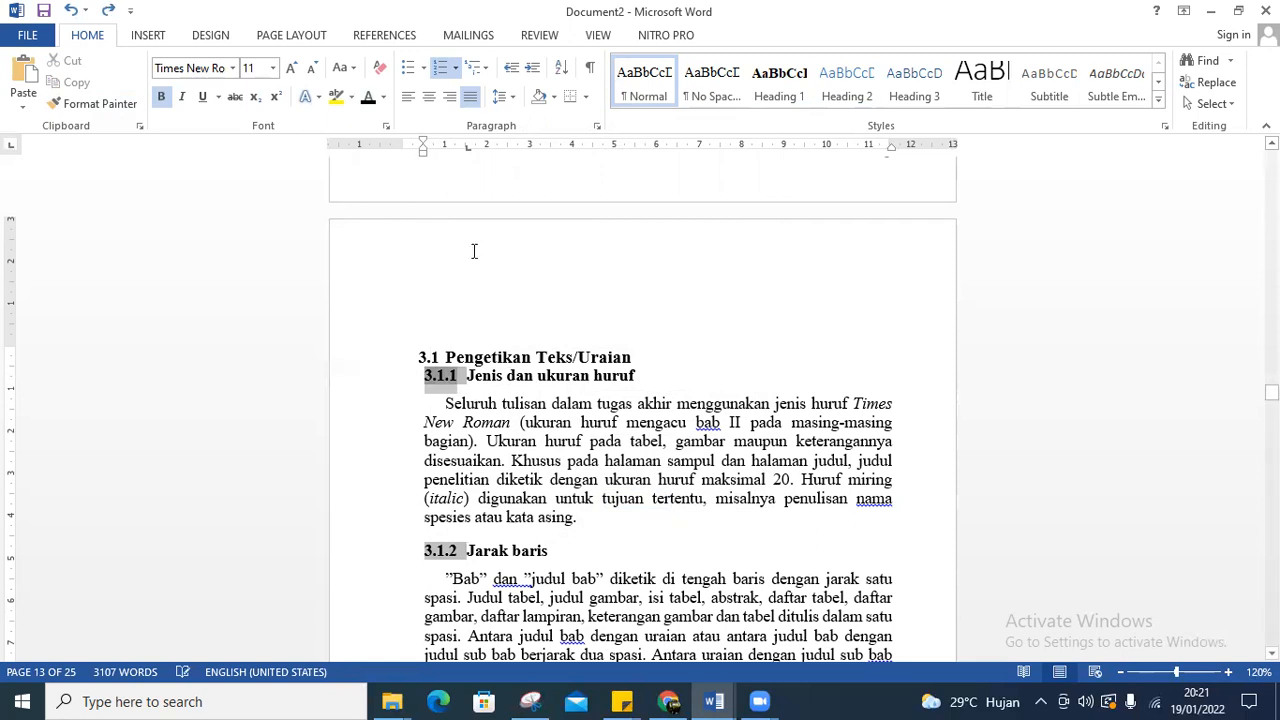
Apply the Heading 2 style to the Penulisan Tabel subheading in BAB IV
{"action": "scroll", "coordinate": [474, 251], "scroll_direction": "down", "scroll_amount": 5}
{"action": "scroll", "coordinate": [494, 548], "scroll_direction": "down", "scroll_amount": 20}
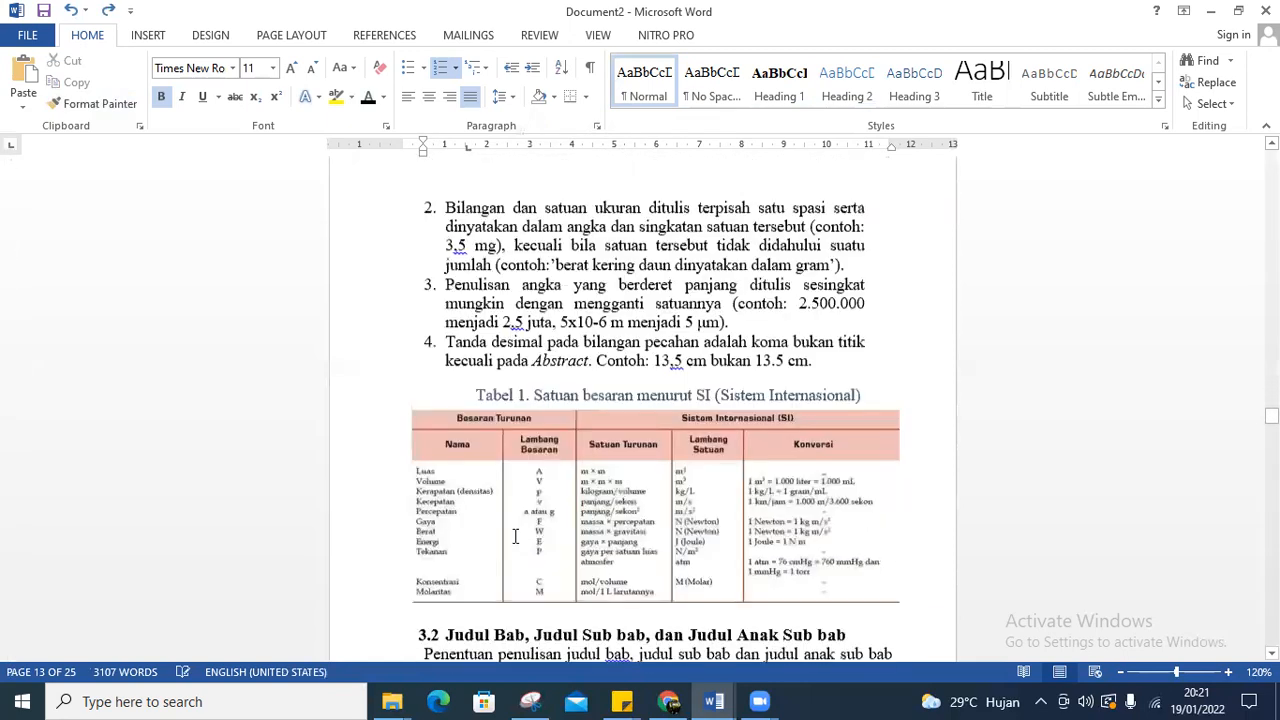
{"action": "scroll", "coordinate": [537, 537], "scroll_direction": "down", "scroll_amount": 20}
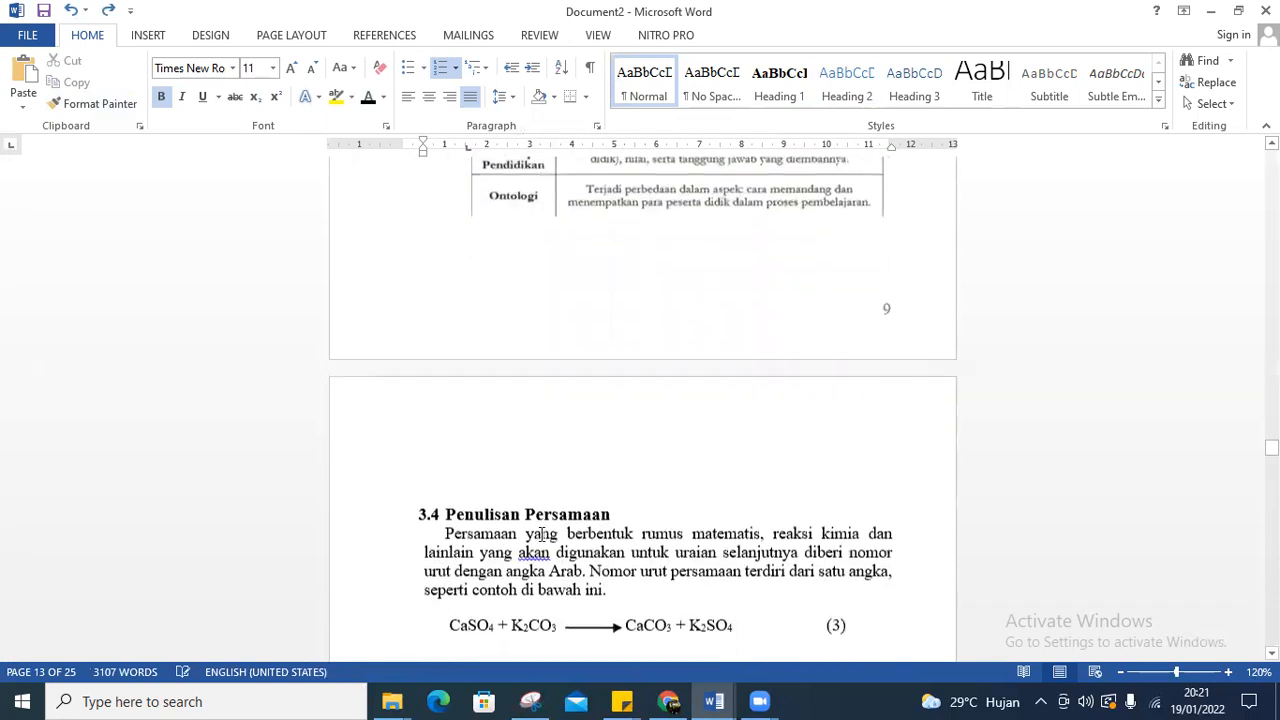
{"action": "scroll", "coordinate": [544, 525], "scroll_direction": "down", "scroll_amount": 10}
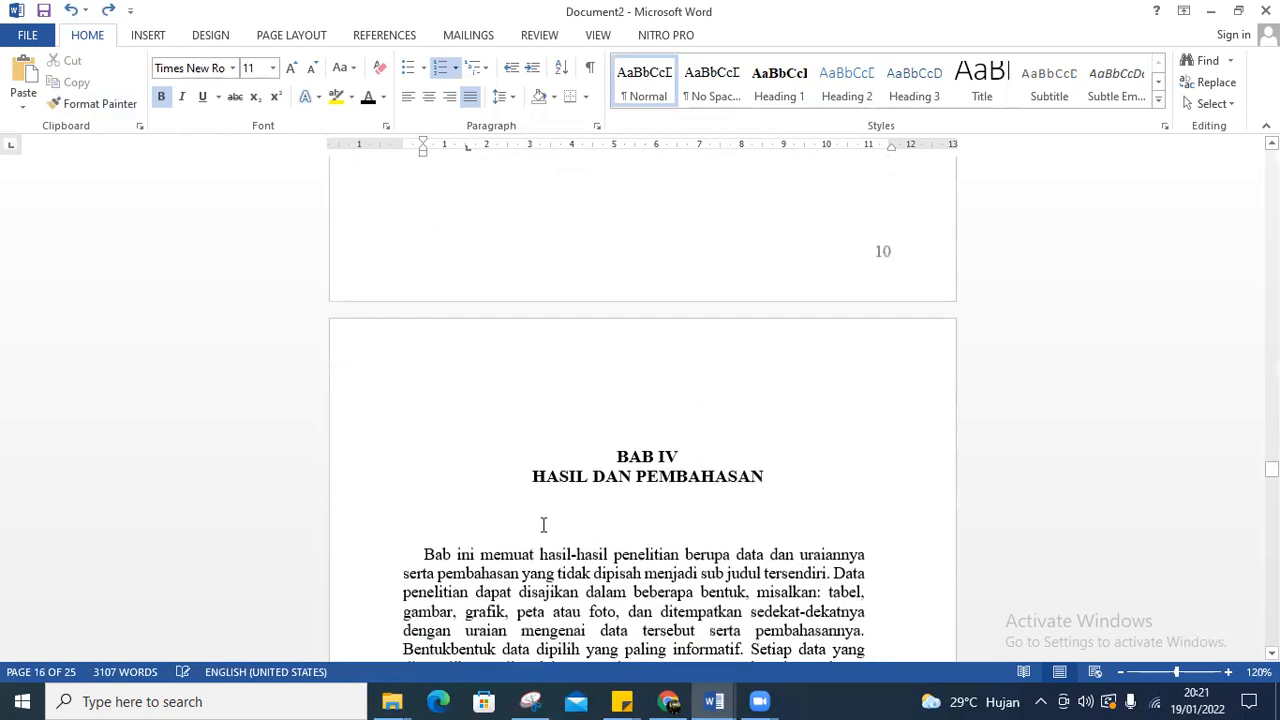
{"action": "scroll", "coordinate": [496, 367], "scroll_direction": "down", "scroll_amount": 5}
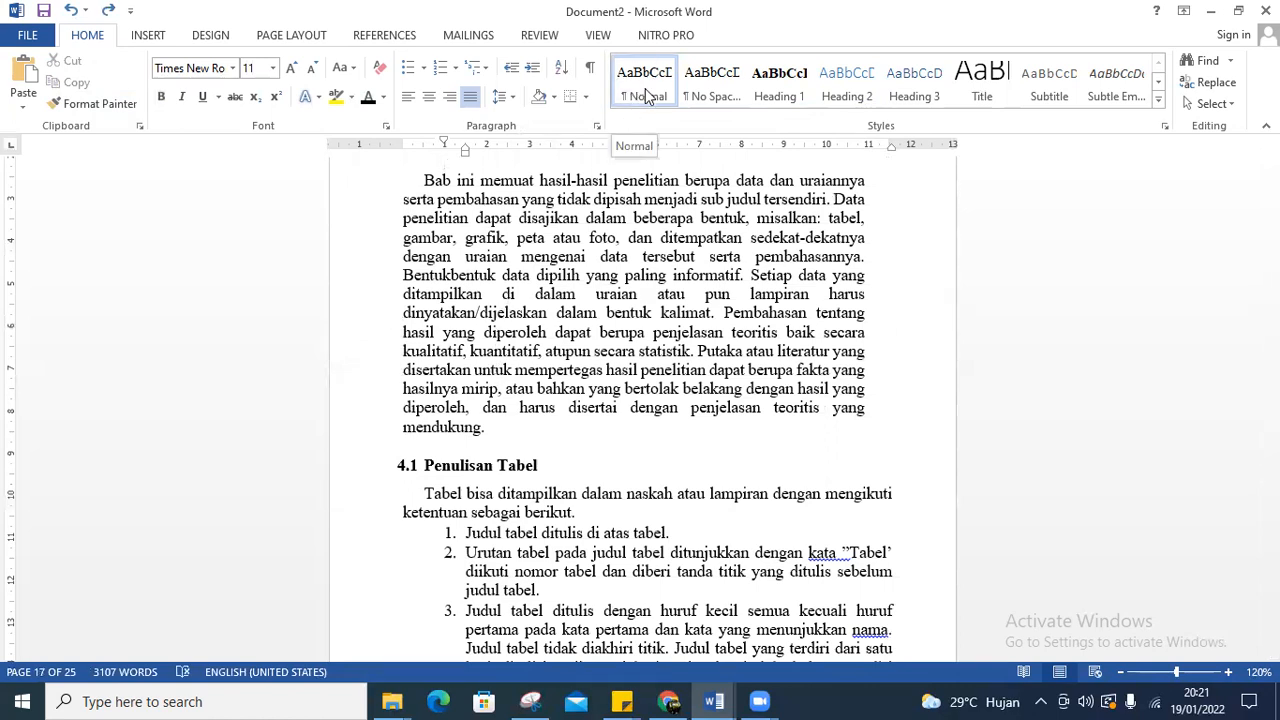
{"action": "triple_click", "coordinate": [494, 465]}
{"action": "left_click", "coordinate": [850, 70]}
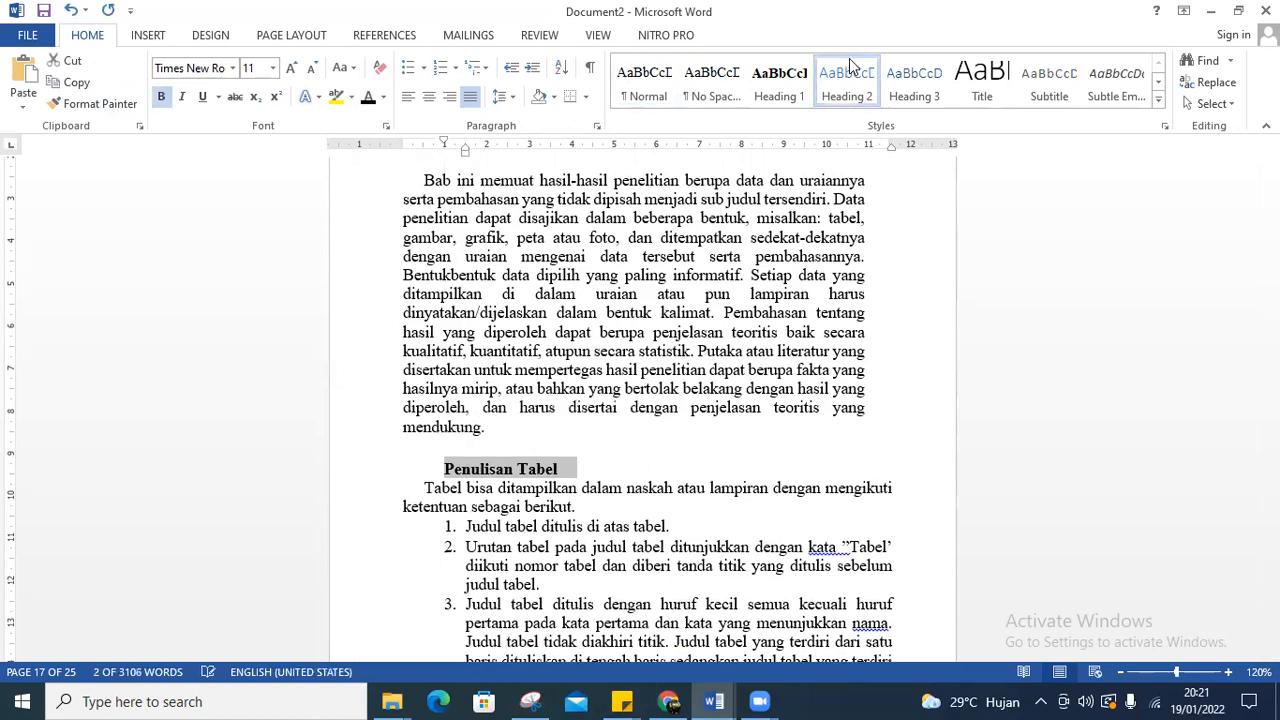
{"action": "left_click", "coordinate": [850, 68]}
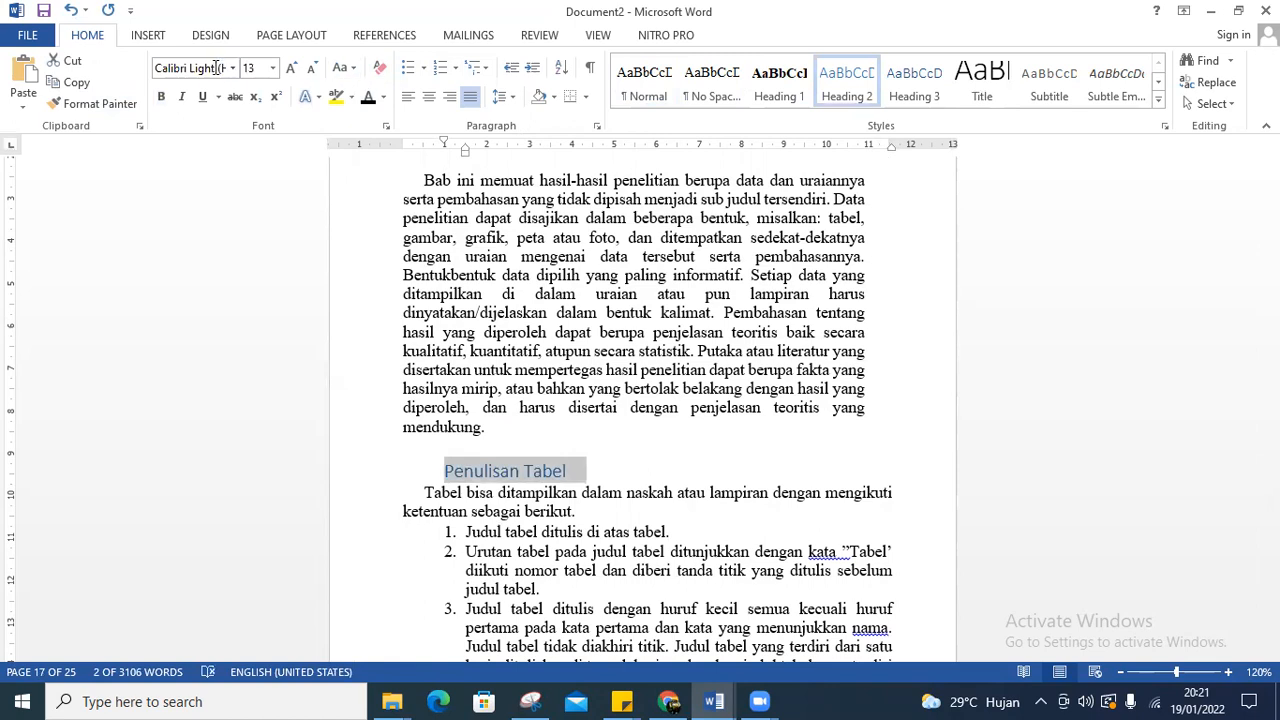
Format the Penulisan Tabel subheading as Times New Roman, size 12, bold and black
{"action": "left_click", "coordinate": [215, 68]}
{"action": "type", "text": "T"}
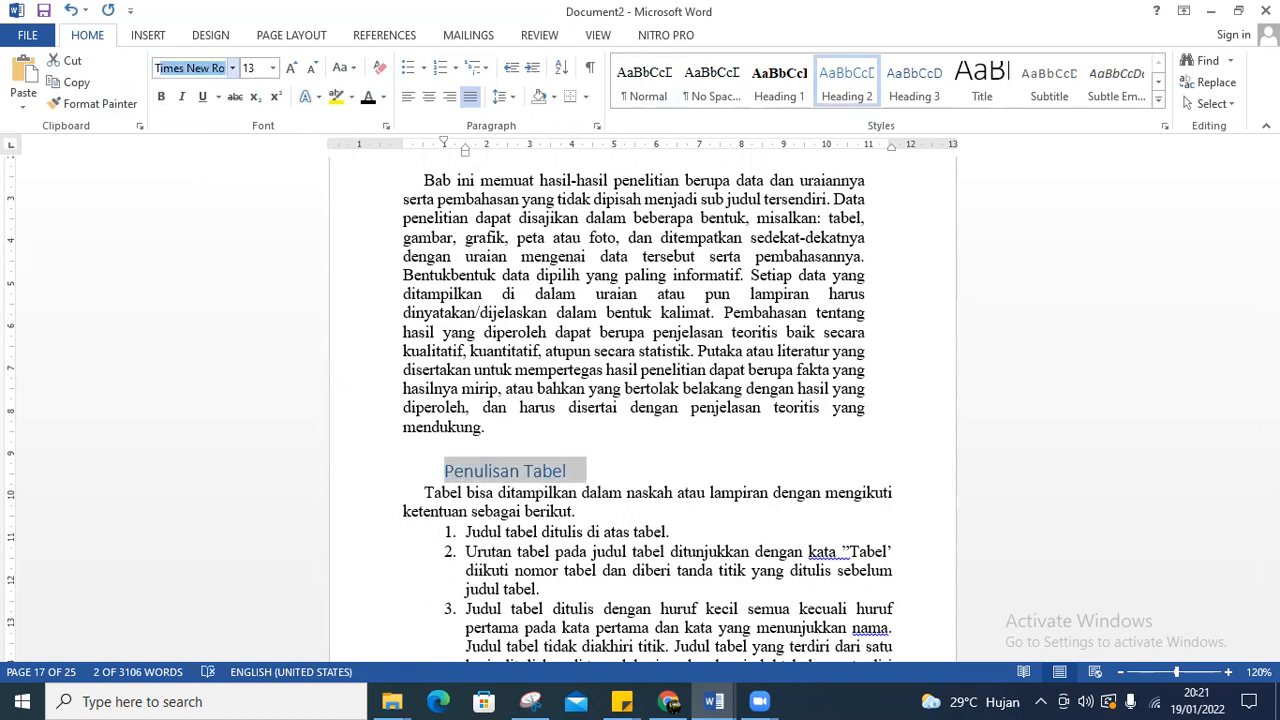
{"action": "type", "text": "ime"}
{"action": "key", "text": "Return"}
{"action": "left_click", "coordinate": [250, 68]}
{"action": "type", "text": "1"}
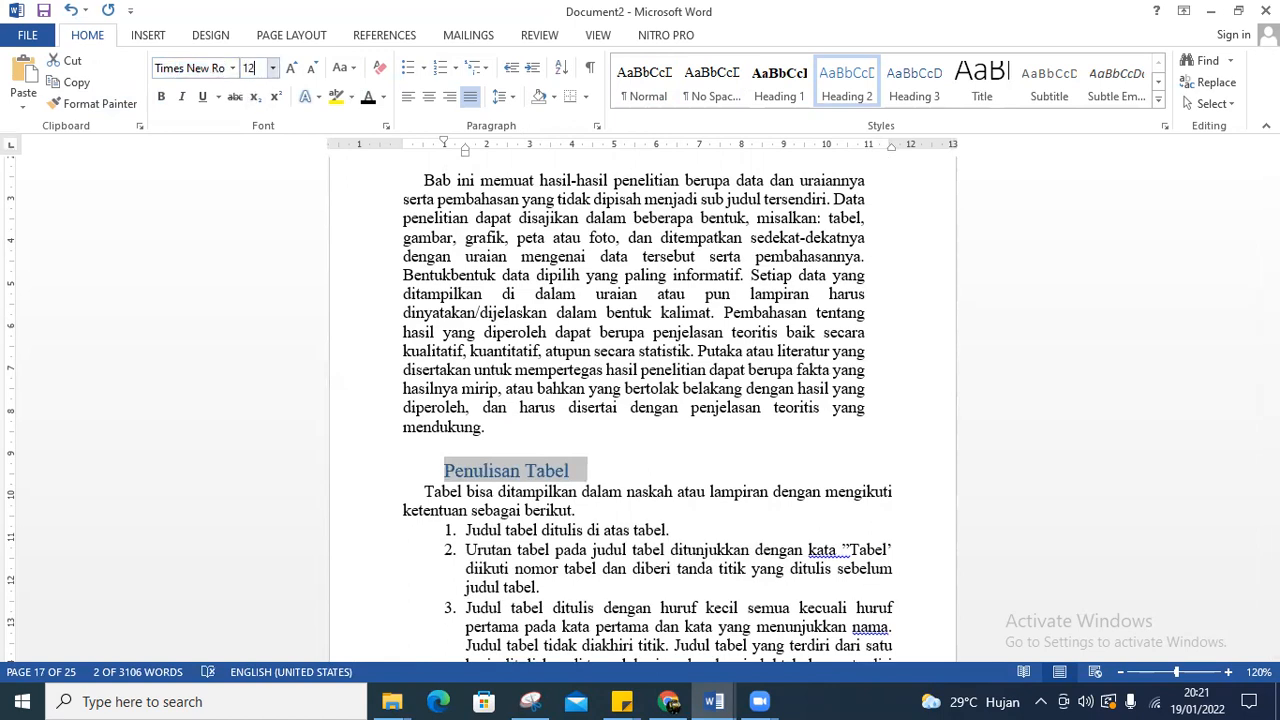
{"action": "type", "text": "2"}
{"action": "key", "text": "Return"}
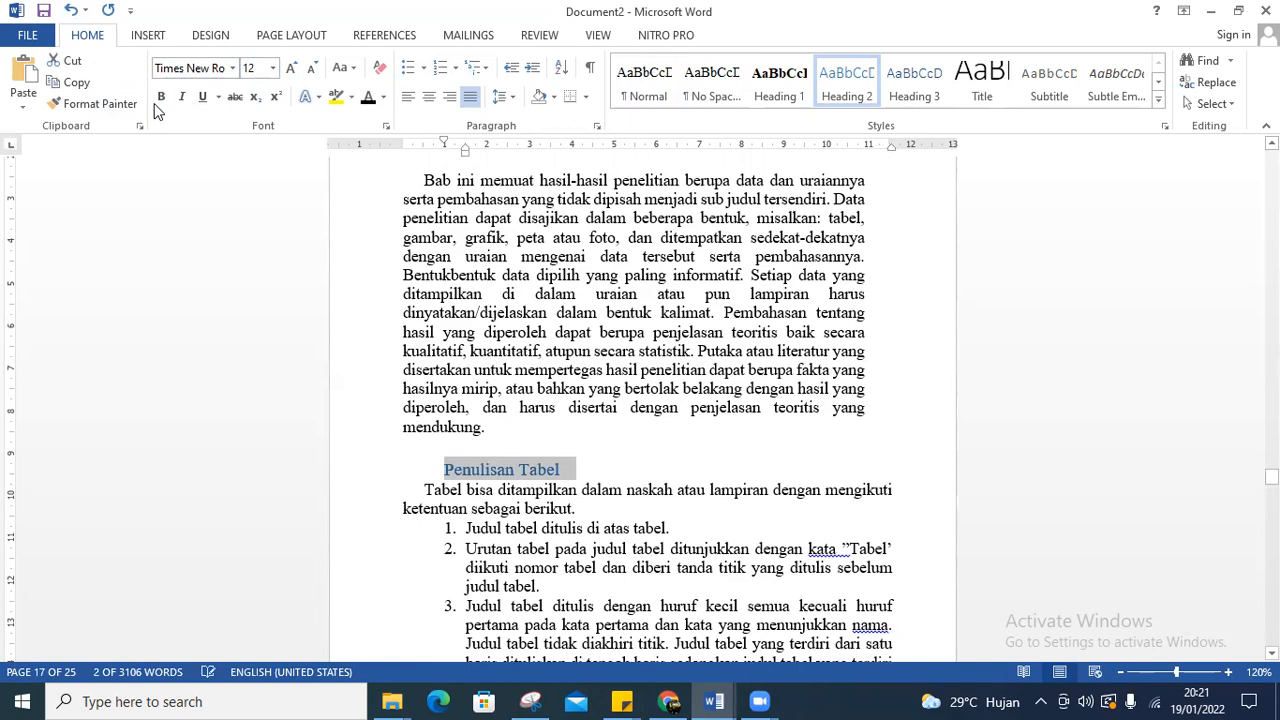
{"action": "left_click", "coordinate": [161, 96]}
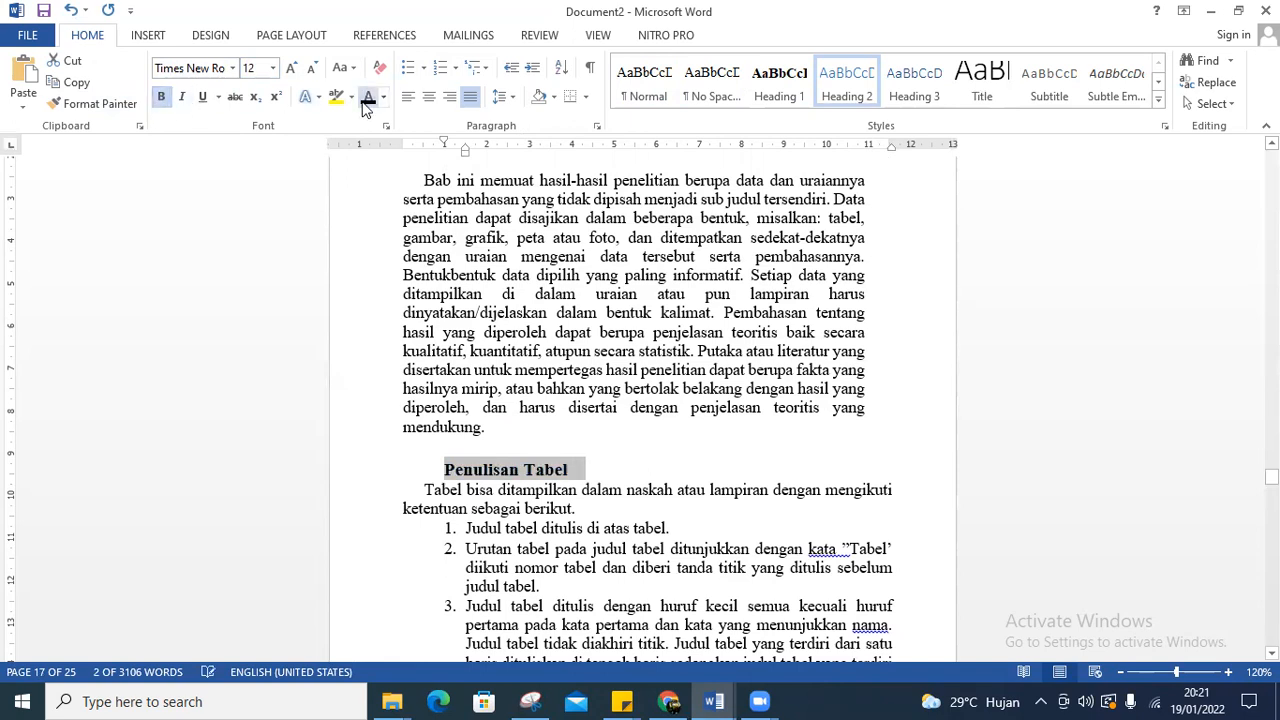
Number the Penulisan Tabel subheading in the 4.1, 4.2 format and set its left indent to about 0.5 cm
{"action": "left_click", "coordinate": [449, 477]}
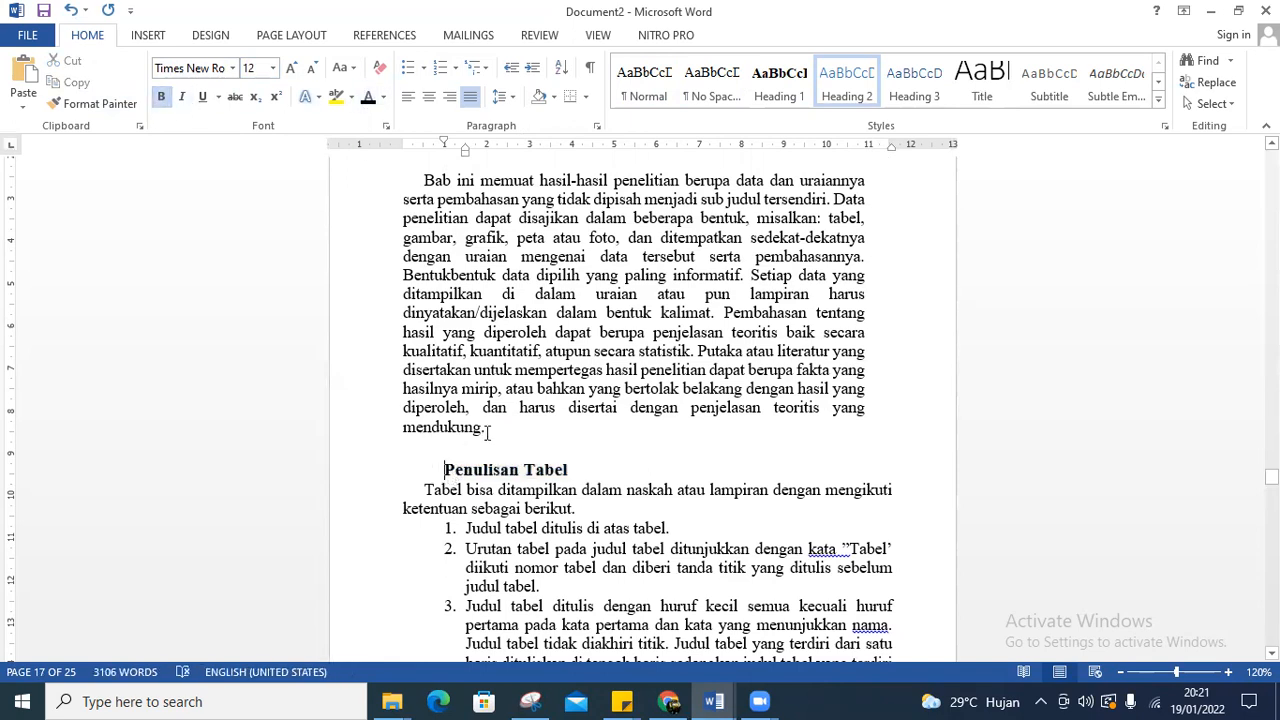
{"action": "scroll", "coordinate": [450, 476], "scroll_direction": "up", "scroll_amount": 4}
{"action": "scroll", "coordinate": [450, 476], "scroll_direction": "down", "scroll_amount": 3}
{"action": "left_click", "coordinate": [442, 523]}
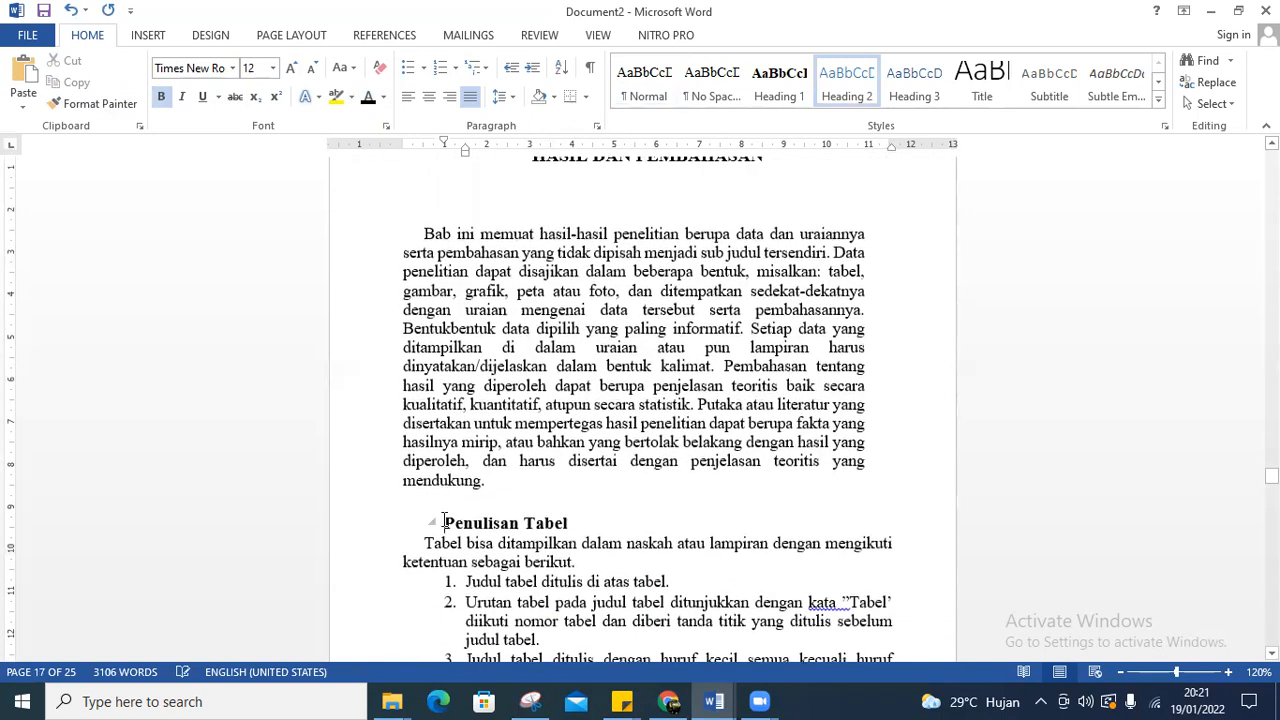
{"action": "left_click", "coordinate": [457, 68]}
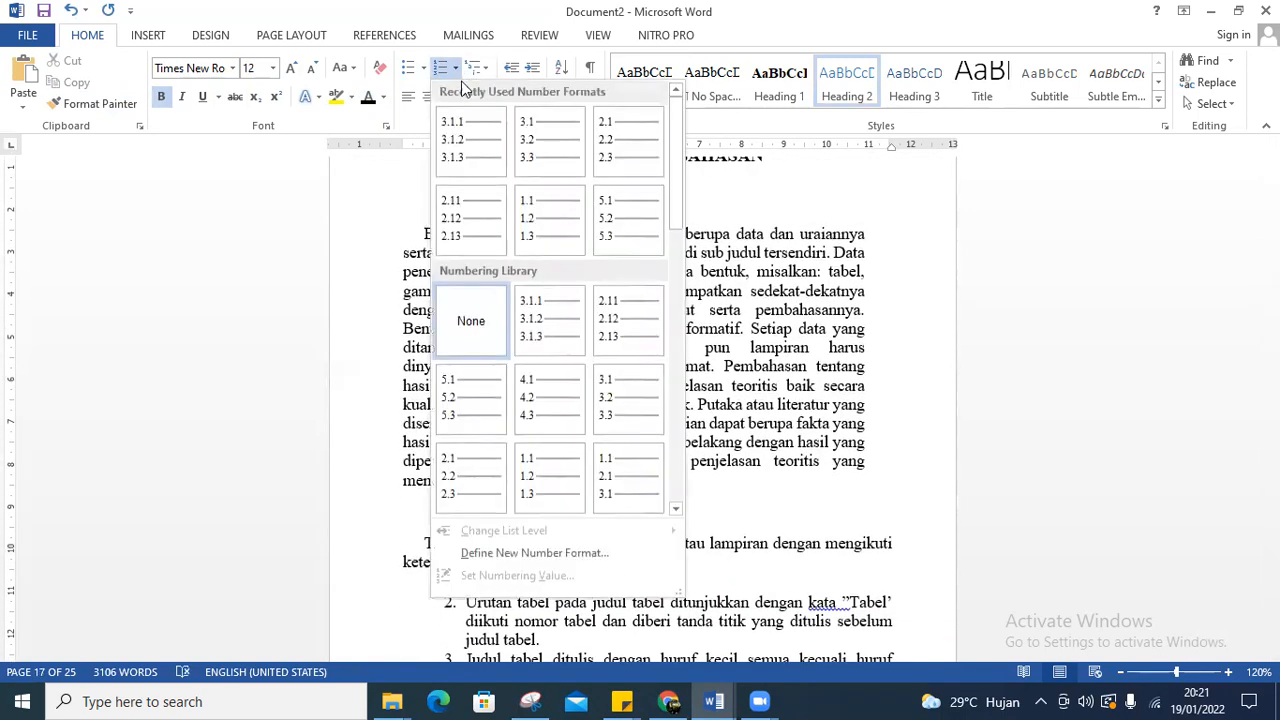
{"action": "left_click", "coordinate": [540, 396]}
{"action": "left_click_drag", "start_coordinate": [497, 151], "coordinate": [422, 167]}
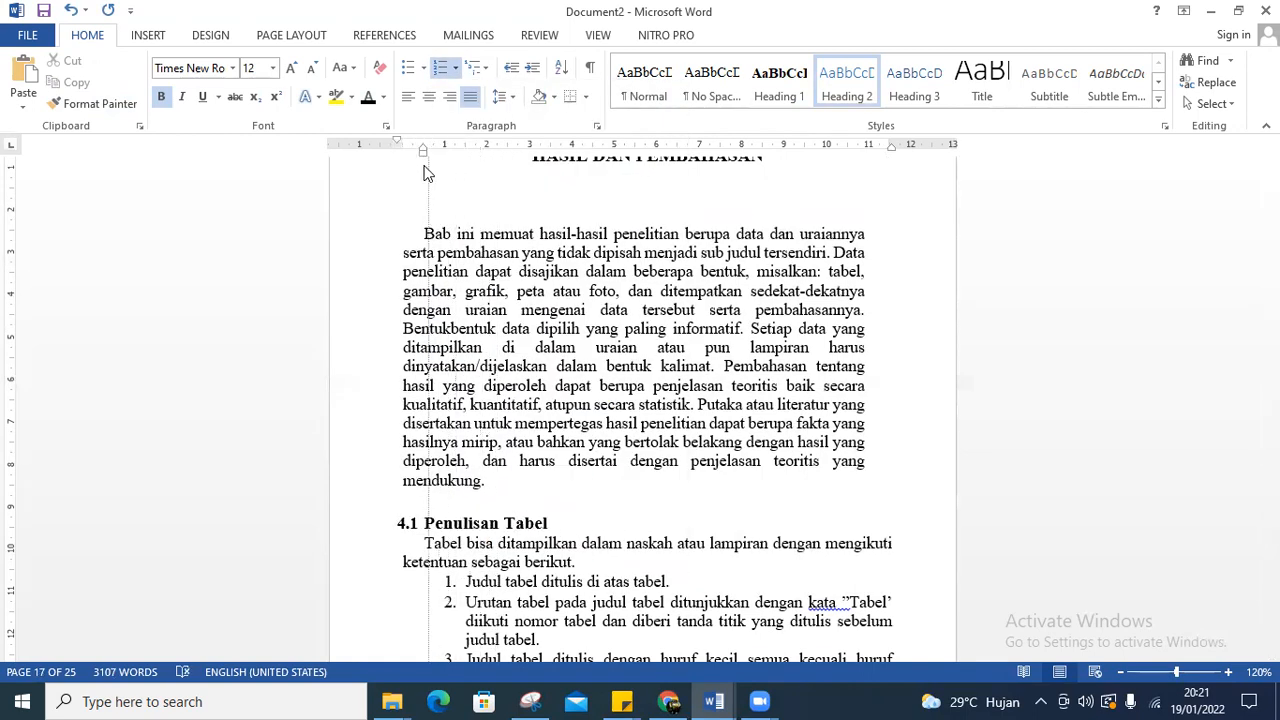
Copy the Penulisan Tabel subheading's formatting to the Penyajian Gambar subheading
{"action": "scroll", "coordinate": [532, 362], "scroll_direction": "down", "scroll_amount": 5}
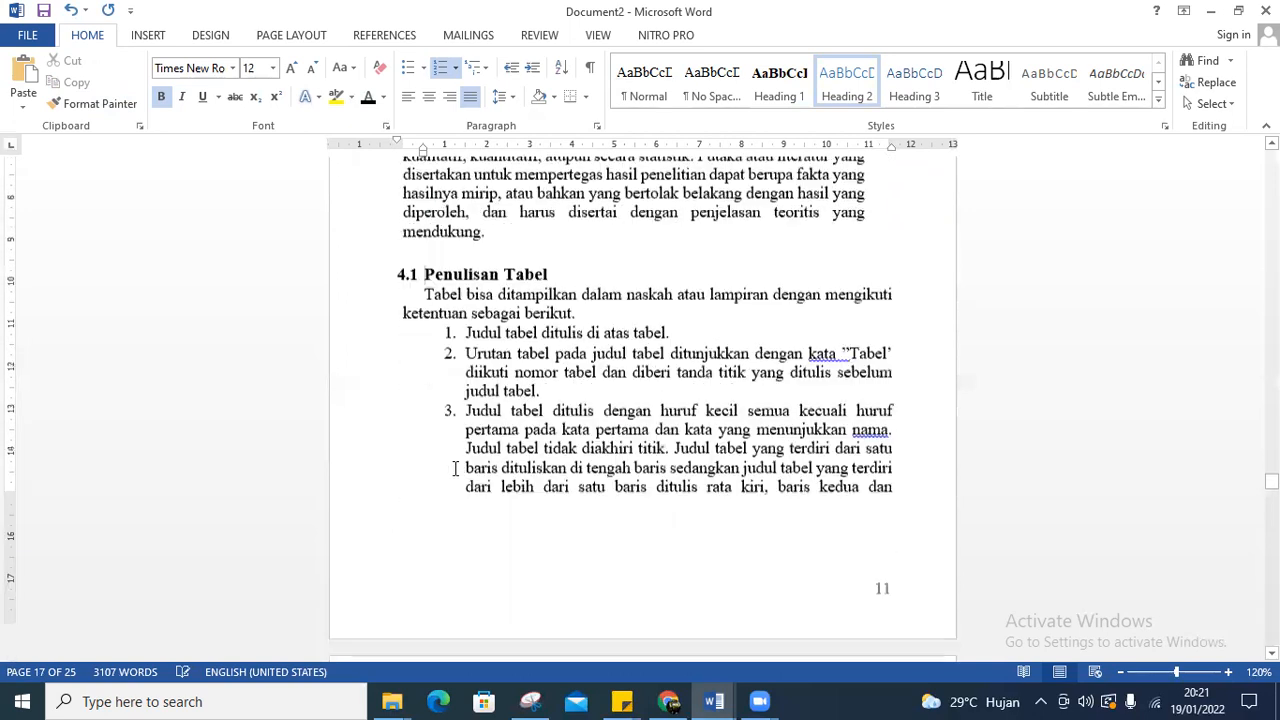
{"action": "left_click_drag", "start_coordinate": [427, 255], "coordinate": [540, 258]}
{"action": "left_click", "coordinate": [90, 103]}
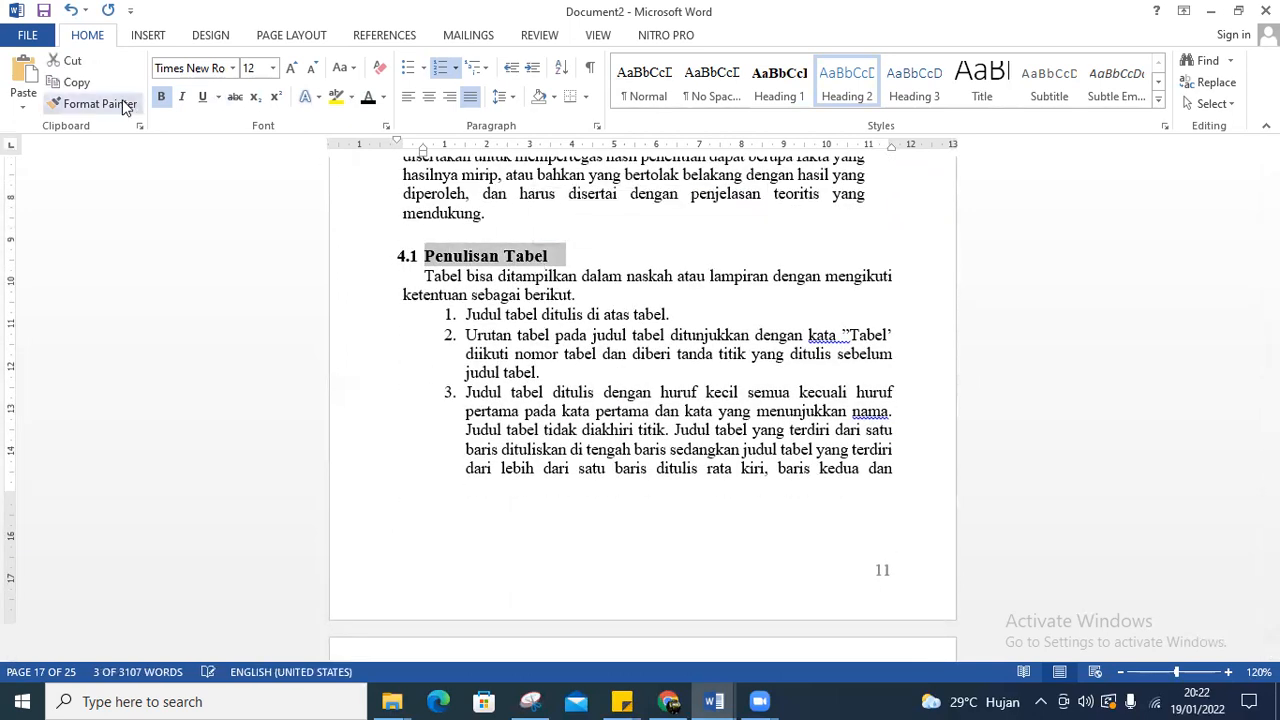
{"action": "scroll", "coordinate": [508, 446], "scroll_direction": "down", "scroll_amount": 2}
{"action": "scroll", "coordinate": [508, 447], "scroll_direction": "down", "scroll_amount": 20}
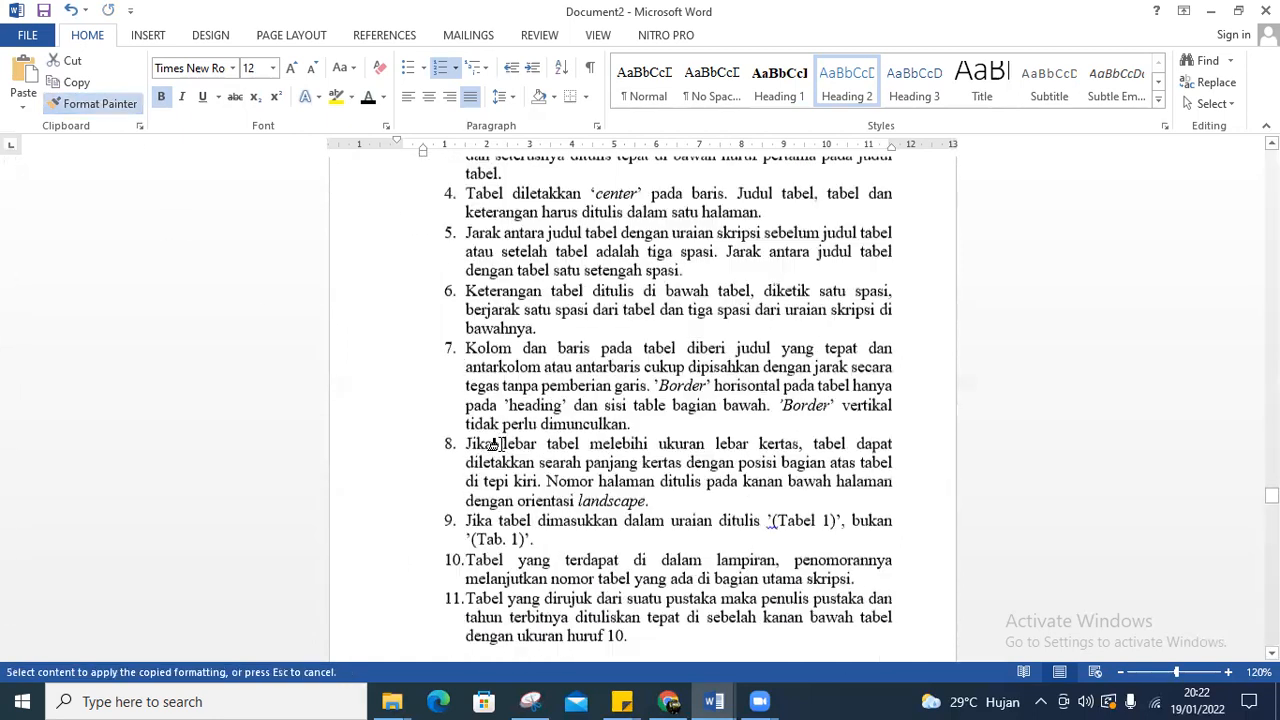
{"action": "scroll", "coordinate": [496, 444], "scroll_direction": "down", "scroll_amount": 3}
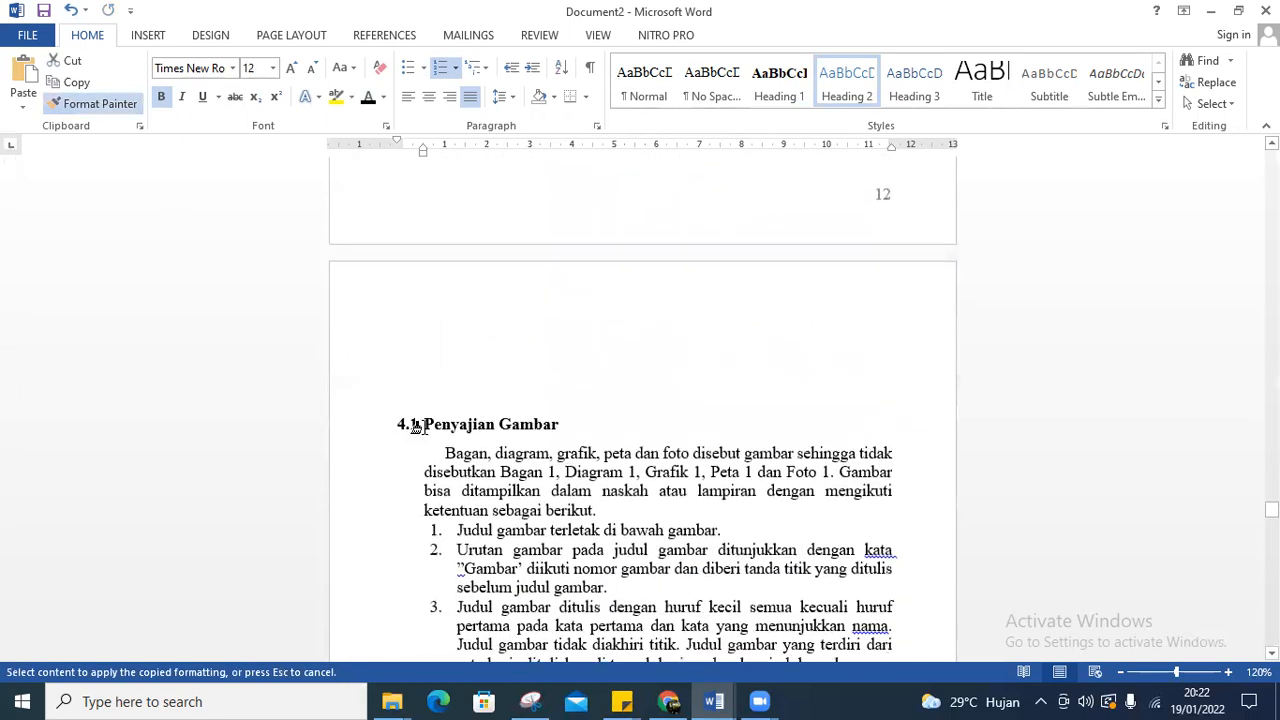
{"action": "left_click_drag", "start_coordinate": [424, 424], "coordinate": [571, 428]}
Delete the empty line above the BAB V Kesimpulan dan Saran heading
{"action": "scroll", "coordinate": [461, 410], "scroll_direction": "up", "scroll_amount": 12}
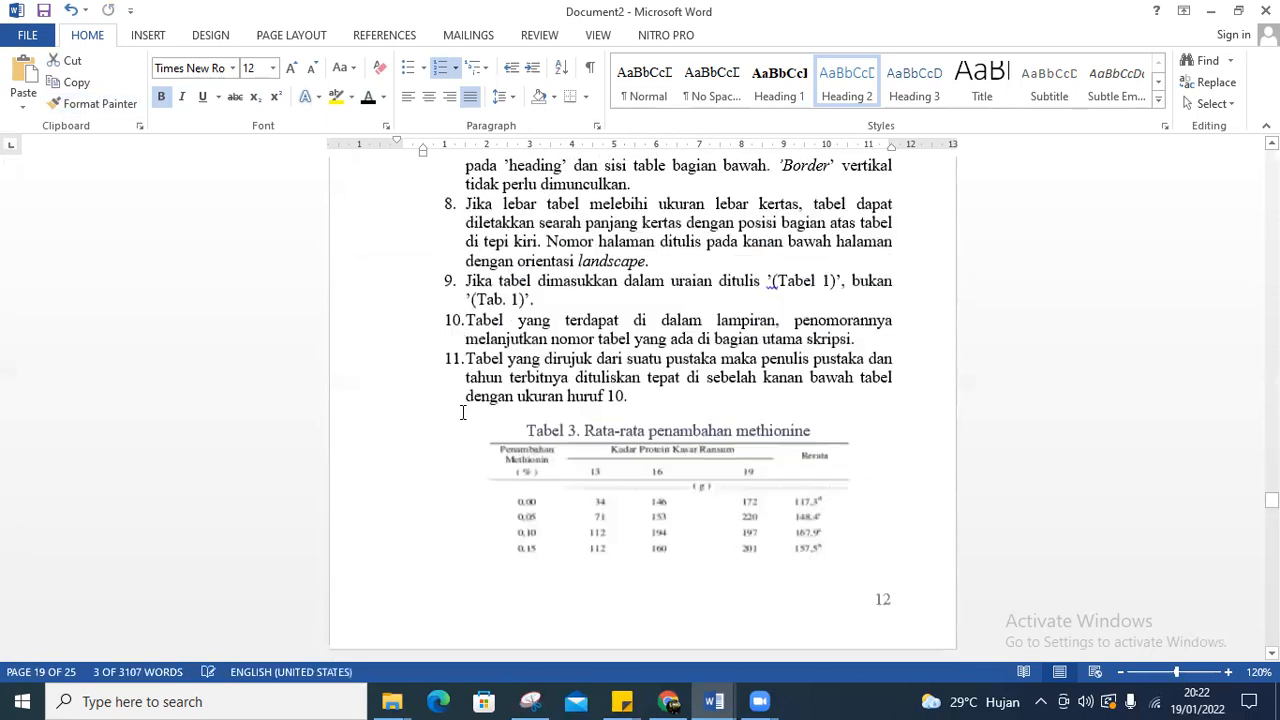
{"action": "scroll", "coordinate": [461, 410], "scroll_direction": "down", "scroll_amount": 20}
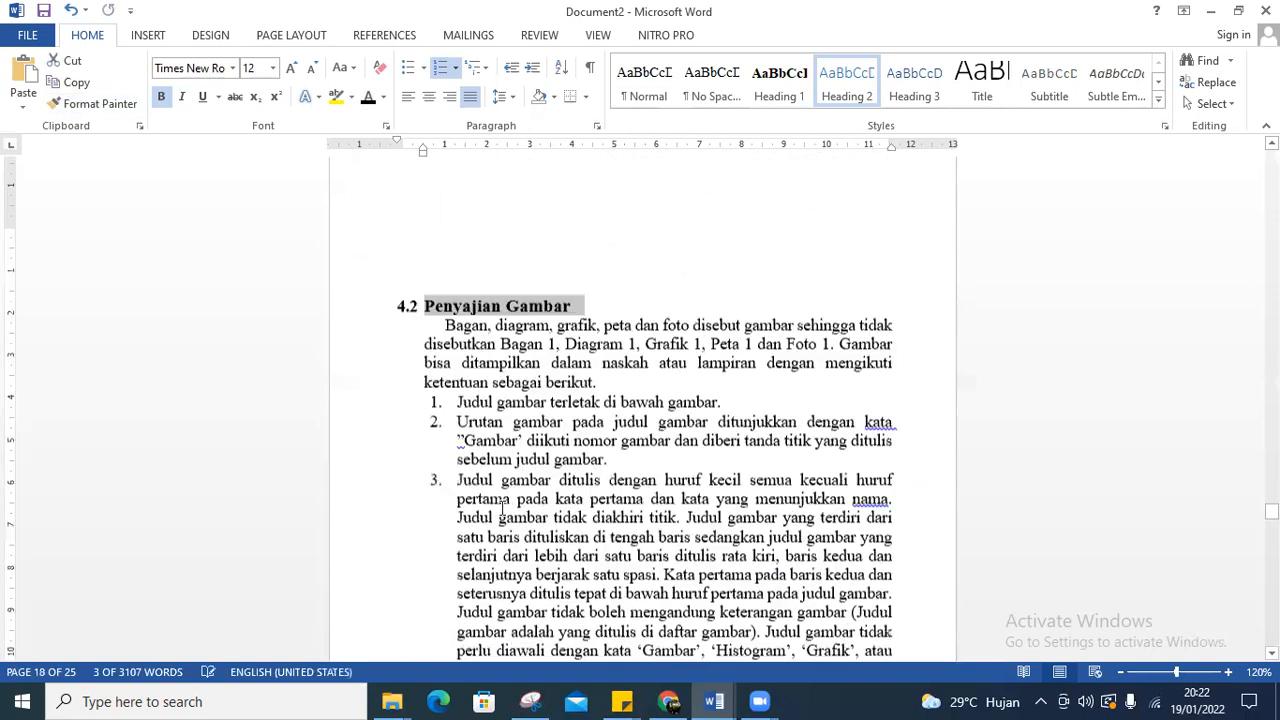
{"action": "scroll", "coordinate": [496, 502], "scroll_direction": "down", "scroll_amount": 20}
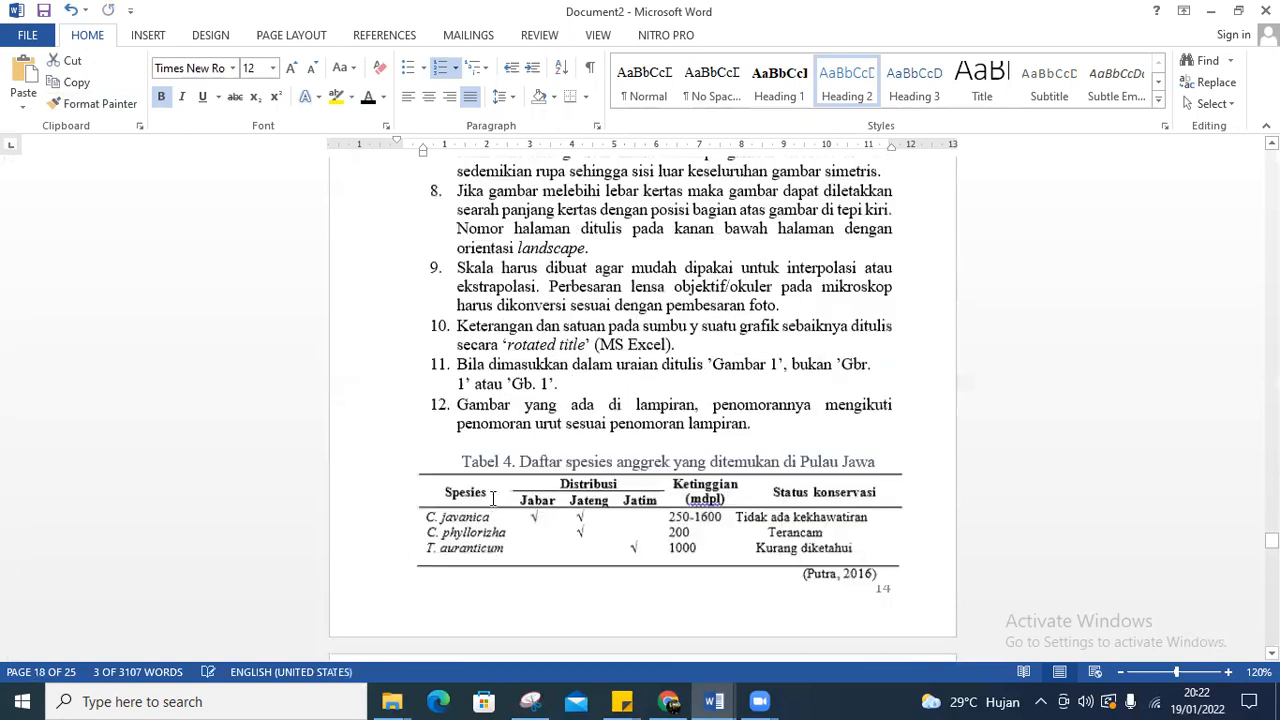
{"action": "scroll", "coordinate": [493, 495], "scroll_direction": "down", "scroll_amount": 20}
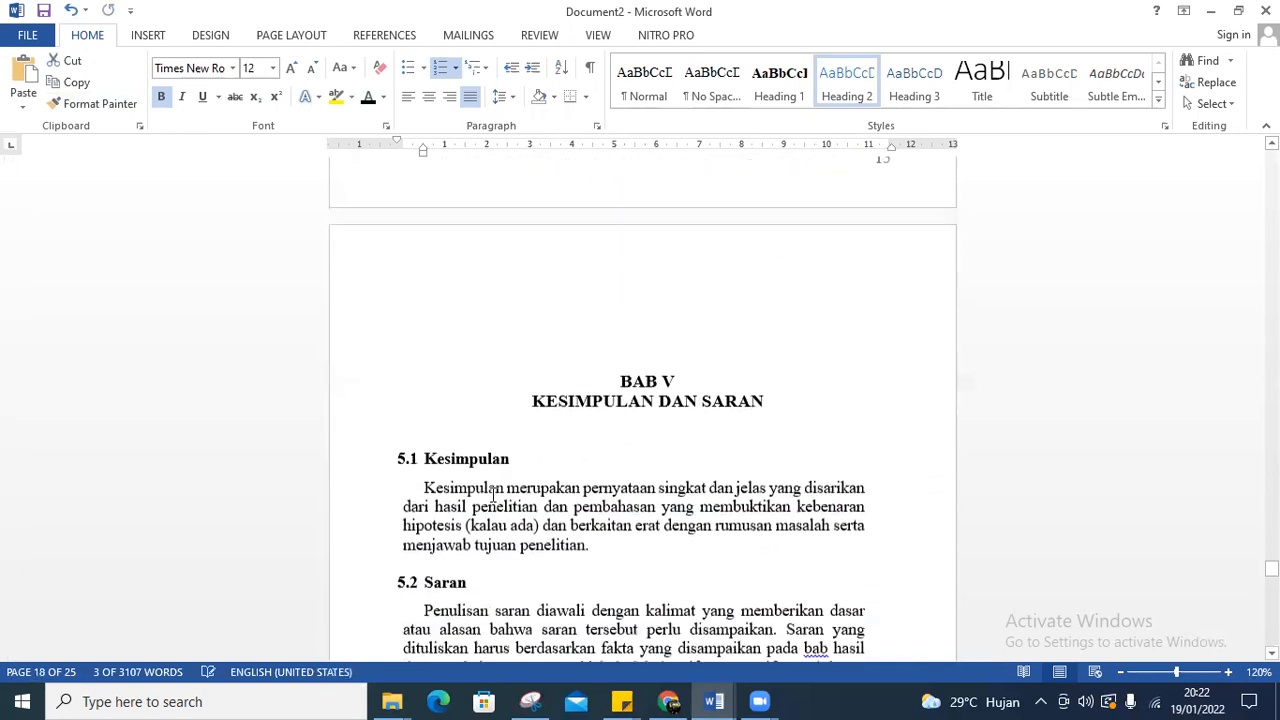
{"action": "left_click", "coordinate": [633, 332]}
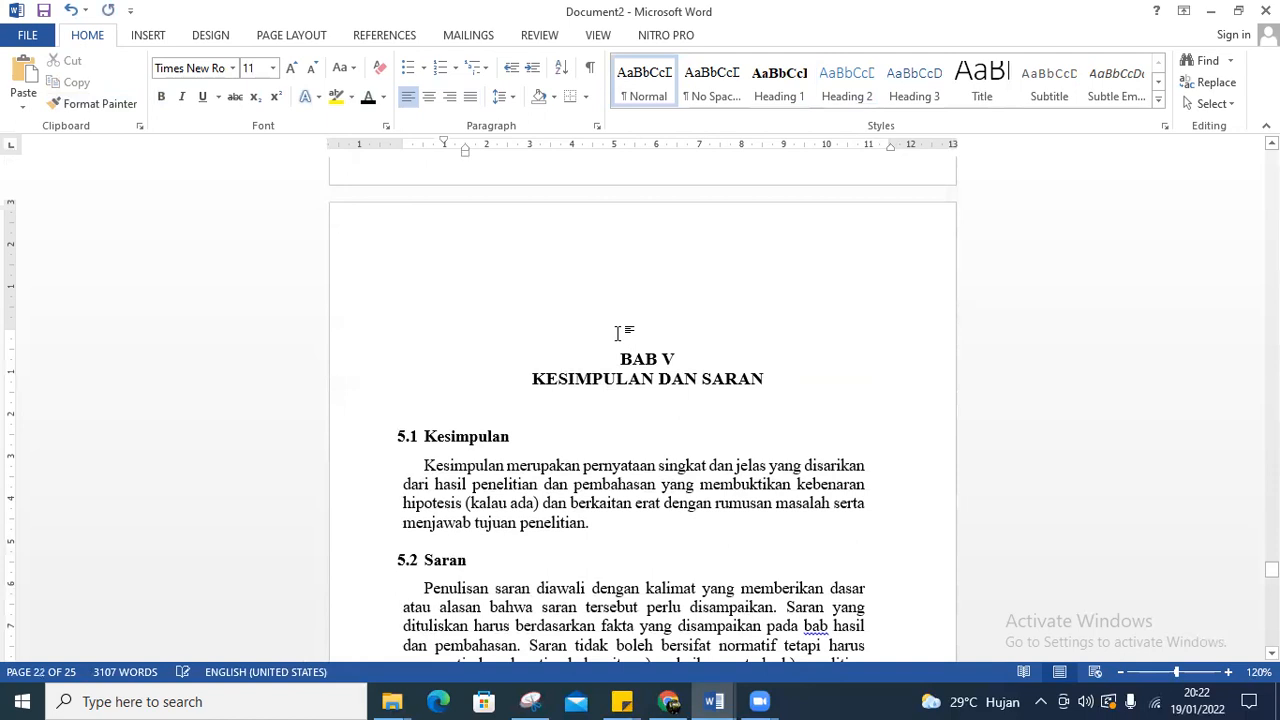
{"action": "key", "text": "BackSpace"}
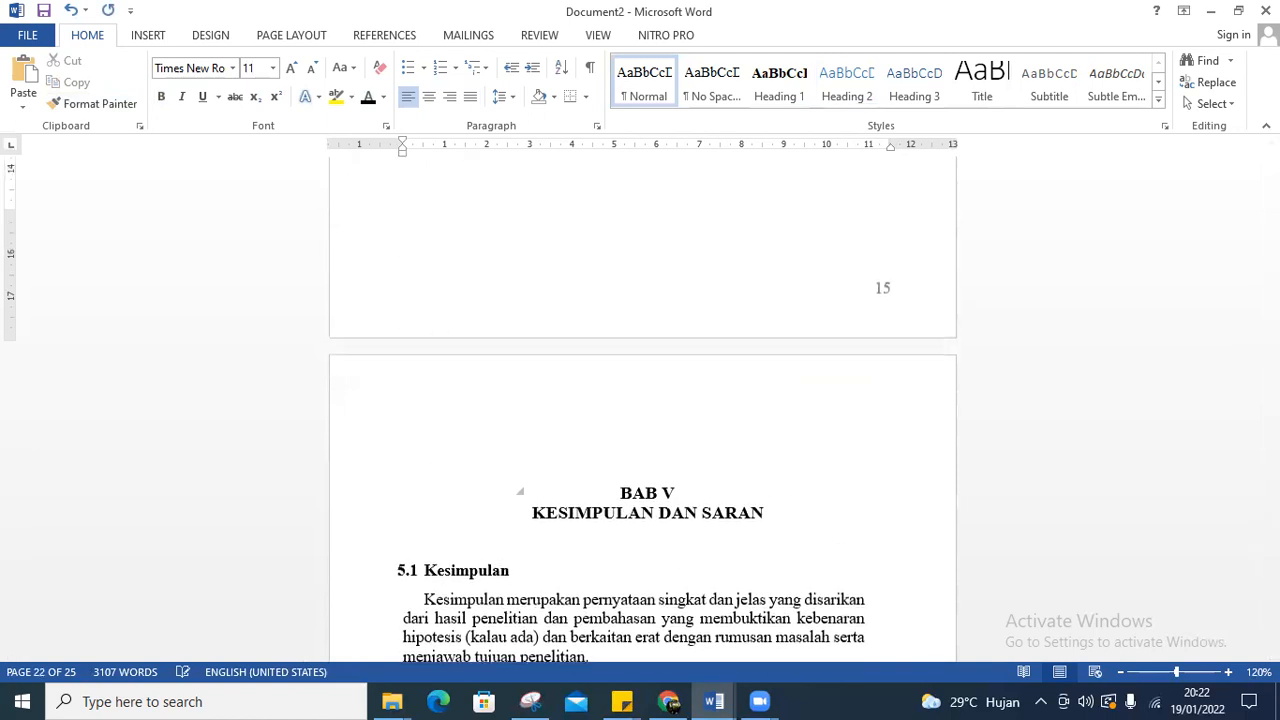
Apply the Heading 2 style to the Kesimpulan subheading in BAB V
{"action": "scroll", "coordinate": [579, 503], "scroll_direction": "down", "scroll_amount": 3}
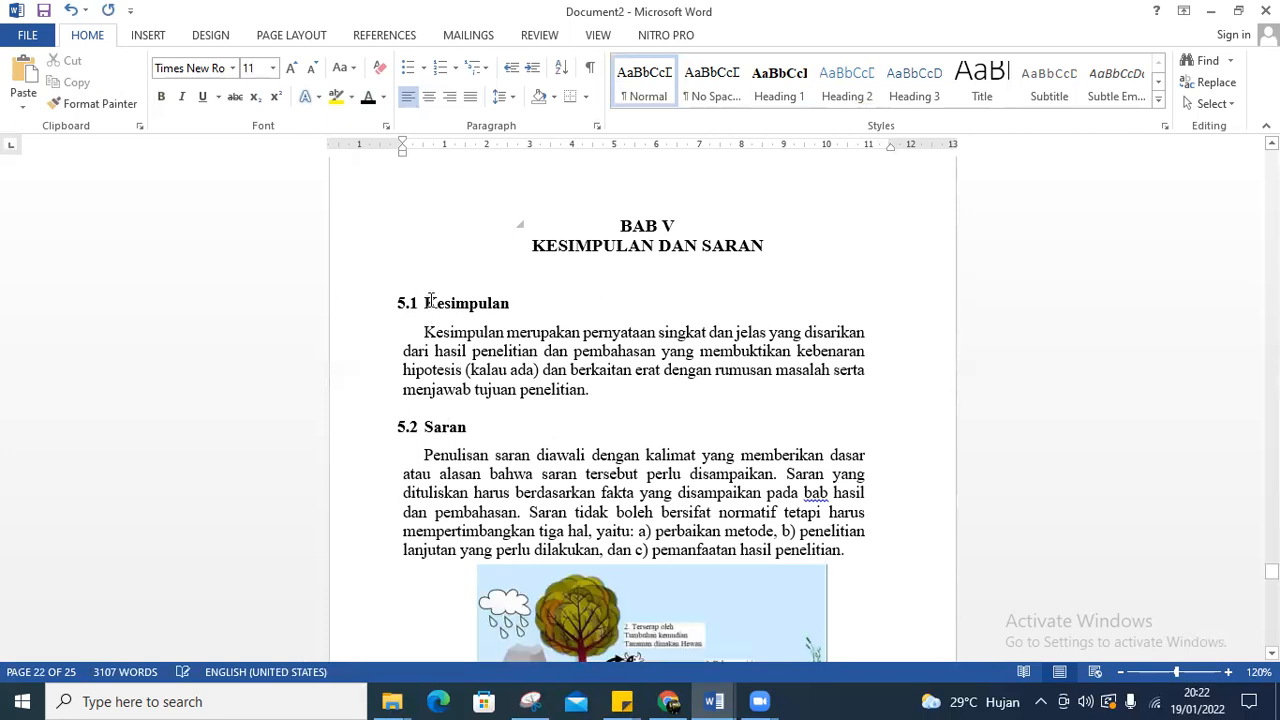
{"action": "left_click_drag", "start_coordinate": [440, 302], "coordinate": [514, 303]}
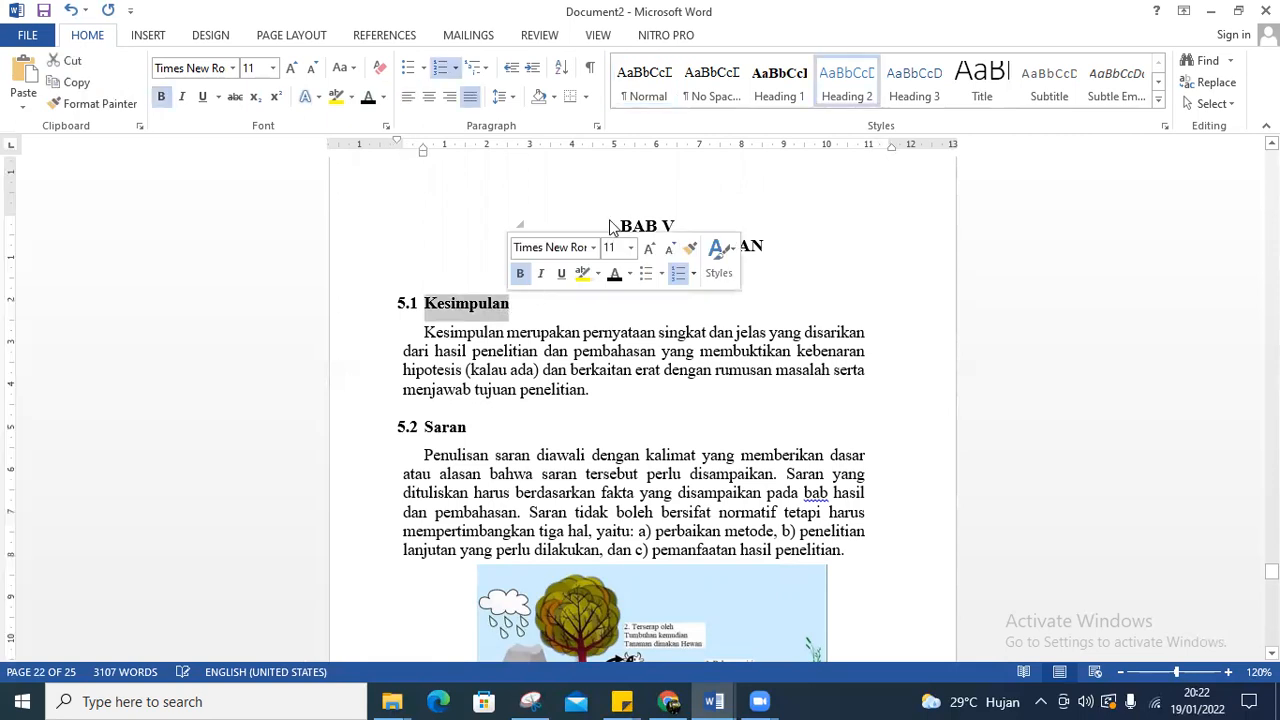
{"action": "left_click", "coordinate": [836, 92]}
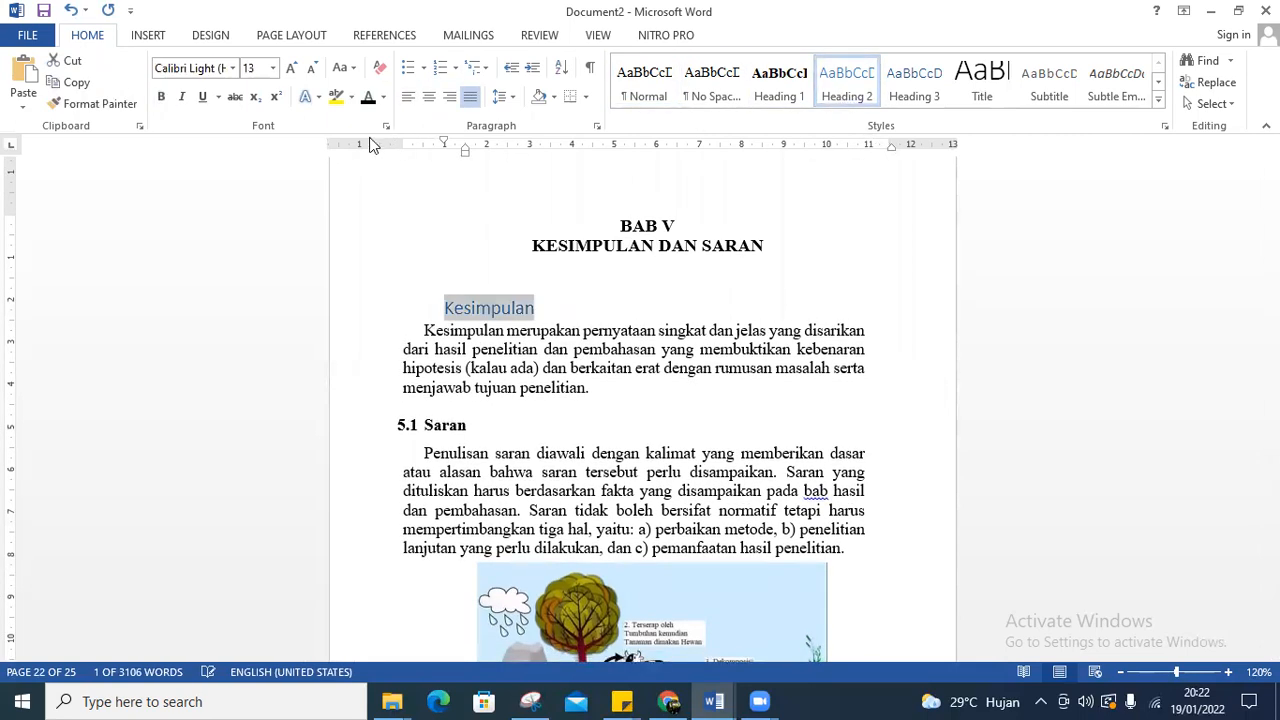
Format the Kesimpulan subheading as Times New Roman, size 12, bold and black
{"action": "left_click", "coordinate": [216, 66]}
{"action": "type", "text": "Times New Ro"}
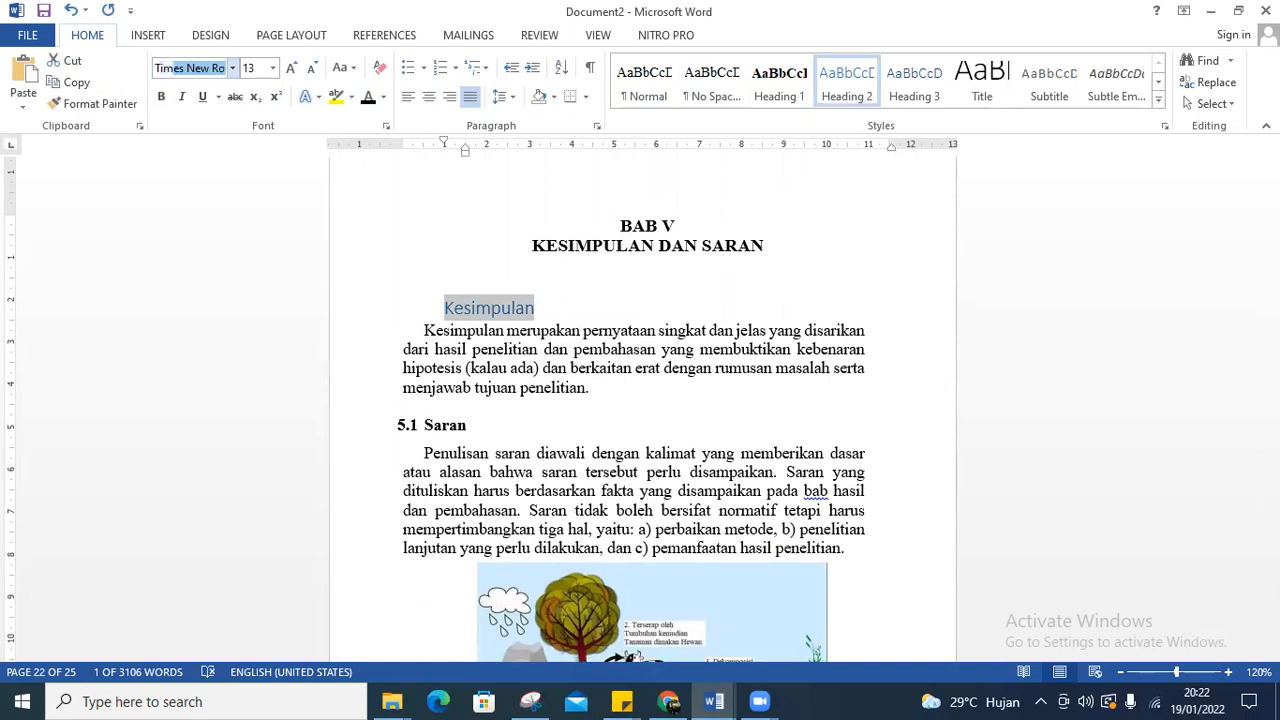
{"action": "key", "text": "Return"}
{"action": "left_click", "coordinate": [249, 70]}
{"action": "type", "text": "12"}
{"action": "key", "text": "Return"}
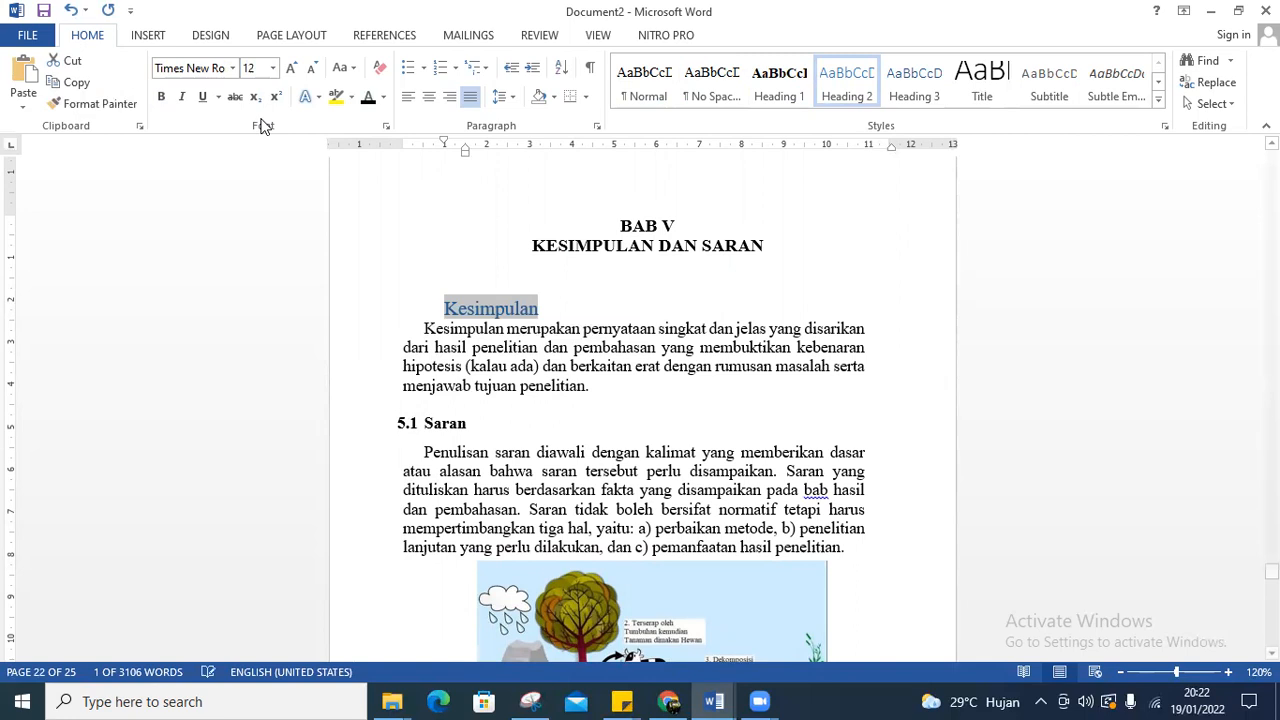
{"action": "left_click", "coordinate": [161, 96]}
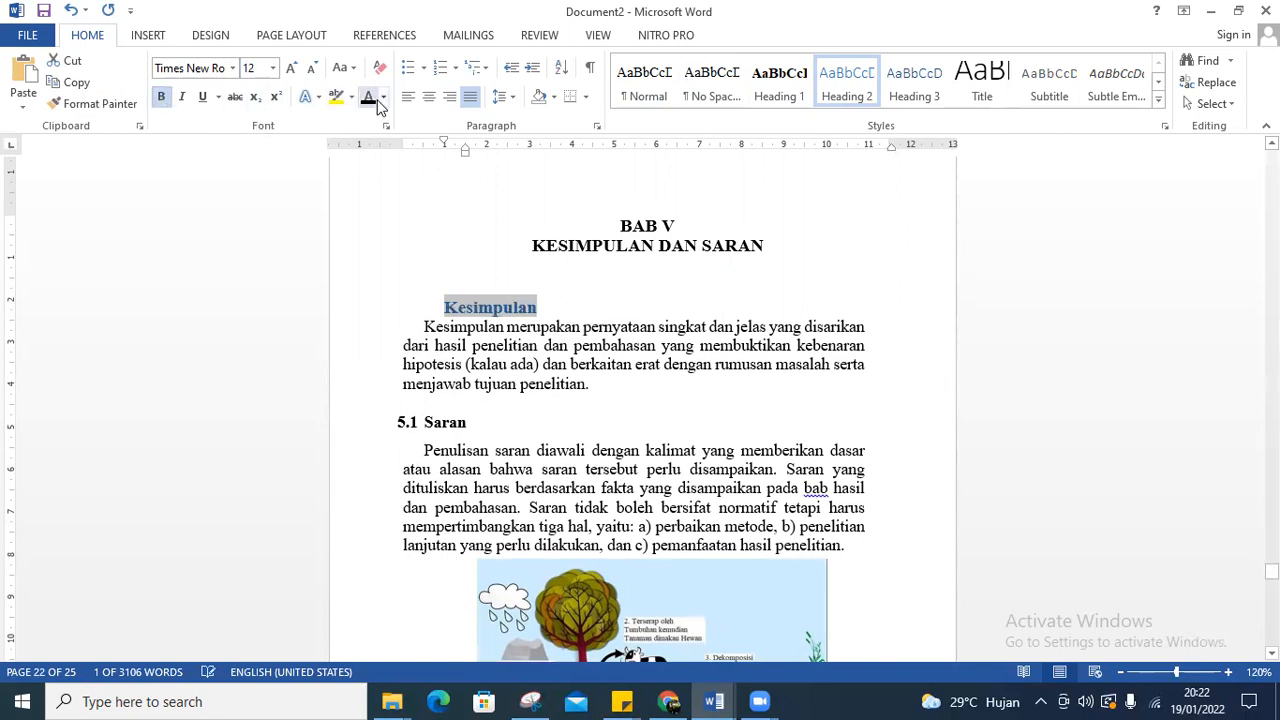
{"action": "left_click", "coordinate": [368, 97]}
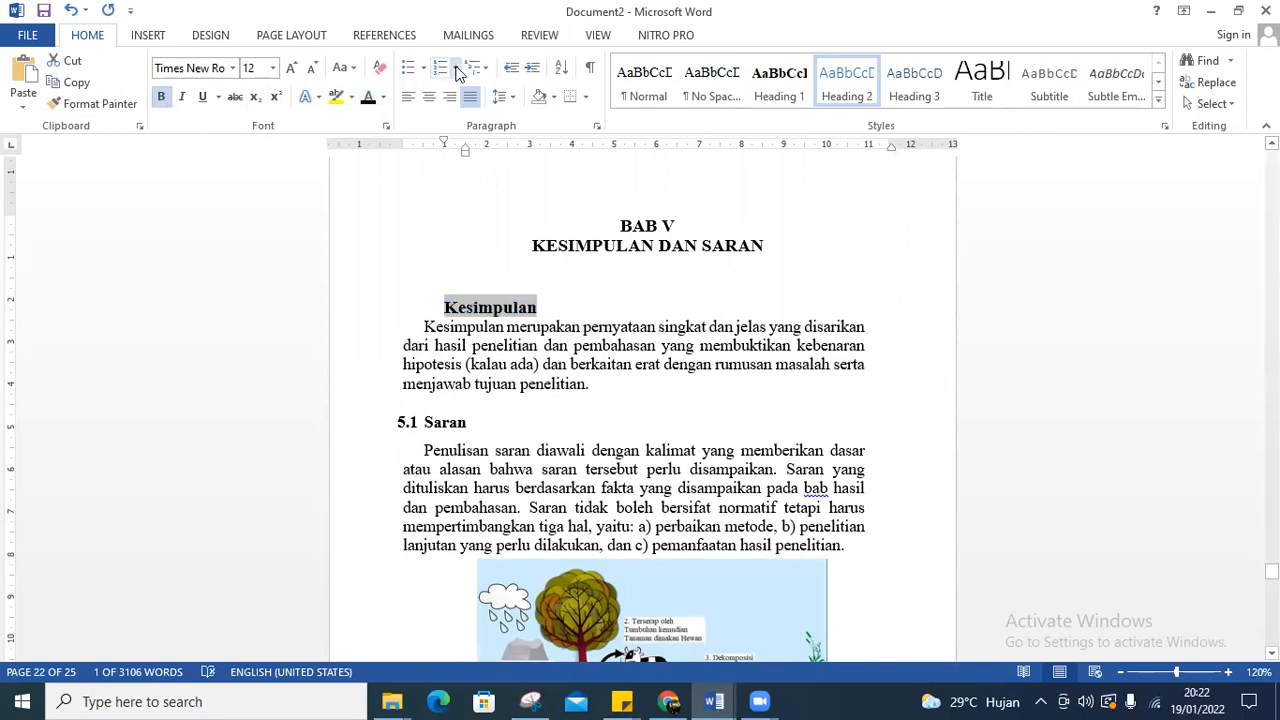
Number the Kesimpulan subheading in the 5.1, 5.2 format, colour the number black and set the left indent to about 0.5 cm
{"action": "left_click", "coordinate": [454, 68]}
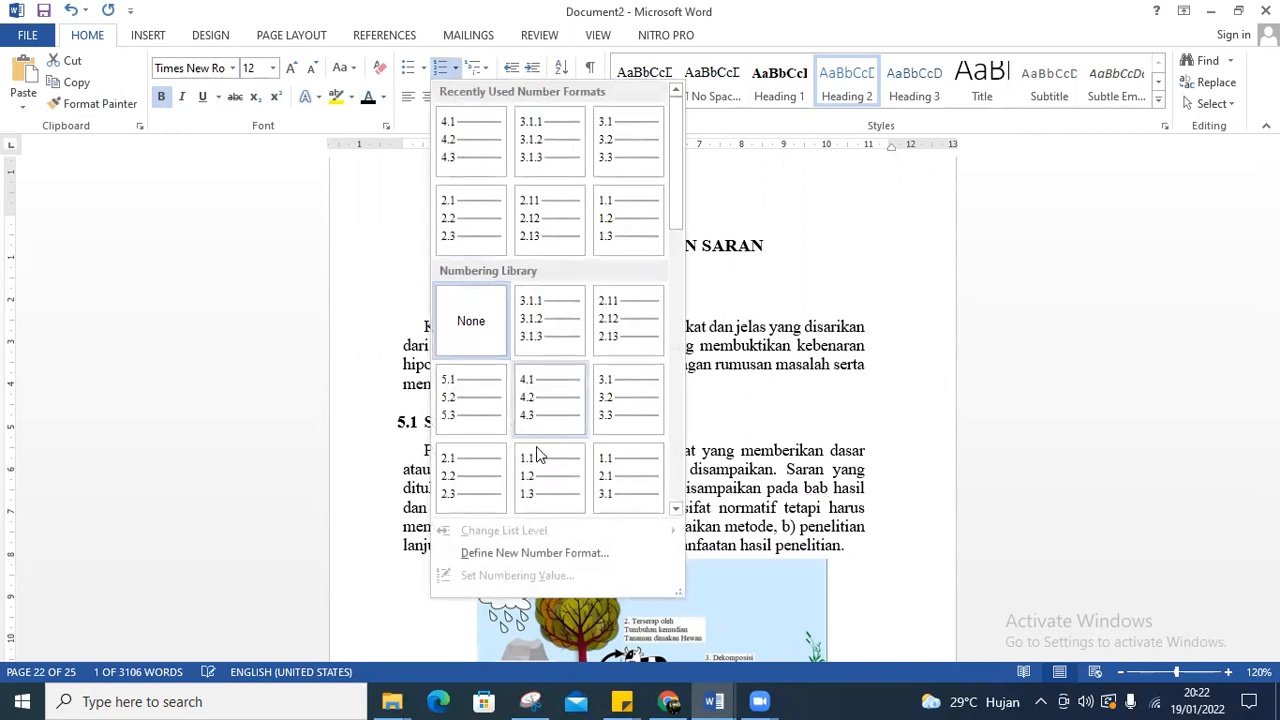
{"action": "left_click", "coordinate": [477, 420]}
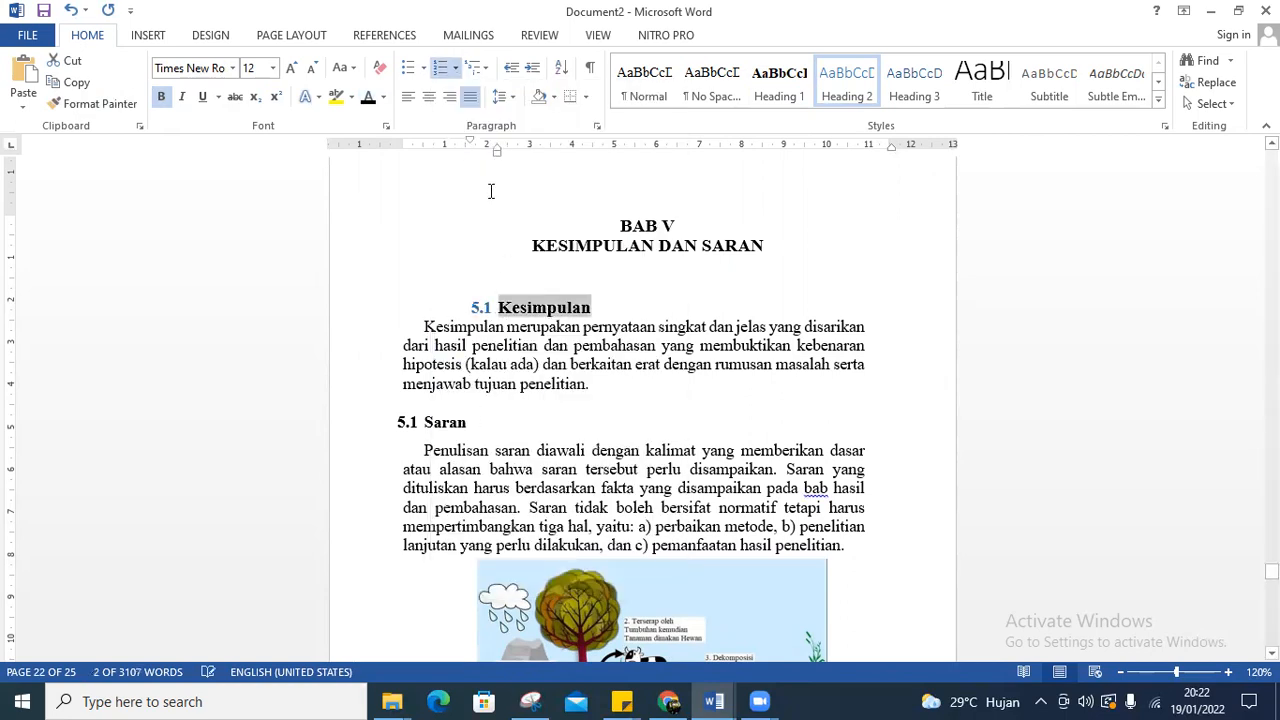
{"action": "left_click", "coordinate": [480, 307]}
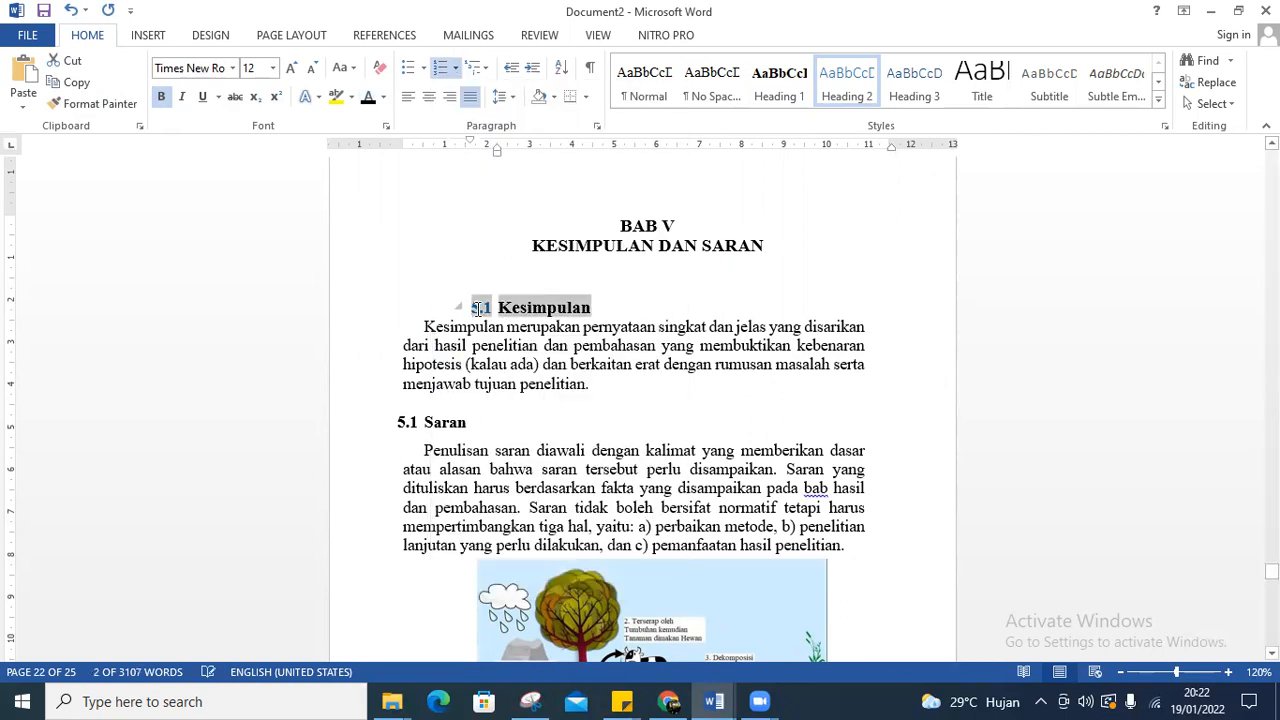
{"action": "left_click", "coordinate": [368, 97]}
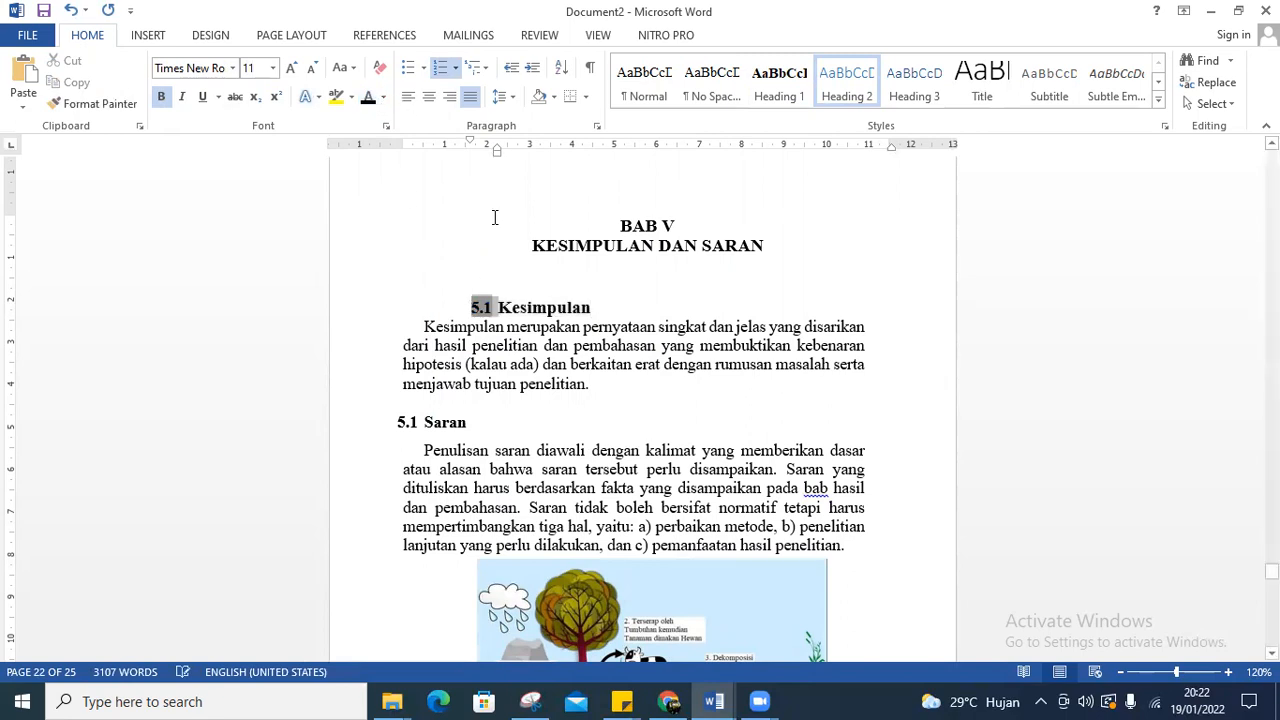
{"action": "left_click", "coordinate": [500, 305]}
{"action": "left_click_drag", "start_coordinate": [496, 154], "coordinate": [425, 177]}
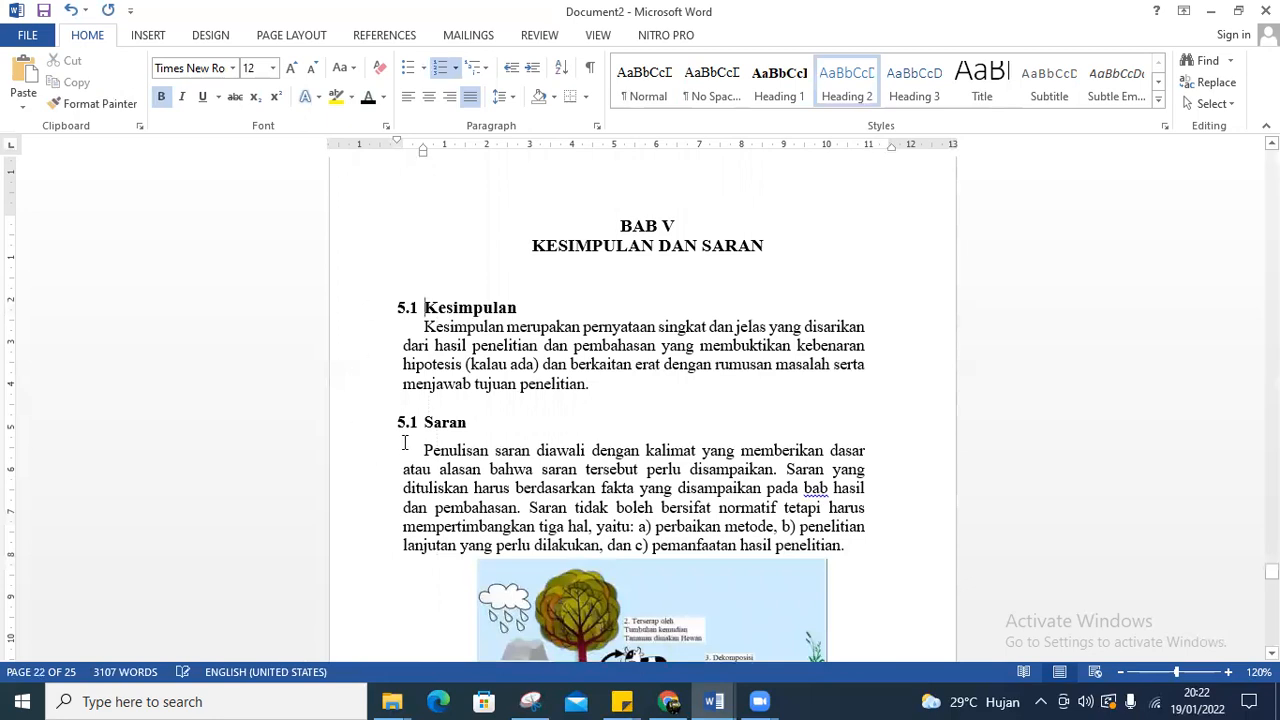
Copy the Kesimpulan subheading's formatting to the Saran subheading
{"action": "left_click_drag", "start_coordinate": [423, 307], "coordinate": [517, 305]}
{"action": "left_click", "coordinate": [97, 103]}
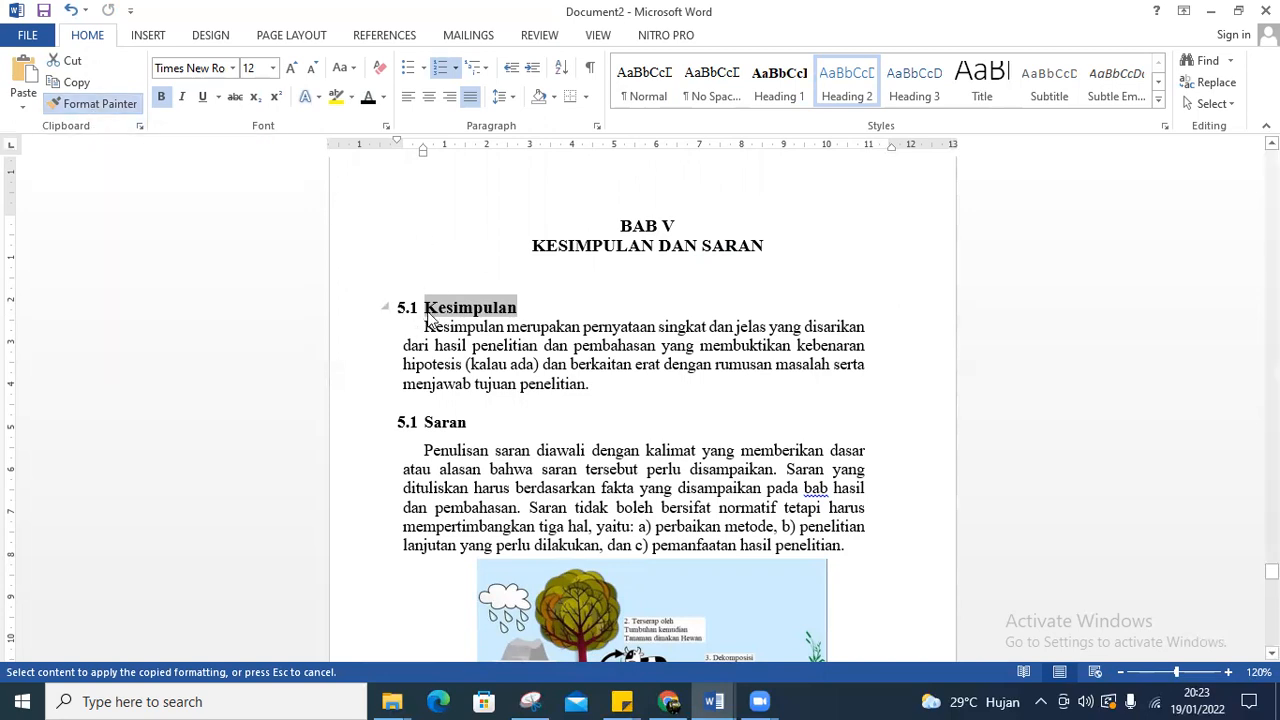
{"action": "left_click_drag", "start_coordinate": [422, 426], "coordinate": [465, 422]}
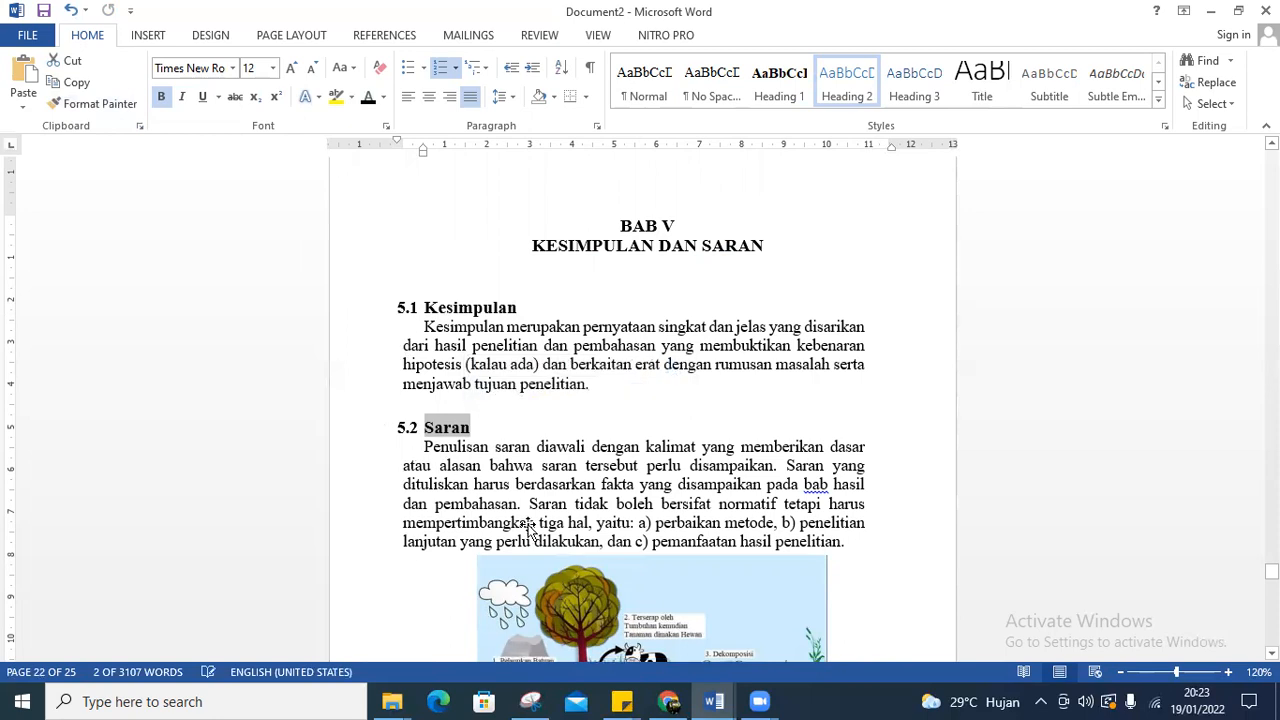
{"action": "scroll", "coordinate": [520, 491], "scroll_direction": "down", "scroll_amount": 15}
{"action": "scroll", "coordinate": [525, 486], "scroll_direction": "down", "scroll_amount": 2}
{"action": "scroll", "coordinate": [546, 420], "scroll_direction": "up", "scroll_amount": 15}
{"action": "scroll", "coordinate": [476, 386], "scroll_direction": "up", "scroll_amount": 3}
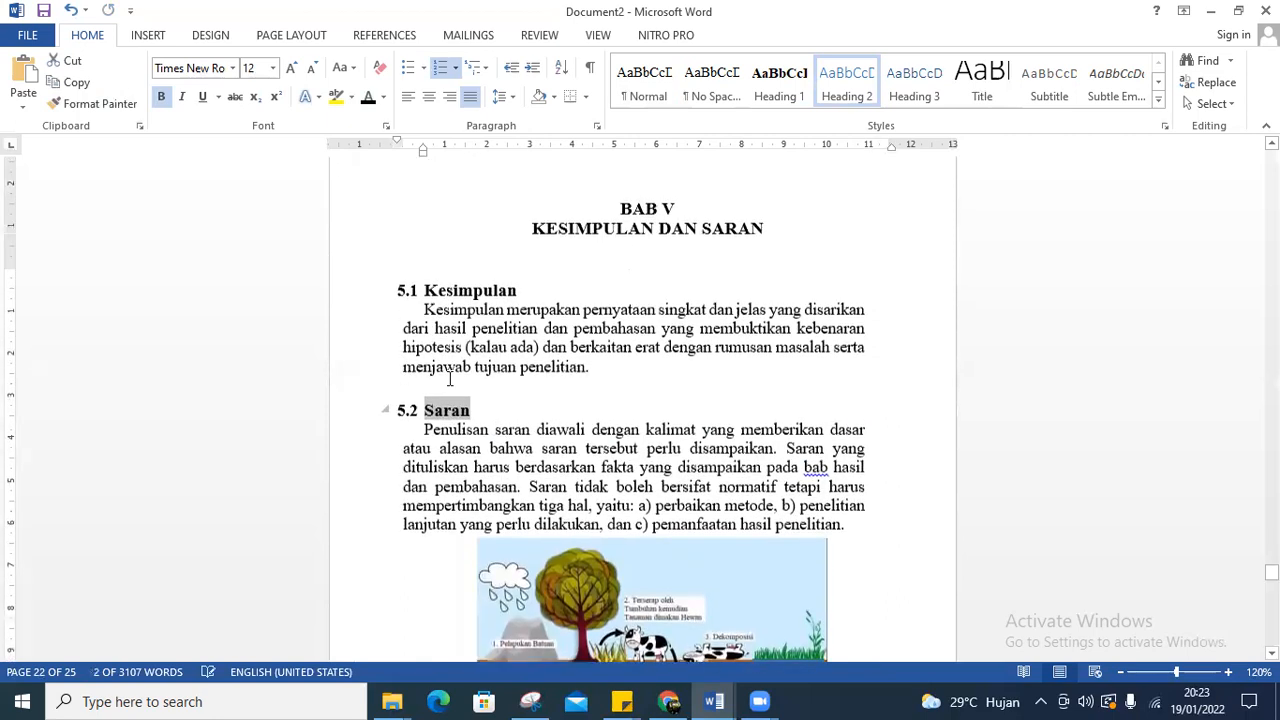
{"action": "left_click", "coordinate": [508, 554]}
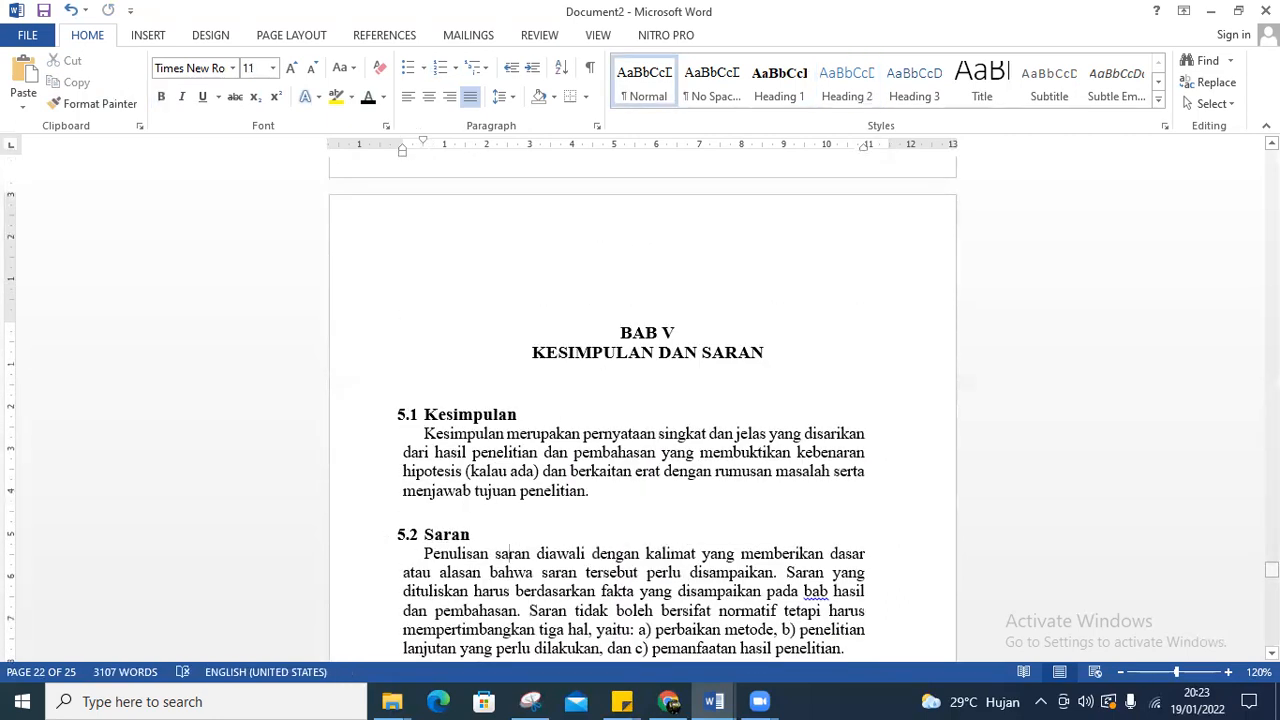
Open the custom table of contents settings for the empty line below the DAFTAR ISI heading
{"action": "left_click_drag", "start_coordinate": [1271, 570], "coordinate": [1271, 213]}
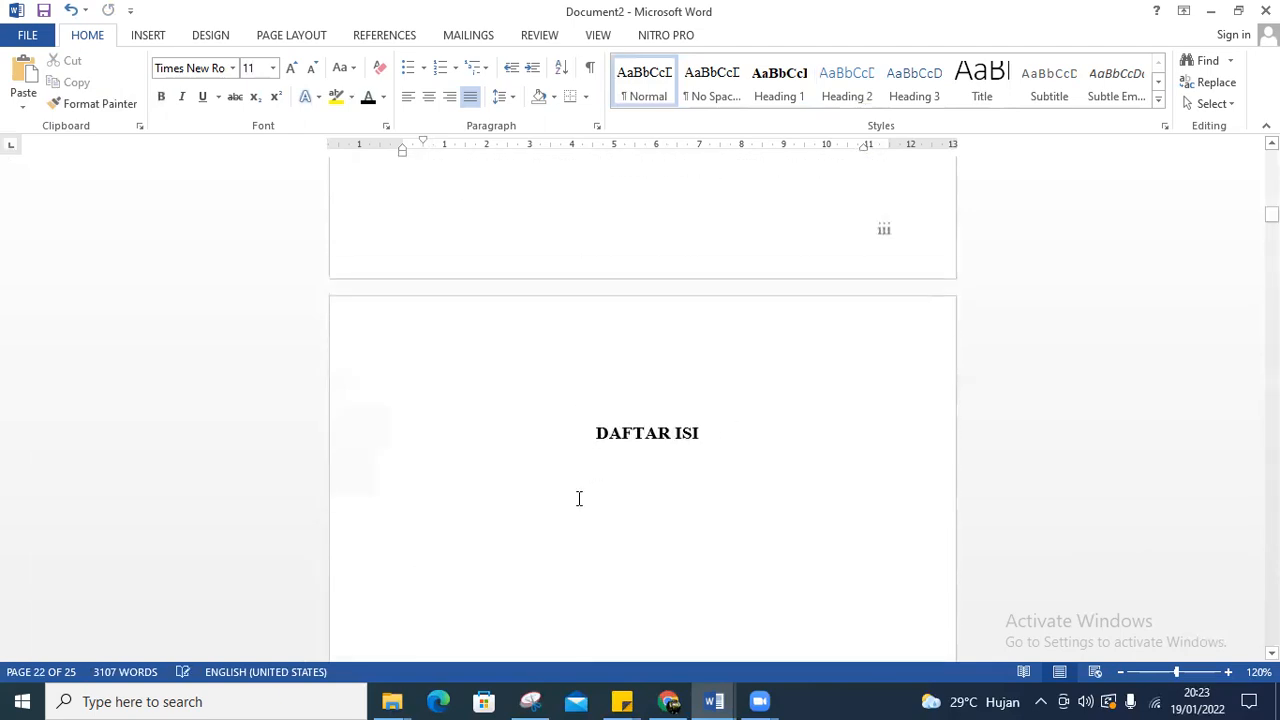
{"action": "left_click", "coordinate": [465, 470]}
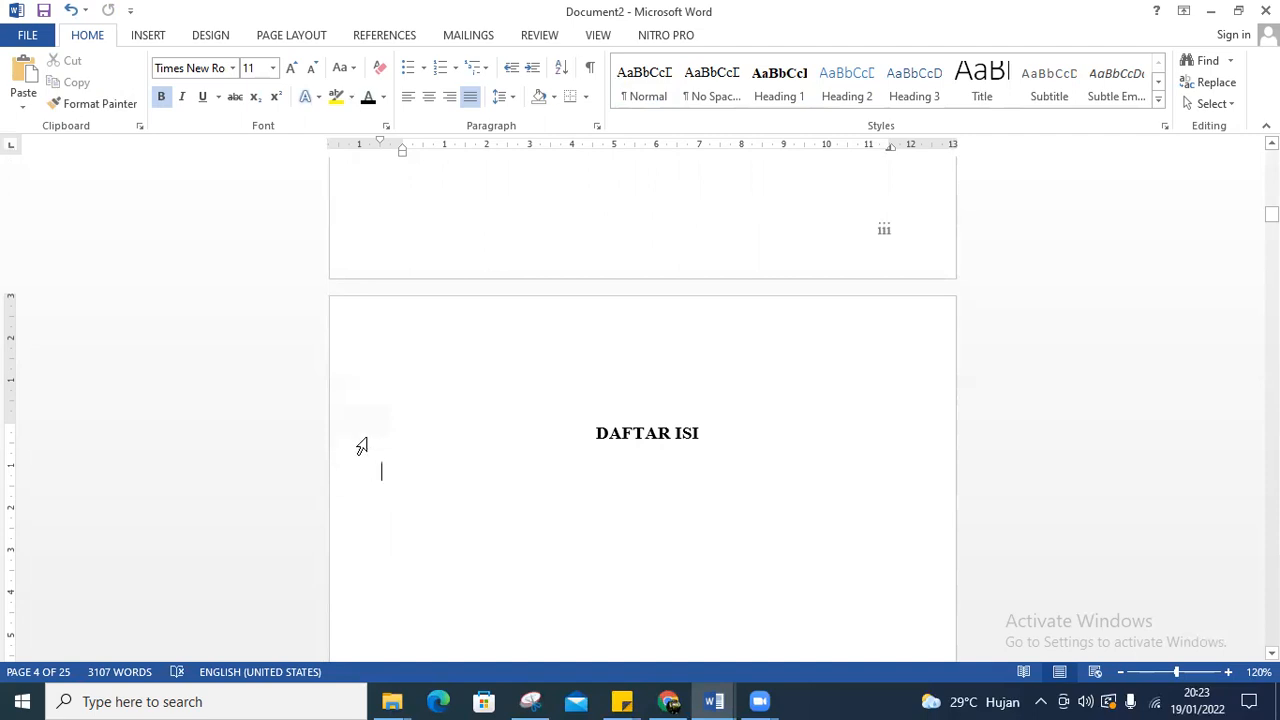
{"action": "left_click", "coordinate": [380, 35]}
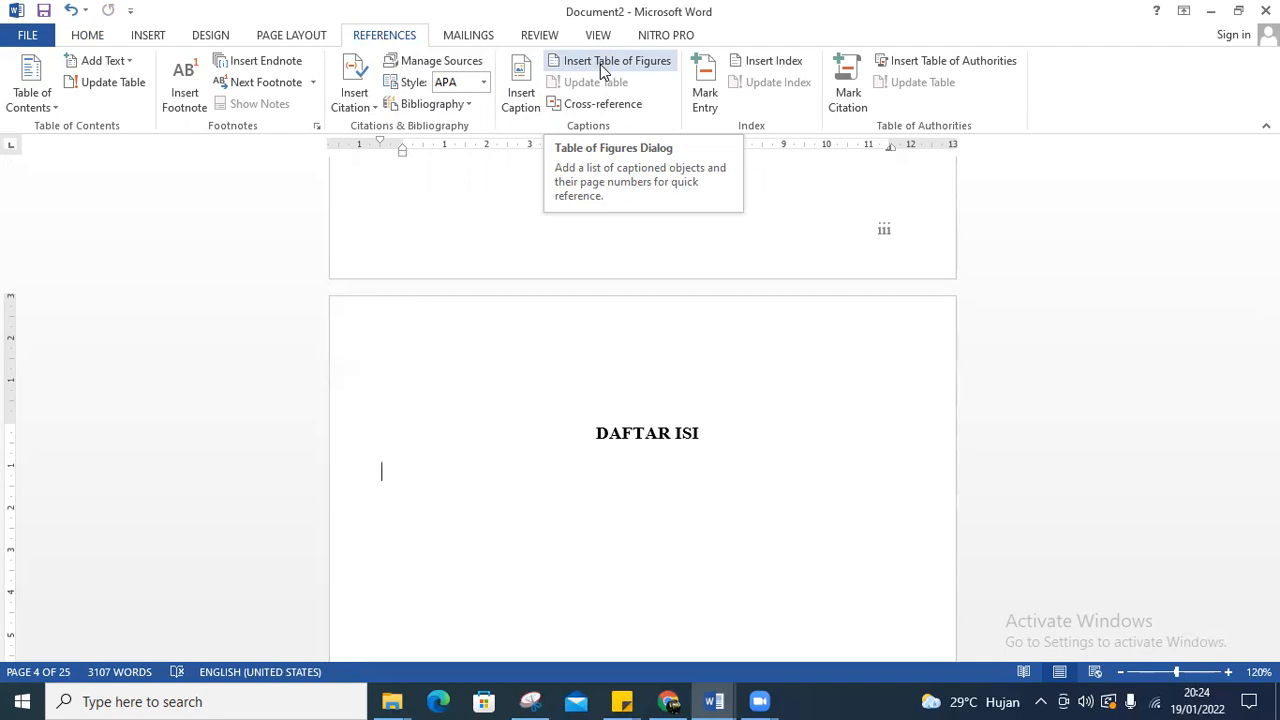
{"action": "left_click", "coordinate": [44, 108]}
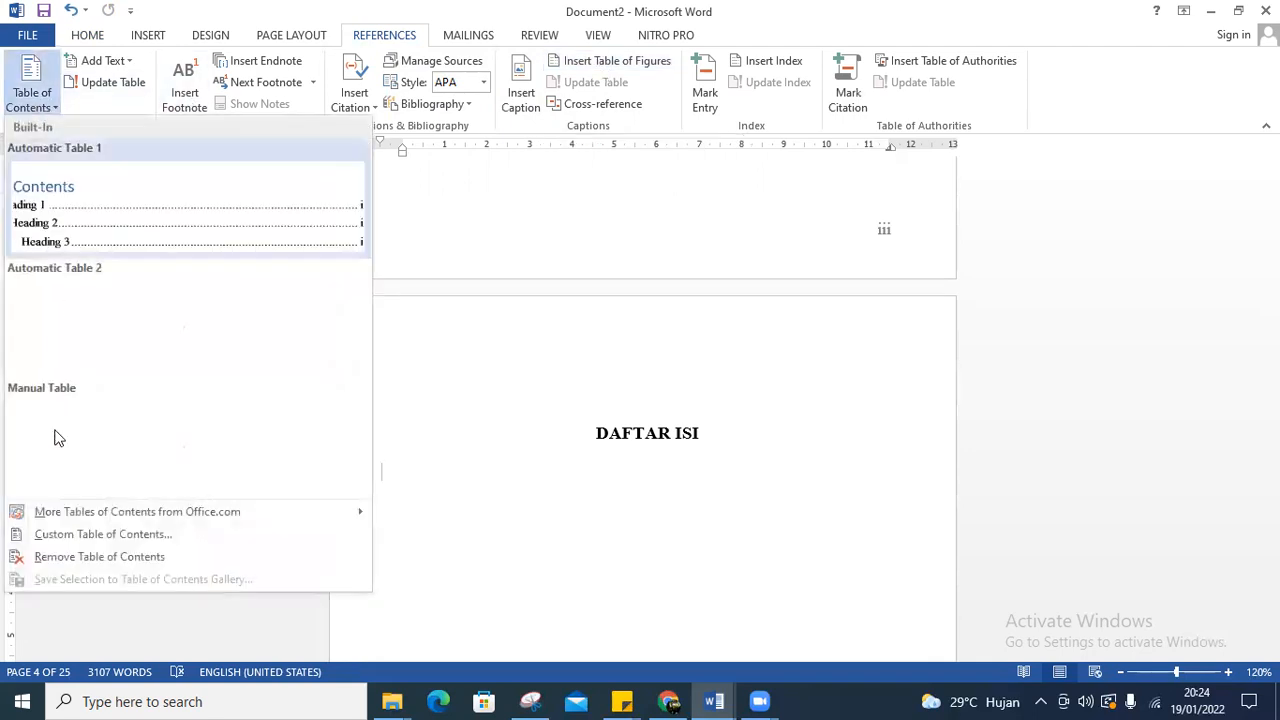
{"action": "left_click", "coordinate": [62, 538]}
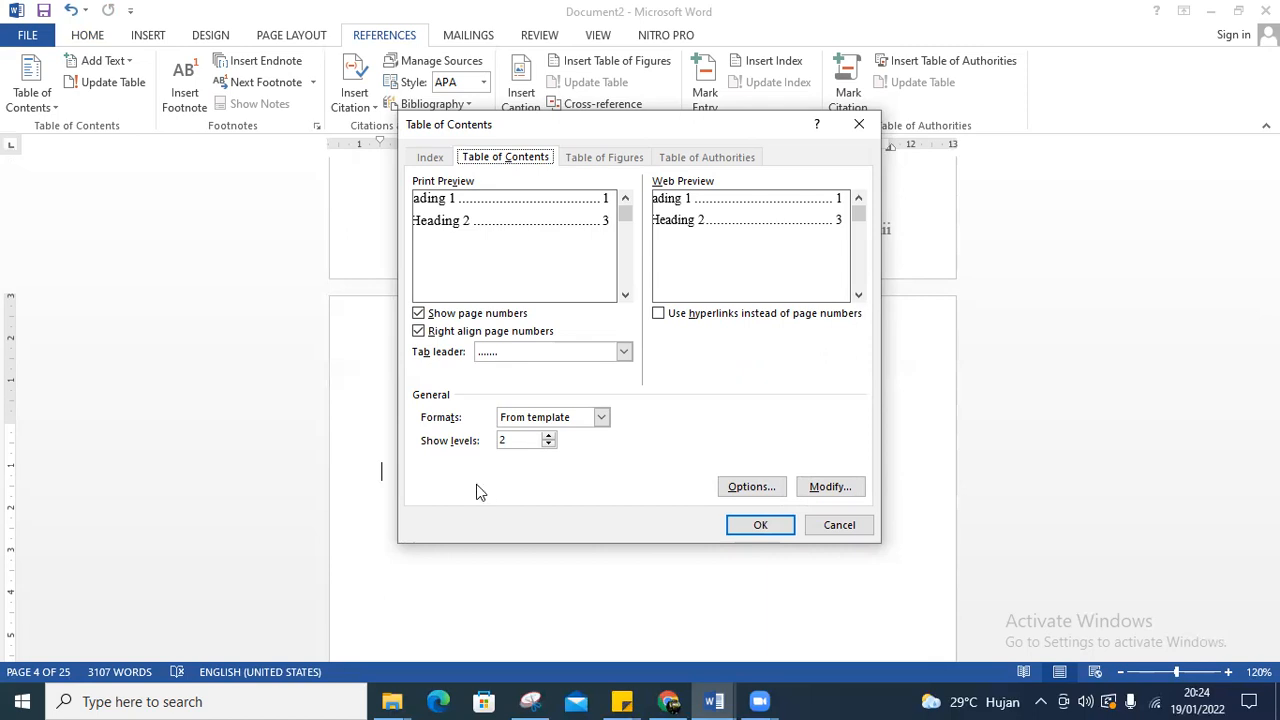
Try three heading levels and hyperlinks instead of page numbers for the table of contents, reverting each setting
{"action": "left_click", "coordinate": [549, 437]}
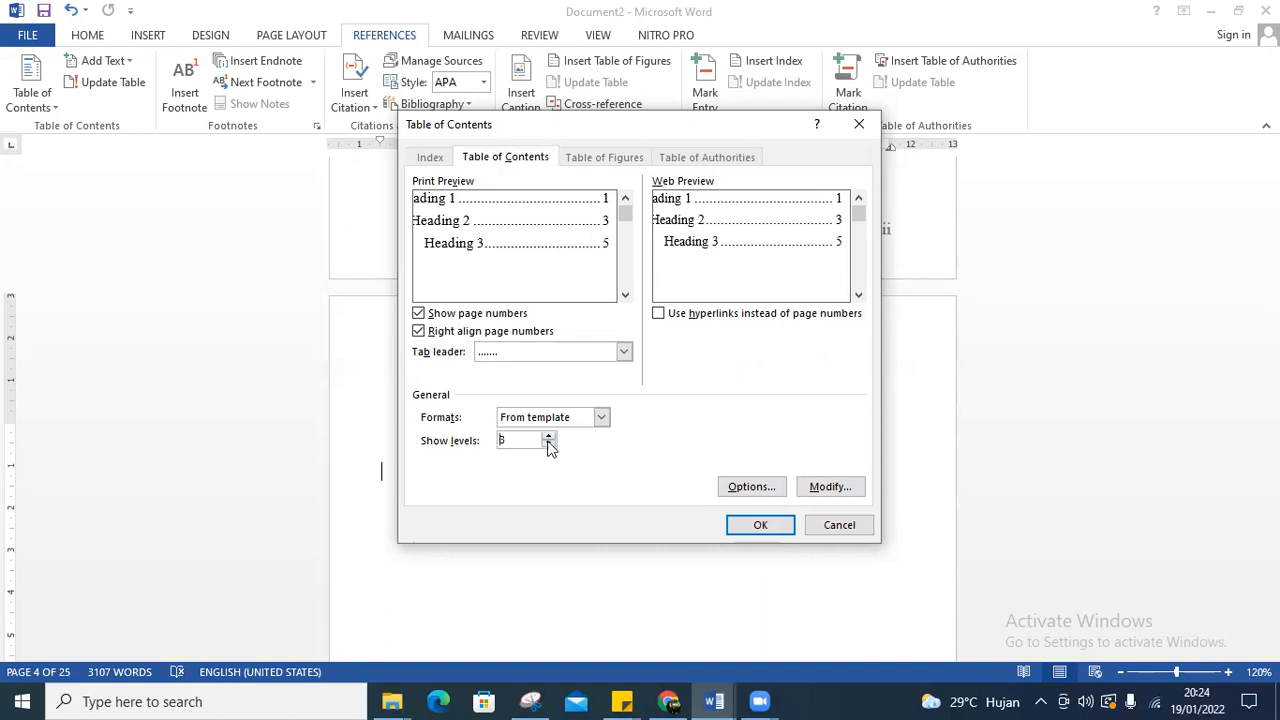
{"action": "left_click", "coordinate": [549, 446]}
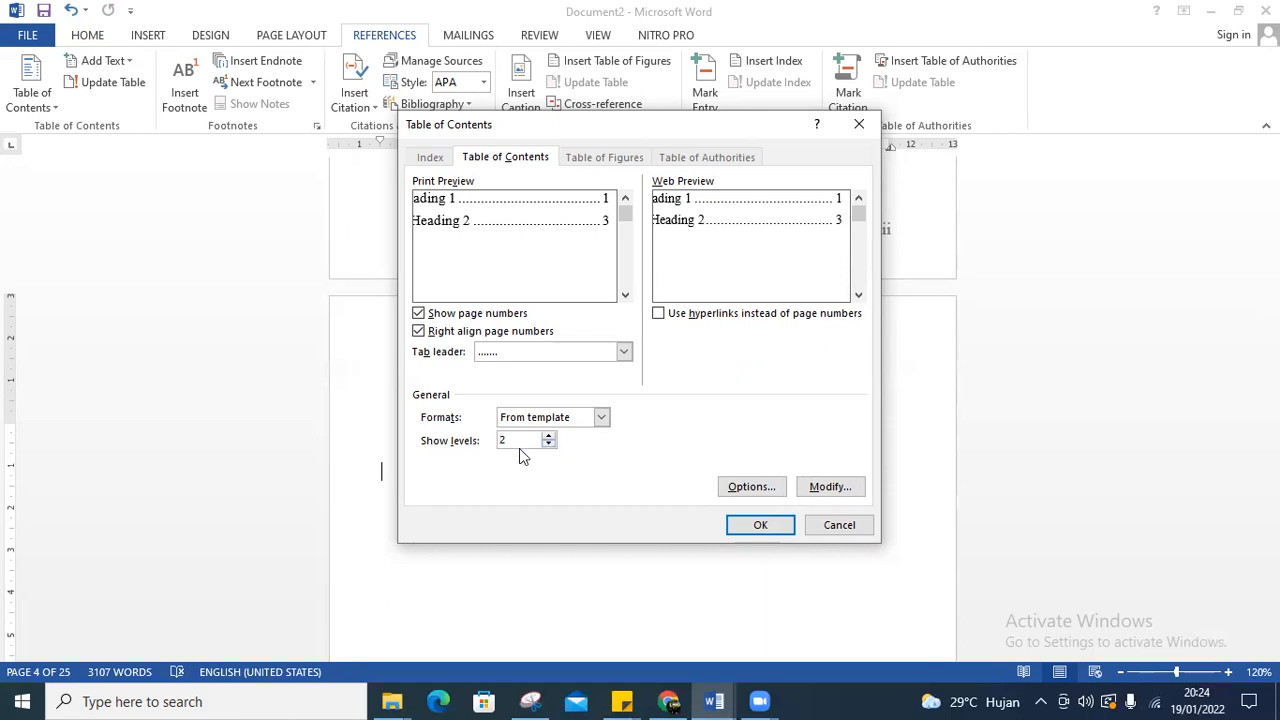
{"action": "left_click", "coordinate": [660, 315]}
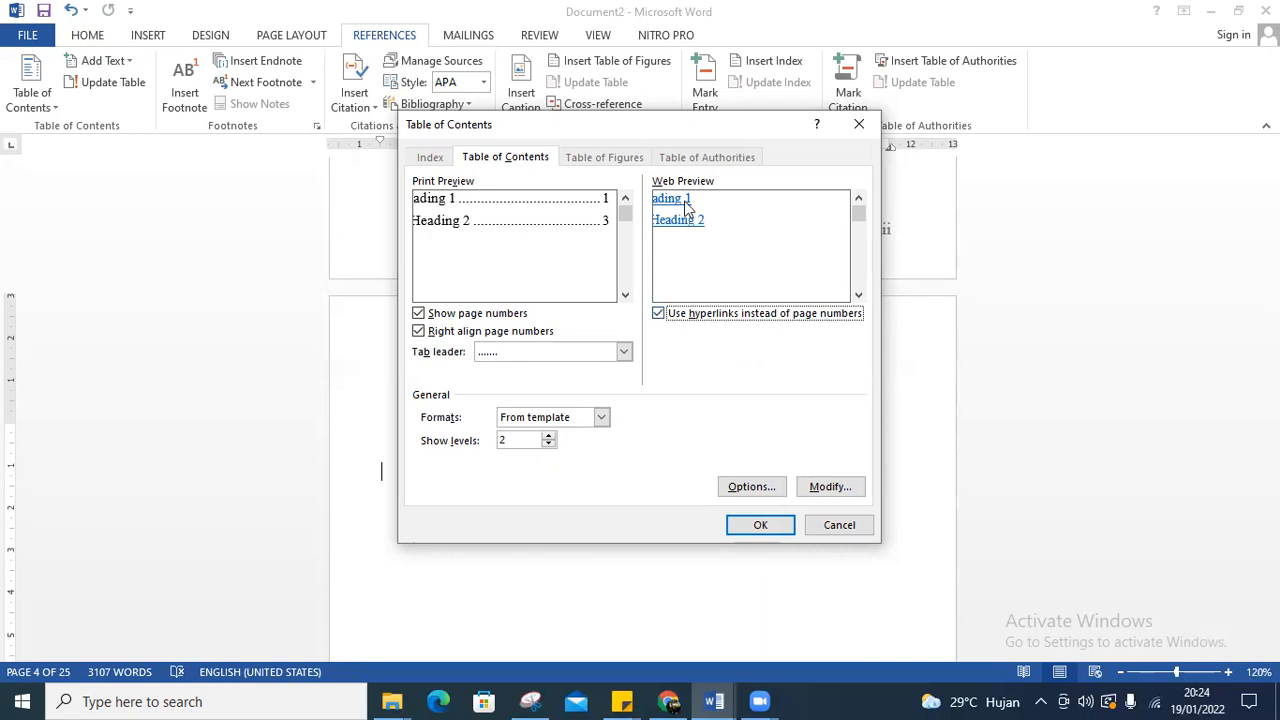
{"action": "left_click", "coordinate": [659, 316]}
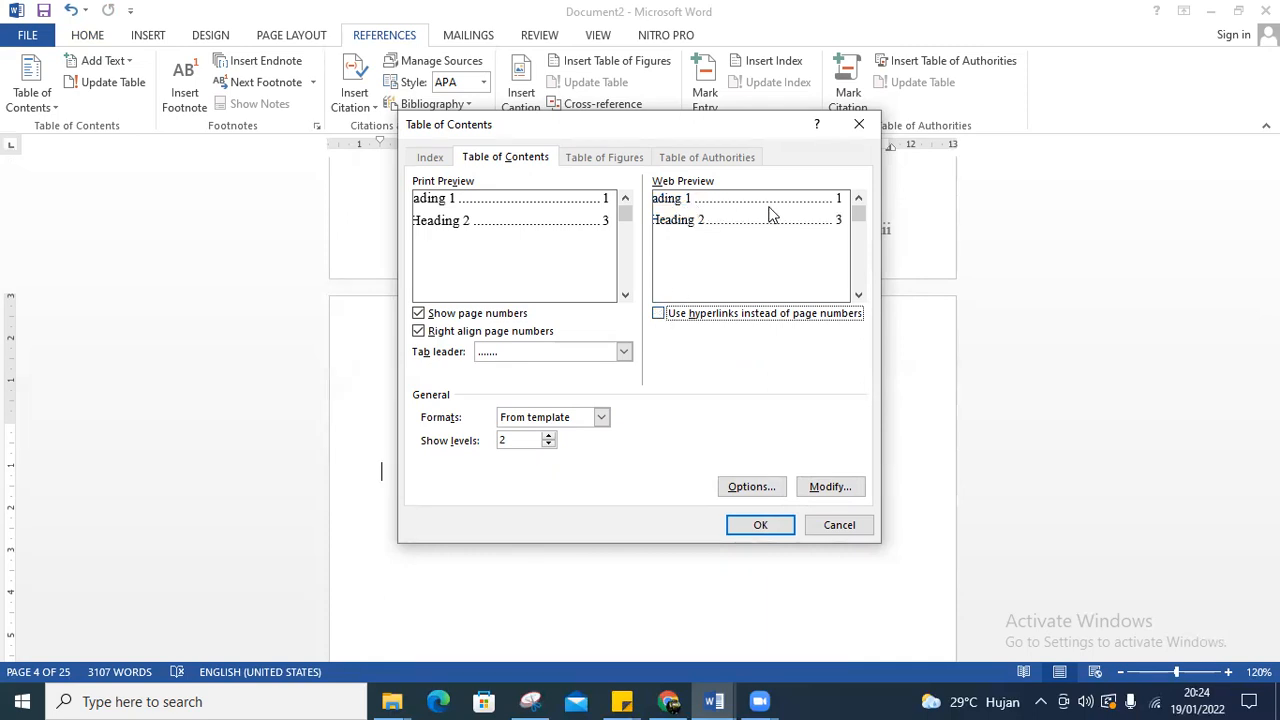
Insert the two-level table of contents with right-aligned page numbers and dotted leaders, replacing the selected table of contents
{"action": "left_click", "coordinate": [760, 528]}
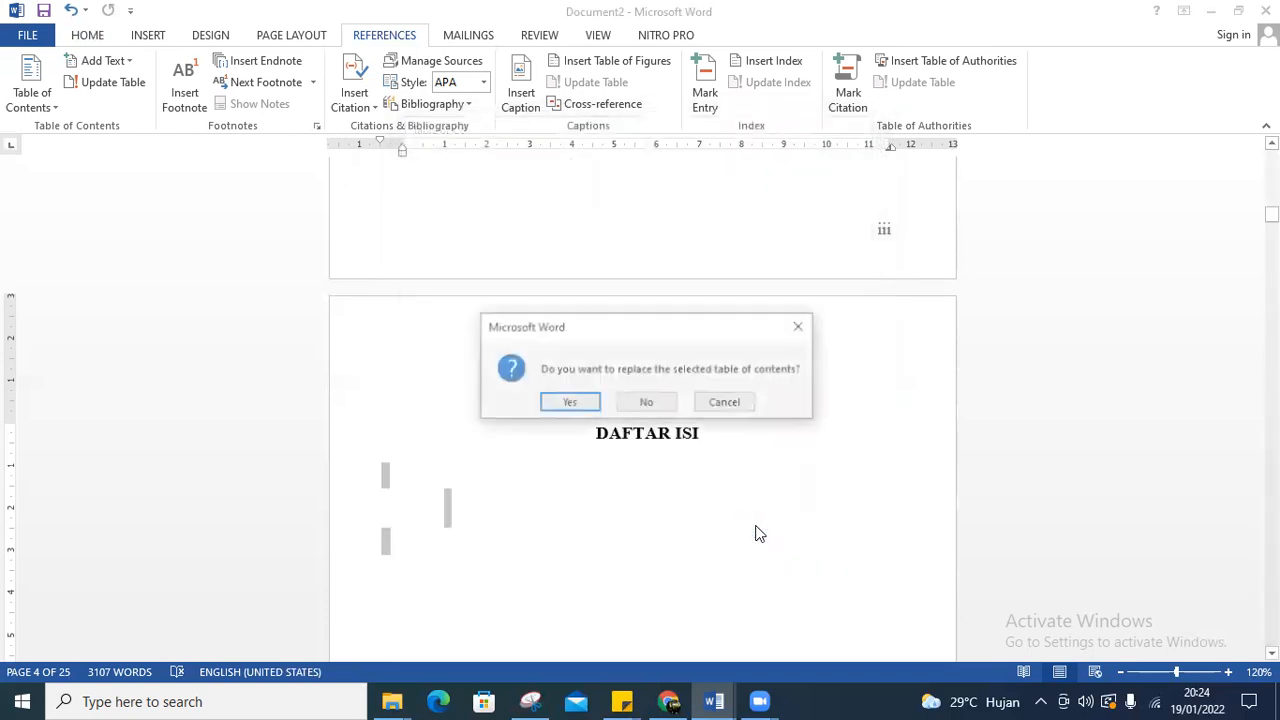
{"action": "left_click", "coordinate": [569, 403]}
{"action": "scroll", "coordinate": [580, 406], "scroll_direction": "up", "scroll_amount": 6}
{"action": "scroll", "coordinate": [581, 406], "scroll_direction": "up", "scroll_amount": 7}
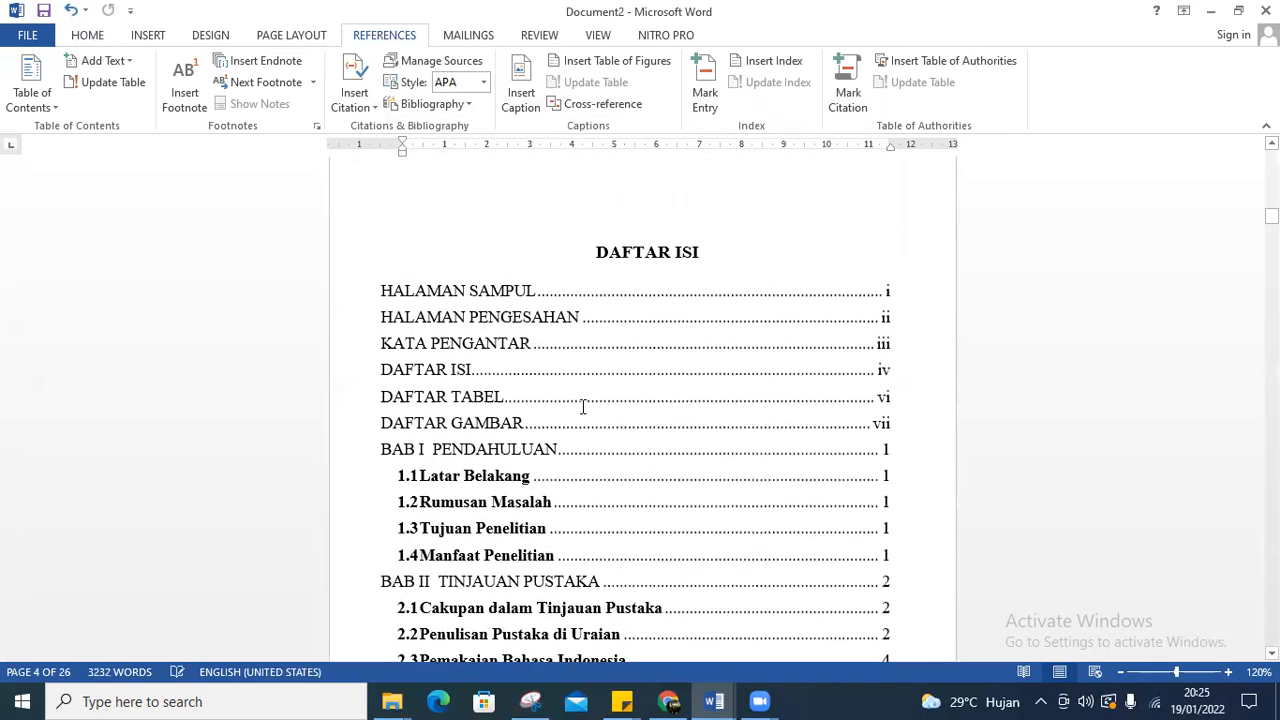
Review the table of contents entries and compare their page numbers with the numbering on the front pages
{"action": "scroll", "coordinate": [586, 406], "scroll_direction": "down", "scroll_amount": 1}
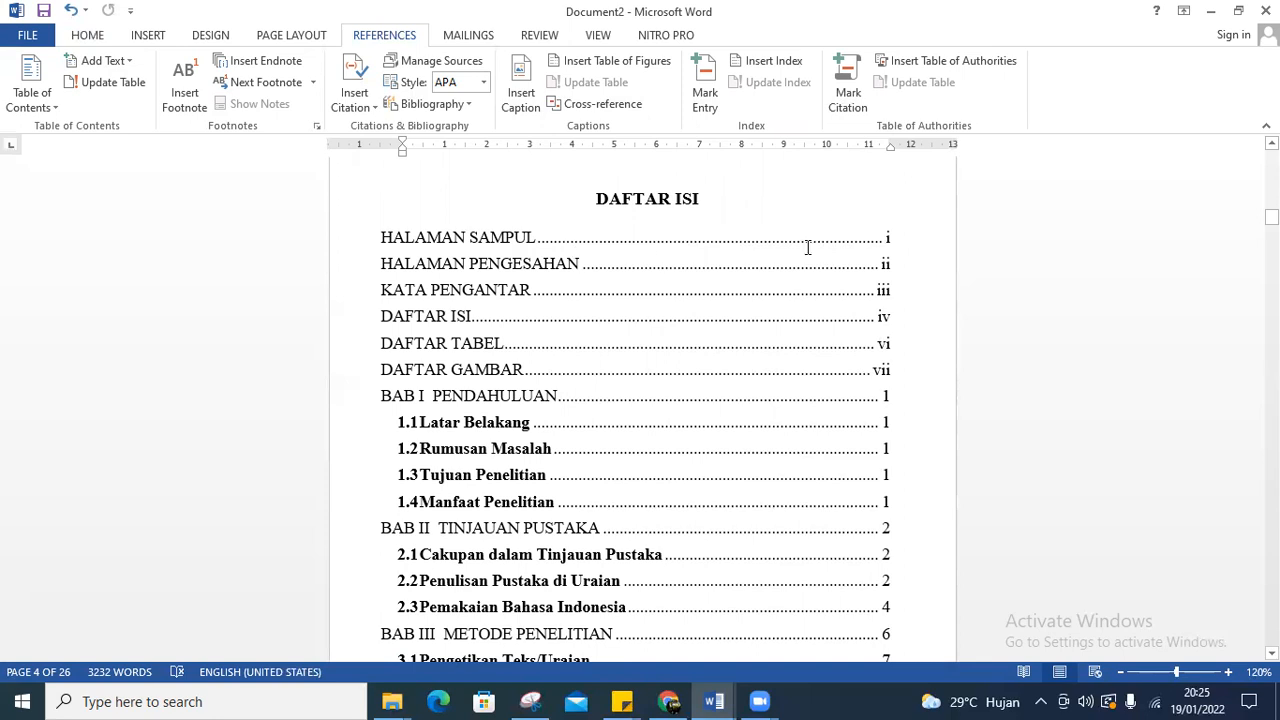
{"action": "scroll", "coordinate": [807, 248], "scroll_direction": "up", "scroll_amount": 15}
{"action": "scroll", "coordinate": [880, 300], "scroll_direction": "up", "scroll_amount": 20}
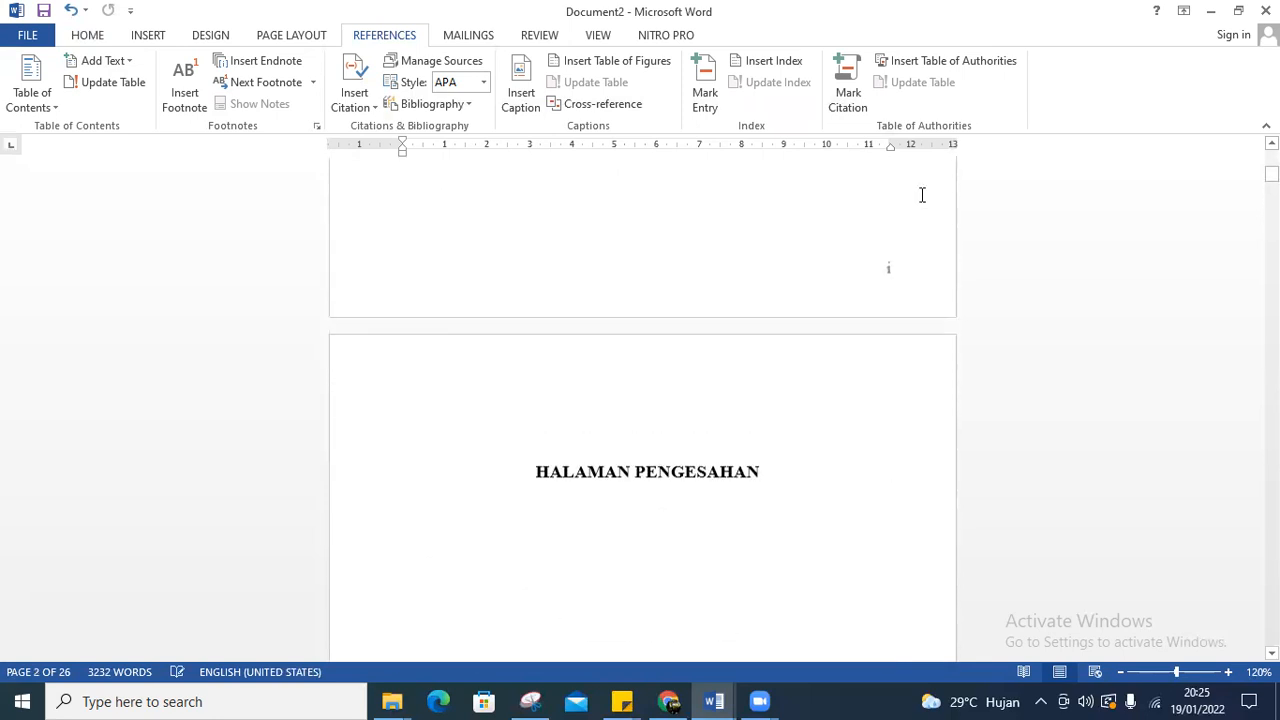
{"action": "scroll", "coordinate": [888, 321], "scroll_direction": "up", "scroll_amount": 1}
{"action": "scroll", "coordinate": [600, 615], "scroll_direction": "down", "scroll_amount": 20}
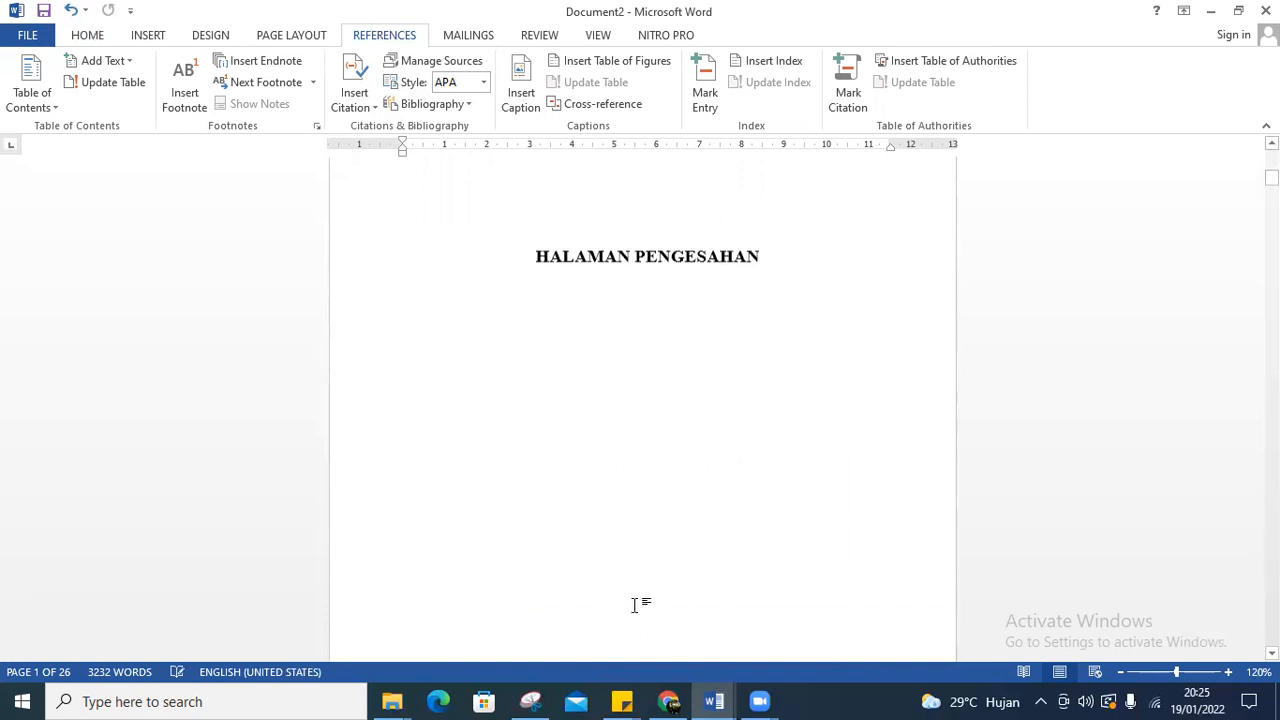
{"action": "scroll", "coordinate": [744, 572], "scroll_direction": "down", "scroll_amount": 20}
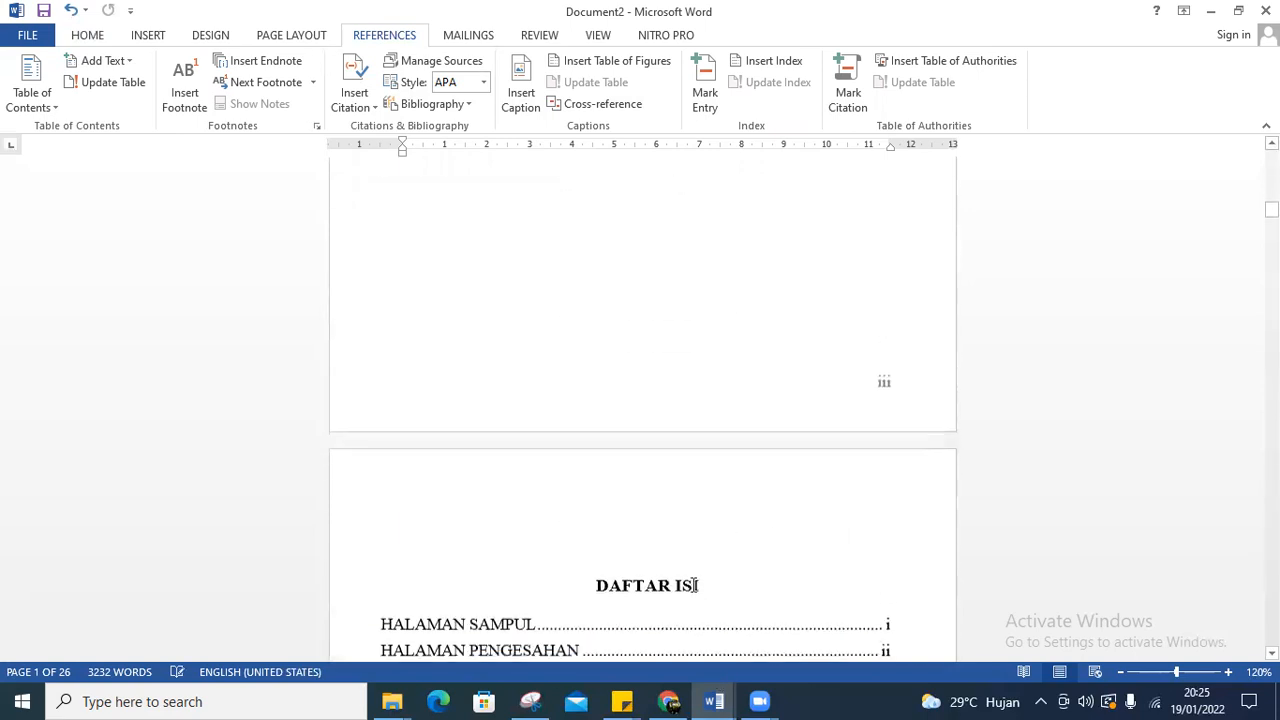
{"action": "scroll", "coordinate": [686, 489], "scroll_direction": "down", "scroll_amount": 8}
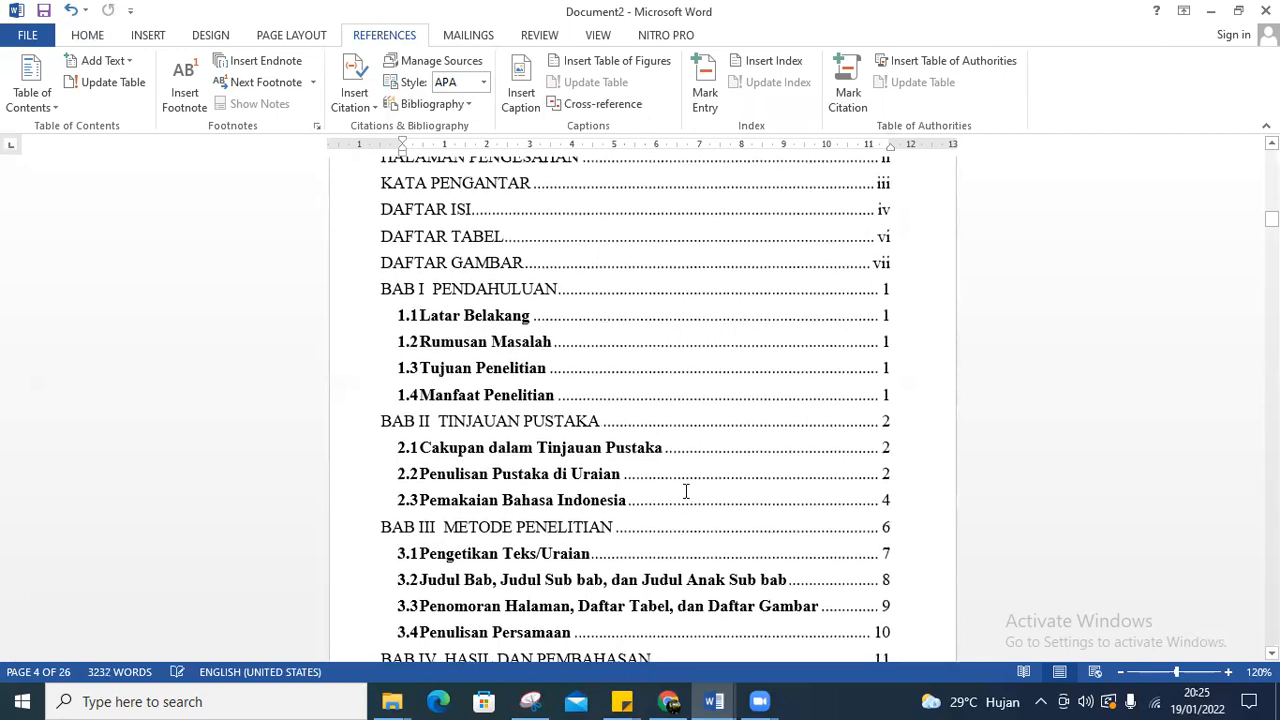
{"action": "scroll", "coordinate": [646, 487], "scroll_direction": "down", "scroll_amount": 7}
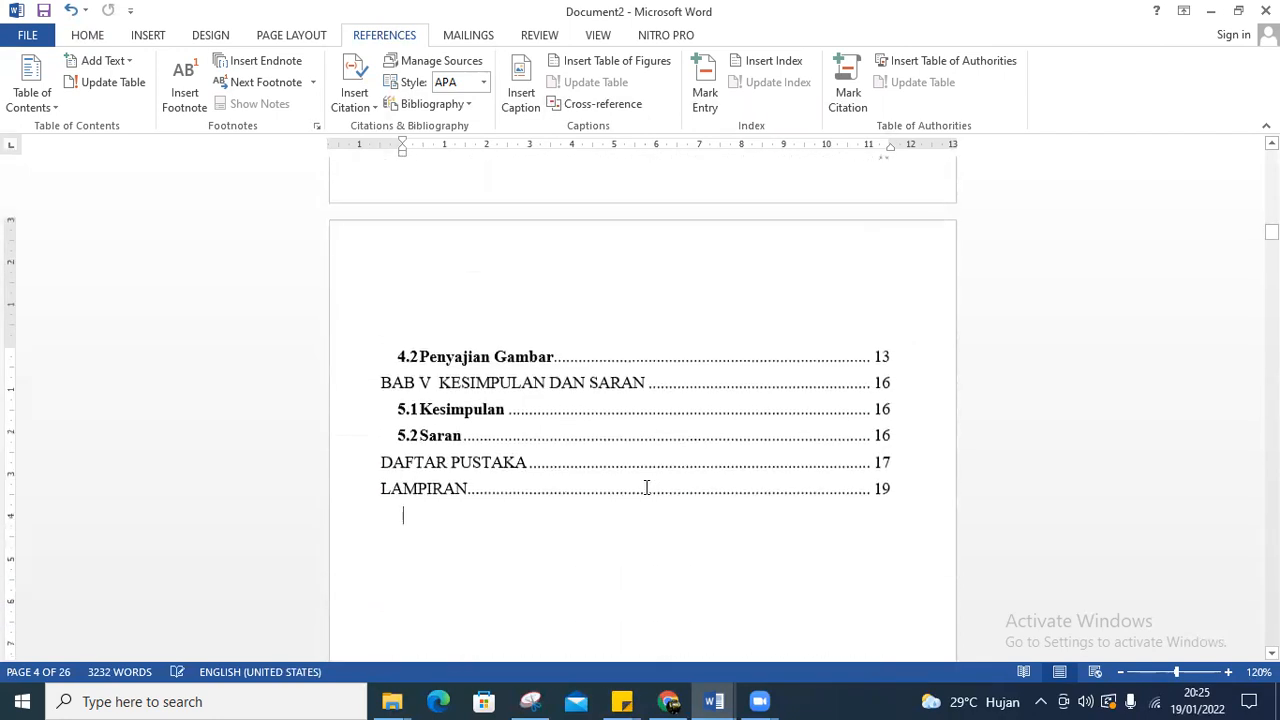
{"action": "scroll", "coordinate": [564, 472], "scroll_direction": "down", "scroll_amount": 4}
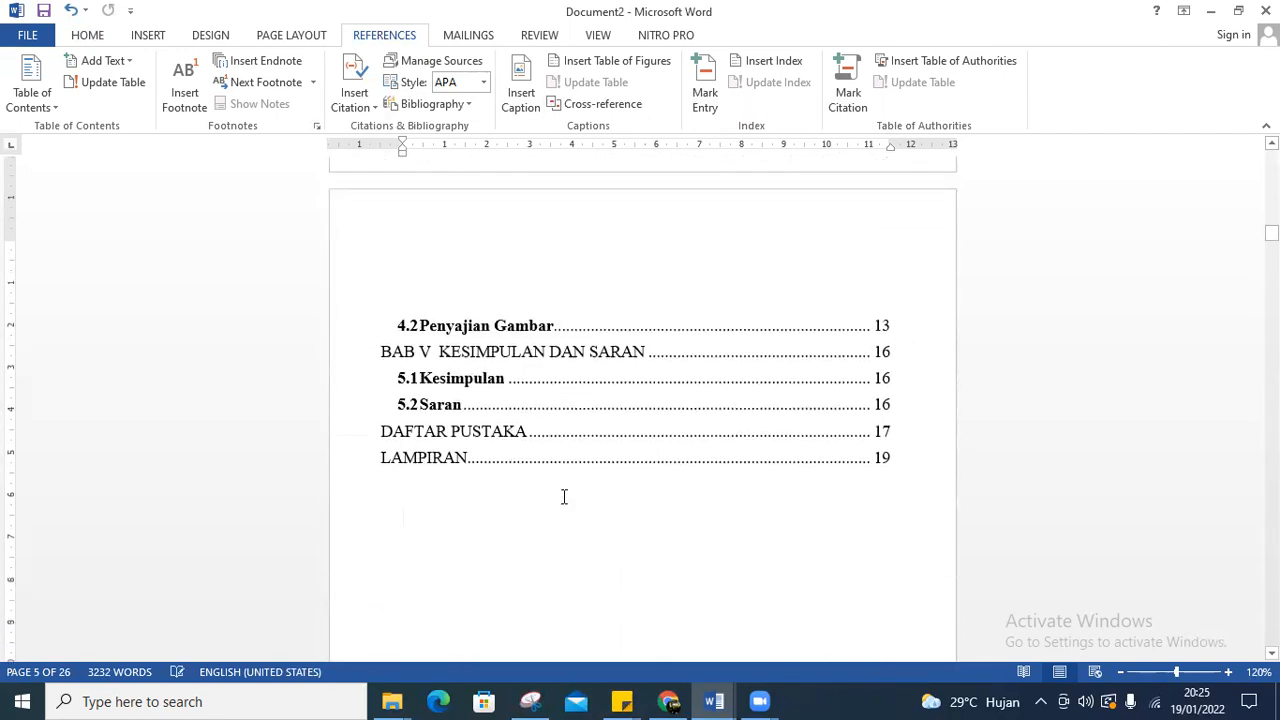
{"action": "scroll", "coordinate": [557, 450], "scroll_direction": "up", "scroll_amount": 4}
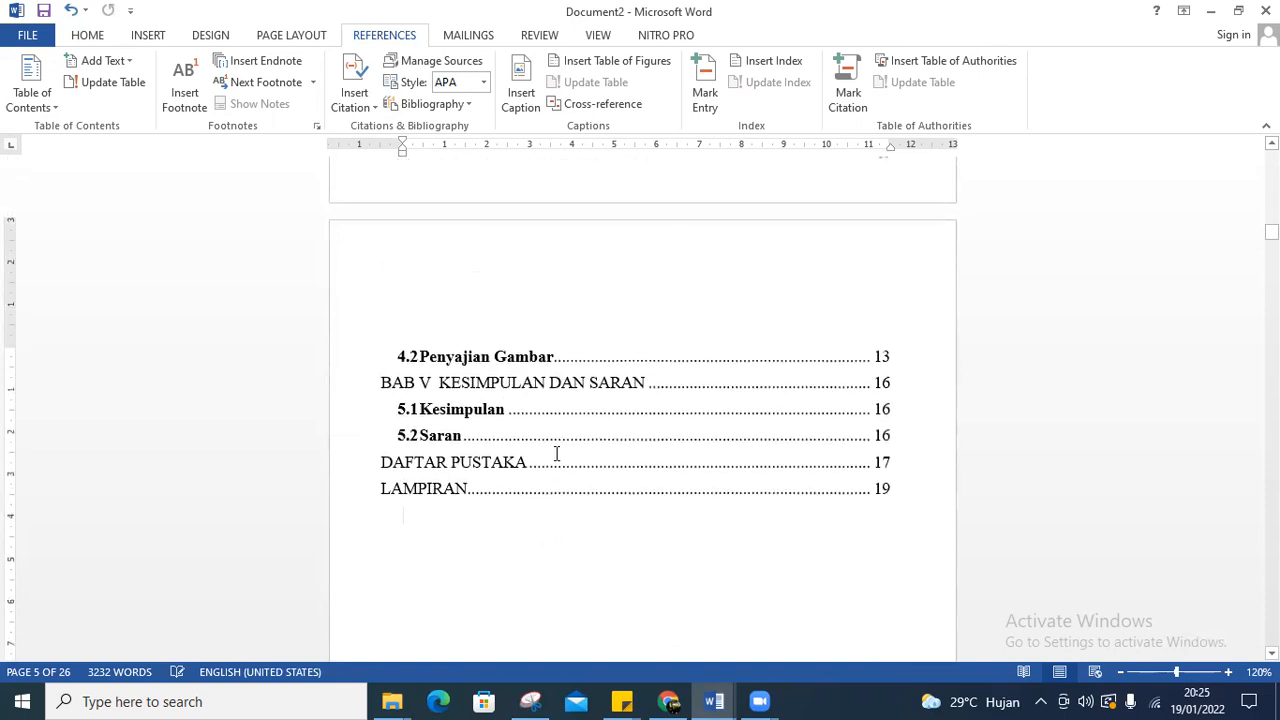
Cut the title "Satuan besaran menurut SI (Sistem Internasional)" out of the manual Tabel 1 caption above the SI units table
{"action": "scroll", "coordinate": [563, 467], "scroll_direction": "down", "scroll_amount": 13}
{"action": "scroll", "coordinate": [573, 488], "scroll_direction": "down", "scroll_amount": 1}
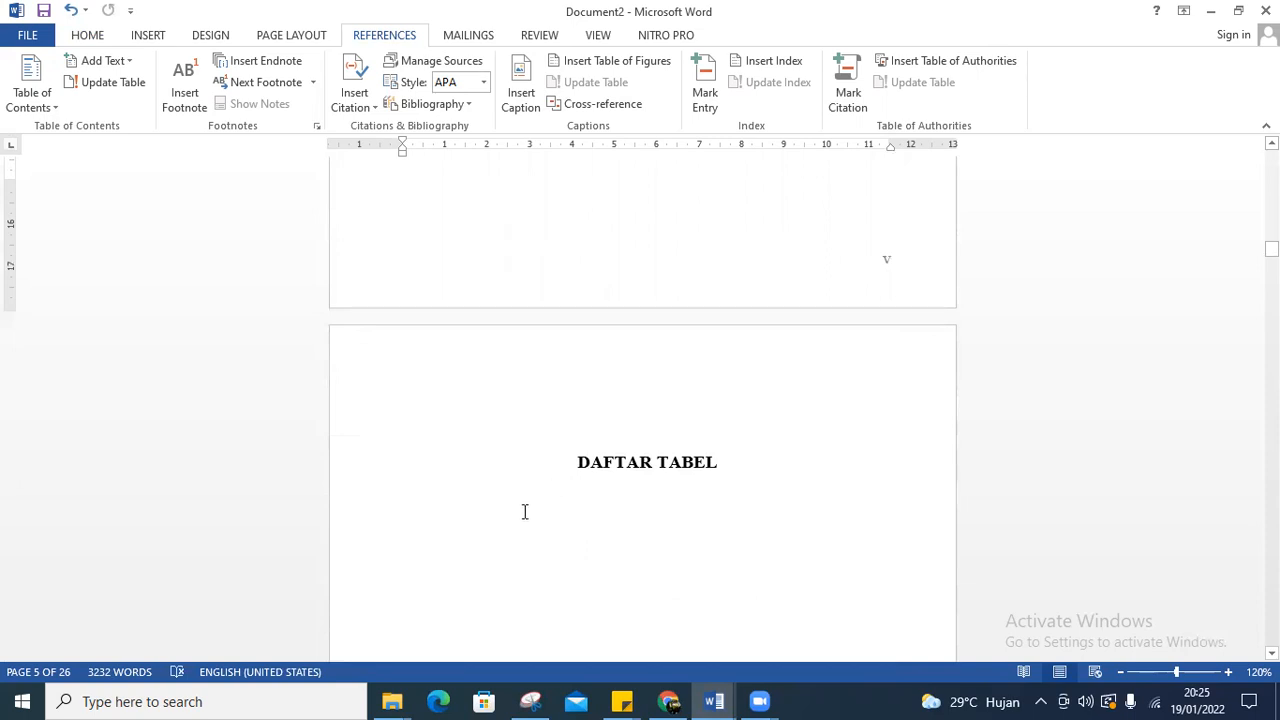
{"action": "scroll", "coordinate": [451, 564], "scroll_direction": "down", "scroll_amount": 20}
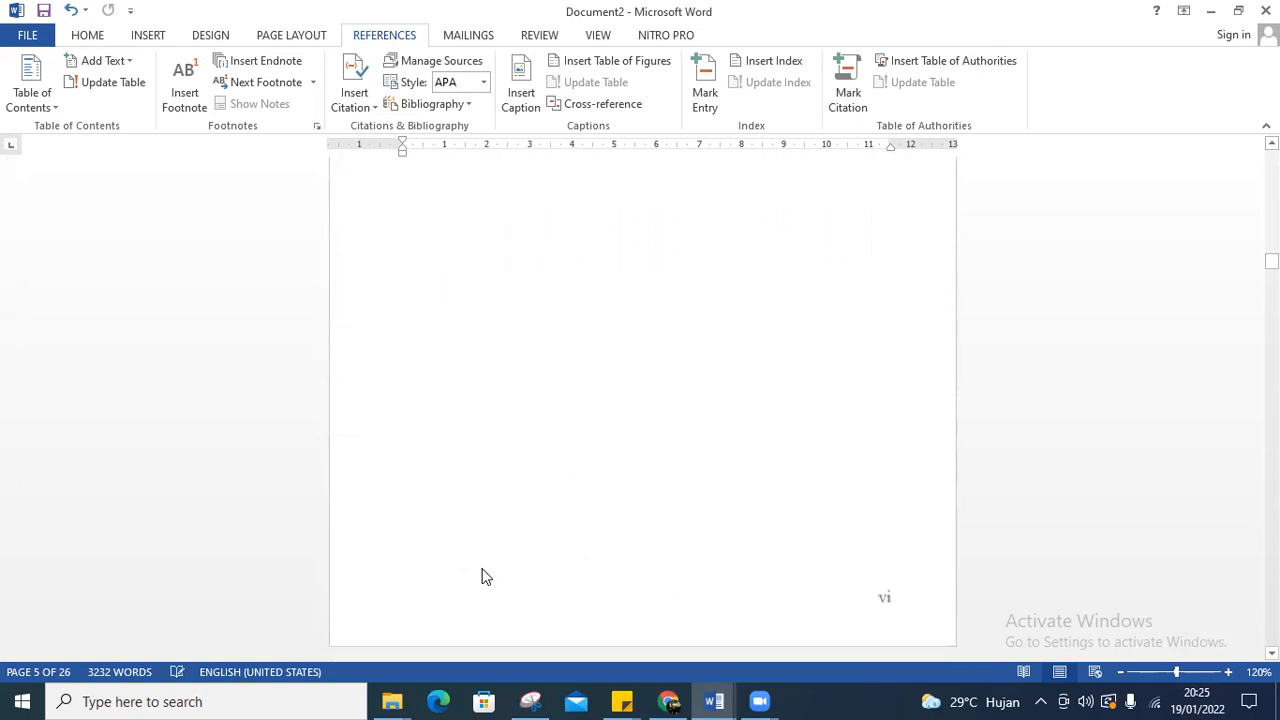
{"action": "scroll", "coordinate": [605, 553], "scroll_direction": "down", "scroll_amount": 3}
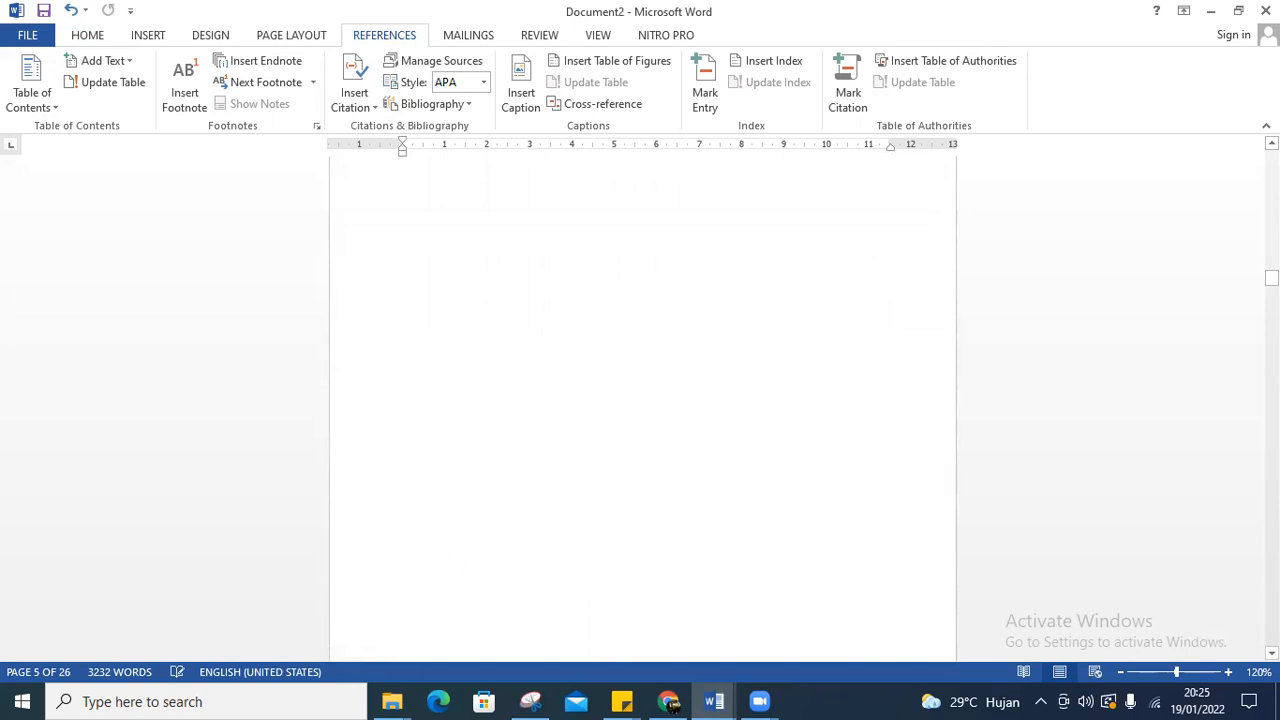
{"action": "scroll", "coordinate": [643, 410], "scroll_direction": "down", "scroll_amount": 5}
{"action": "scroll", "coordinate": [971, 428], "scroll_direction": "down", "scroll_amount": 20}
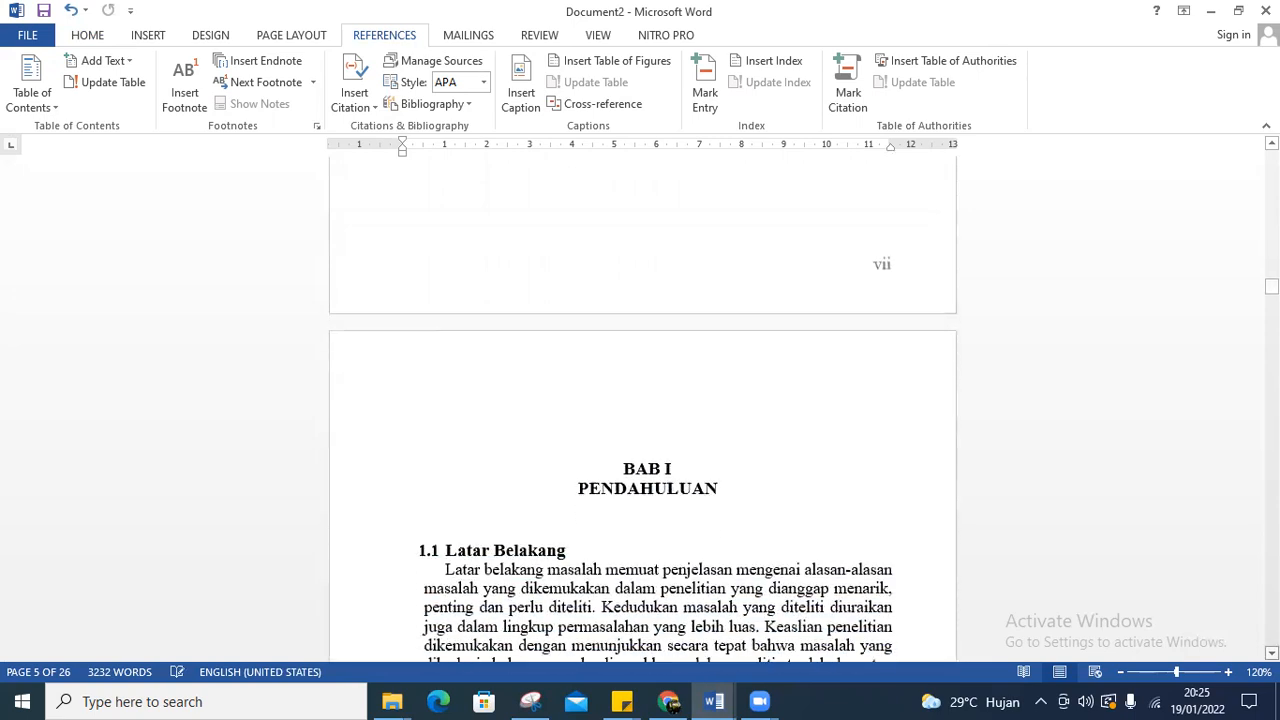
{"action": "scroll", "coordinate": [971, 426], "scroll_direction": "down", "scroll_amount": 20}
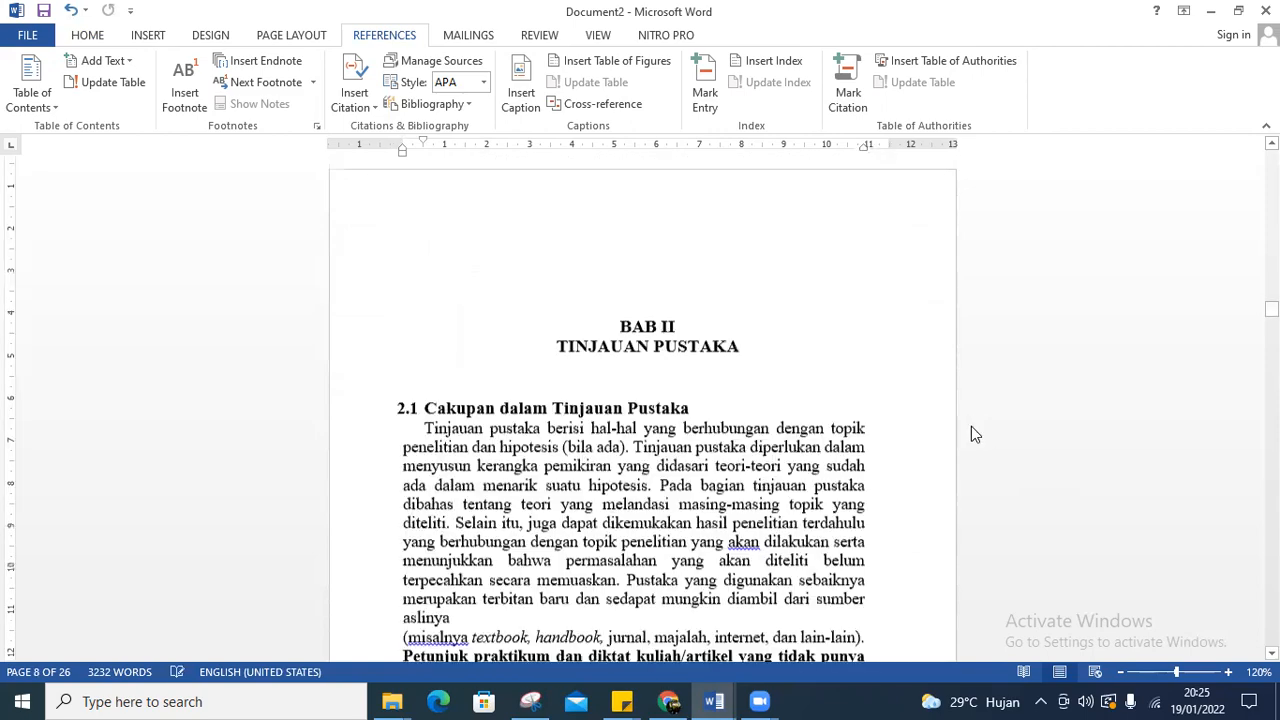
{"action": "scroll", "coordinate": [972, 426], "scroll_direction": "down", "scroll_amount": 20}
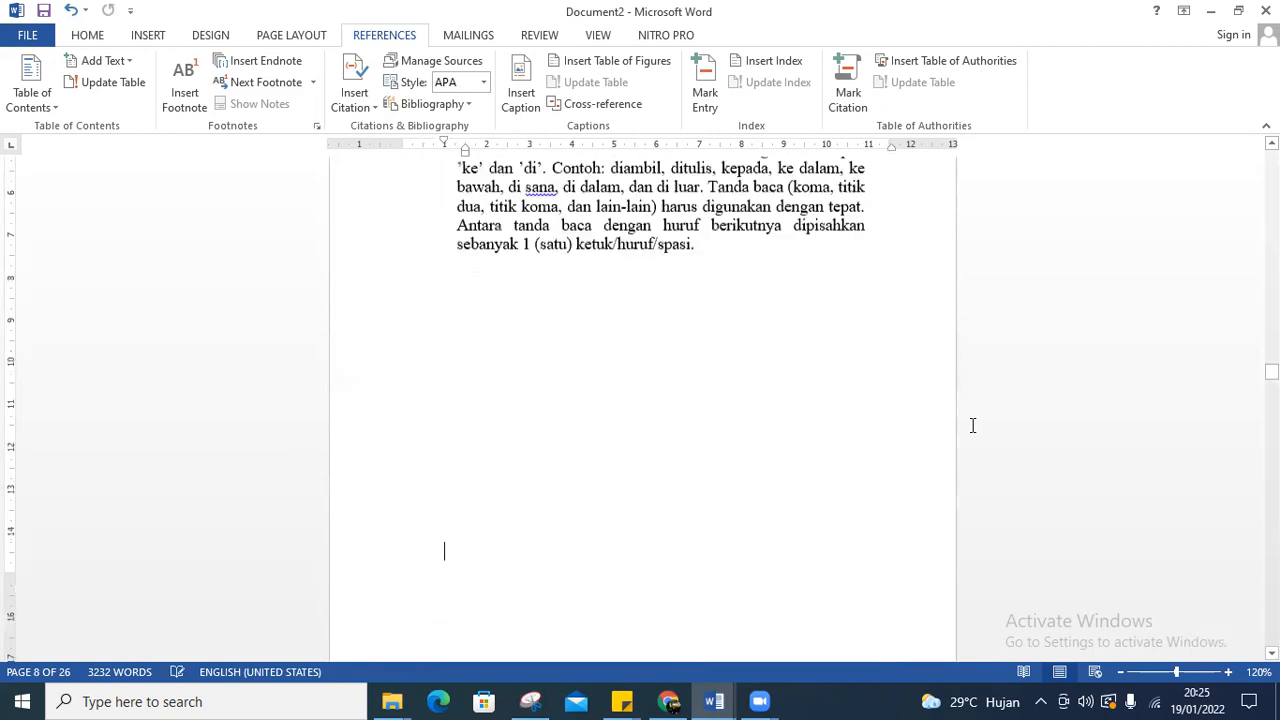
{"action": "scroll", "coordinate": [972, 426], "scroll_direction": "down", "scroll_amount": 20}
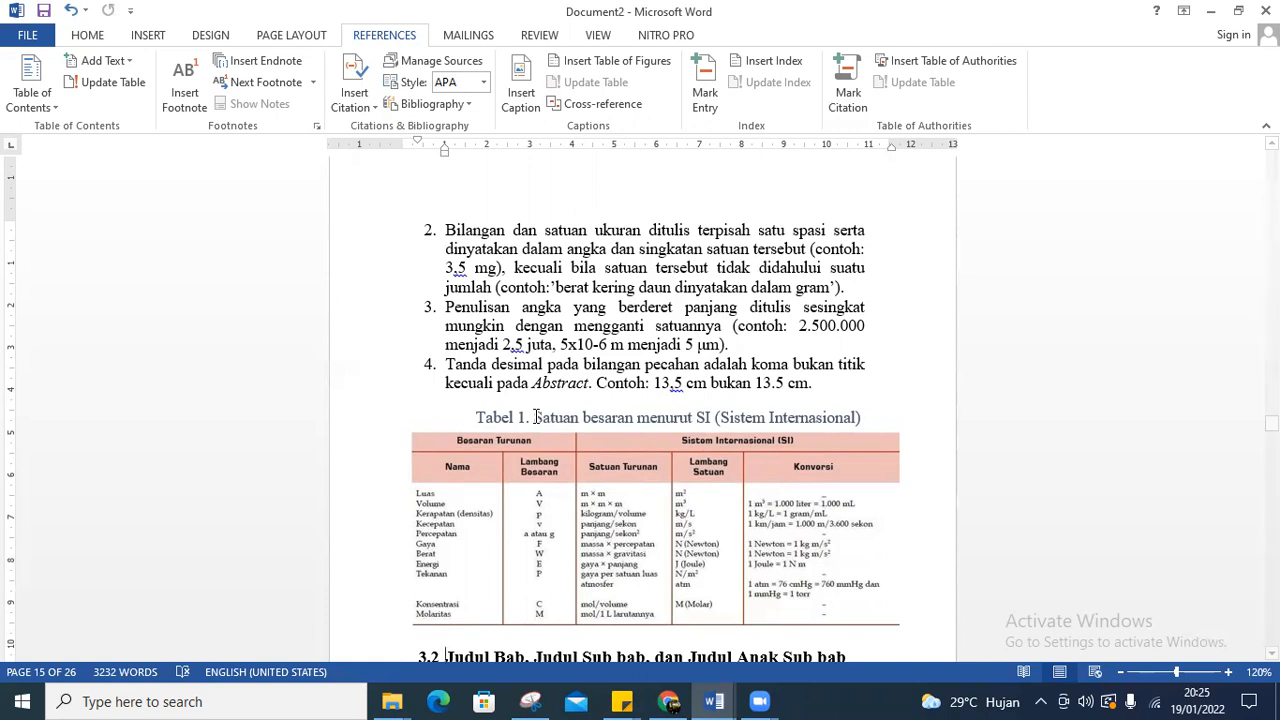
{"action": "left_click_drag", "start_coordinate": [534, 417], "coordinate": [858, 420]}
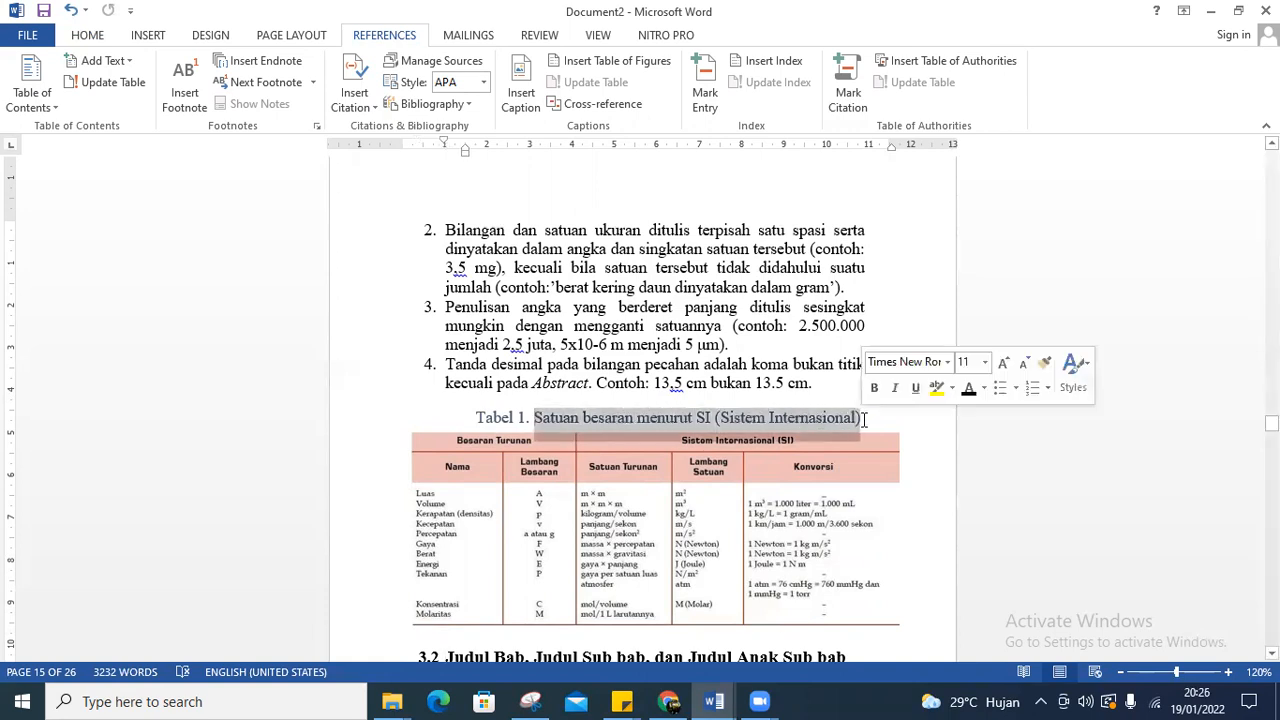
{"action": "right_click", "coordinate": [836, 413]}
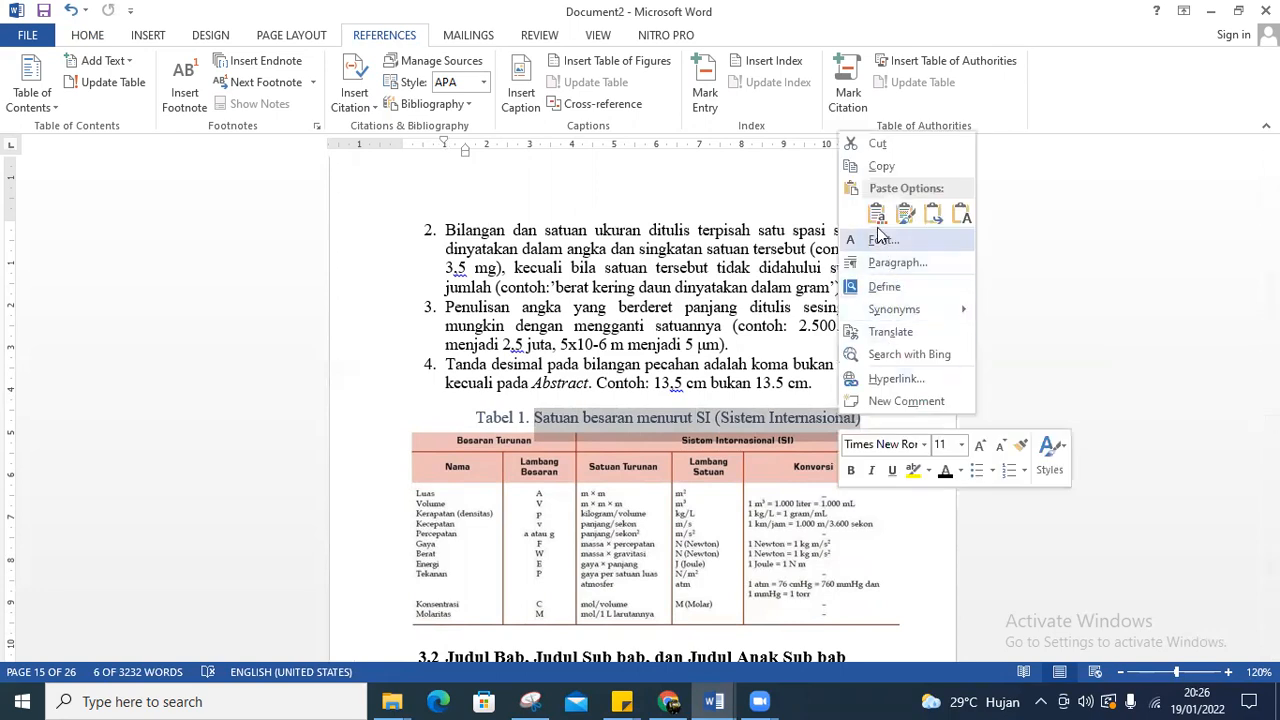
{"action": "left_click", "coordinate": [878, 148]}
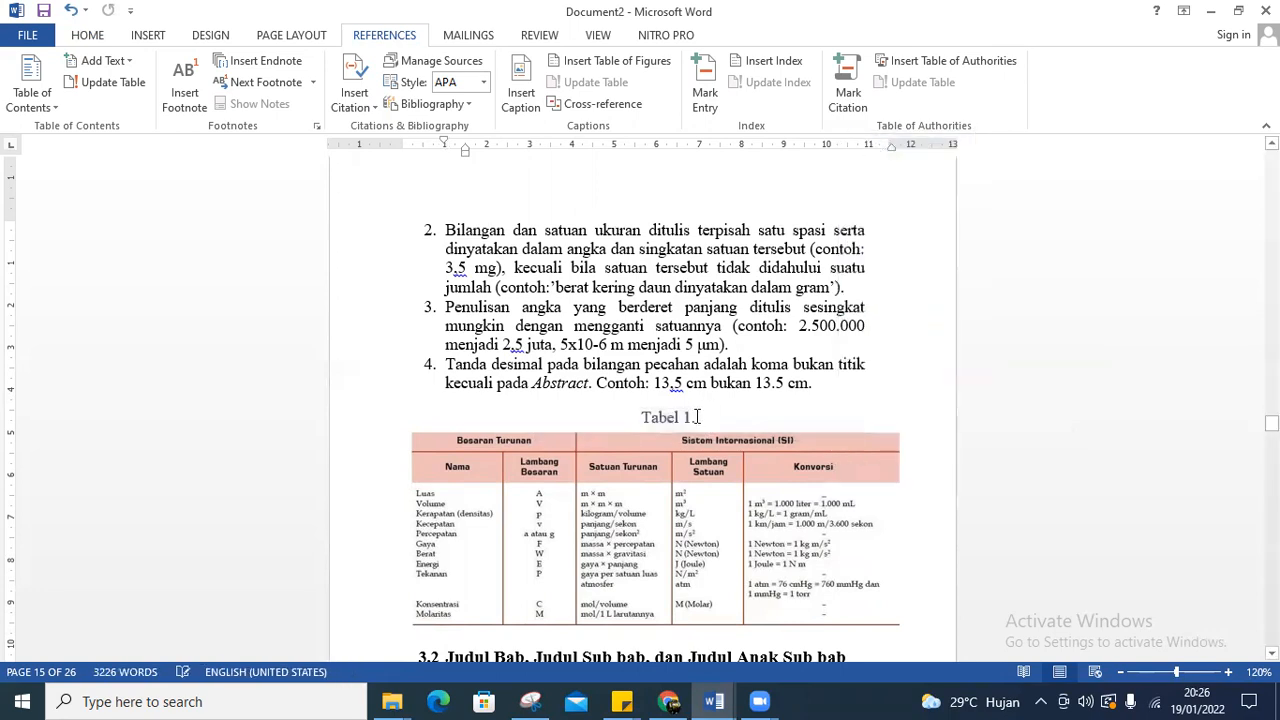
Delete the remaining manual "Tabel 1." text, leaving the line above the SI units table empty
{"action": "key", "text": "BackSpace"}
{"action": "key", "text": "BackSpace"}
{"action": "key", "text": "BackSpace"}
{"action": "key", "text": "BackSpace"}
{"action": "key", "text": "BackSpace"}
{"action": "key", "text": "BackSpace"}
{"action": "key", "text": "BackSpace"}
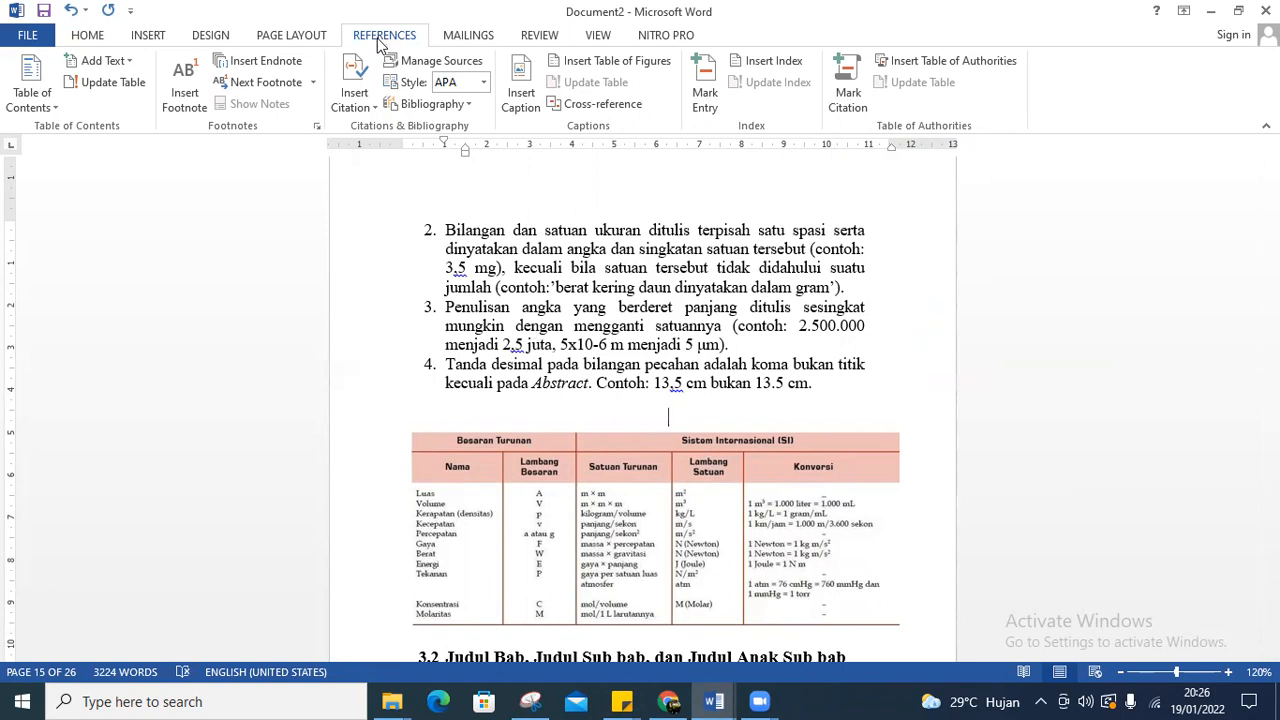
Start an automatic caption on the empty line above the SI units table, using the label Tabel
{"action": "left_click", "coordinate": [530, 95]}
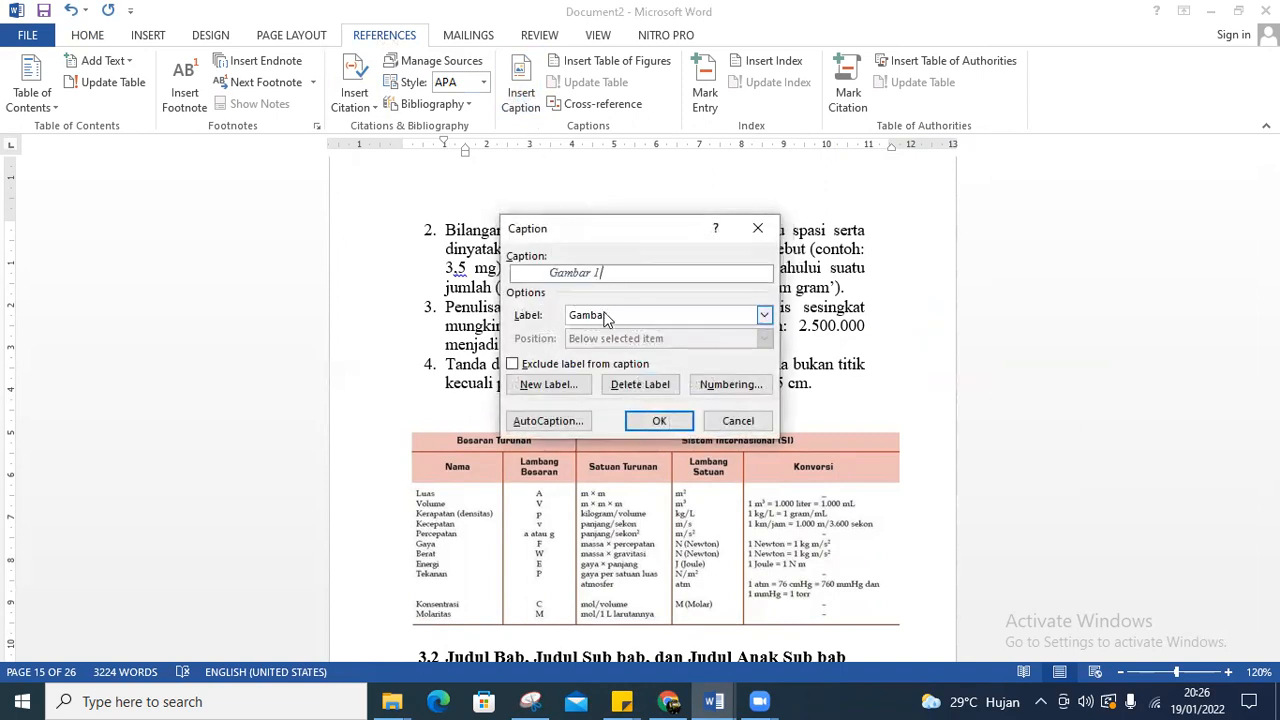
{"action": "left_click", "coordinate": [602, 318]}
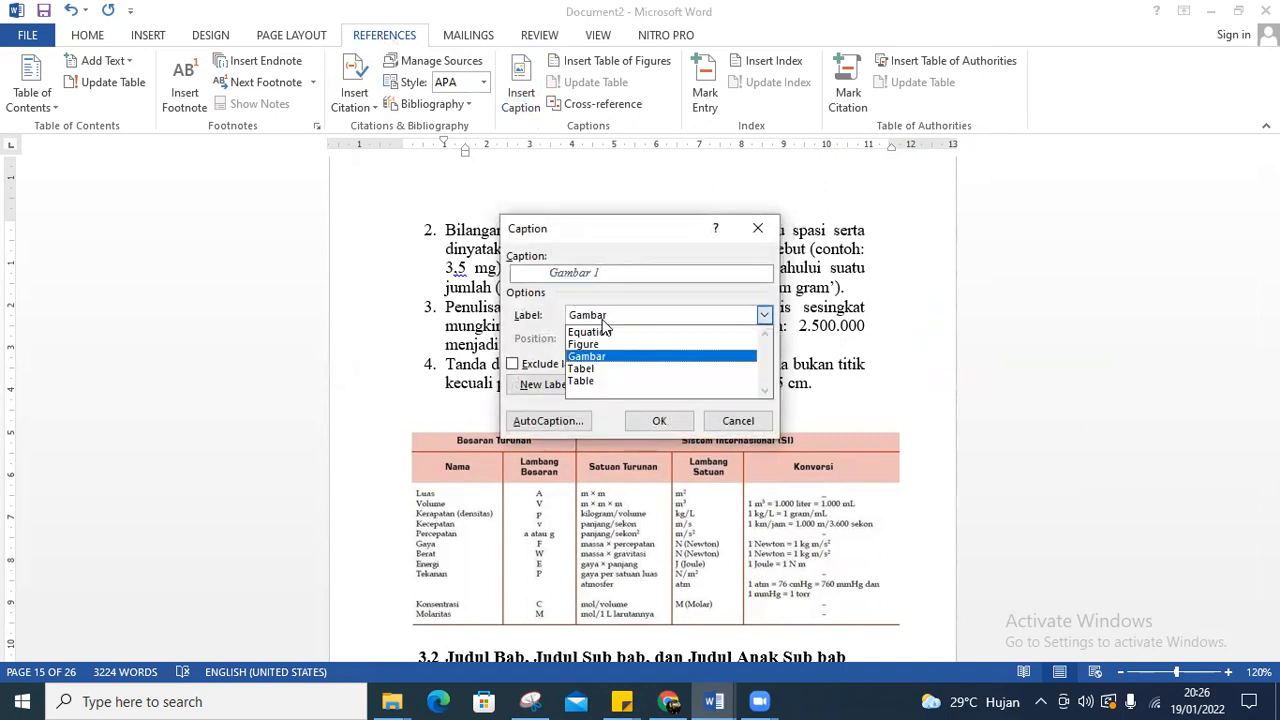
{"action": "left_click", "coordinate": [594, 369]}
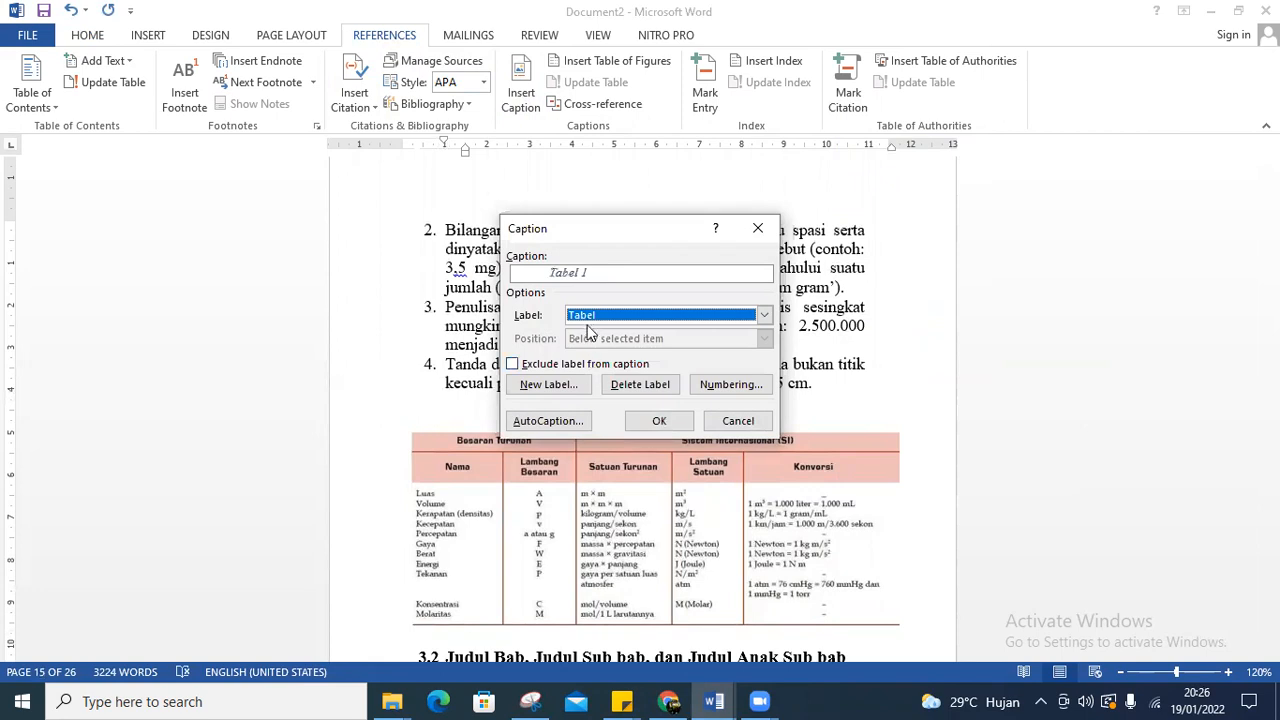
{"action": "left_click", "coordinate": [590, 318]}
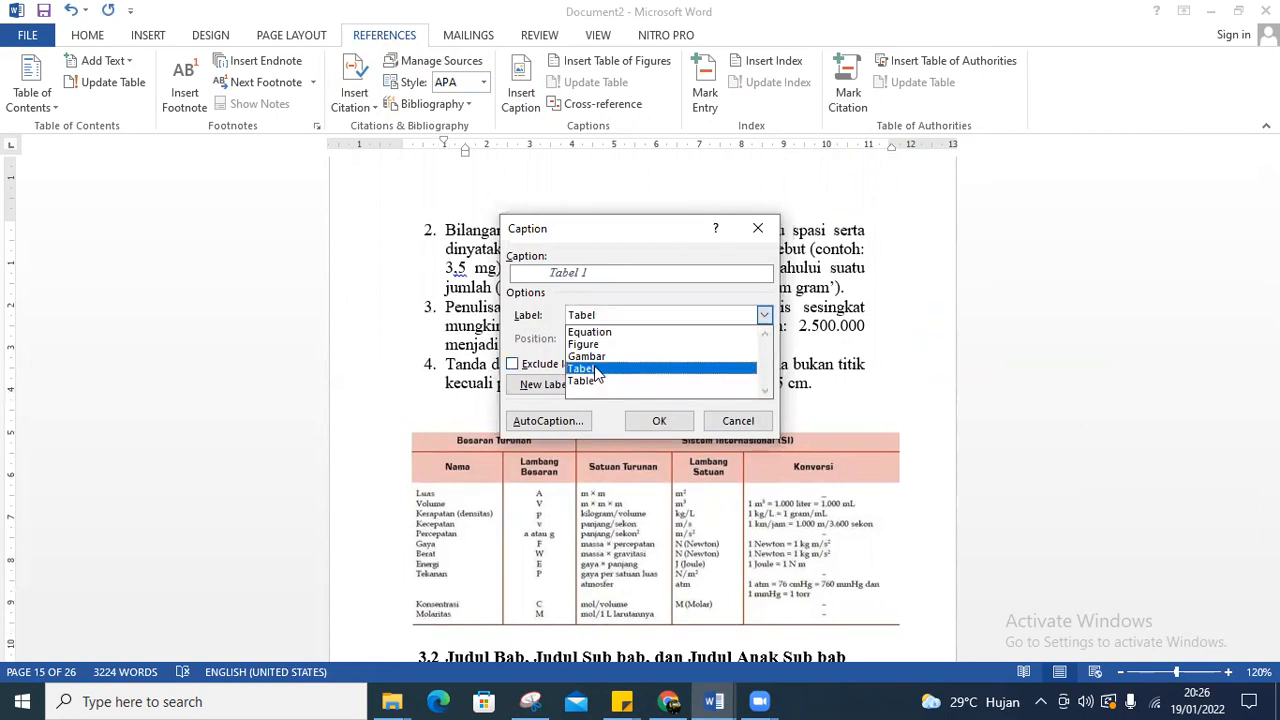
{"action": "left_click", "coordinate": [592, 318]}
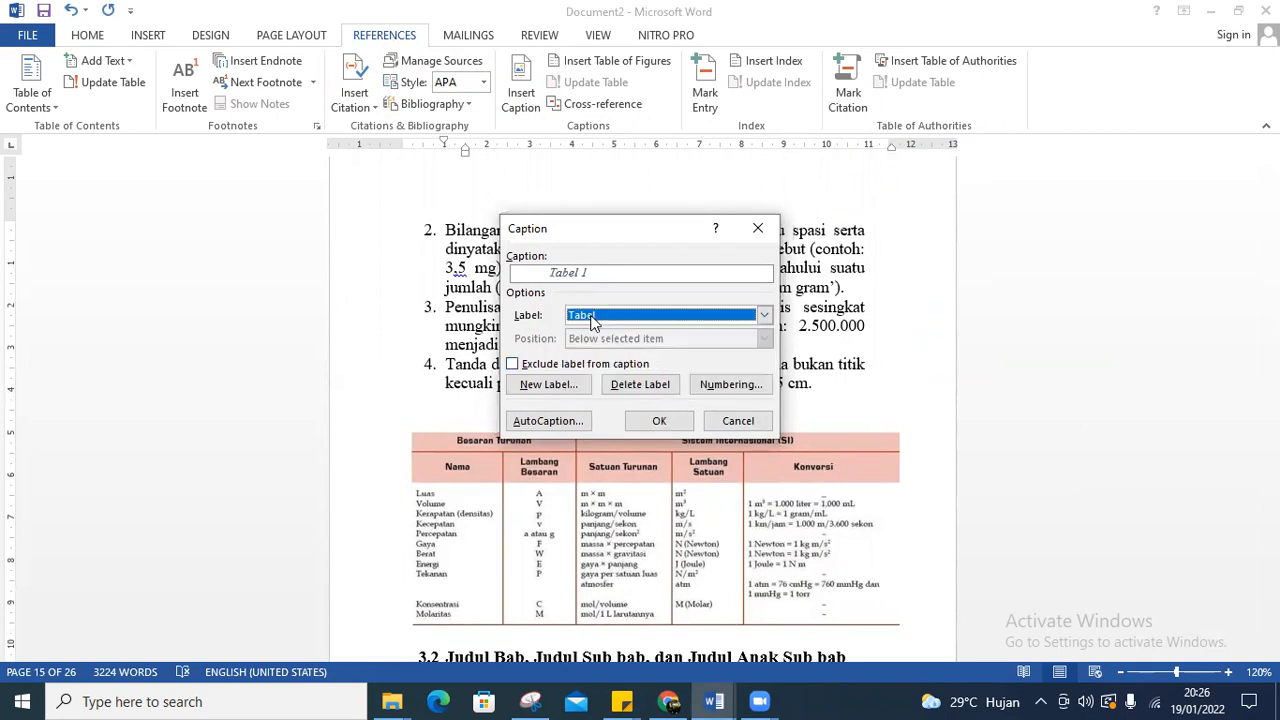
{"action": "left_click", "coordinate": [538, 386]}
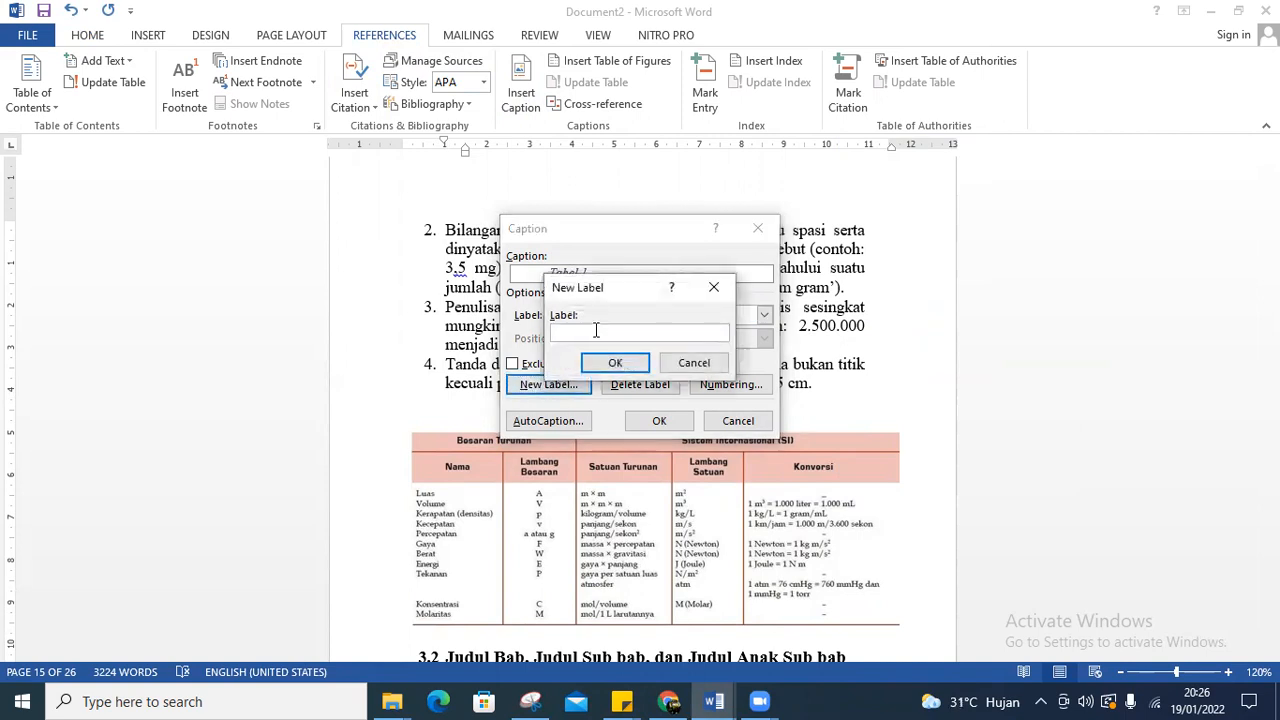
{"action": "type", "text": "Tabel"}
{"action": "left_click", "coordinate": [690, 365]}
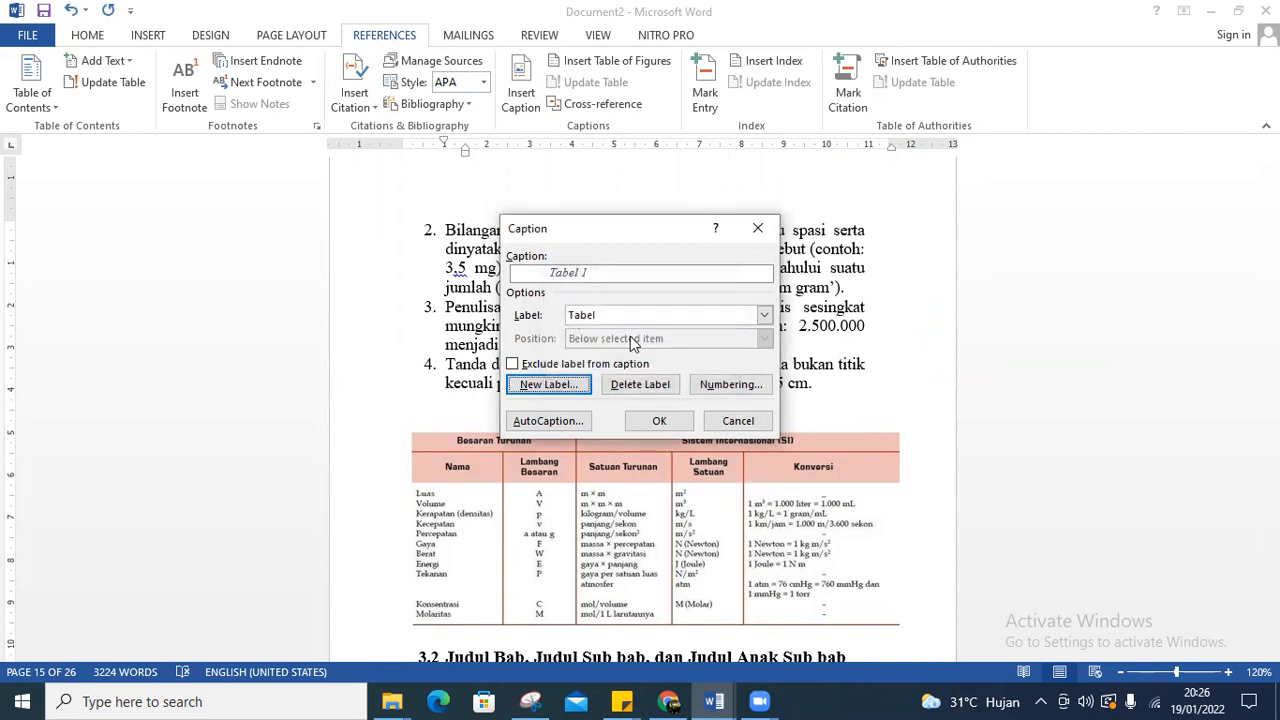
Insert the caption with the Tabel label, adding a period and the cut title "Satuan besaran menurut SI (Sistem Internasional)" after the number
{"action": "left_click", "coordinate": [617, 318]}
{"action": "left_click", "coordinate": [617, 370]}
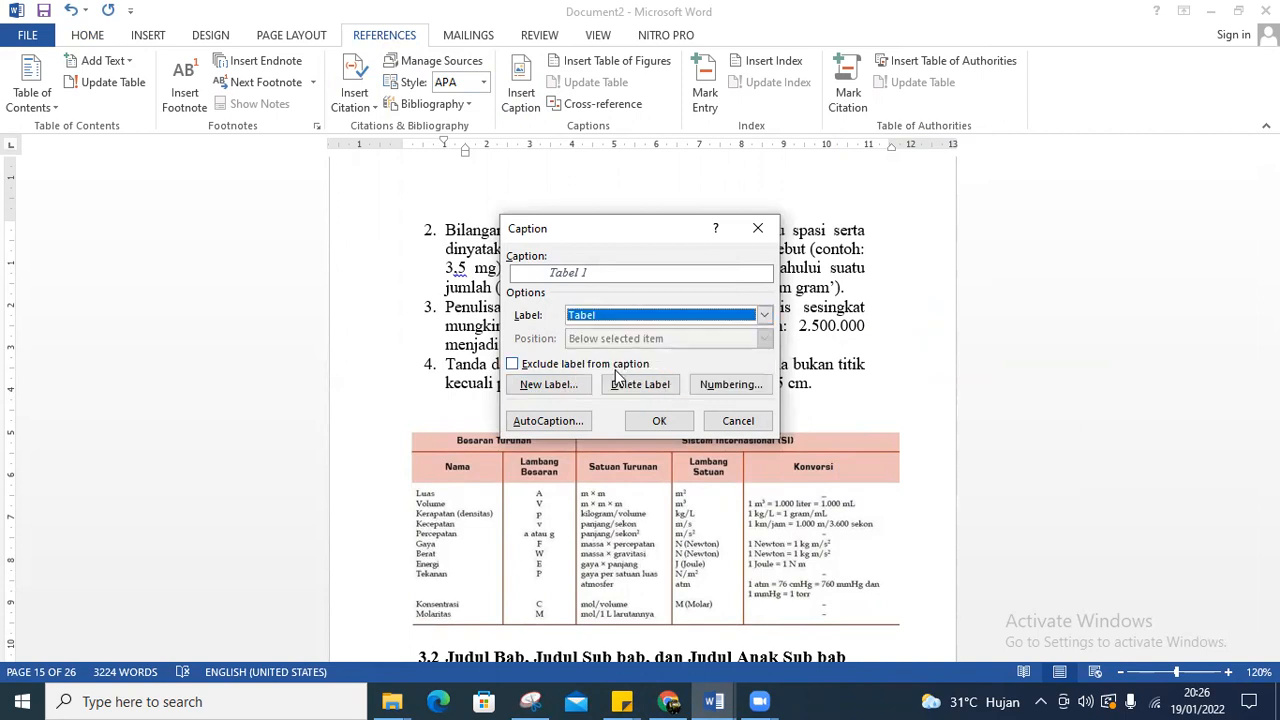
{"action": "left_click", "coordinate": [602, 274]}
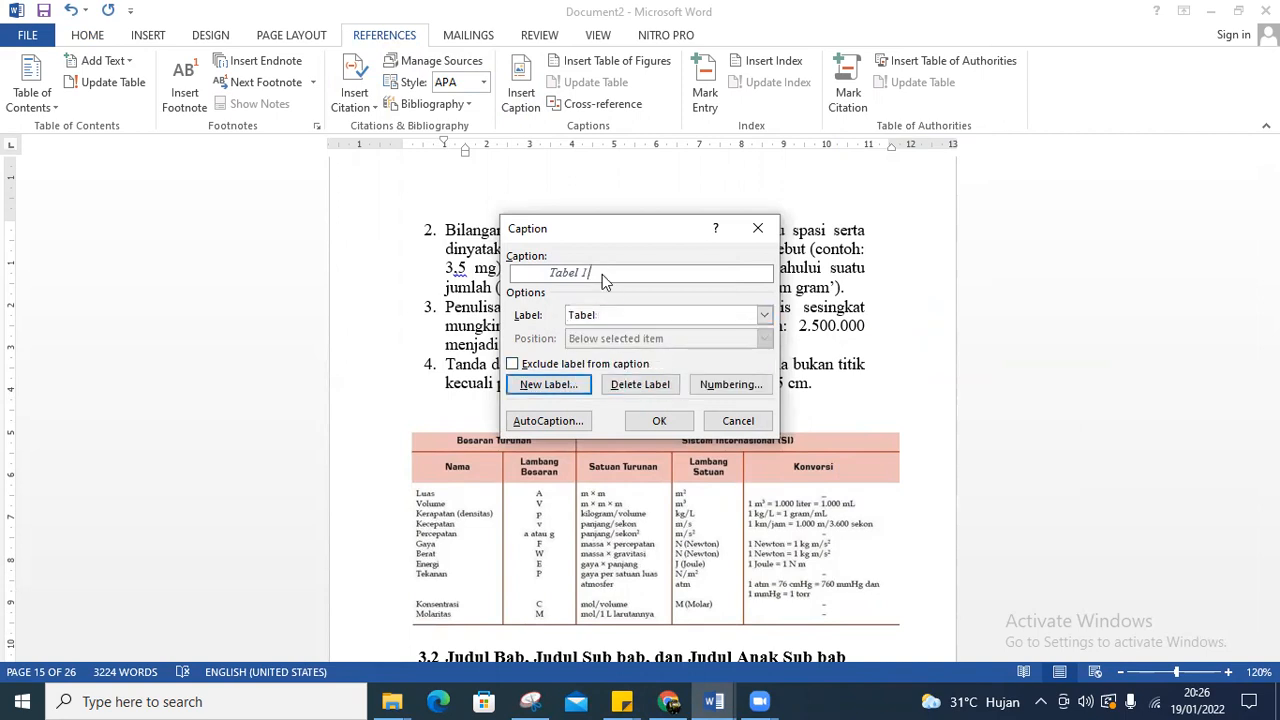
{"action": "type", "text": "."}
{"action": "key", "text": "ctrl+v"}
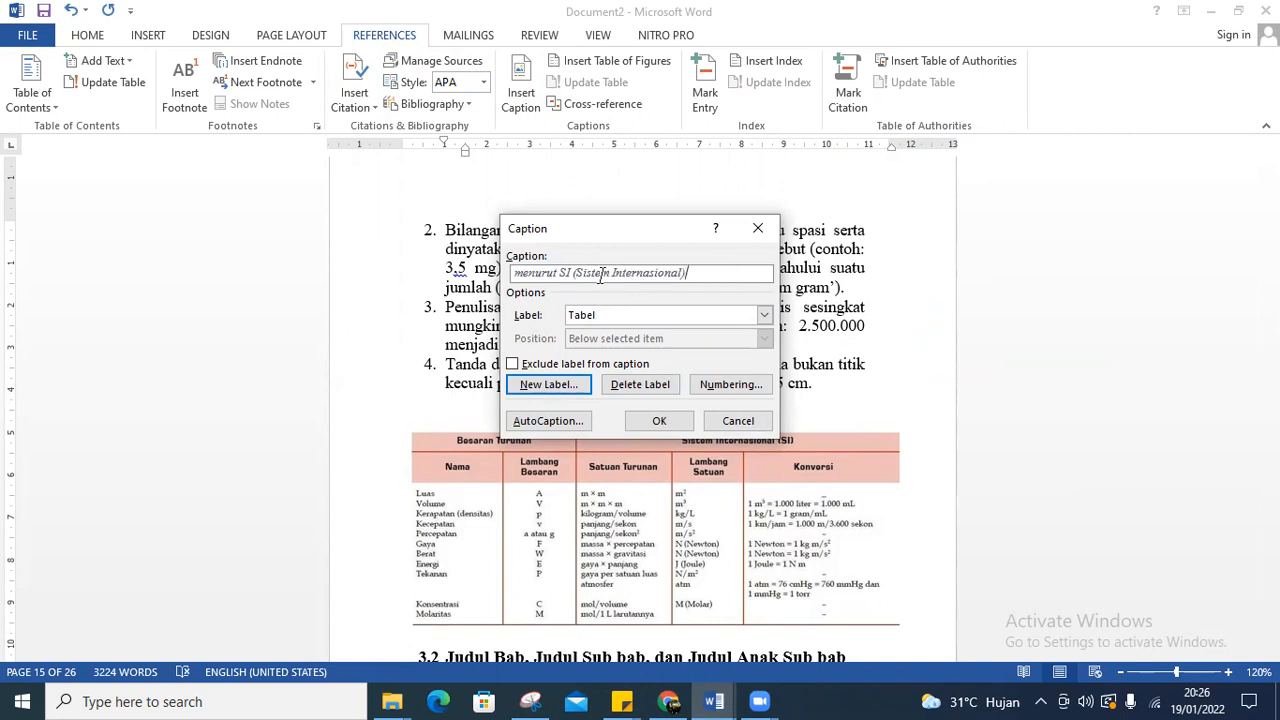
{"action": "left_click", "coordinate": [659, 421]}
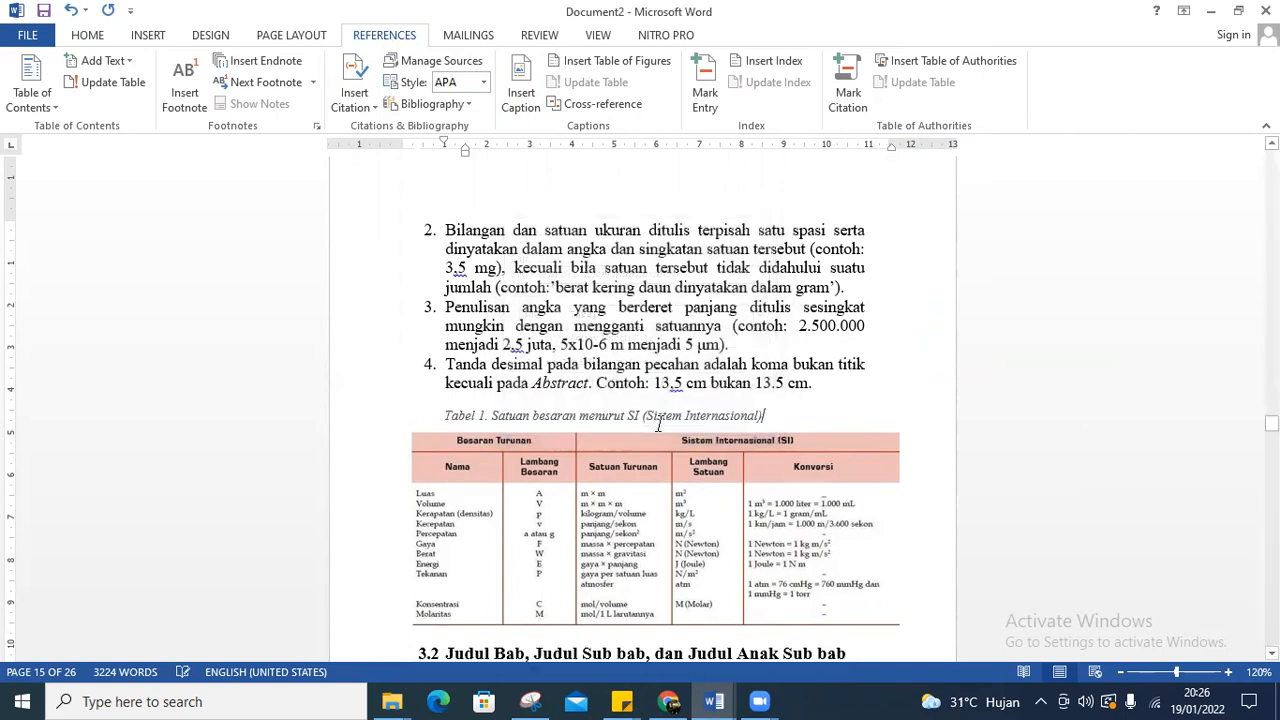
Remove the italics from the Tabel 1 caption and centre it above the table
{"action": "left_click_drag", "start_coordinate": [444, 416], "coordinate": [762, 417]}
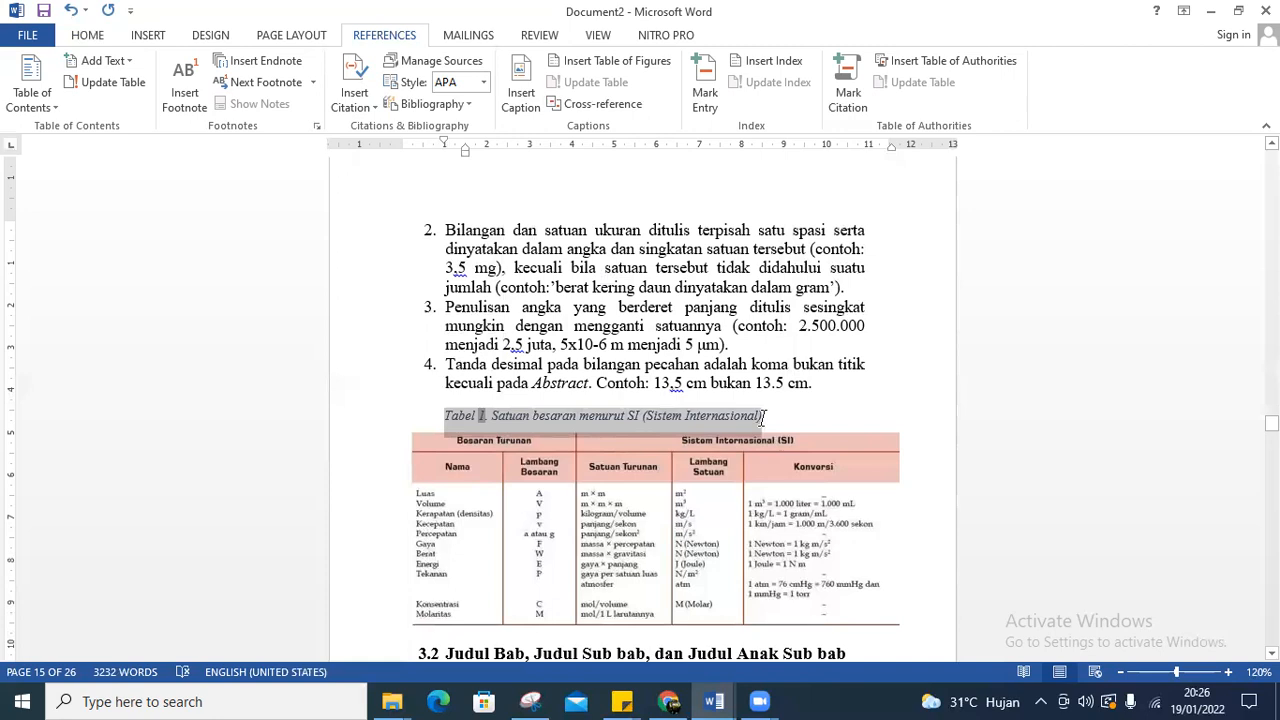
{"action": "left_click", "coordinate": [88, 36]}
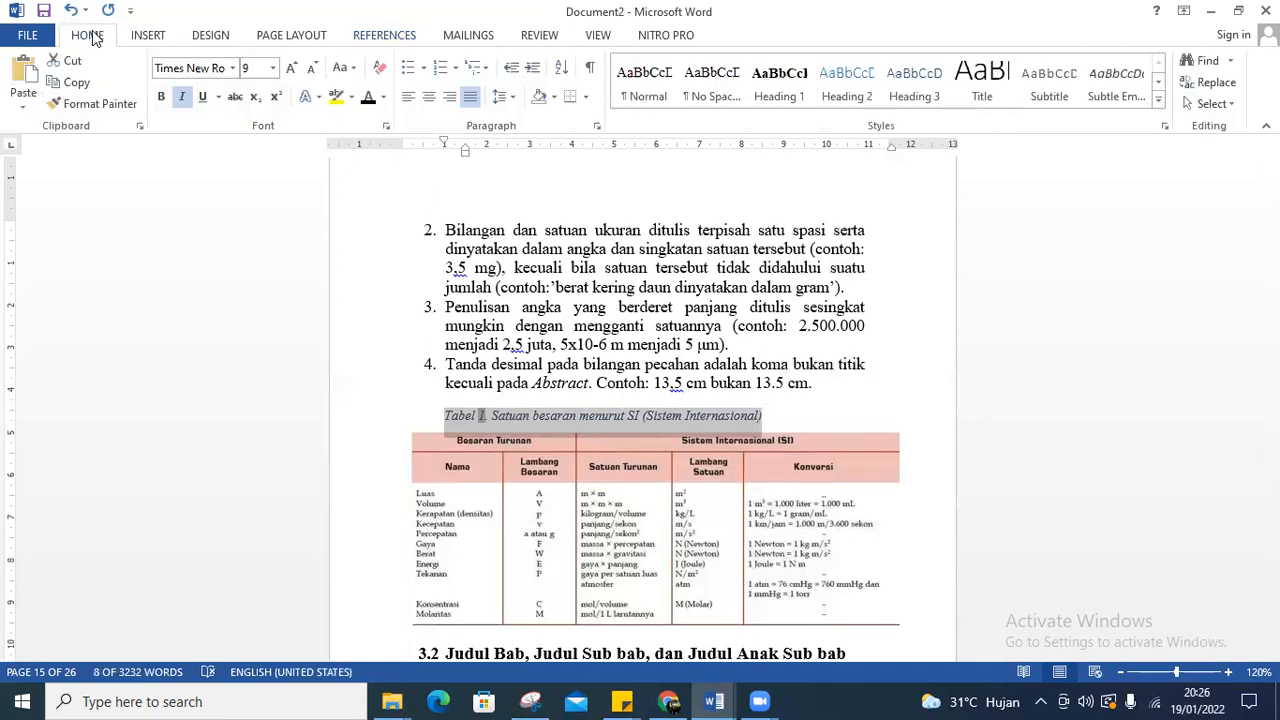
{"action": "left_click", "coordinate": [162, 99]}
{"action": "left_click", "coordinate": [162, 99]}
{"action": "left_click", "coordinate": [182, 104]}
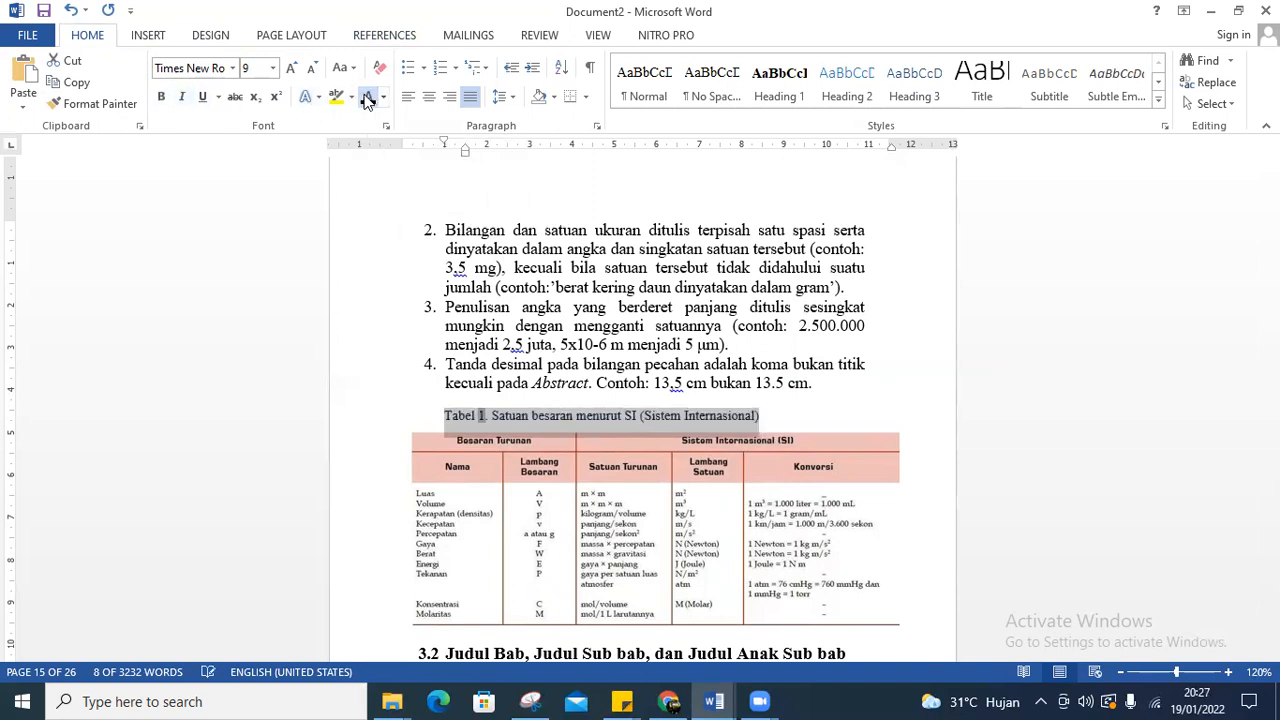
{"action": "left_click", "coordinate": [429, 99]}
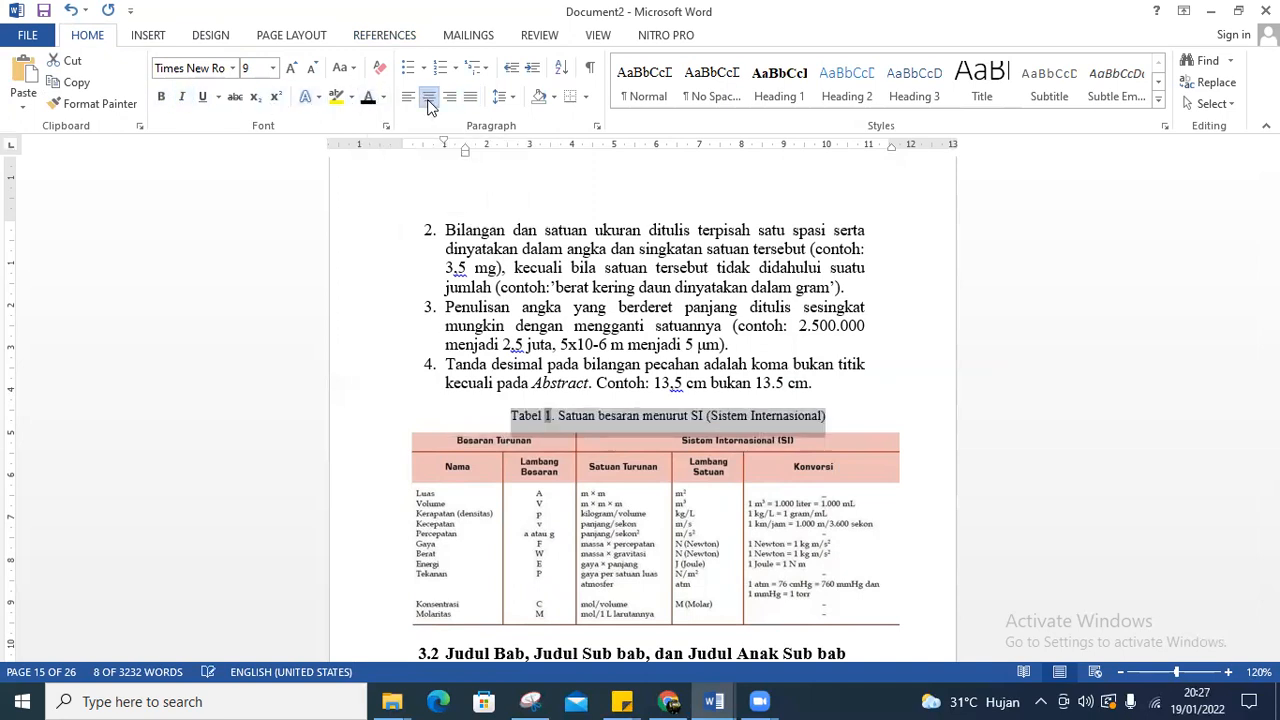
{"action": "left_click", "coordinate": [888, 420]}
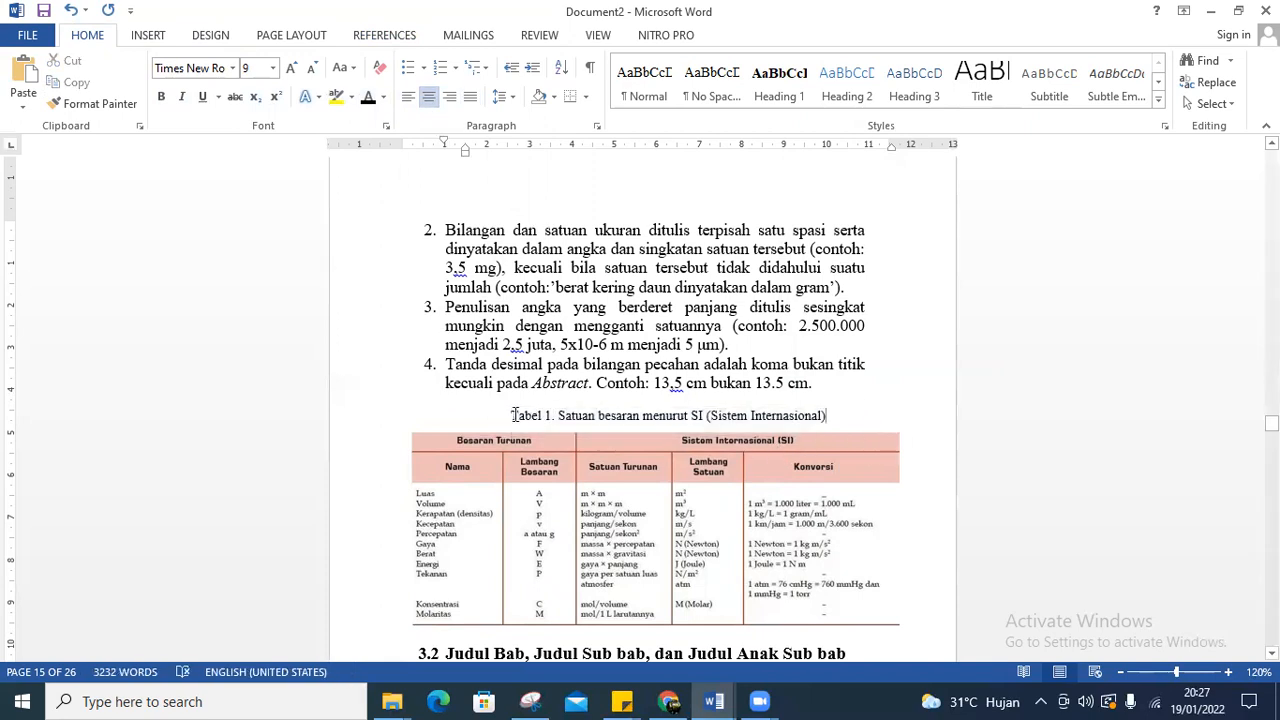
Set the font size of the whole Tabel 1 caption to 12
{"action": "left_click_drag", "start_coordinate": [512, 416], "coordinate": [800, 420]}
{"action": "left_click", "coordinate": [797, 417]}
{"action": "left_click_drag", "start_coordinate": [505, 415], "coordinate": [819, 416]}
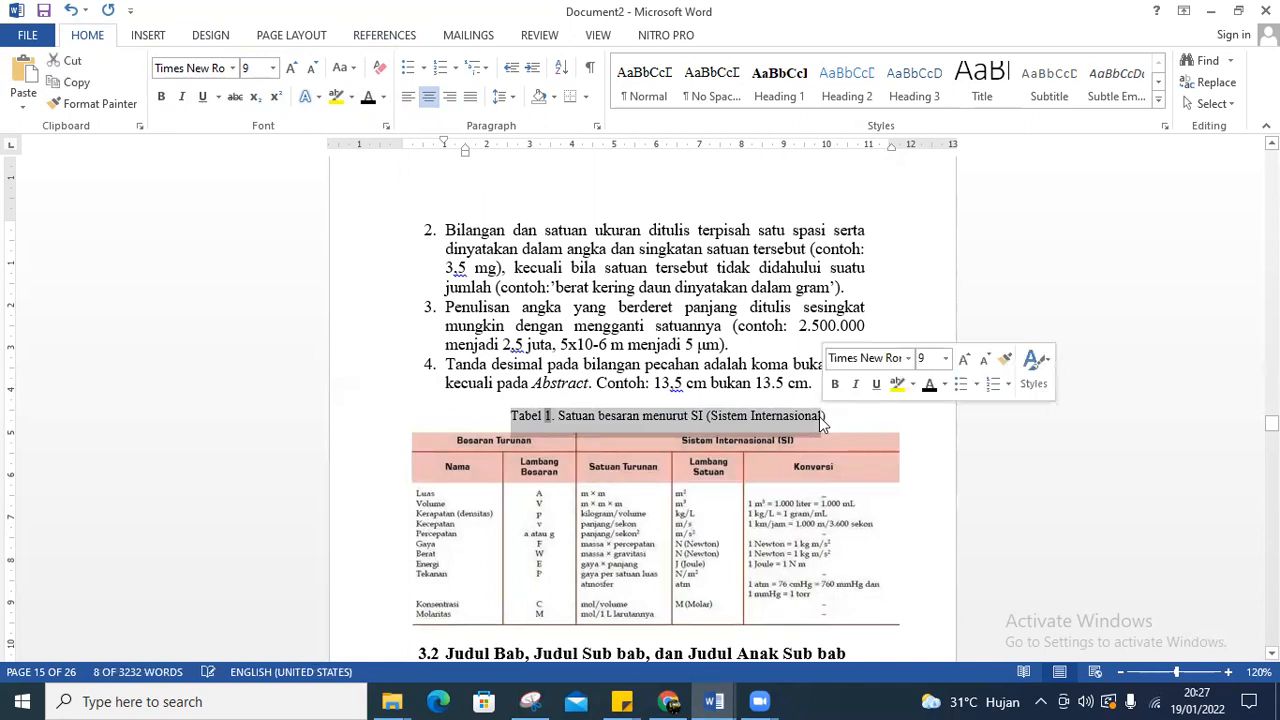
{"action": "key", "text": "shift+Right"}
{"action": "key", "text": "shift+Right"}
{"action": "key", "text": "shift+Left"}
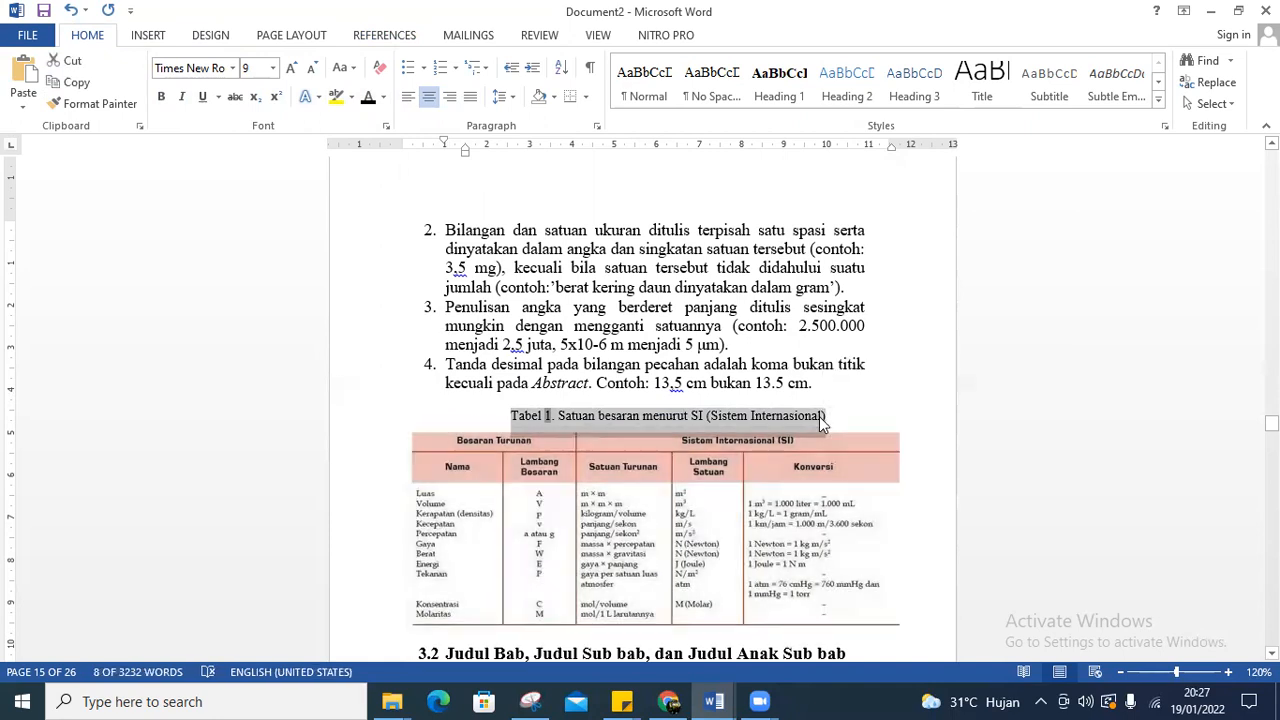
{"action": "left_click", "coordinate": [266, 67]}
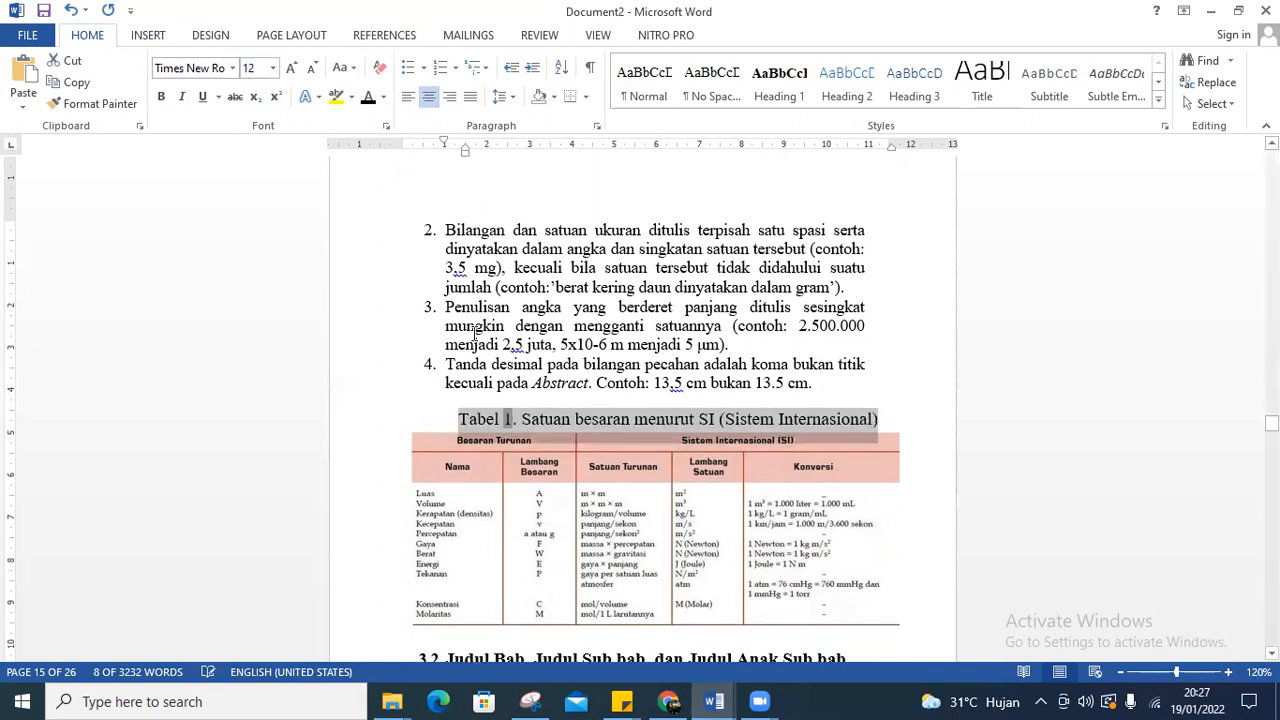
{"action": "left_click", "coordinate": [972, 506]}
Cut the title "Perbedaan pendidikan islam dan barat" from the manual Tabel 2 caption in section 3.3
{"action": "left_click", "coordinate": [1120, 672]}
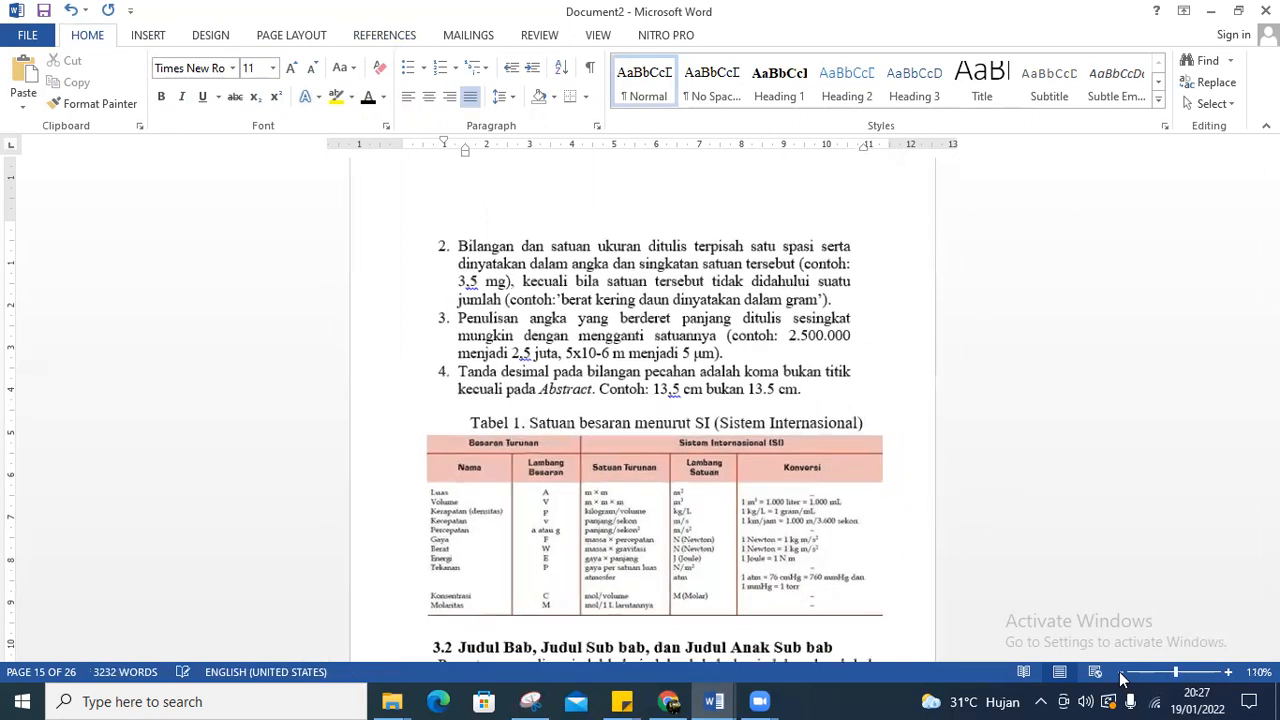
{"action": "left_click", "coordinate": [1120, 672]}
{"action": "left_click", "coordinate": [1120, 672]}
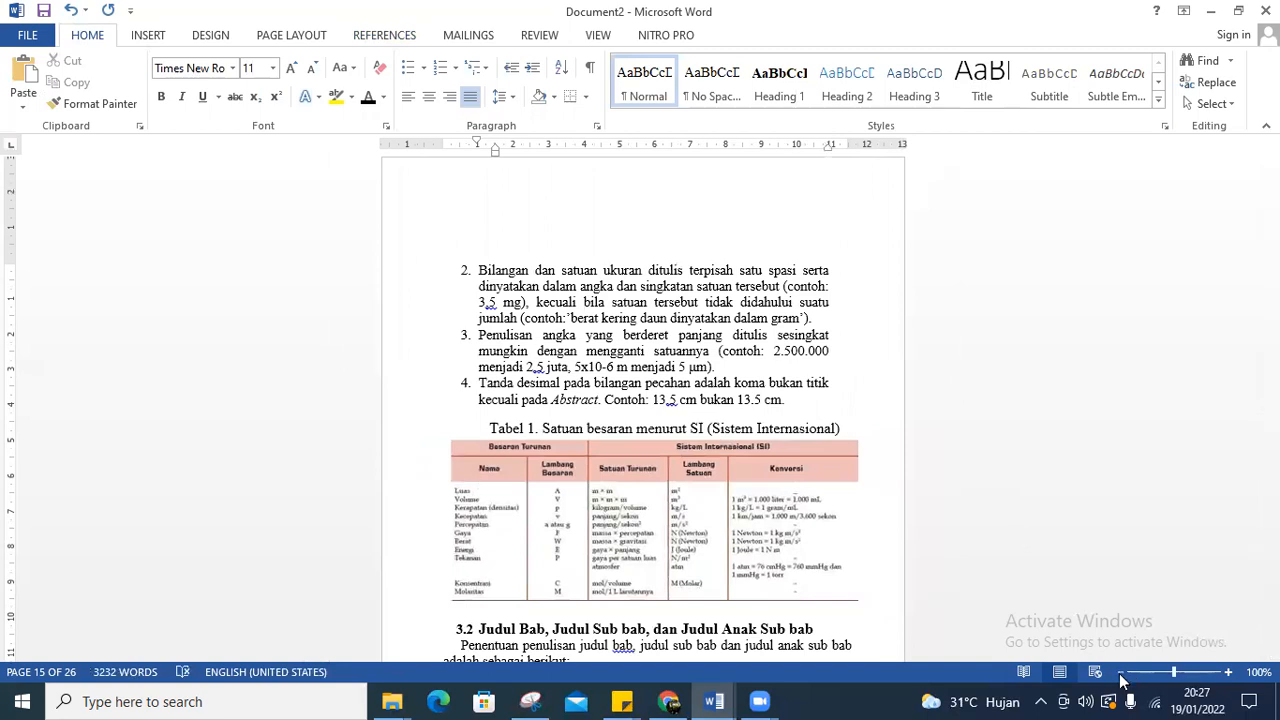
{"action": "scroll", "coordinate": [624, 458], "scroll_direction": "down", "scroll_amount": 2}
{"action": "scroll", "coordinate": [624, 458], "scroll_direction": "down", "scroll_amount": 12}
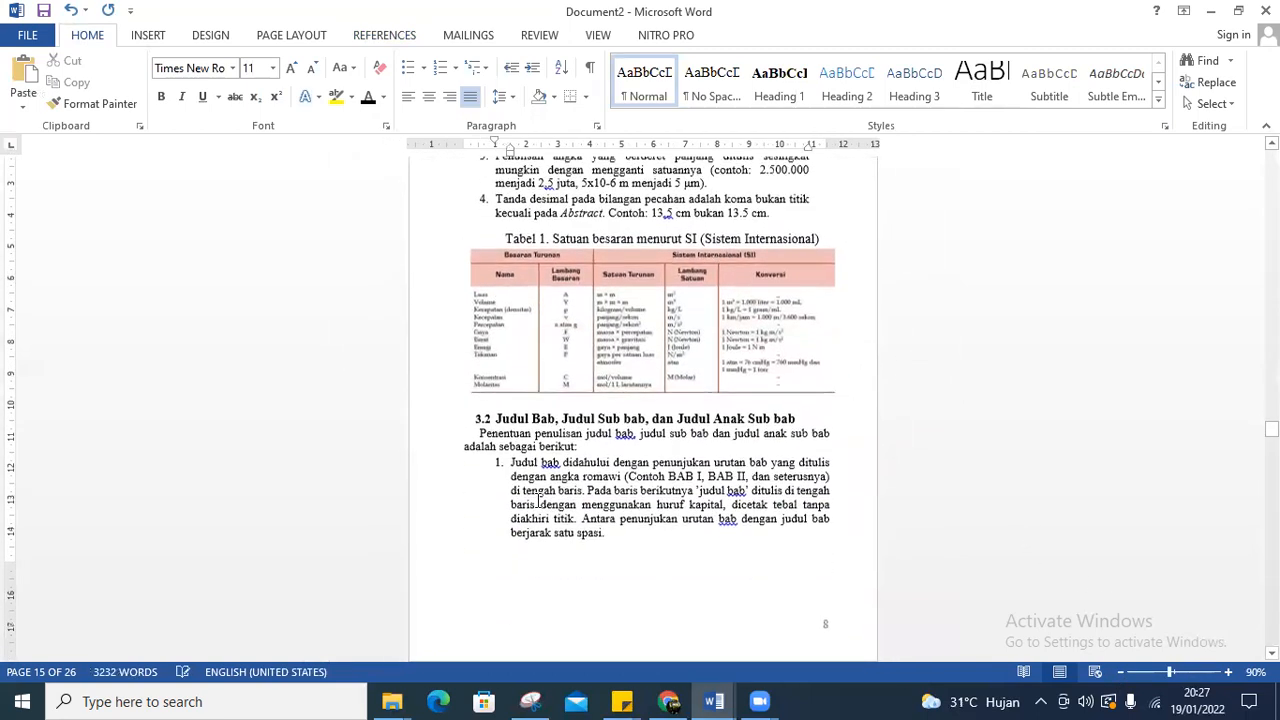
{"action": "scroll", "coordinate": [572, 478], "scroll_direction": "down", "scroll_amount": 7}
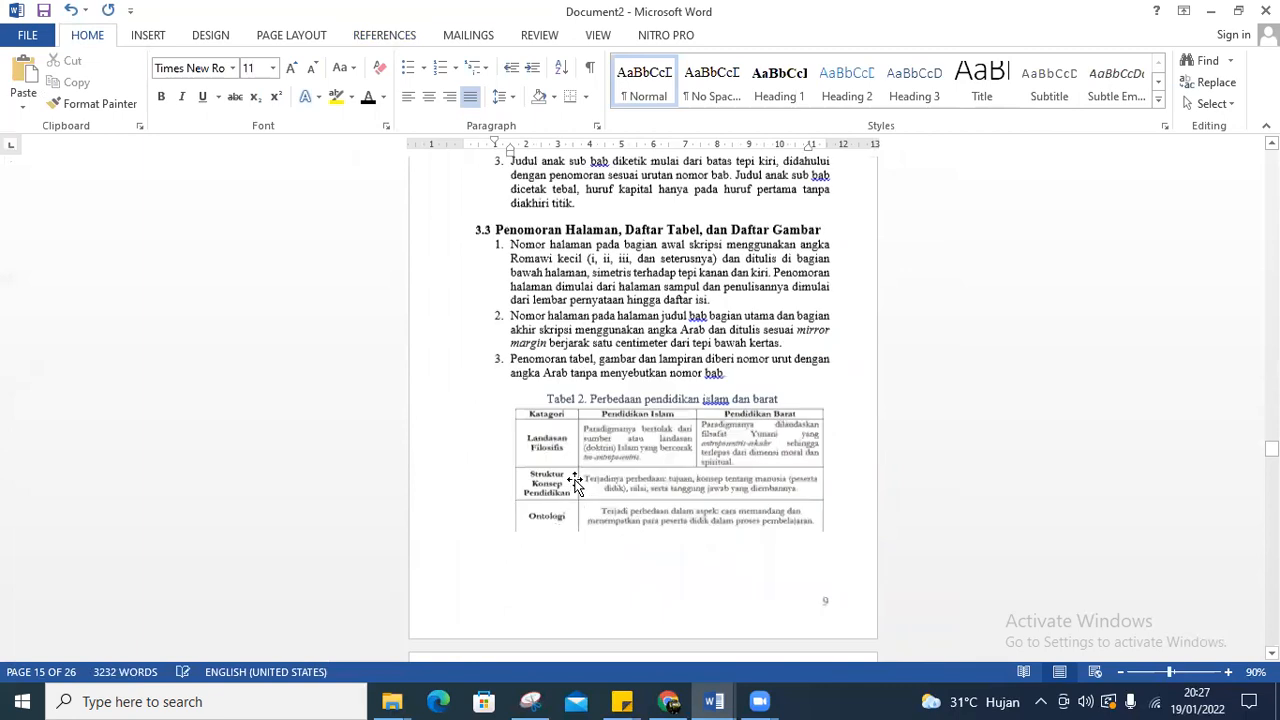
{"action": "left_click", "coordinate": [588, 389]}
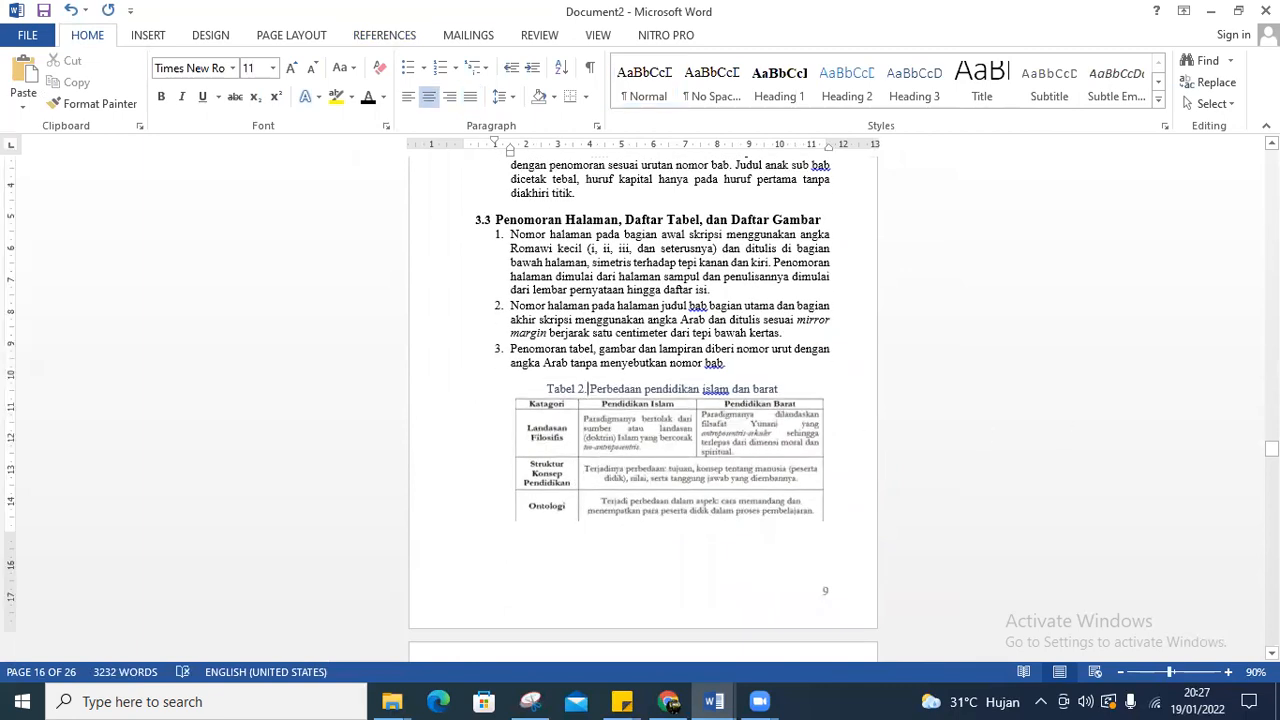
{"action": "left_click", "coordinate": [1272, 653]}
{"action": "left_click", "coordinate": [1272, 653]}
{"action": "left_click", "coordinate": [1272, 653]}
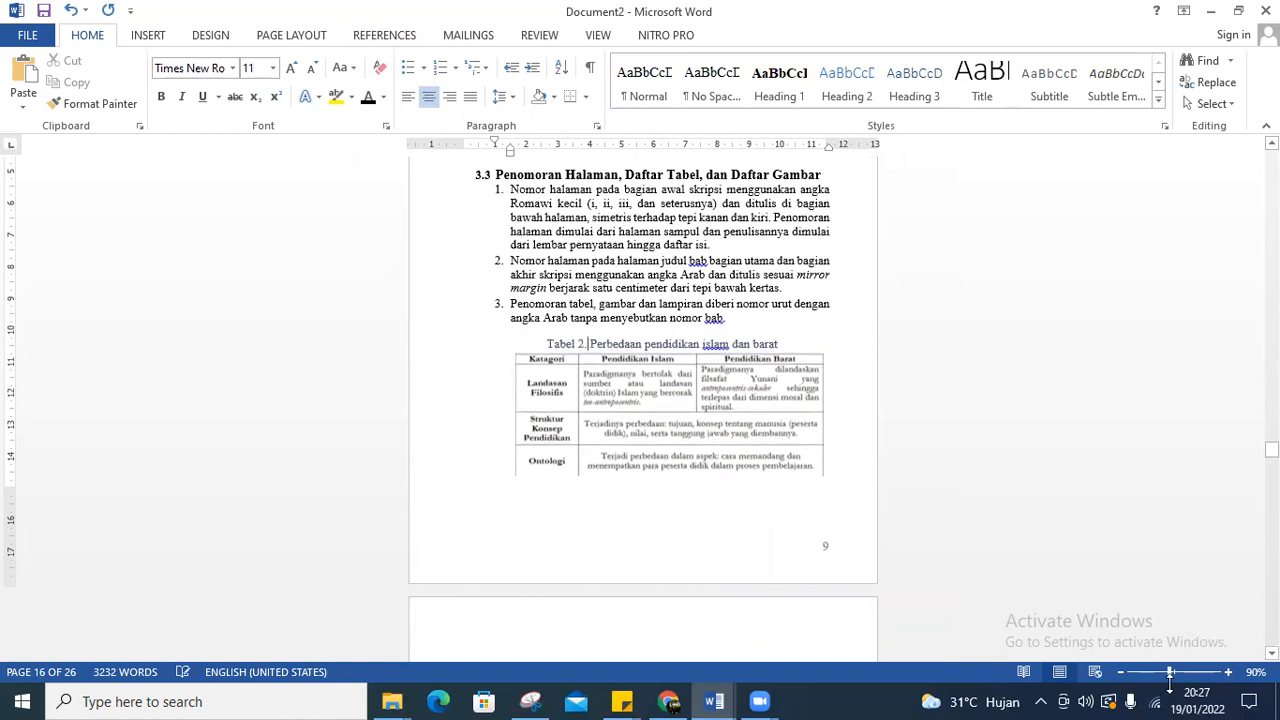
{"action": "scroll", "coordinate": [740, 470], "scroll_direction": "up", "scroll_amount": 2, "text": "ctrl"}
{"action": "left_click_drag", "start_coordinate": [813, 344], "coordinate": [604, 365]}
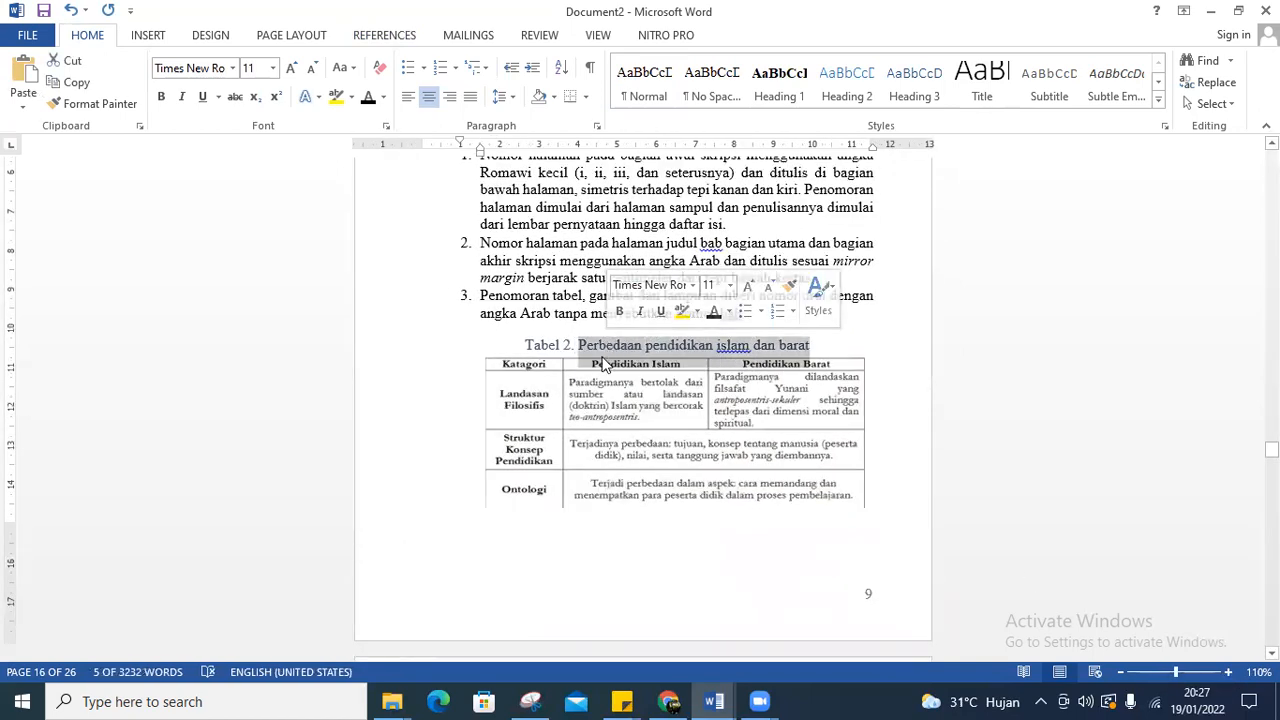
{"action": "right_click", "coordinate": [604, 364]}
{"action": "left_click", "coordinate": [630, 380]}
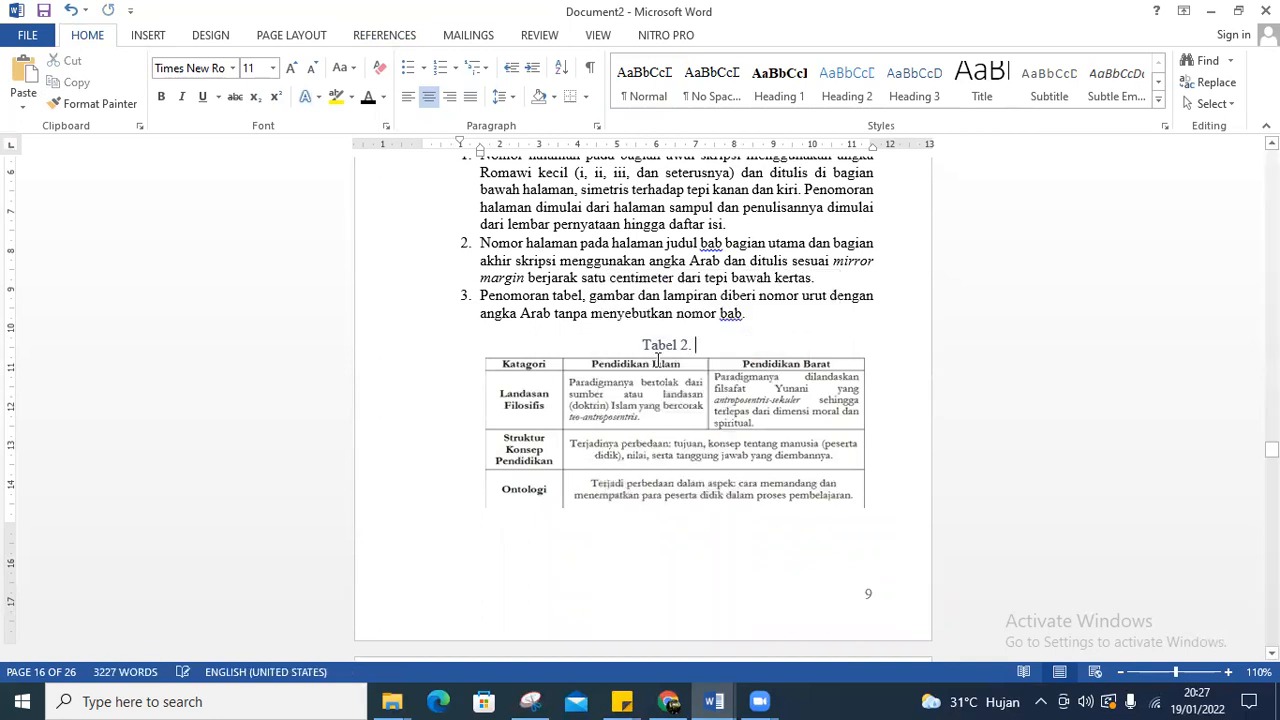
Delete the remaining "Tabel 2." text above the education comparison table, leaving an empty line for the caption
{"action": "key", "text": "BackSpace"}
{"action": "key", "text": "BackSpace"}
{"action": "key", "text": "BackSpace"}
{"action": "key", "text": "BackSpace"}
{"action": "key", "text": "BackSpace"}
{"action": "key", "text": "BackSpace"}
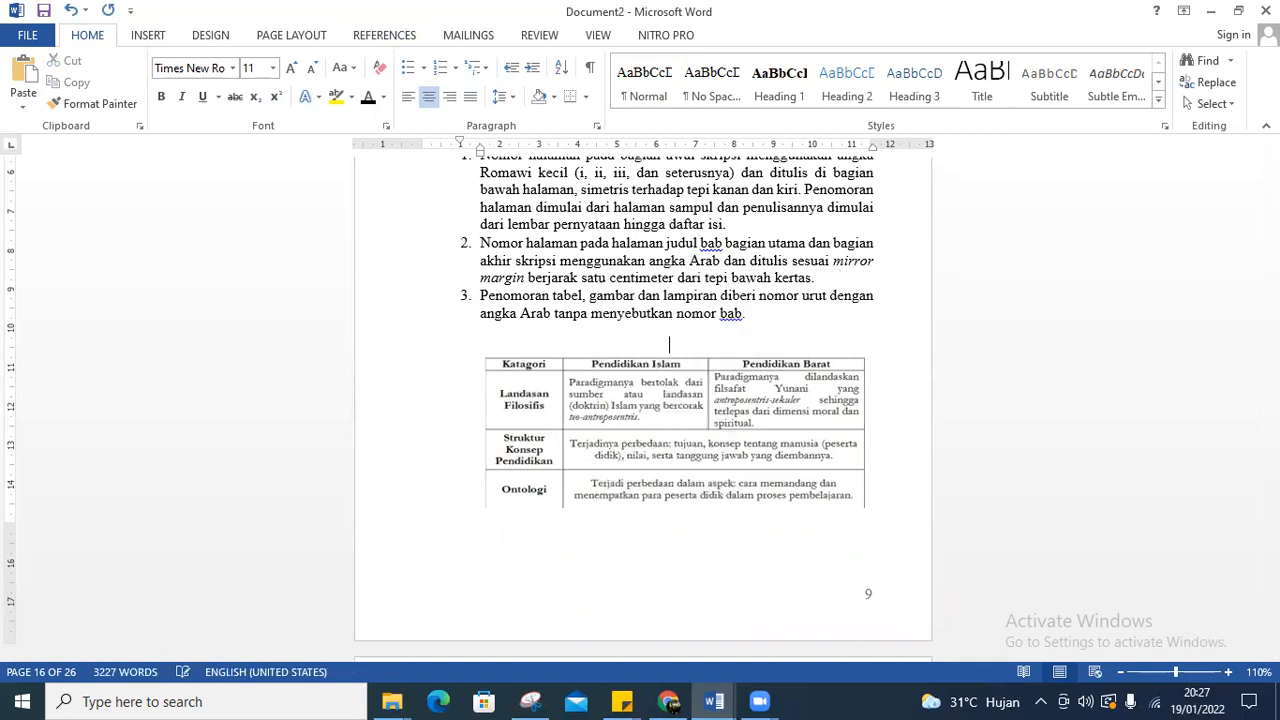
Insert an automatic caption with the Tabel label, adding a period and the cut title "Perbedaan pendidikan islam dan barat" after the number
{"action": "left_click", "coordinate": [372, 40]}
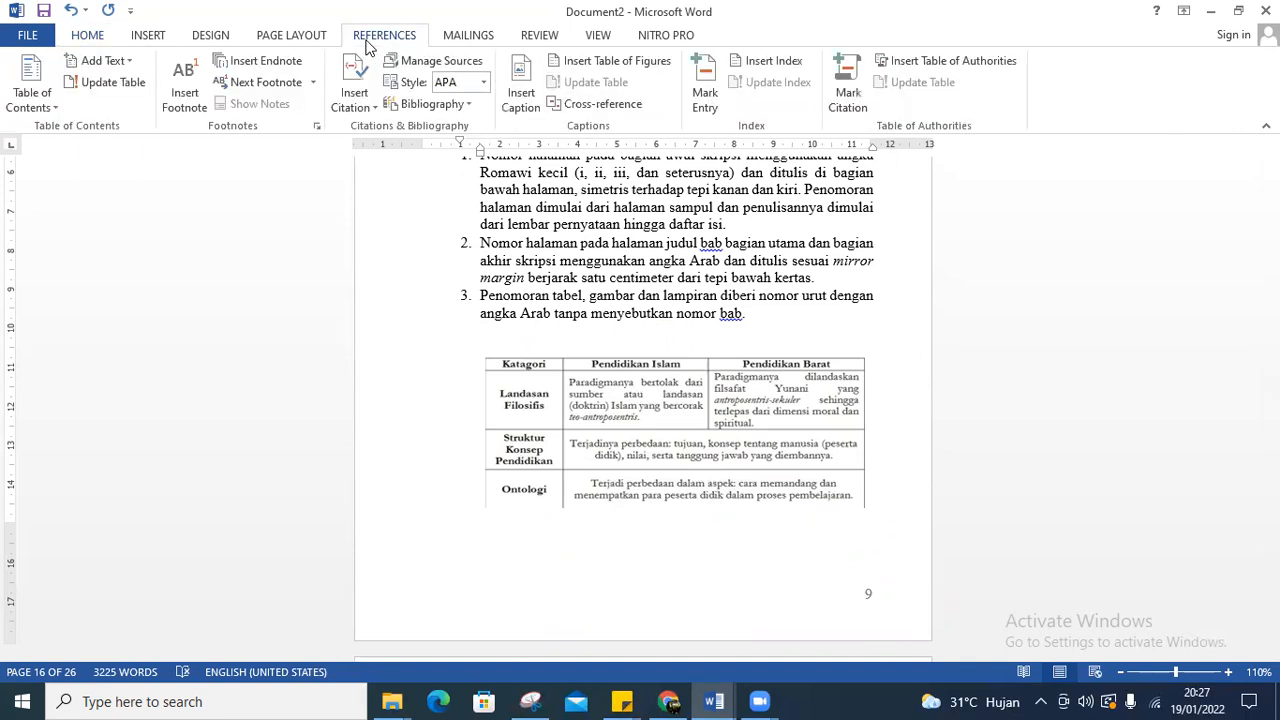
{"action": "left_click", "coordinate": [525, 108]}
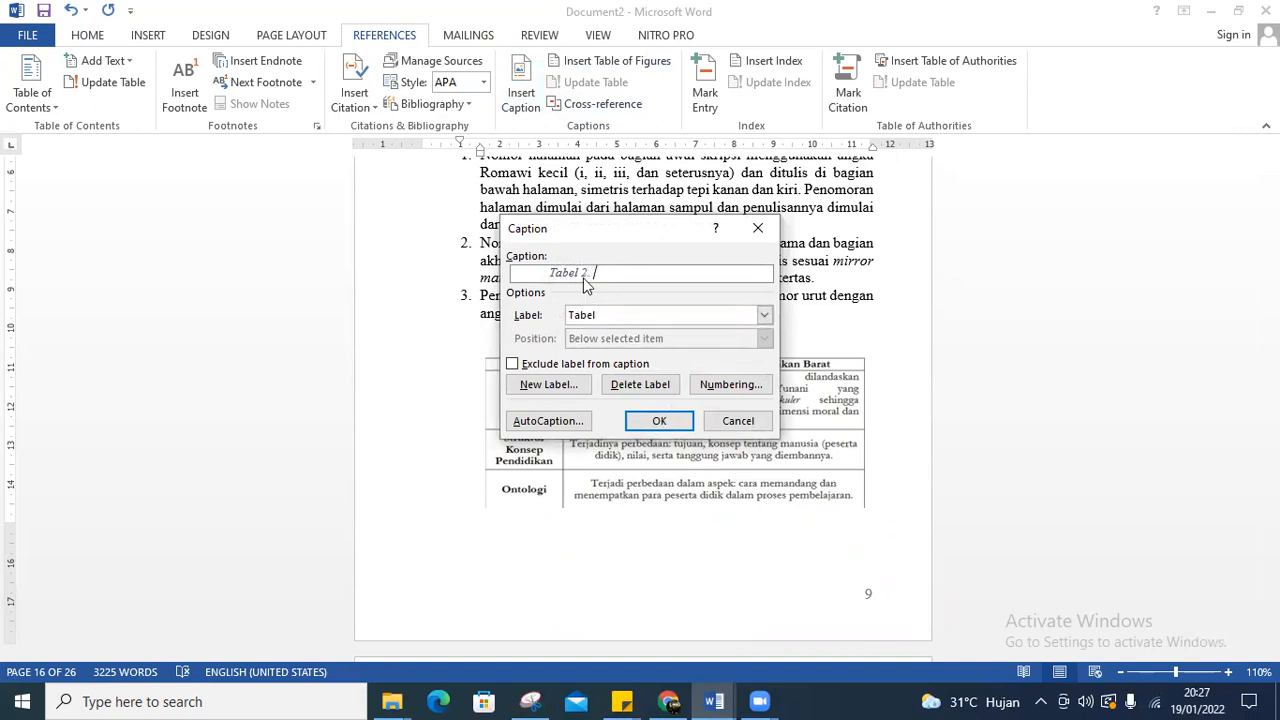
{"action": "type", "text": "."}
{"action": "key", "text": "ctrl+v"}
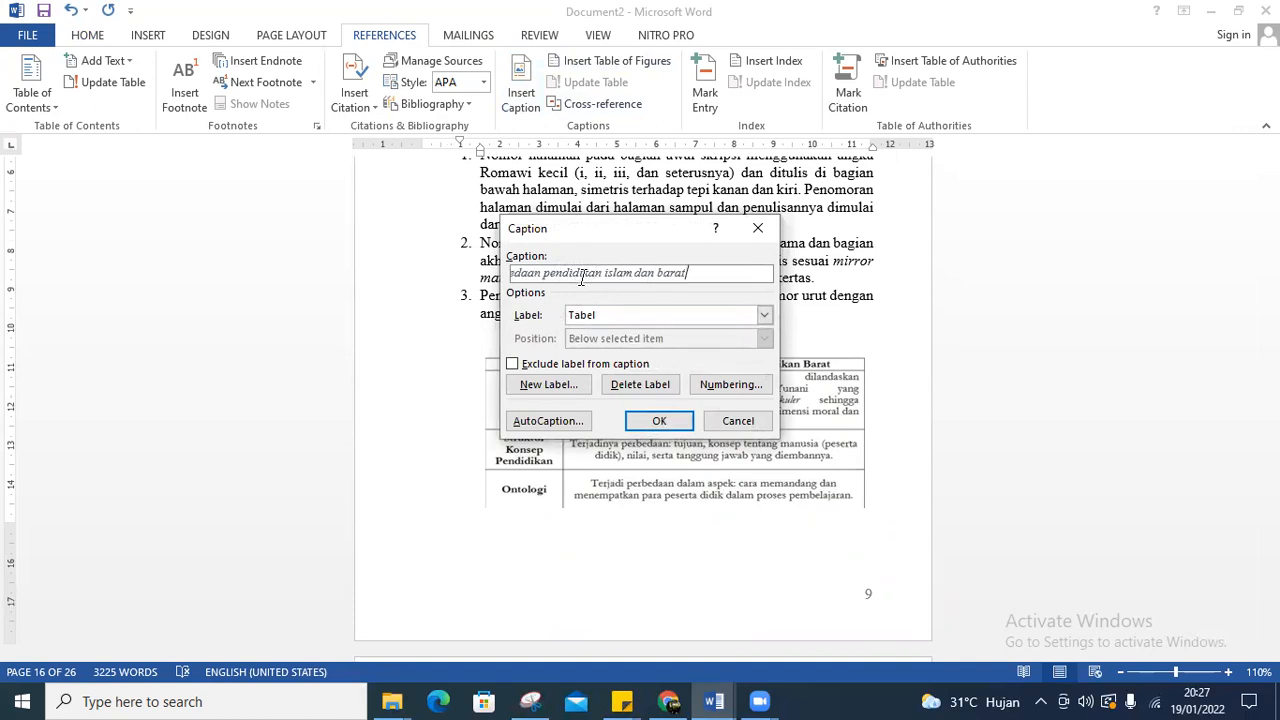
{"action": "left_click", "coordinate": [668, 421]}
Format the whole new Tabel 2 caption as centred, non-italic text at font size 12
{"action": "left_click_drag", "start_coordinate": [460, 344], "coordinate": [701, 345]}
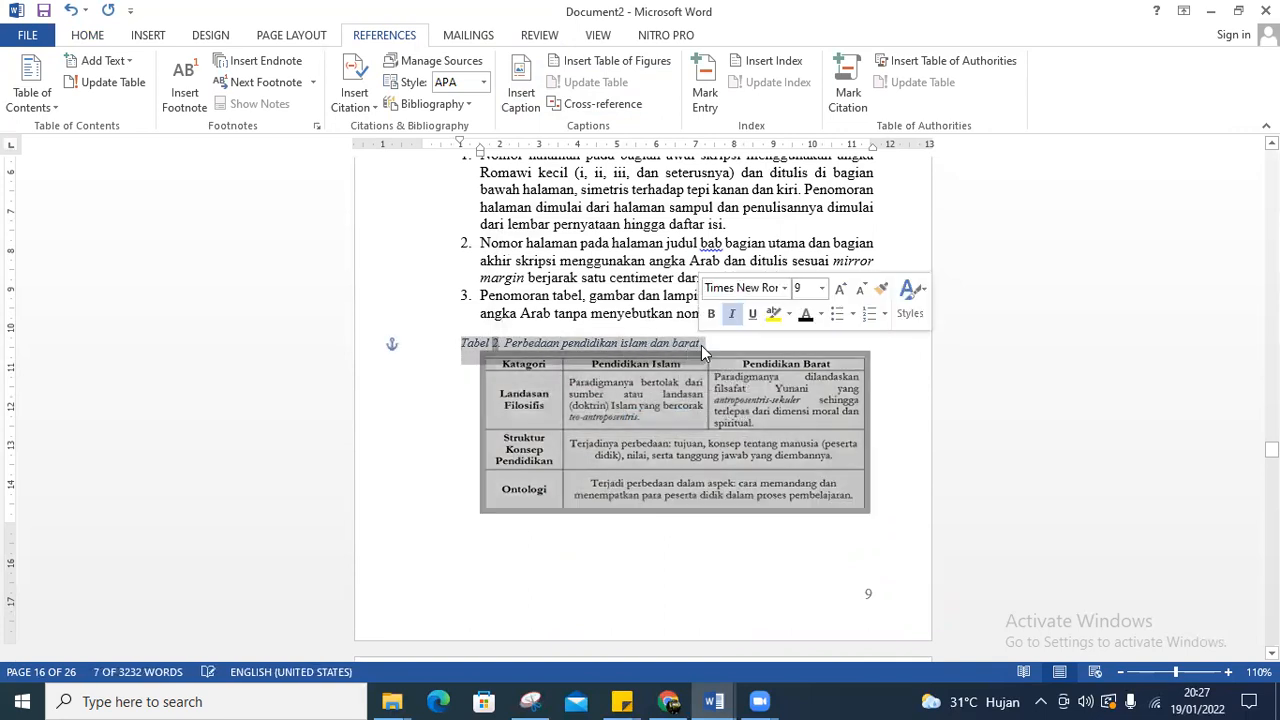
{"action": "key", "text": "shift+Left"}
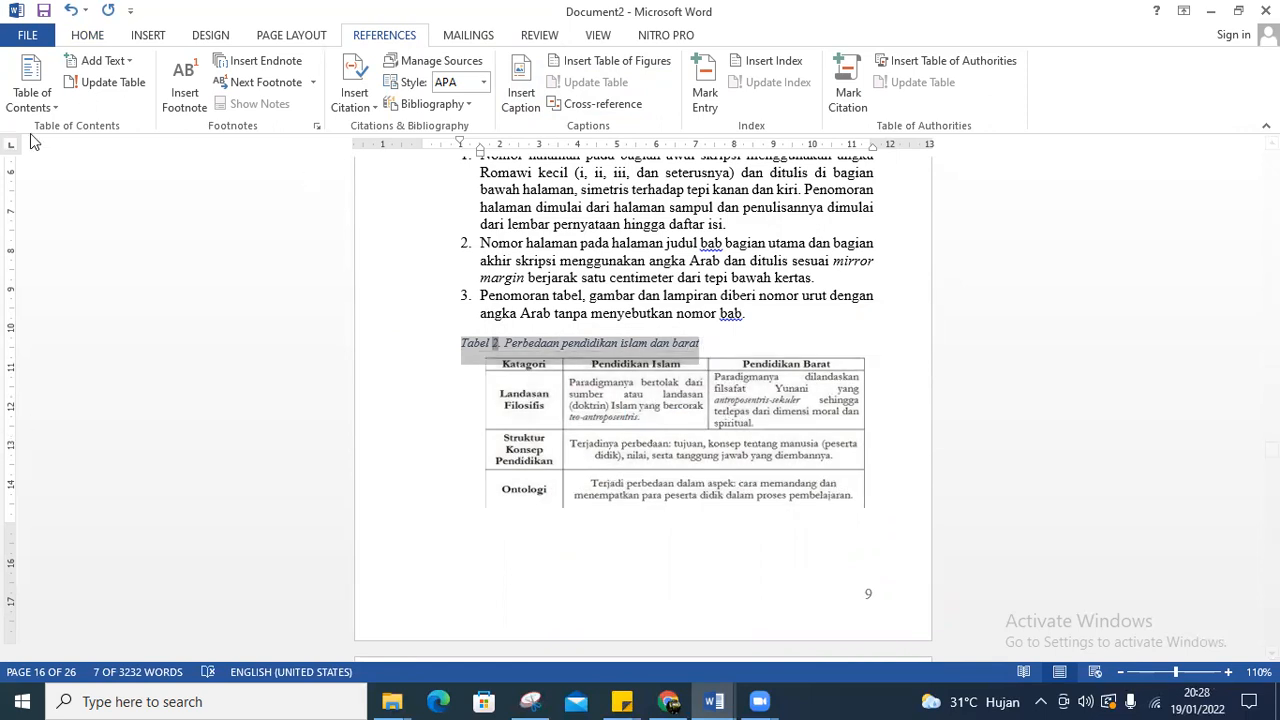
{"action": "left_click", "coordinate": [88, 36]}
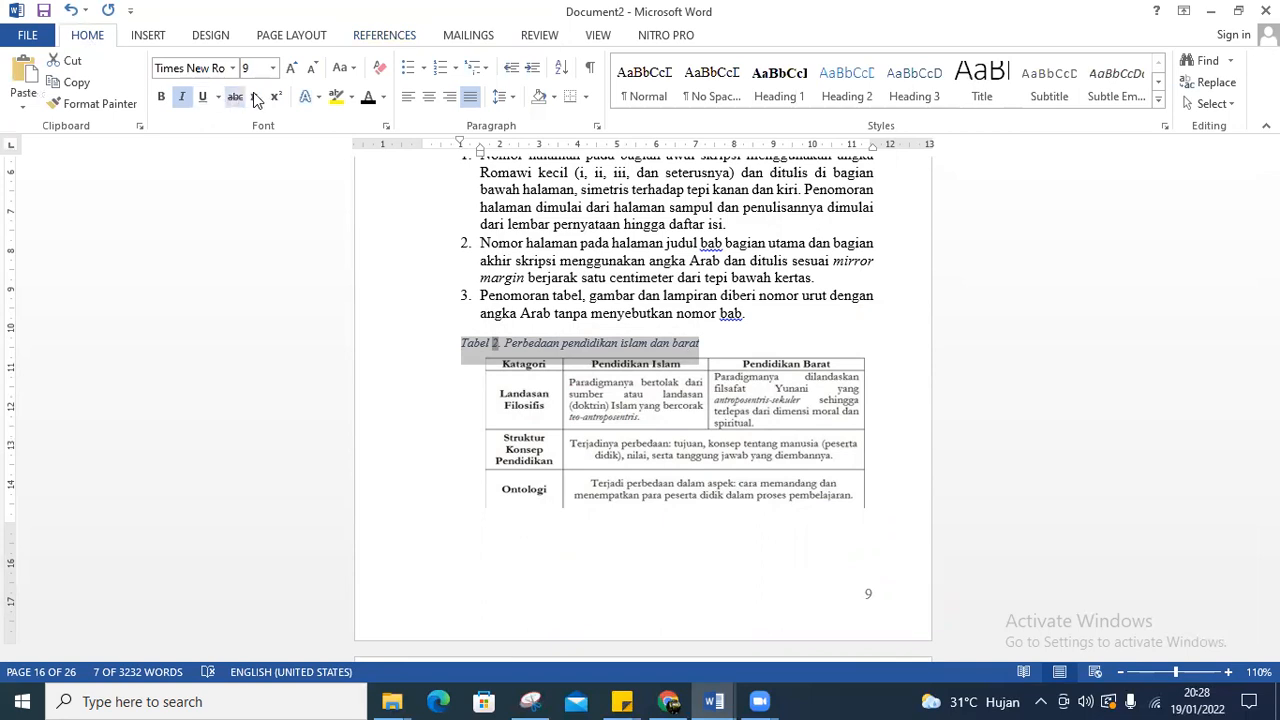
{"action": "left_click", "coordinate": [428, 100]}
{"action": "left_click", "coordinate": [182, 97]}
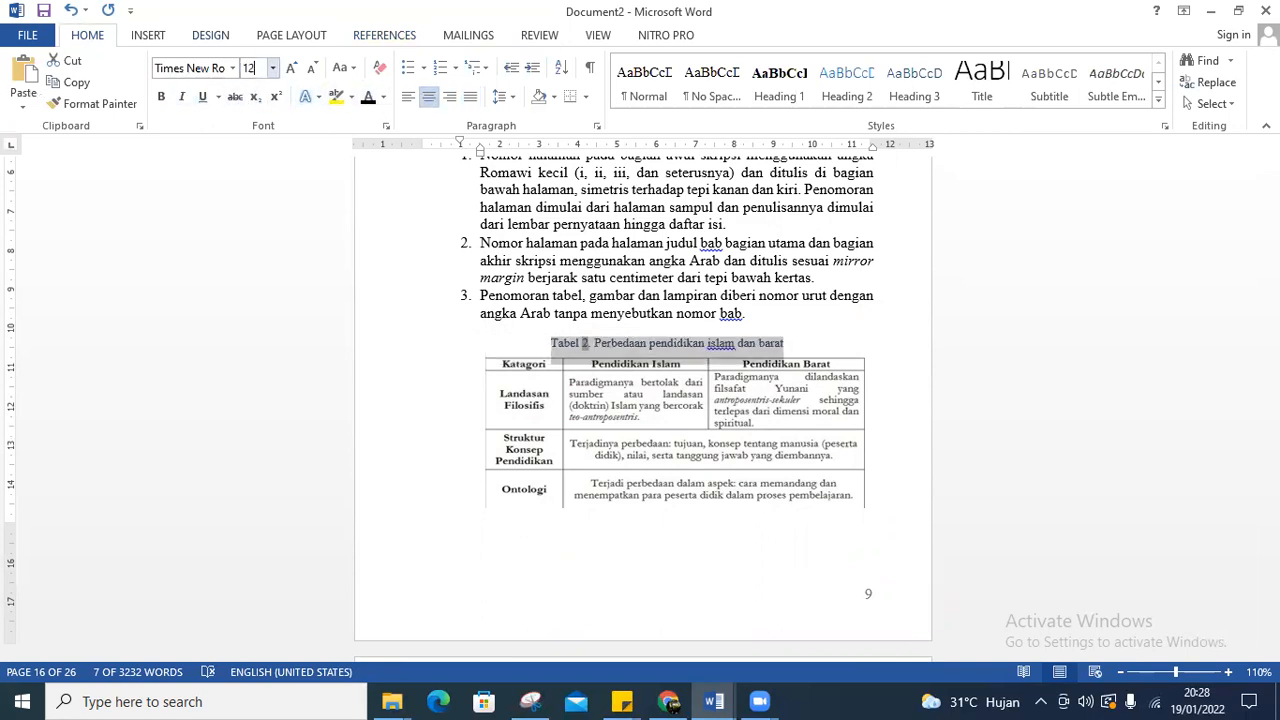
{"action": "key", "text": "Return"}
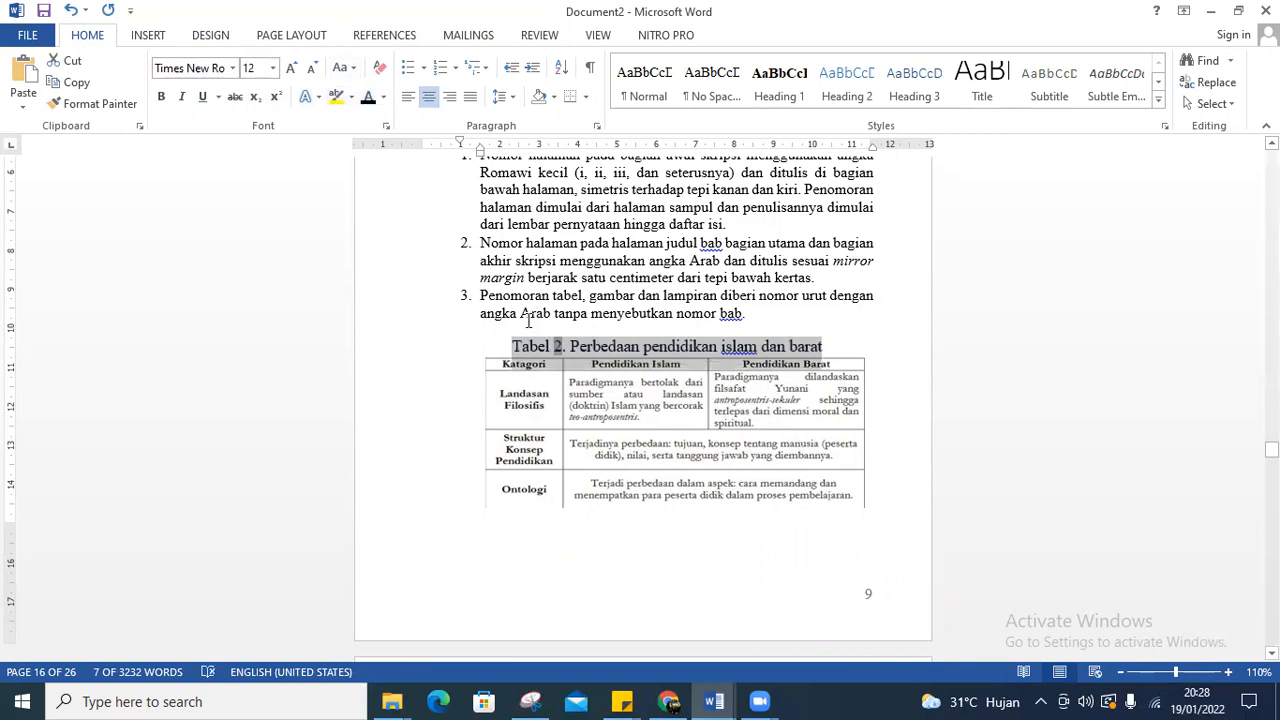
Set the font size of the whole Tabel 2 caption to 11
{"action": "left_click", "coordinate": [521, 318]}
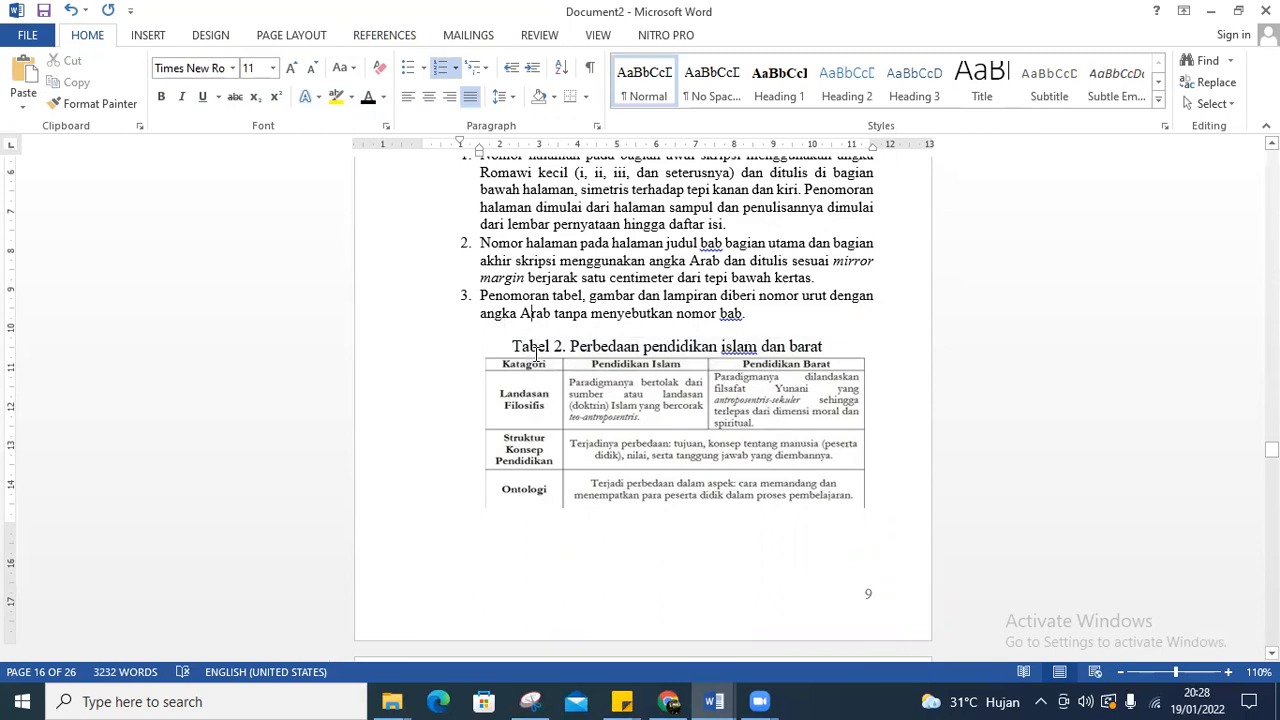
{"action": "left_click_drag", "start_coordinate": [516, 344], "coordinate": [822, 344]}
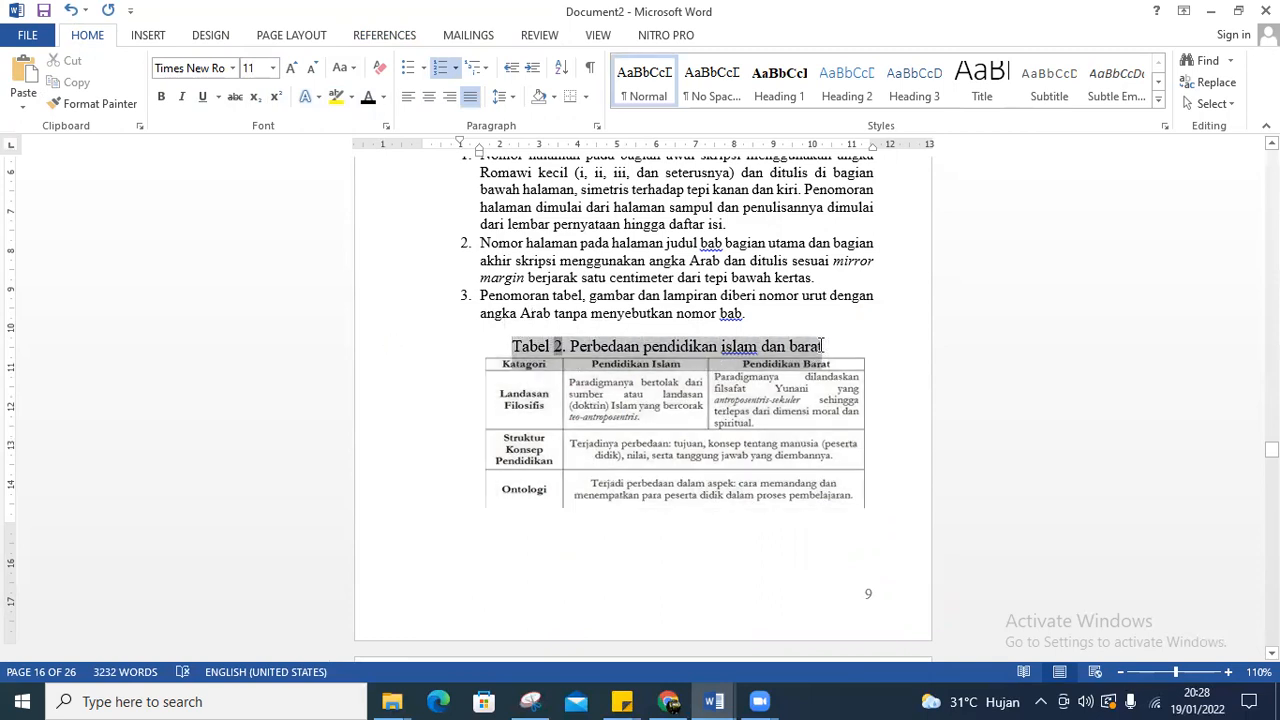
{"action": "type", "text": "11"}
{"action": "key", "text": "Return"}
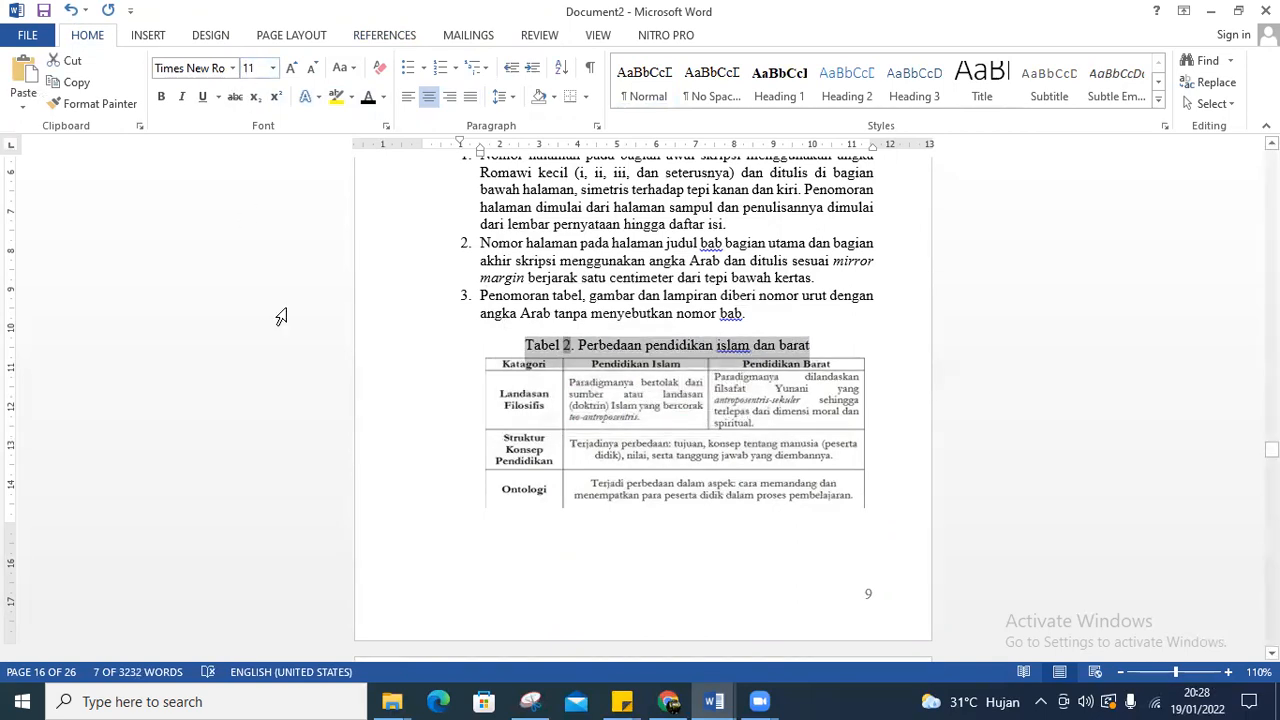
{"action": "left_click", "coordinate": [614, 350]}
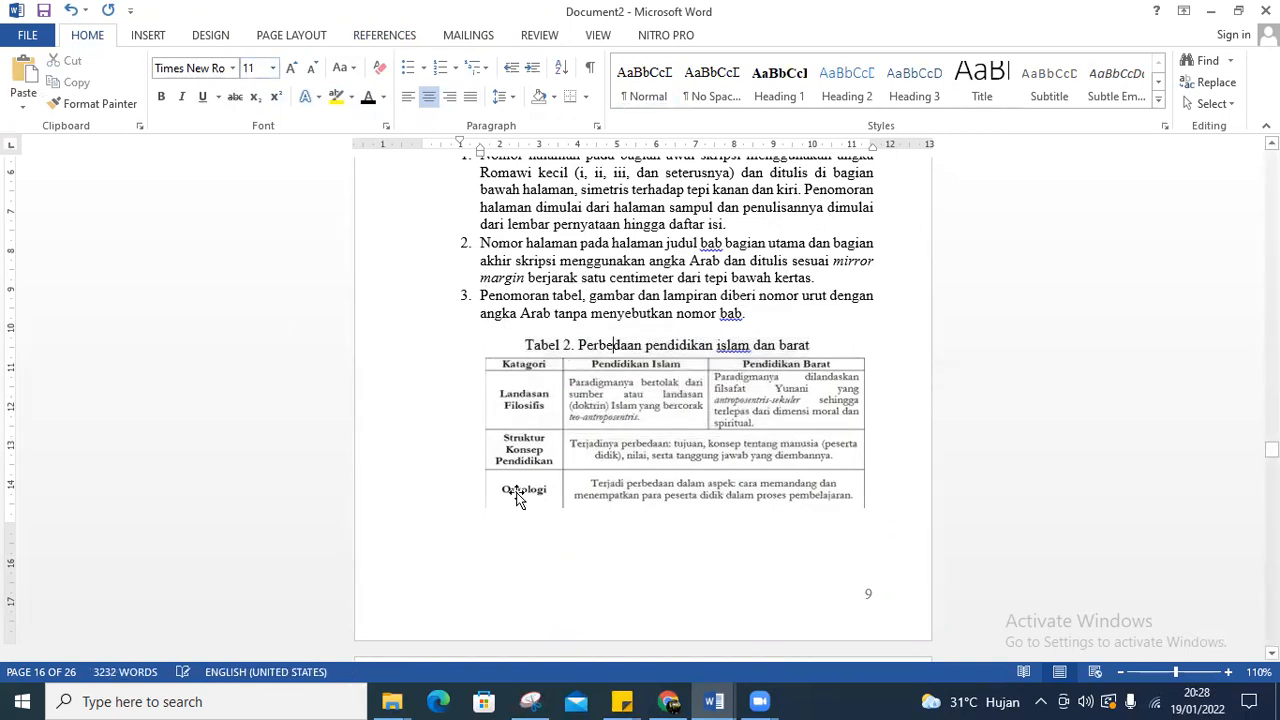
Cut the title "Rata-rata penambahan methionine" from the manual Tabel 3 caption on page 12
{"action": "scroll", "coordinate": [540, 470], "scroll_direction": "down", "scroll_amount": 10}
{"action": "scroll", "coordinate": [557, 452], "scroll_direction": "down", "scroll_amount": 15}
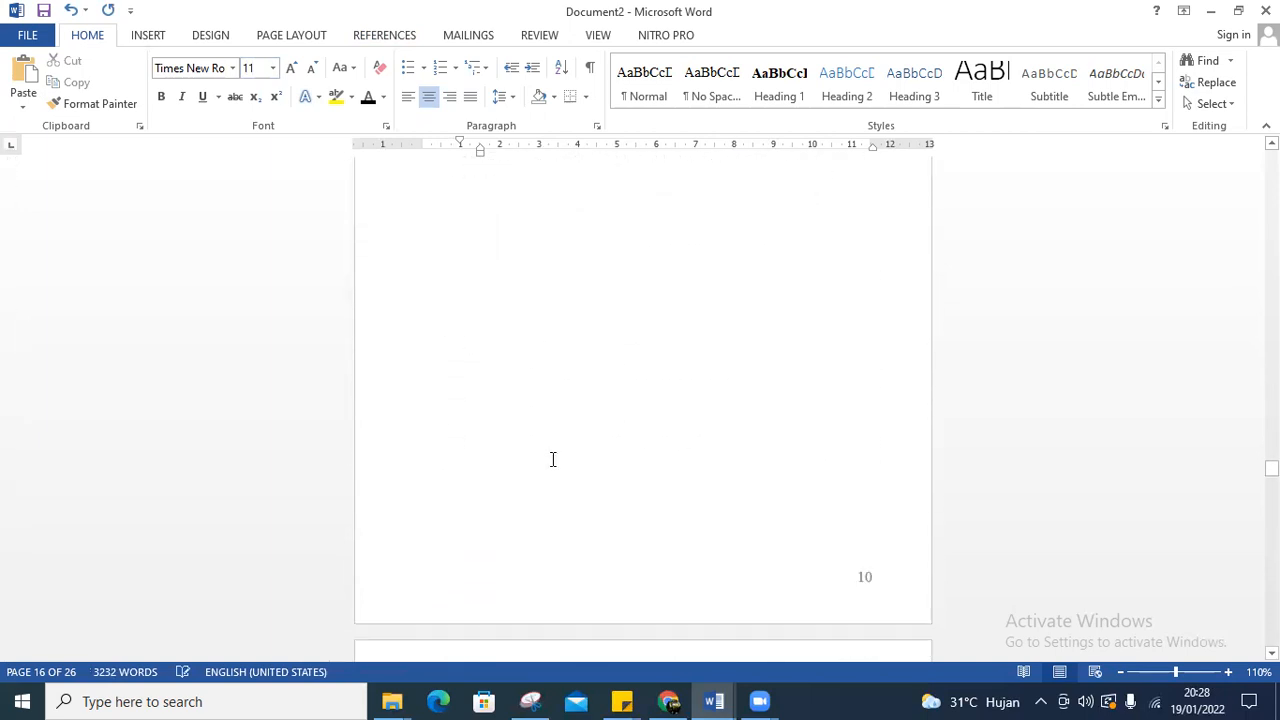
{"action": "scroll", "coordinate": [583, 516], "scroll_direction": "down", "scroll_amount": 20}
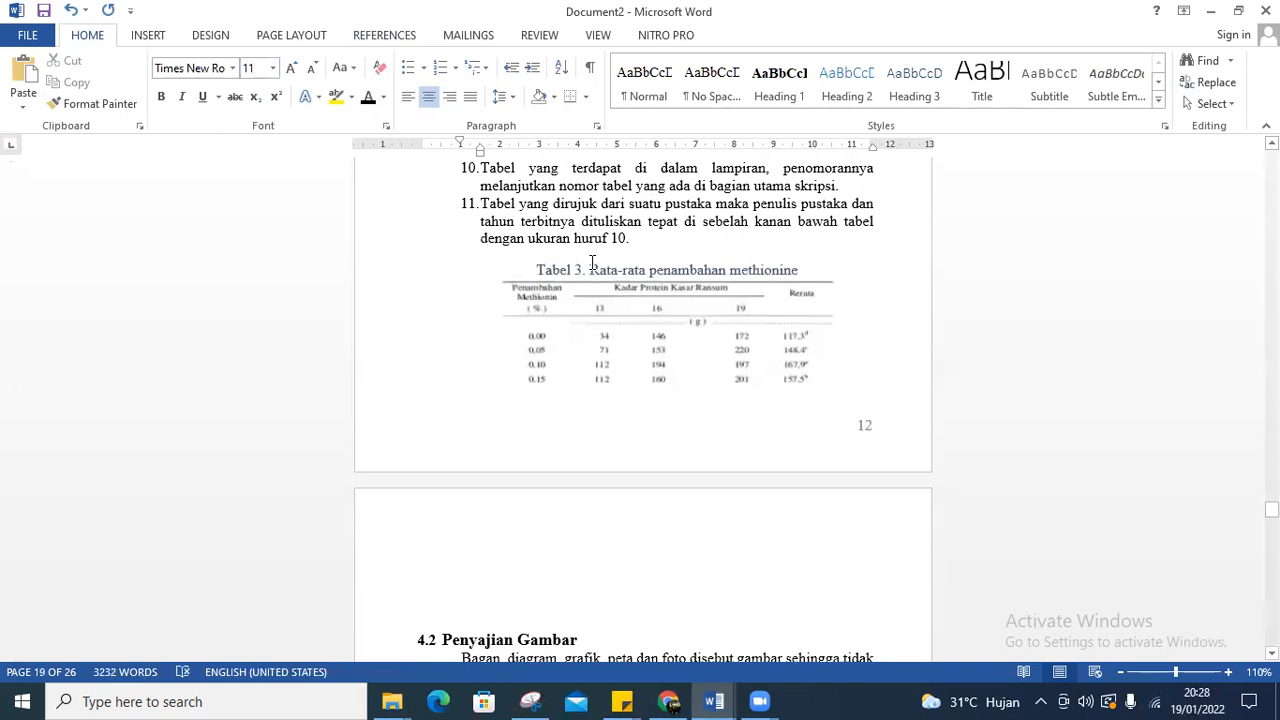
{"action": "left_click_drag", "start_coordinate": [589, 271], "coordinate": [780, 270]}
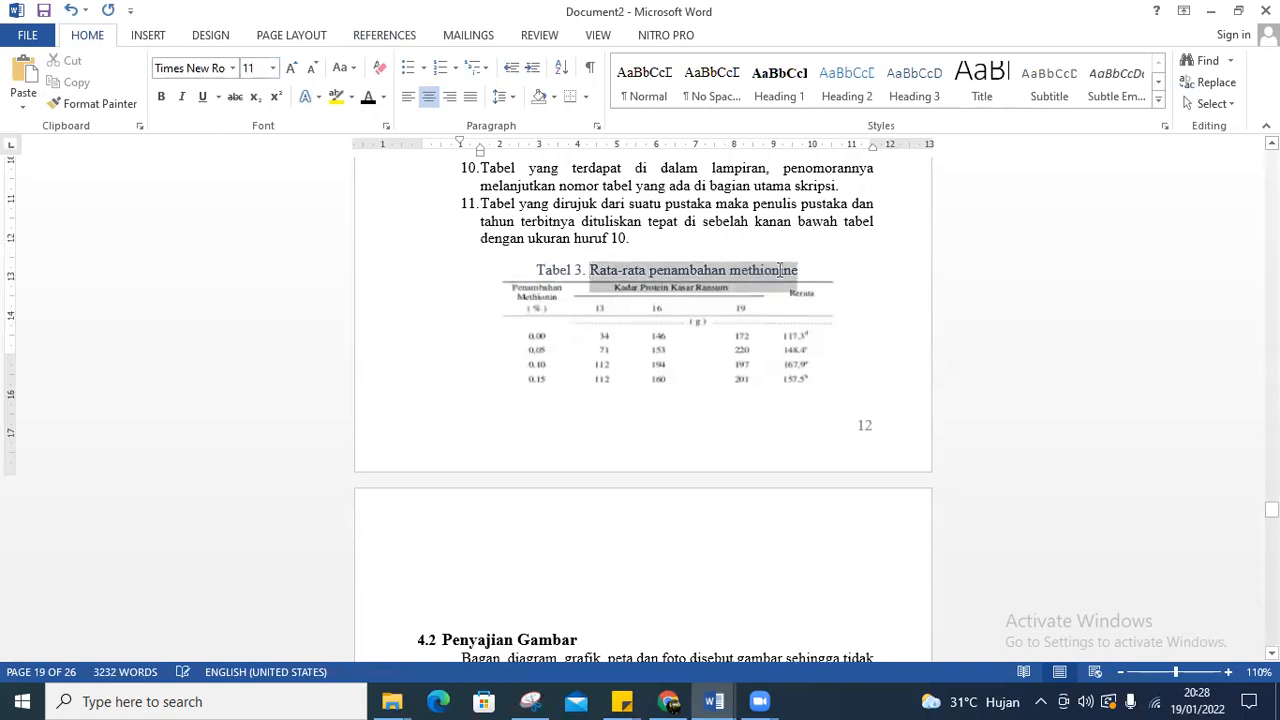
{"action": "right_click", "coordinate": [755, 277]}
{"action": "left_click", "coordinate": [762, 290]}
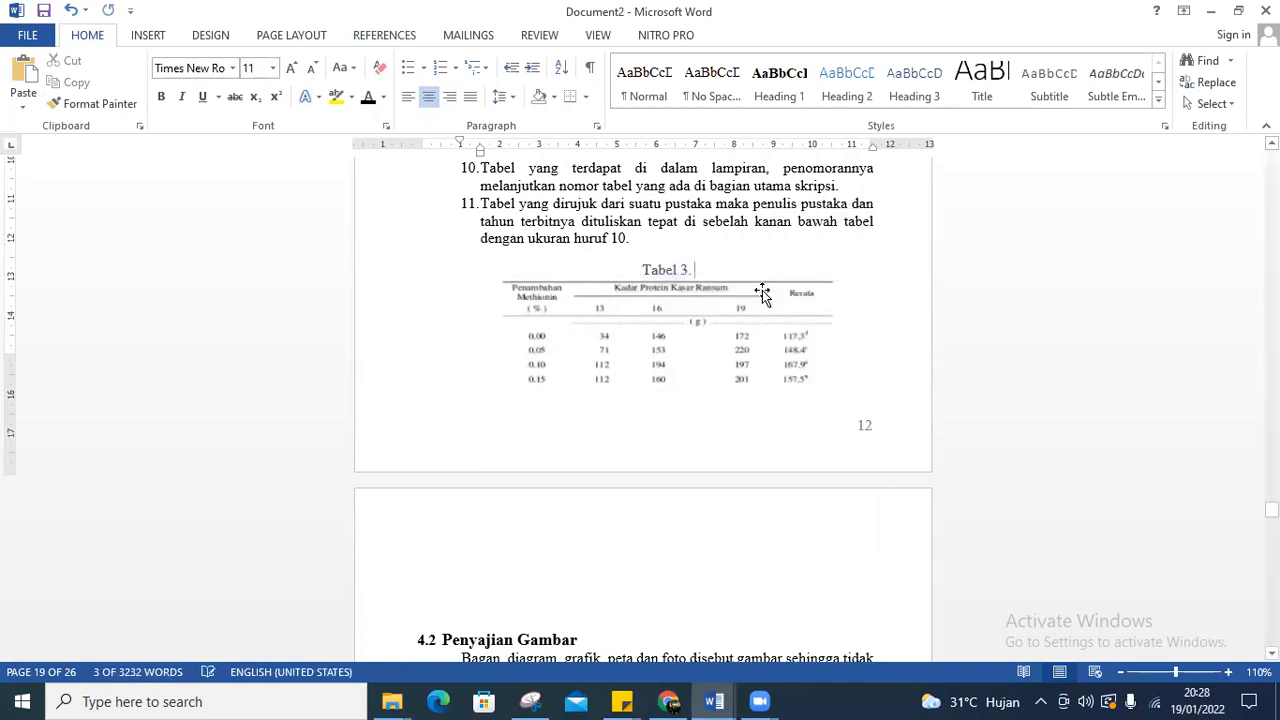
Delete the remaining "Tabel 3." text above the methionine table, leaving the caption line empty
{"action": "left_click_drag", "start_coordinate": [694, 269], "coordinate": [667, 272]}
{"action": "left_click", "coordinate": [667, 272]}
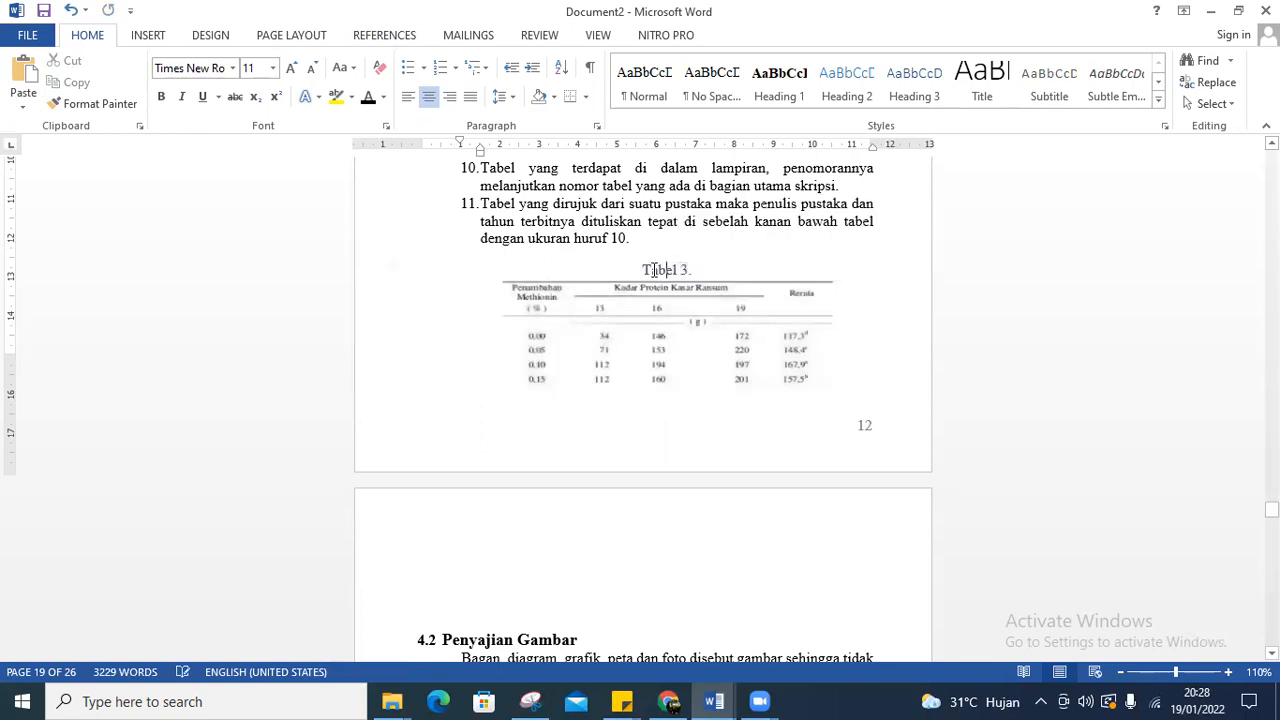
{"action": "double_click", "coordinate": [661, 269]}
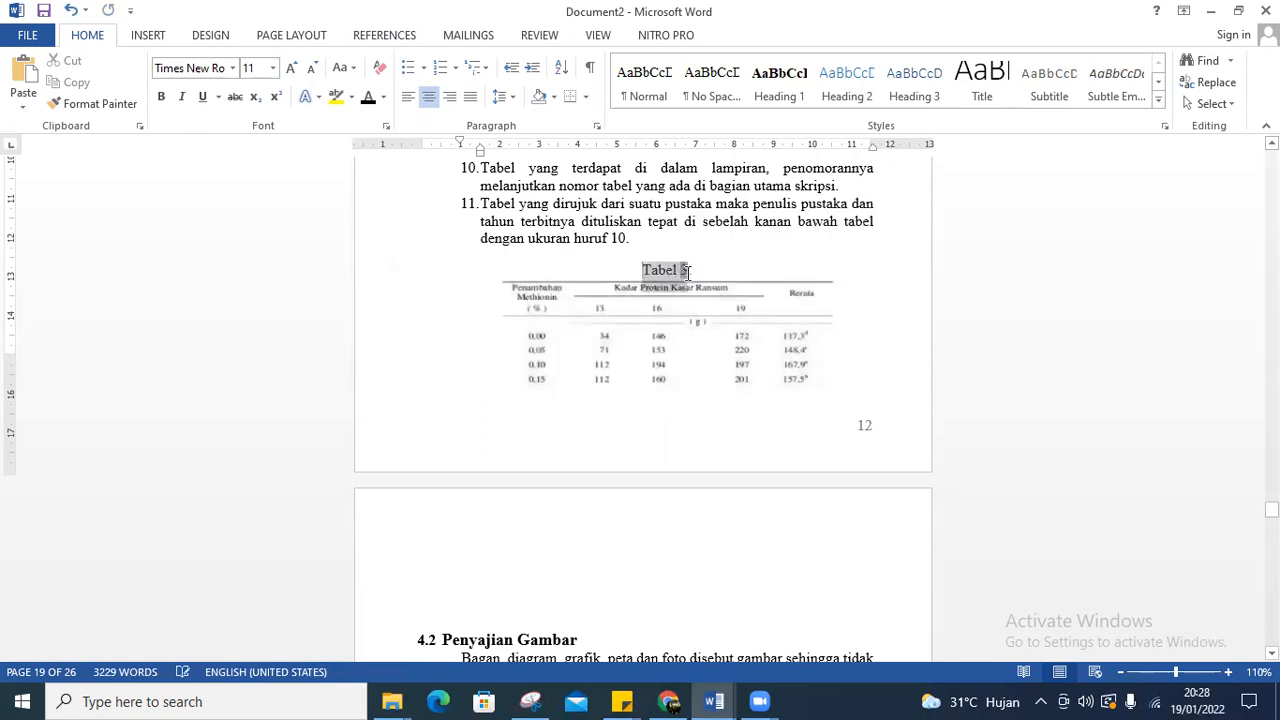
{"action": "key", "text": "Delete"}
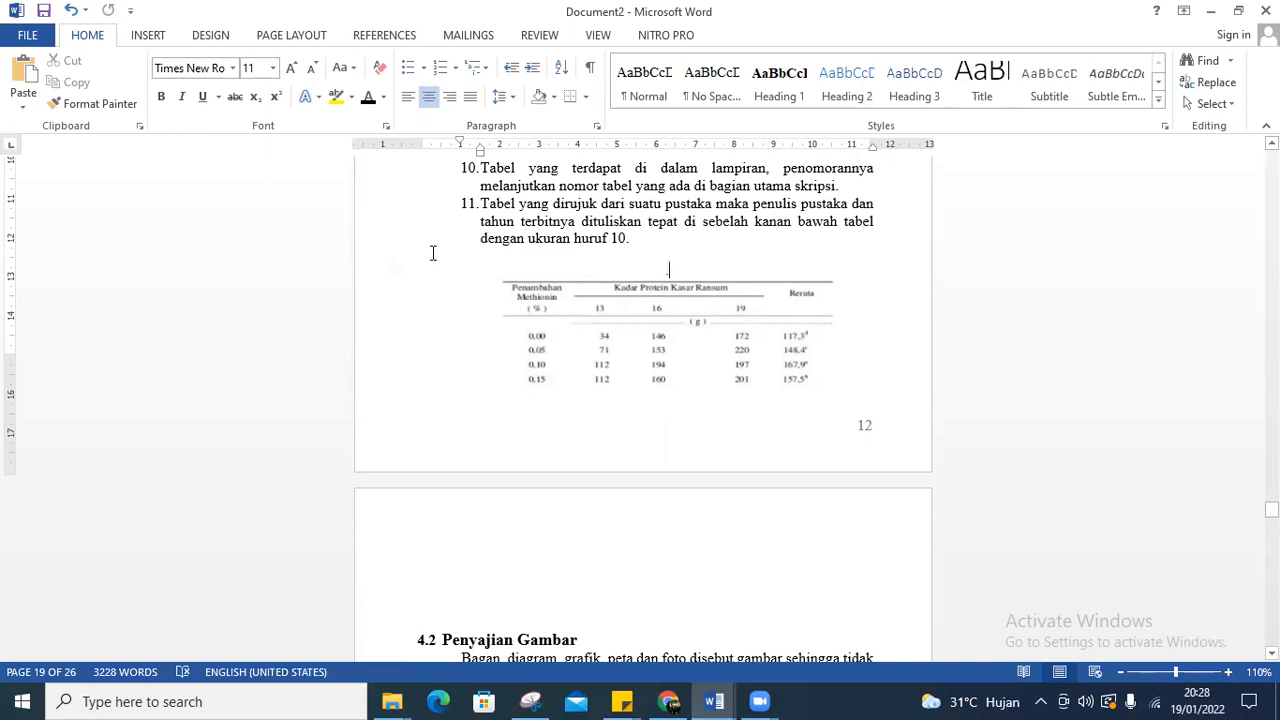
{"action": "key", "text": "Delete"}
Insert an automatic caption with the Tabel label, adding a period and the cut title "Rata-rata penambahan methionine" after the number
{"action": "left_click", "coordinate": [384, 35]}
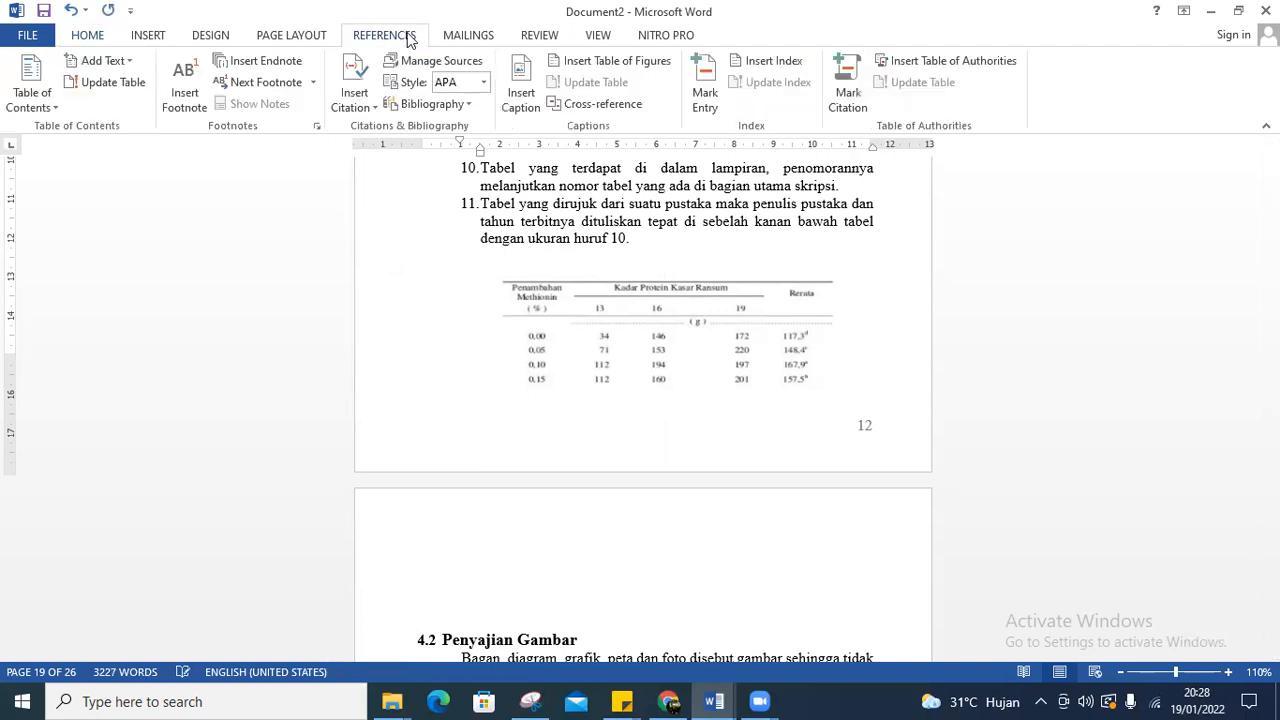
{"action": "left_click", "coordinate": [521, 86]}
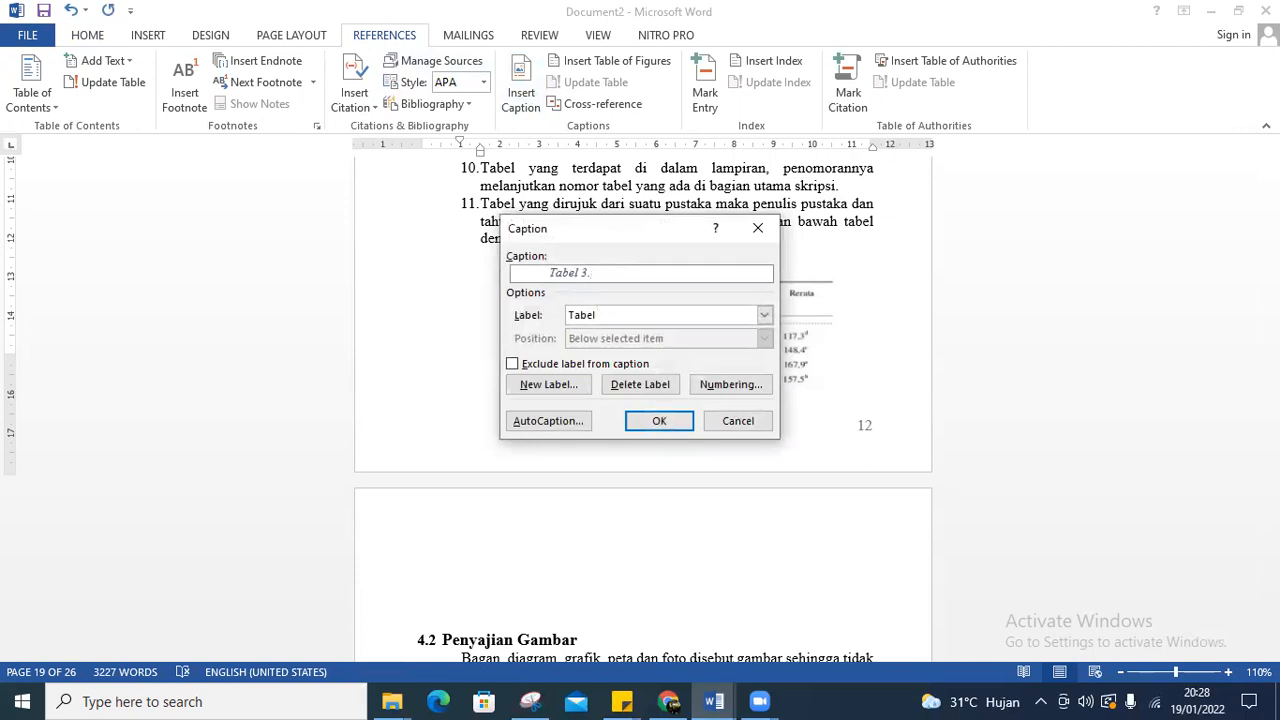
{"action": "type", "text": "."}
{"action": "key", "text": "ctrl+v"}
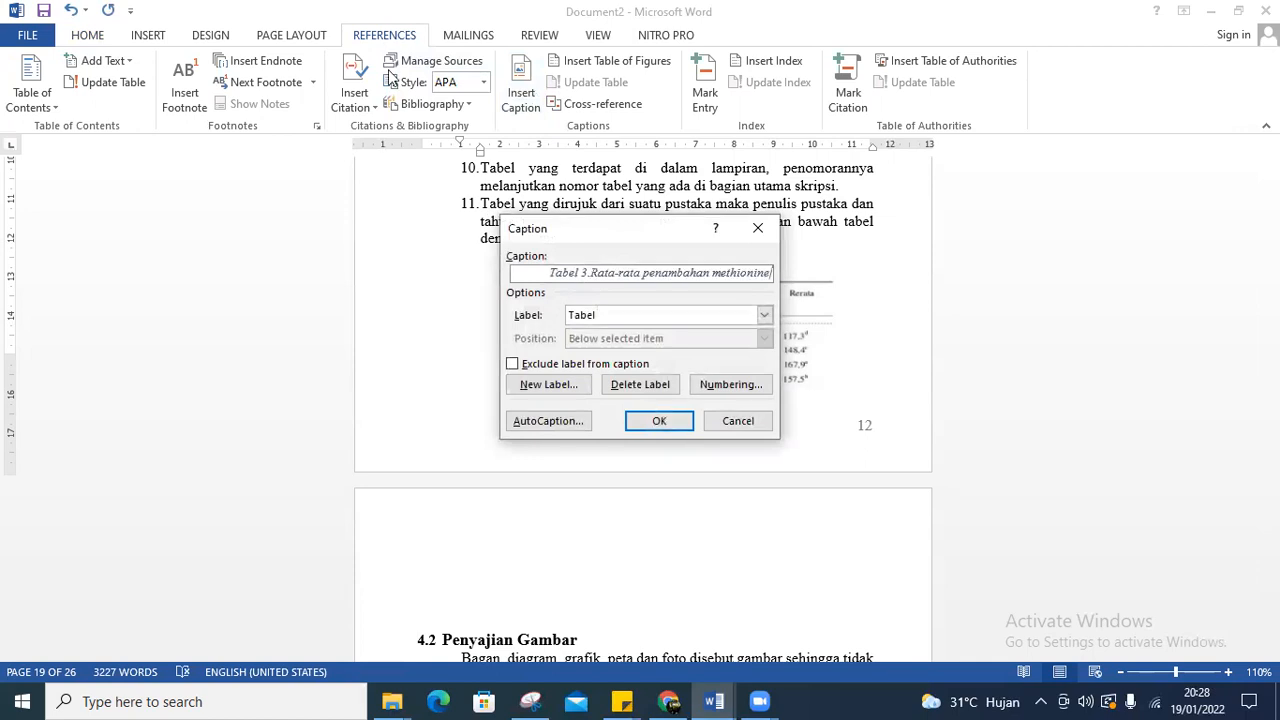
{"action": "left_click", "coordinate": [657, 421]}
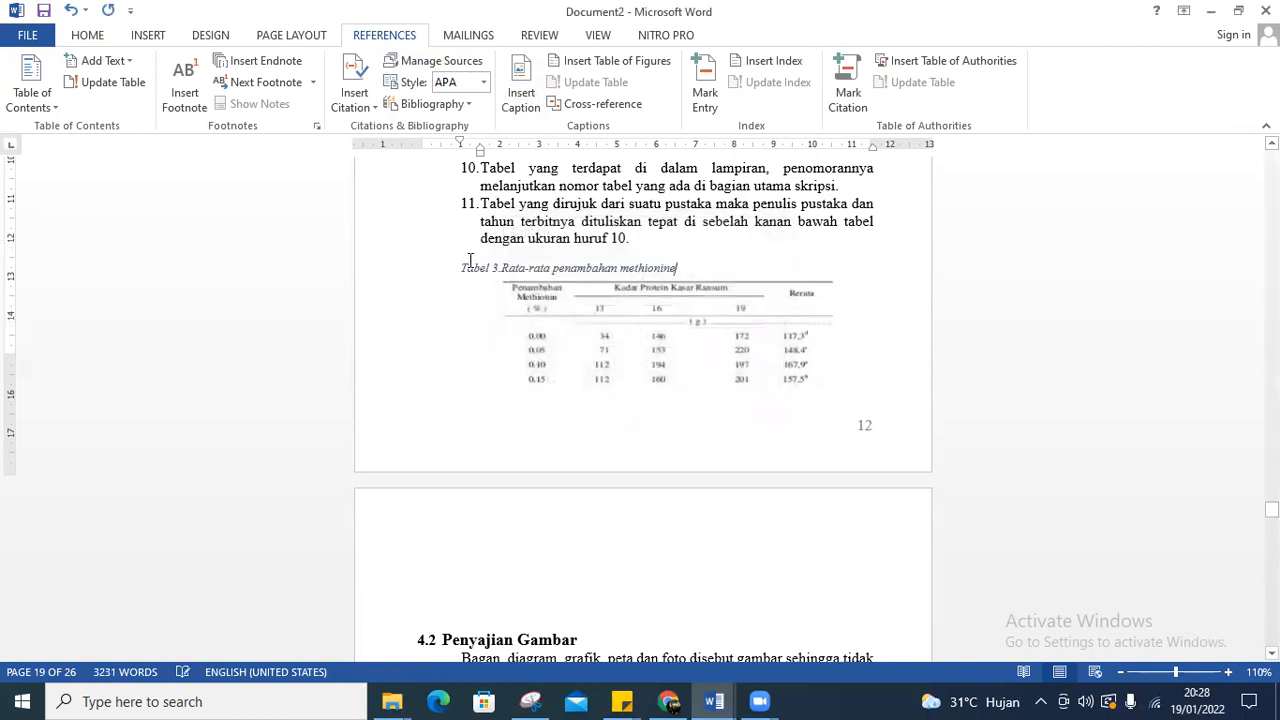
Format the Tabel 3 caption on page 12 as non-italic, size 11, black text, centred above the table
{"action": "left_click_drag", "start_coordinate": [462, 268], "coordinate": [658, 268]}
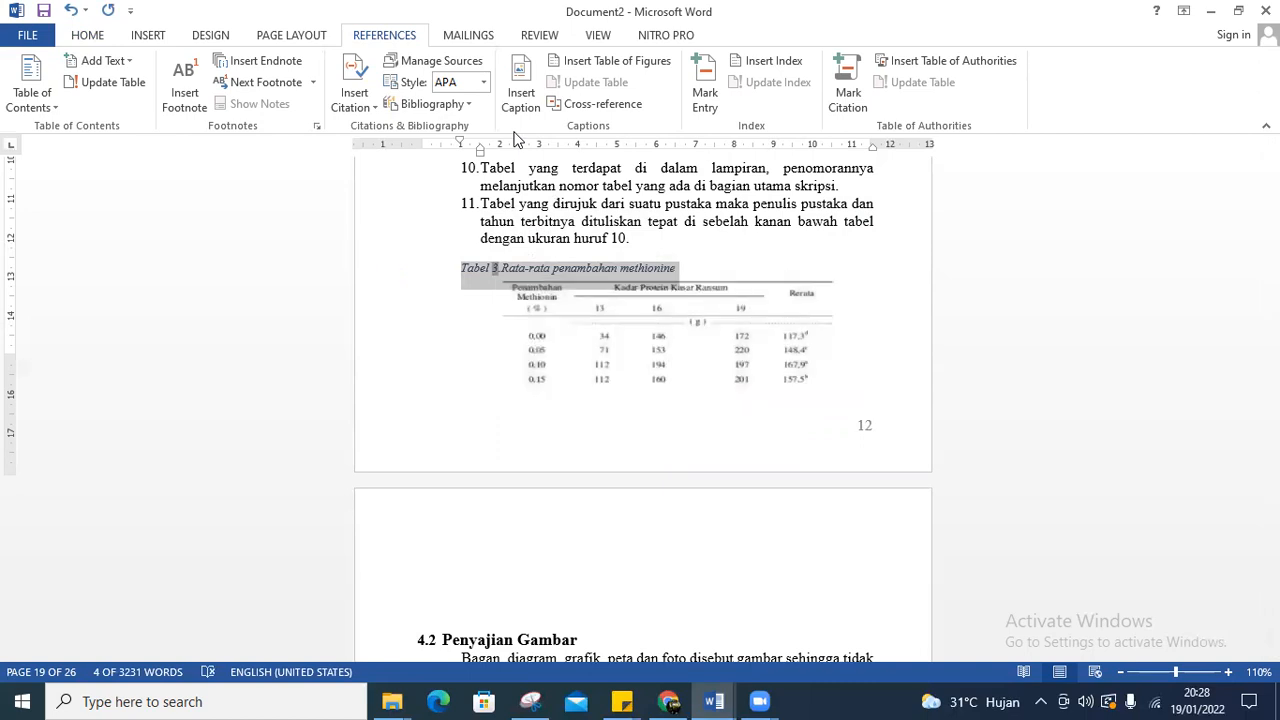
{"action": "left_click", "coordinate": [96, 42]}
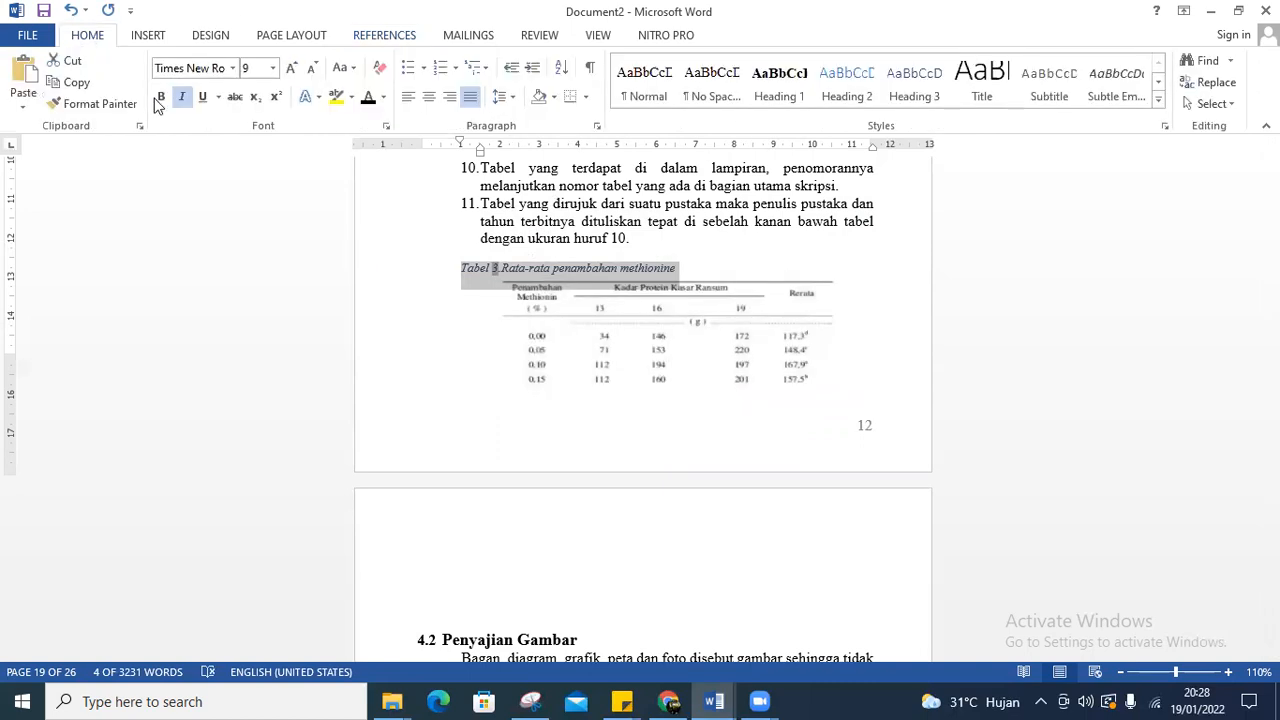
{"action": "left_click", "coordinate": [182, 96]}
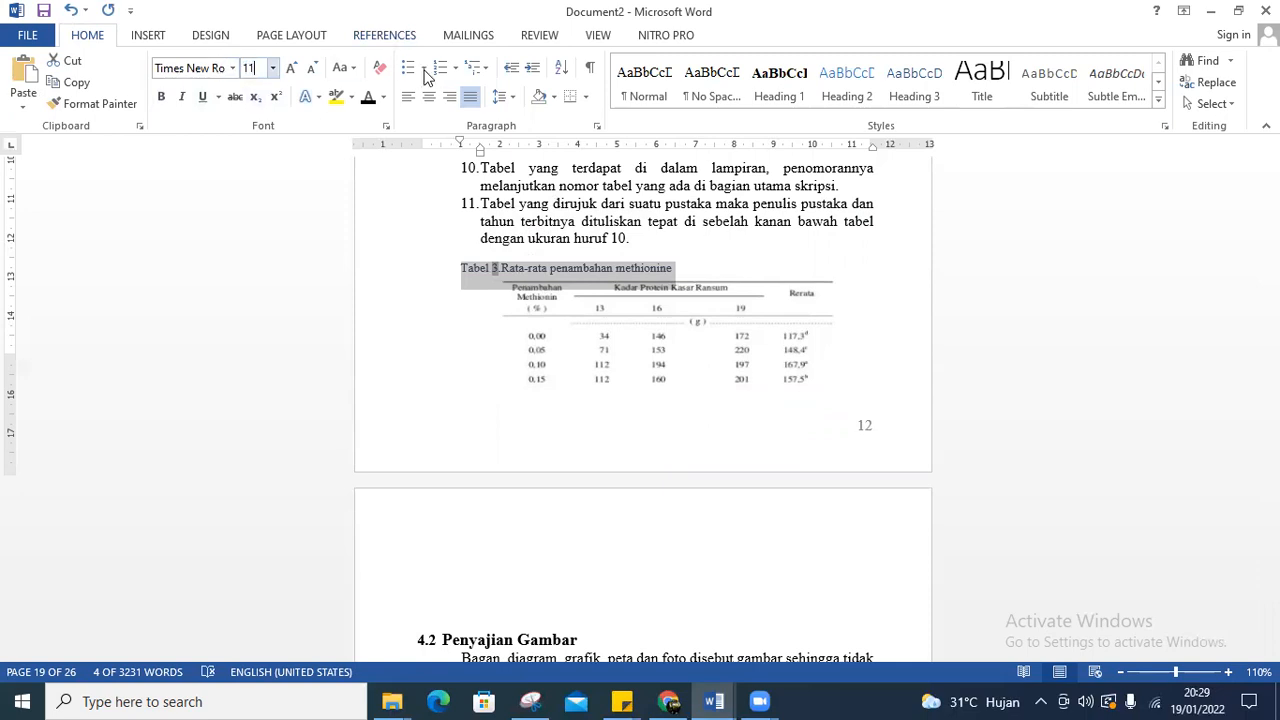
{"action": "left_click", "coordinate": [367, 99]}
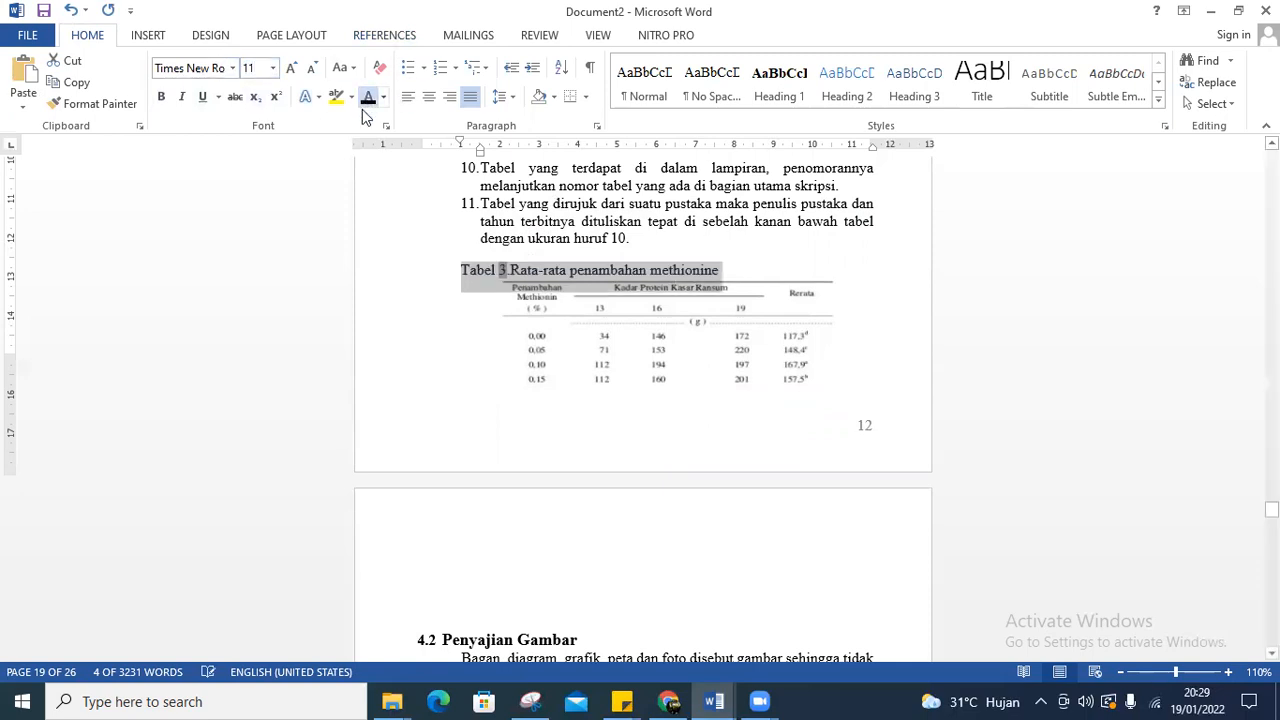
{"action": "left_click", "coordinate": [428, 96]}
{"action": "left_click", "coordinate": [611, 407]}
Cut the title "Daftar spesies anggrek yang ditemukan di Pulau Jawa" from the manual Tabel 4 caption on page 14
{"action": "scroll", "coordinate": [611, 407], "scroll_direction": "down", "scroll_amount": 8}
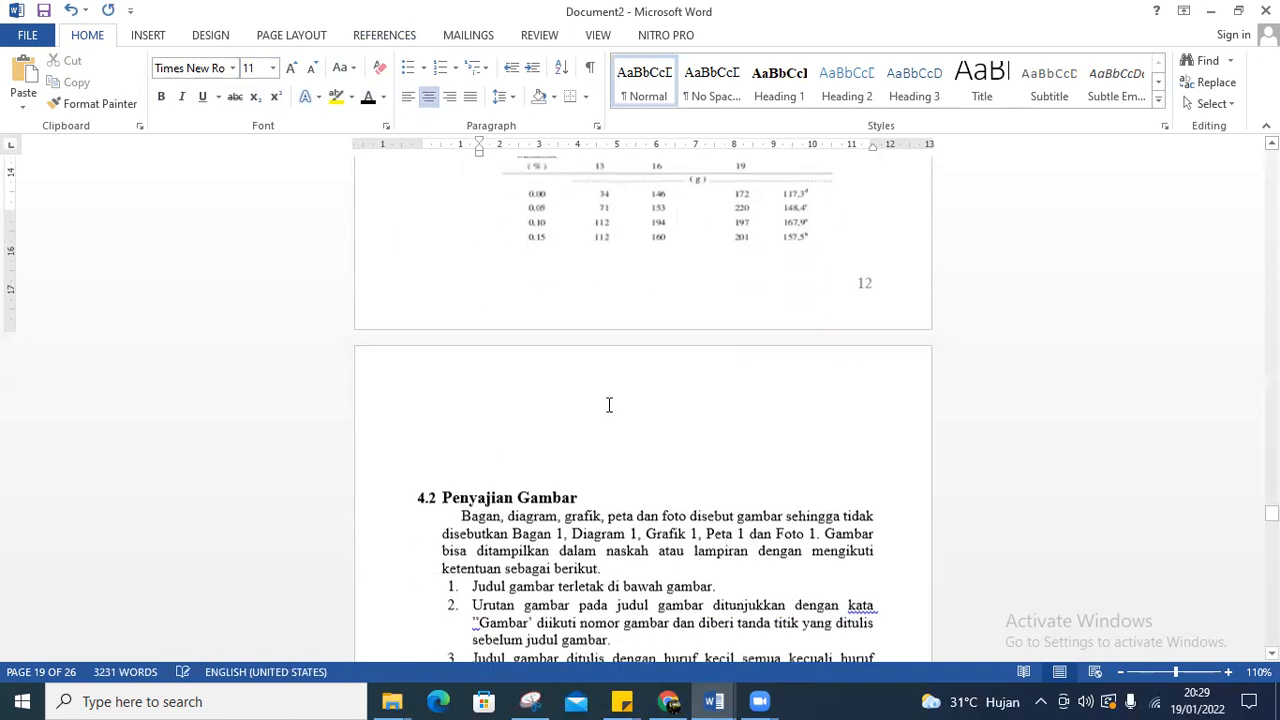
{"action": "scroll", "coordinate": [598, 400], "scroll_direction": "down", "scroll_amount": 20}
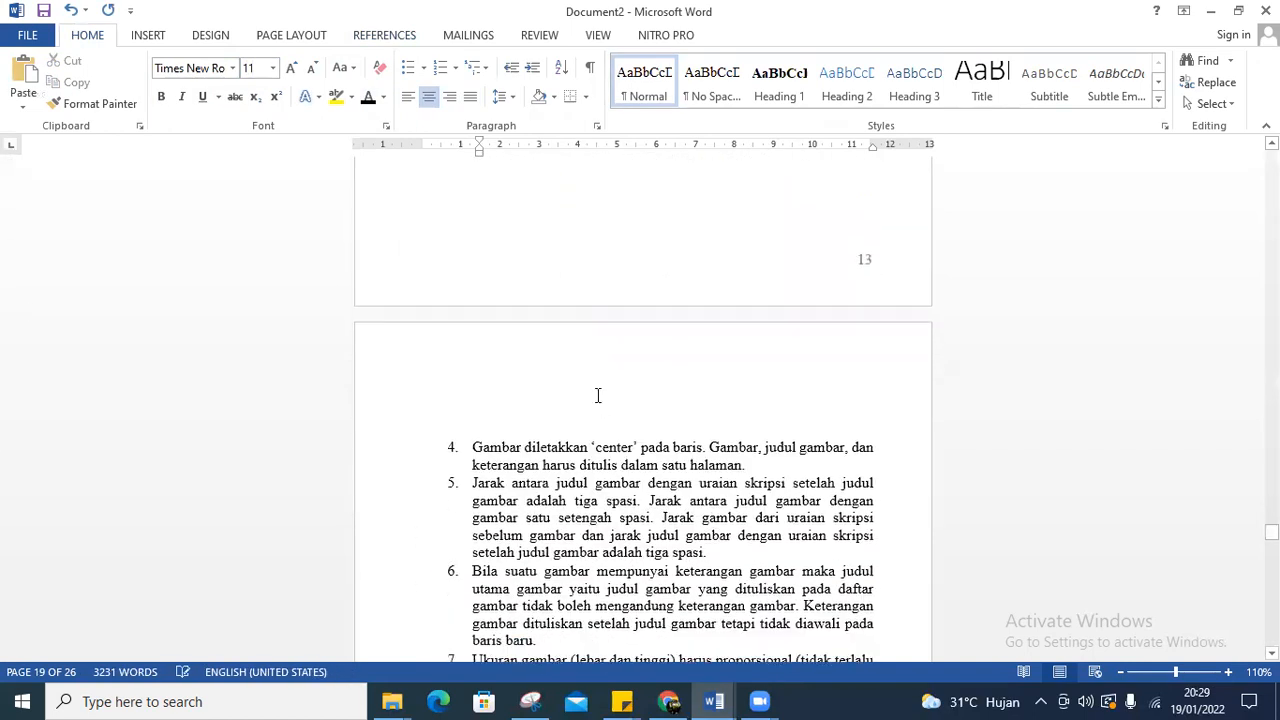
{"action": "scroll", "coordinate": [598, 398], "scroll_direction": "down", "scroll_amount": 5}
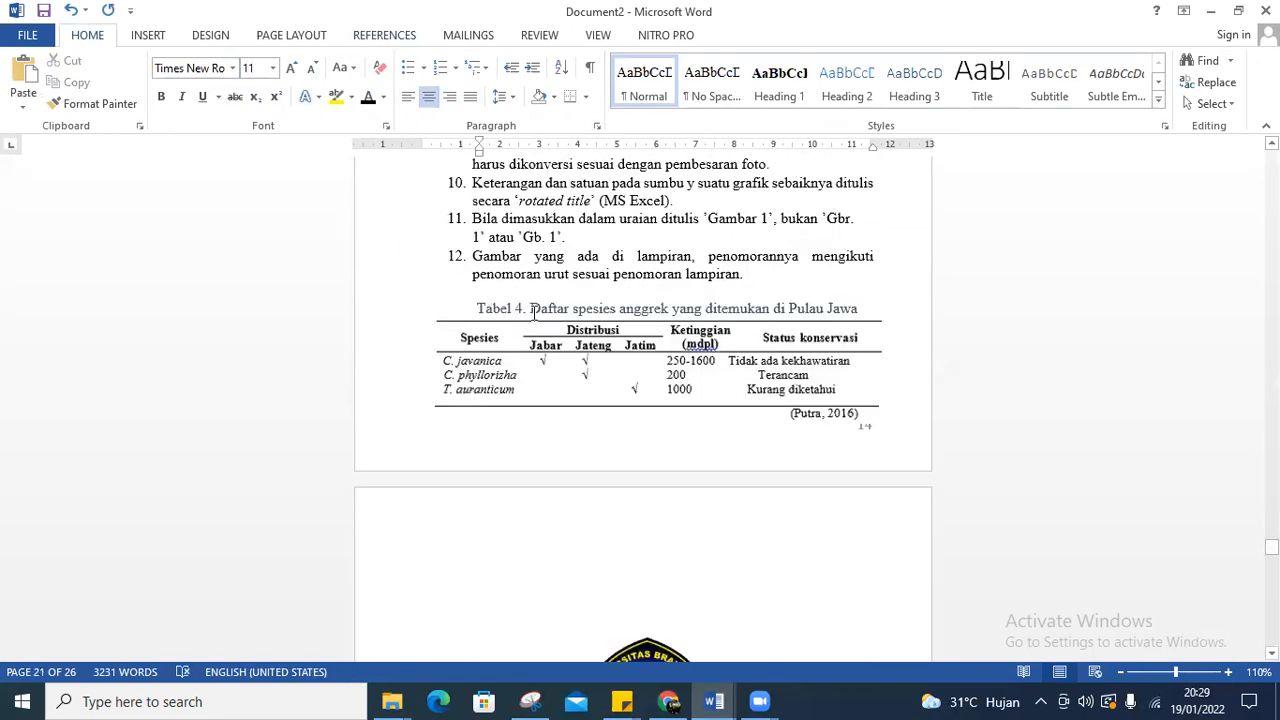
{"action": "left_click_drag", "start_coordinate": [532, 311], "coordinate": [848, 322]}
{"action": "right_click", "coordinate": [848, 322]}
{"action": "left_click", "coordinate": [860, 331]}
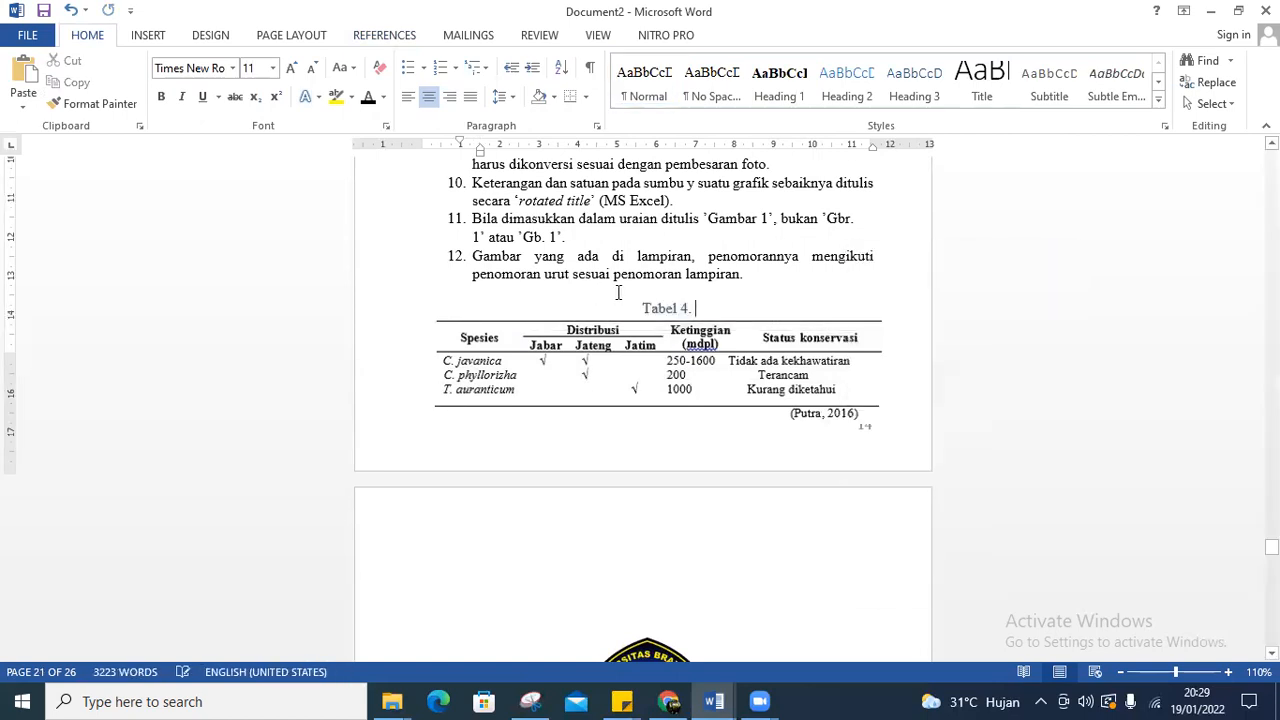
Delete the remaining "Tabel 4." text above the orchid species table, leaving the caption line empty
{"action": "key", "text": "BackSpace"}
{"action": "key", "text": "BackSpace"}
{"action": "key", "text": "BackSpace"}
{"action": "key", "text": "BackSpace"}
{"action": "key", "text": "BackSpace"}
{"action": "key", "text": "BackSpace"}
{"action": "key", "text": "BackSpace"}
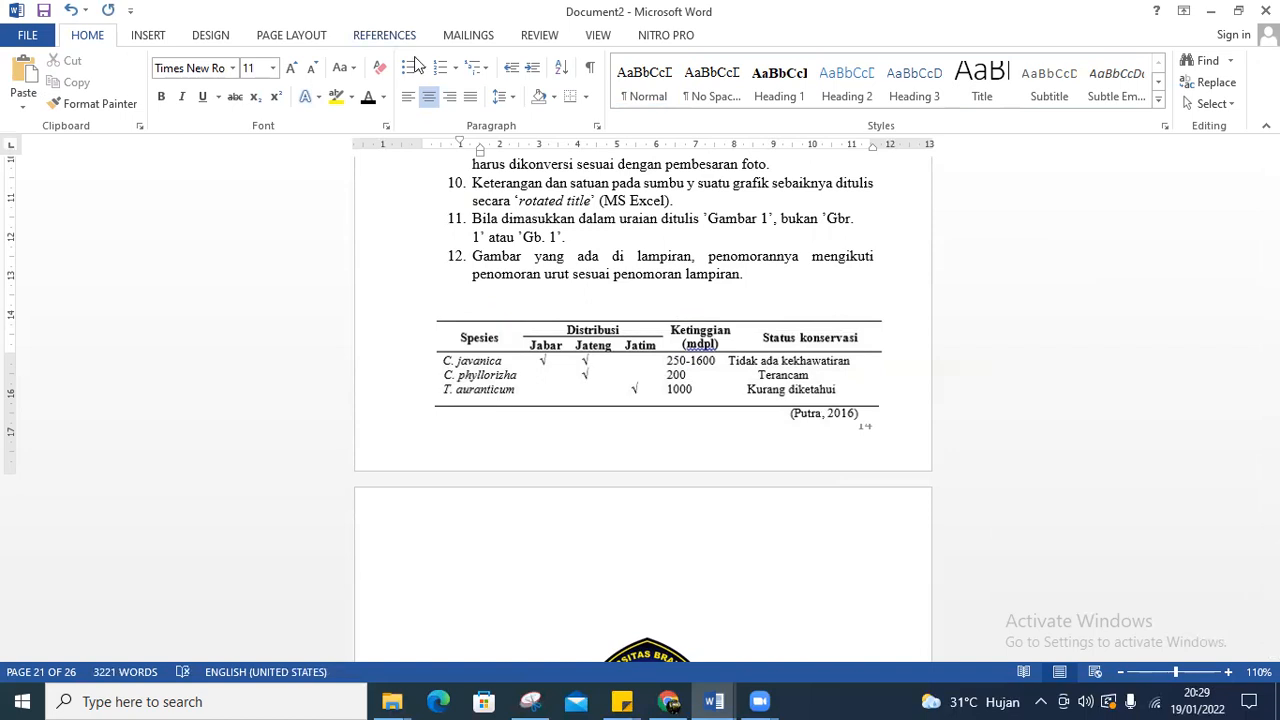
Insert an automatic Tabel caption above the orchid species table, with a period and the cut title "Daftar spesies anggrek yang ditemukan di Pulau Jawa" after the number
{"action": "left_click", "coordinate": [384, 35]}
{"action": "left_click", "coordinate": [521, 100]}
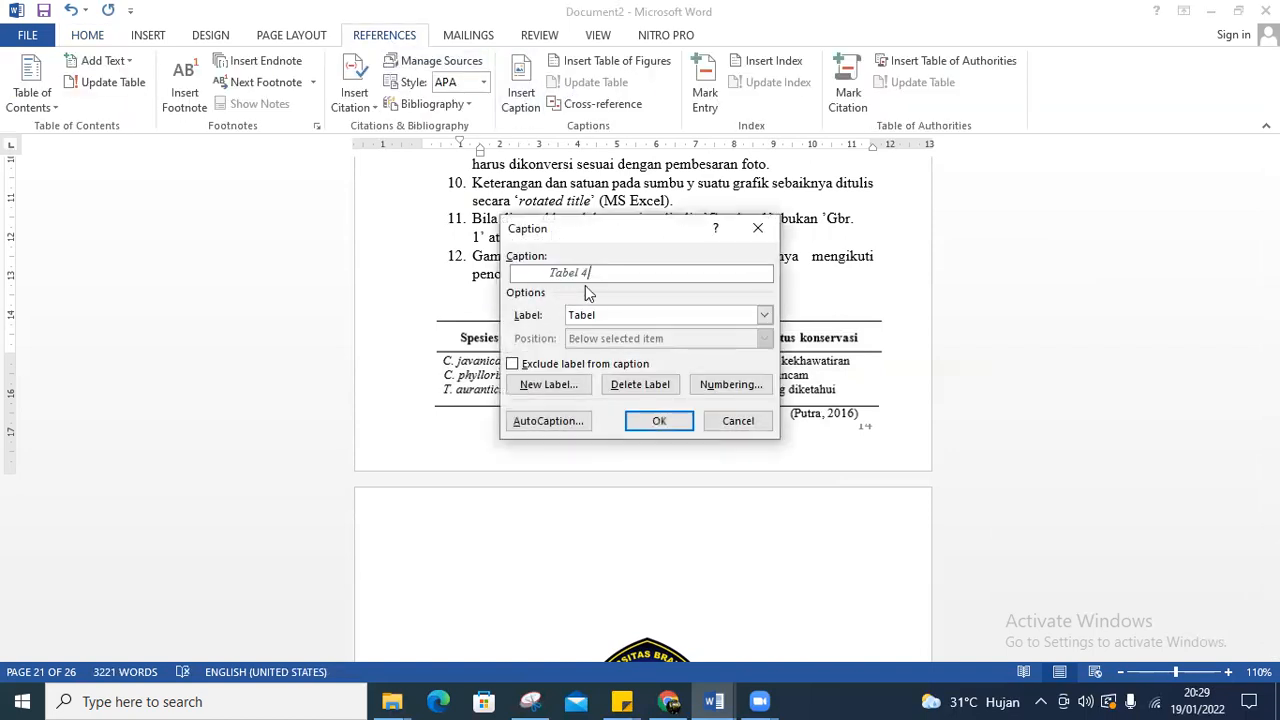
{"action": "key", "text": "ctrl+v"}
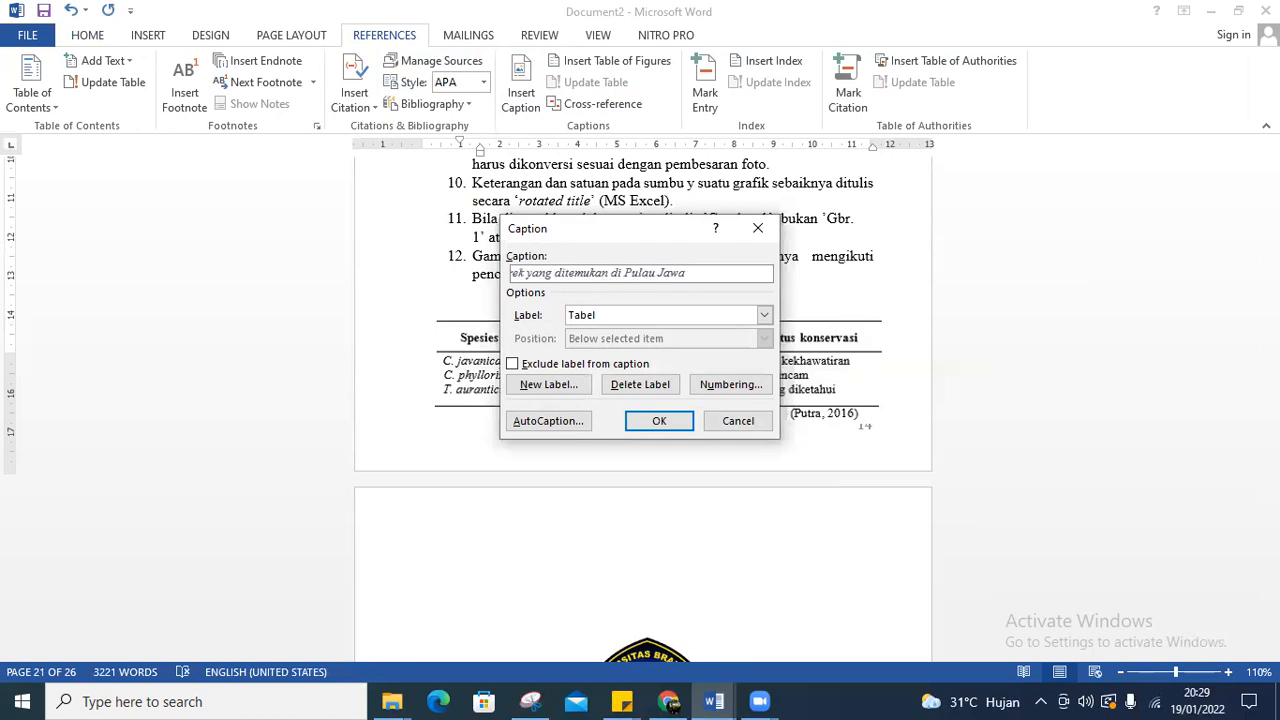
{"action": "key", "text": "Return"}
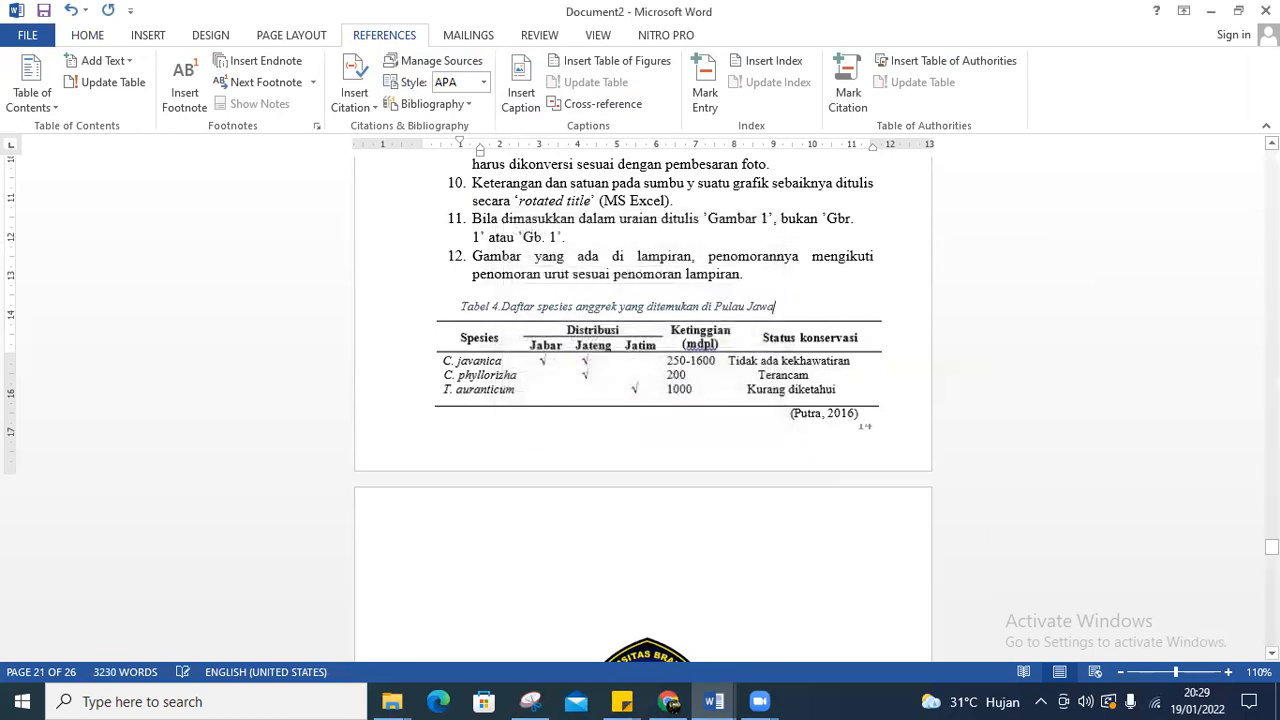
Remove the italics from the whole Tabel 4 caption, set its font size to 11 and centre it
{"action": "left_click_drag", "start_coordinate": [455, 305], "coordinate": [762, 305]}
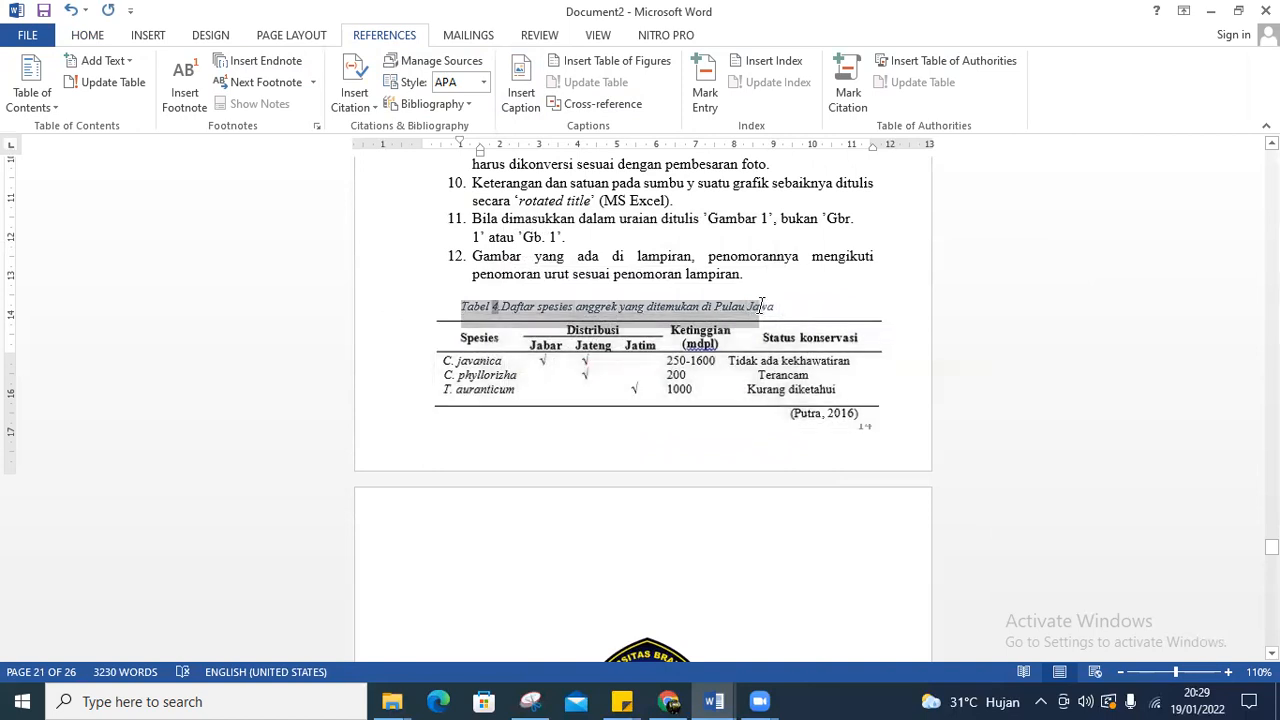
{"action": "left_click", "coordinate": [491, 307]}
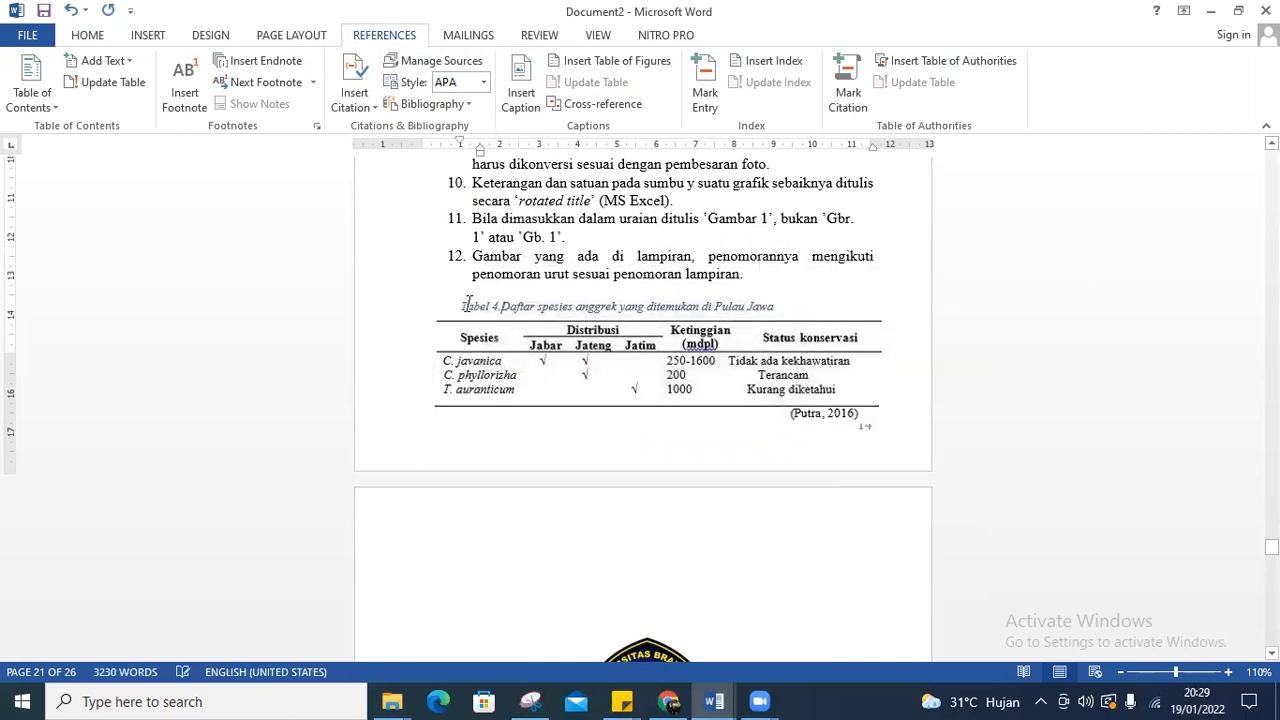
{"action": "left_click_drag", "start_coordinate": [460, 306], "coordinate": [768, 312]}
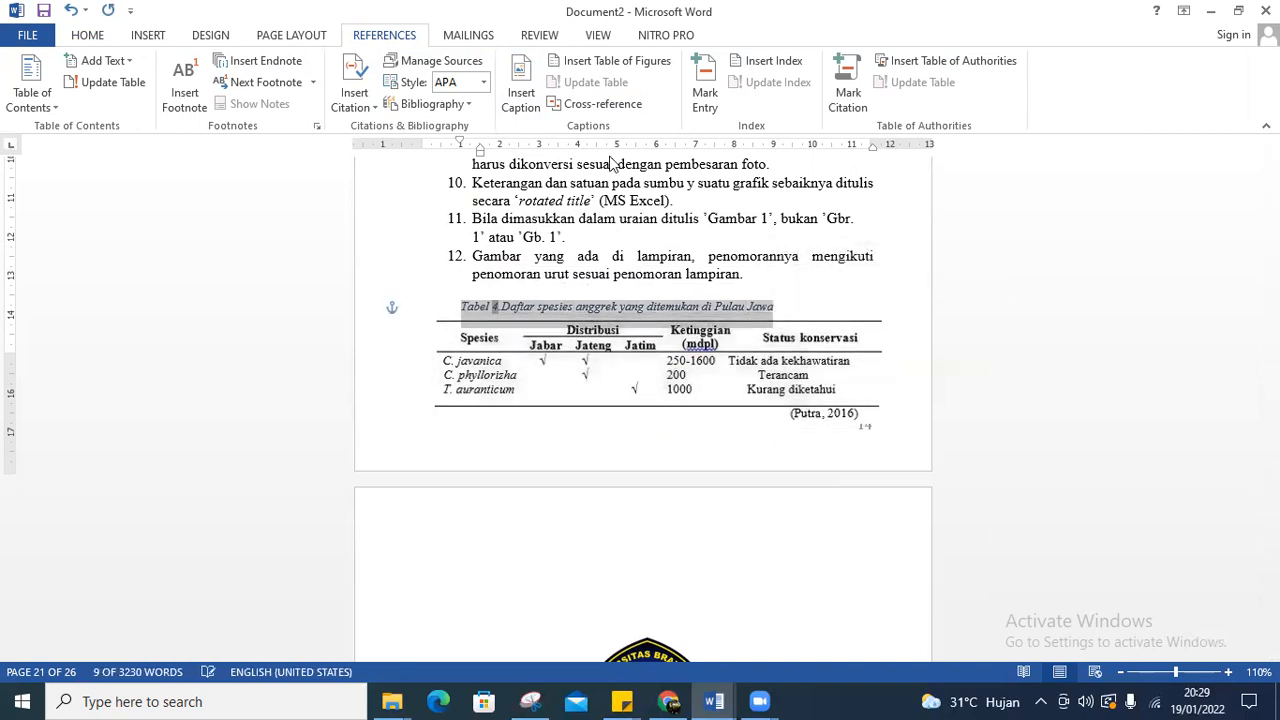
{"action": "left_click", "coordinate": [88, 36]}
{"action": "left_click", "coordinate": [181, 96]}
{"action": "left_click", "coordinate": [245, 69]}
{"action": "type", "text": "11"}
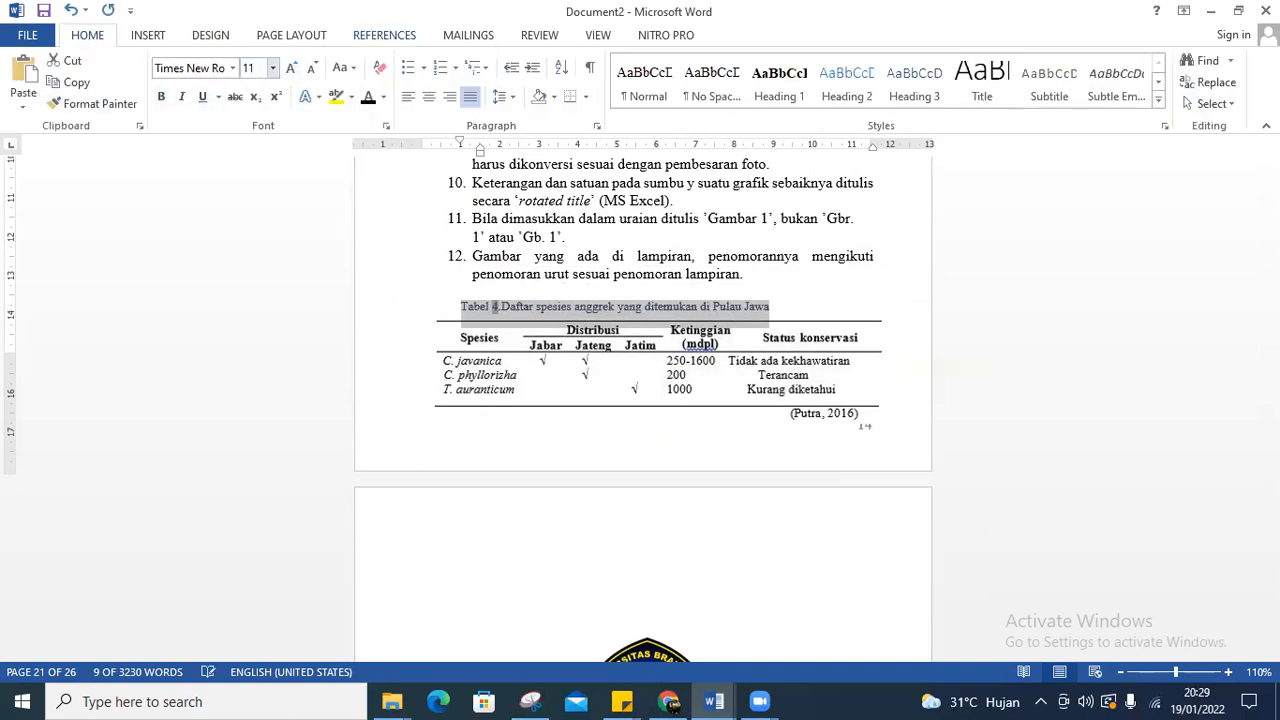
{"action": "key", "text": "Return"}
{"action": "left_click", "coordinate": [428, 97]}
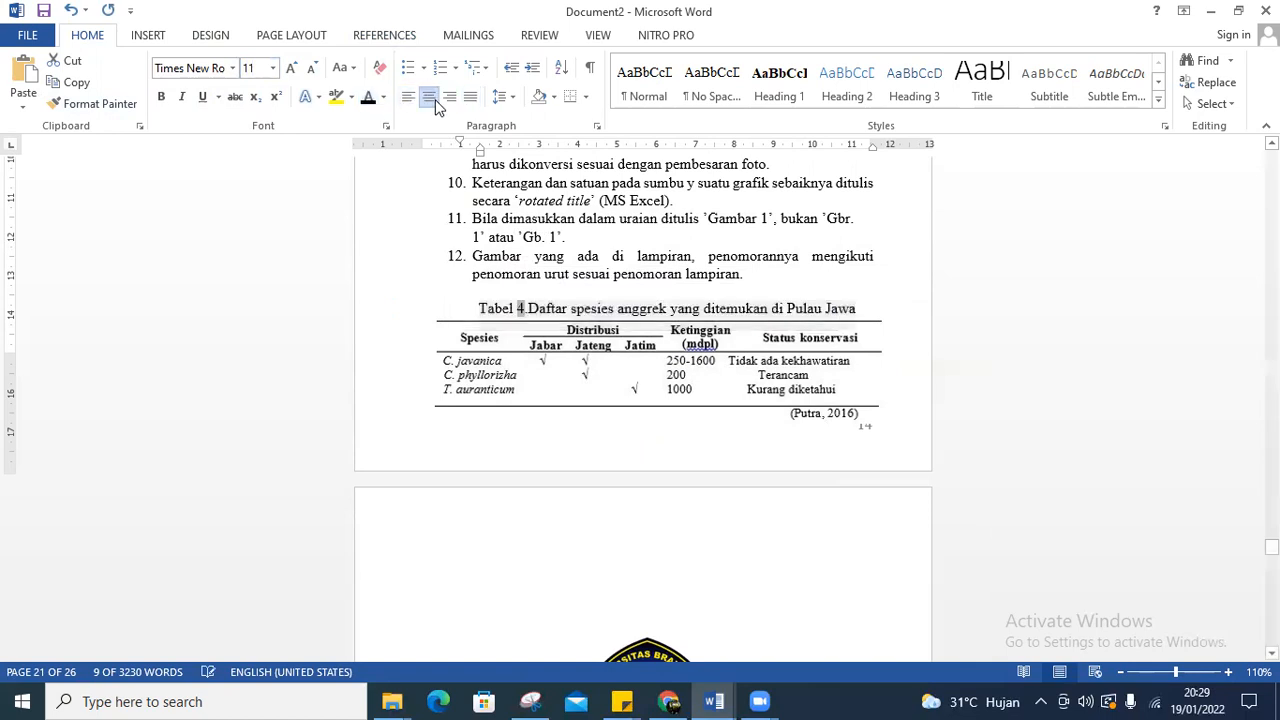
{"action": "left_click", "coordinate": [567, 423]}
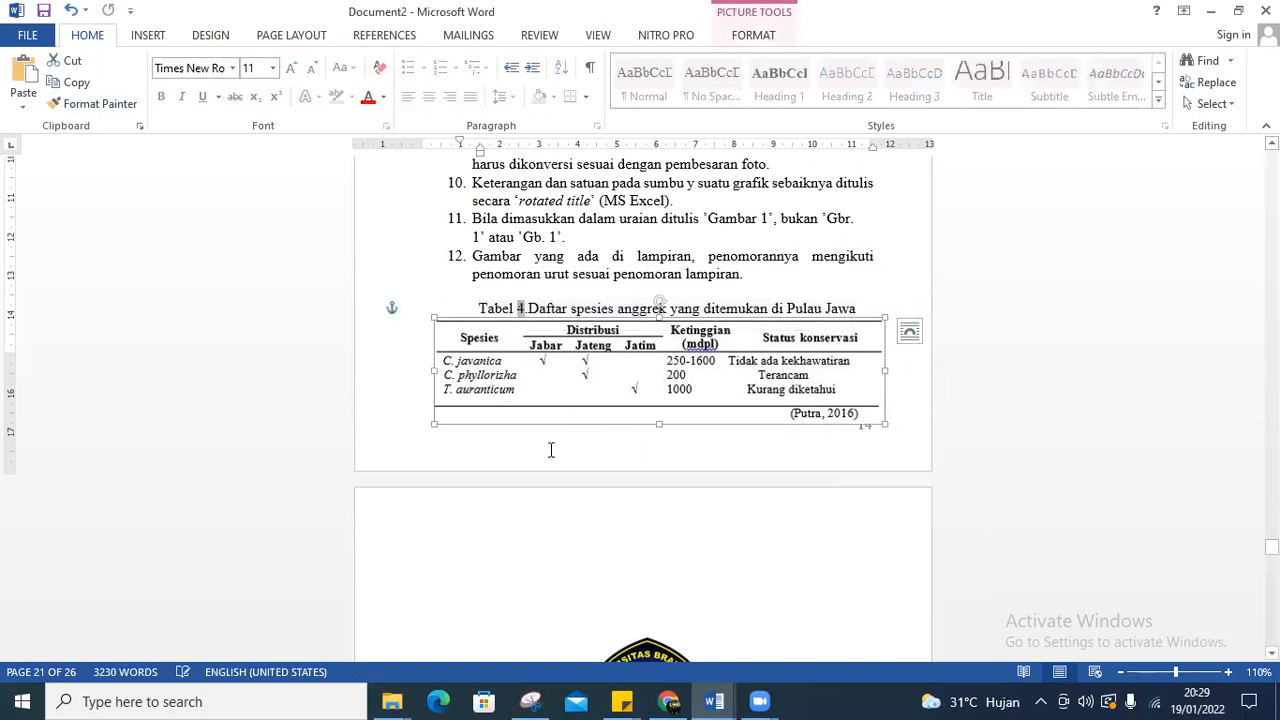
Insert an automatic list of tables below the DAFTAR TABEL heading, using the Tabel caption label with page numbers and no hyperlink option
{"action": "scroll", "coordinate": [550, 450], "scroll_direction": "down", "scroll_amount": 15}
{"action": "scroll", "coordinate": [567, 523], "scroll_direction": "down", "scroll_amount": 15}
{"action": "scroll", "coordinate": [560, 513], "scroll_direction": "up", "scroll_amount": 20}
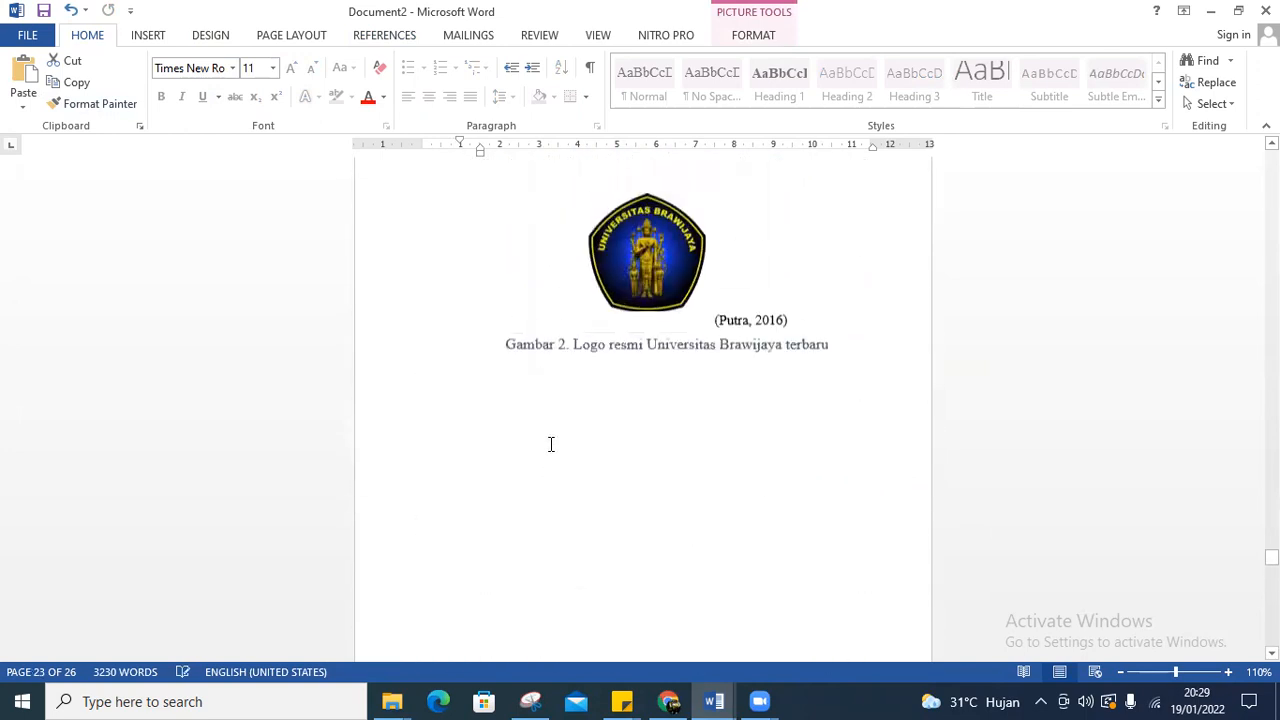
{"action": "scroll", "coordinate": [550, 444], "scroll_direction": "up", "scroll_amount": 15}
{"action": "scroll", "coordinate": [632, 456], "scroll_direction": "up", "scroll_amount": 10}
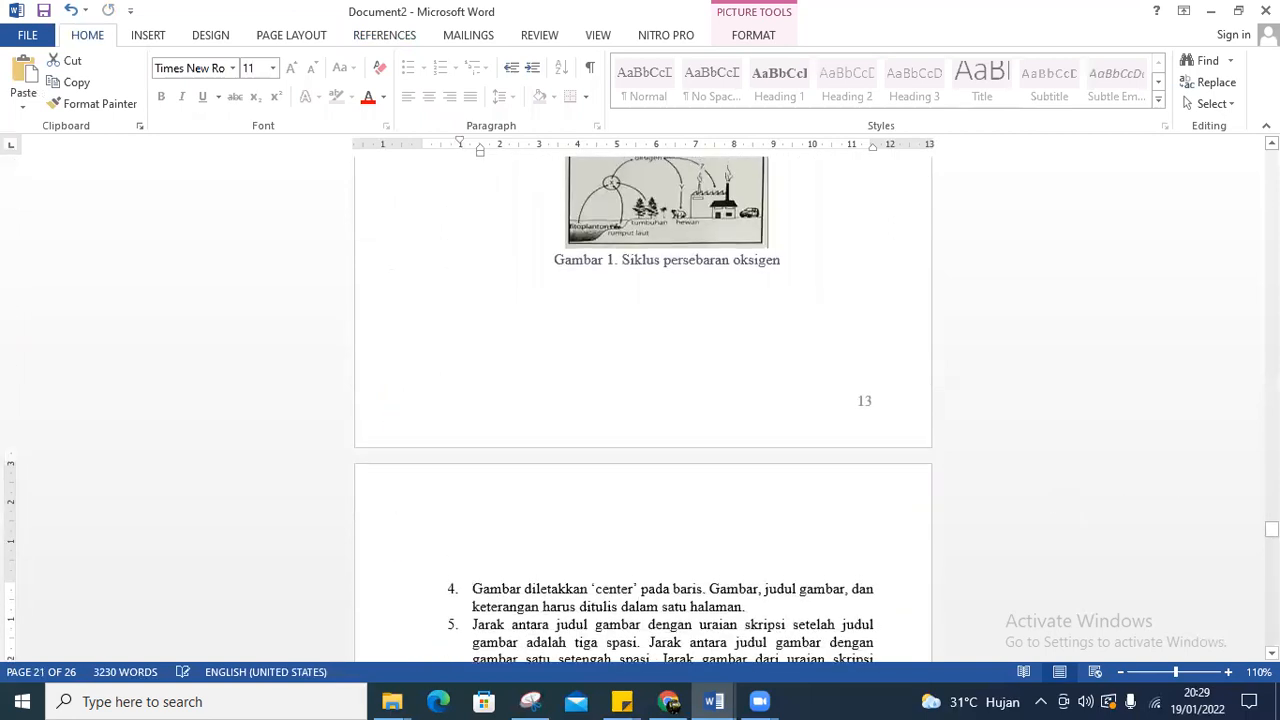
{"action": "left_click_drag", "start_coordinate": [1271, 528], "coordinate": [1271, 252]}
{"action": "left_click", "coordinate": [408, 417]}
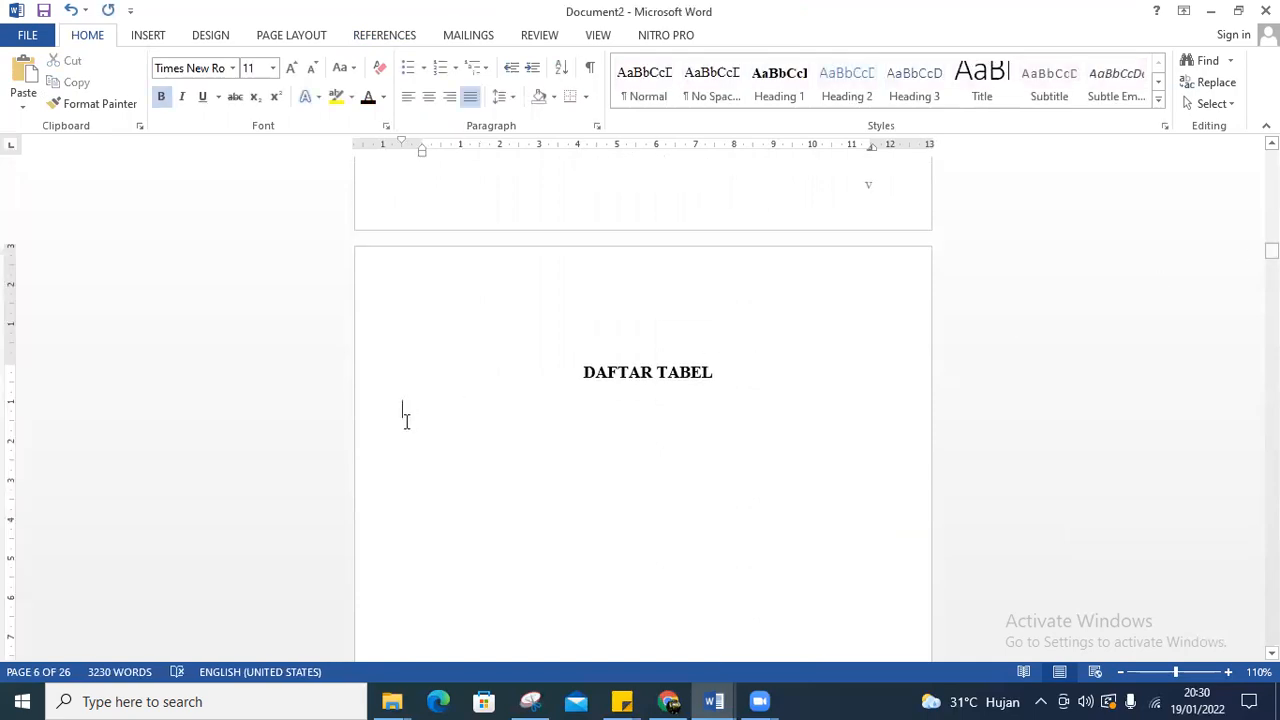
{"action": "left_click", "coordinate": [372, 36]}
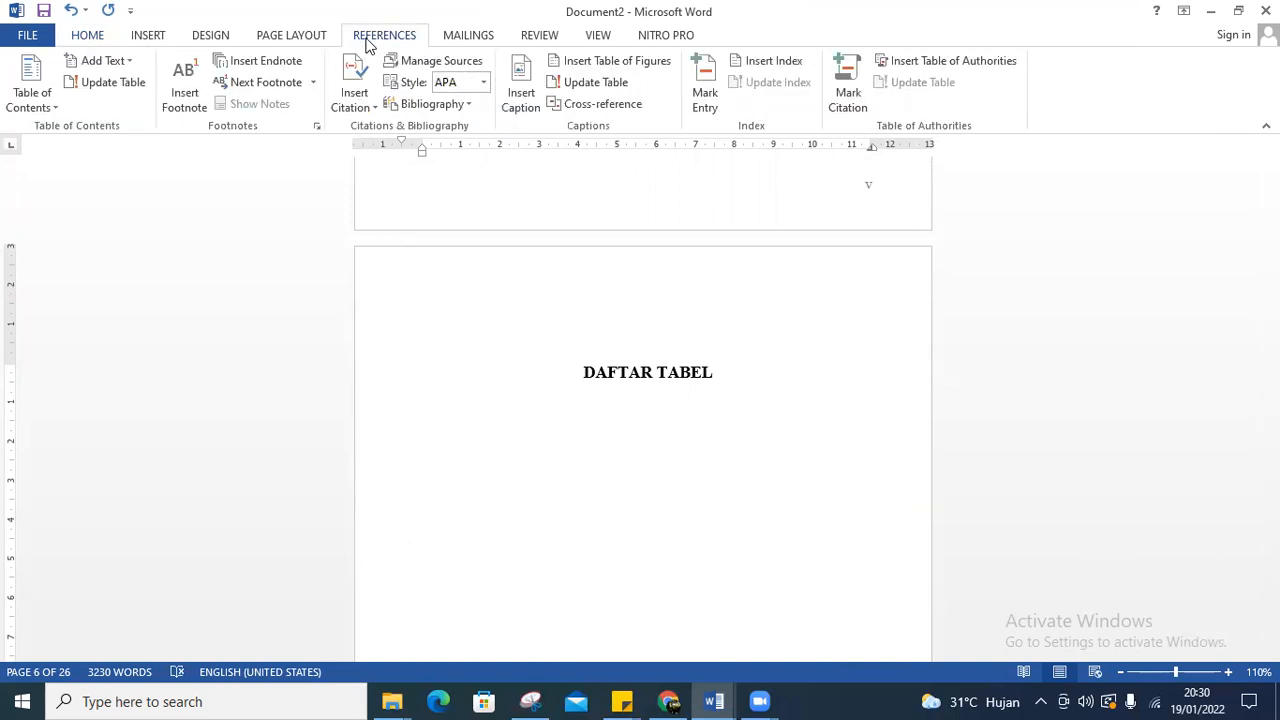
{"action": "left_click", "coordinate": [612, 62]}
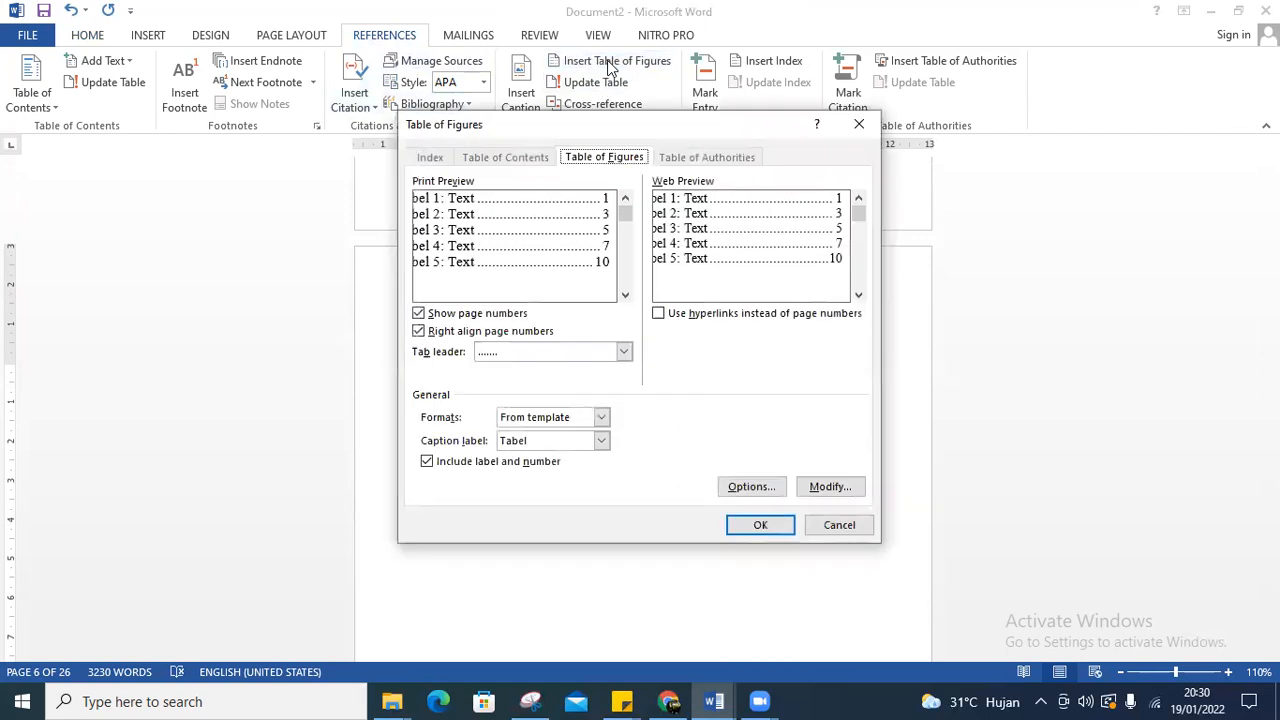
{"action": "left_click", "coordinate": [658, 316]}
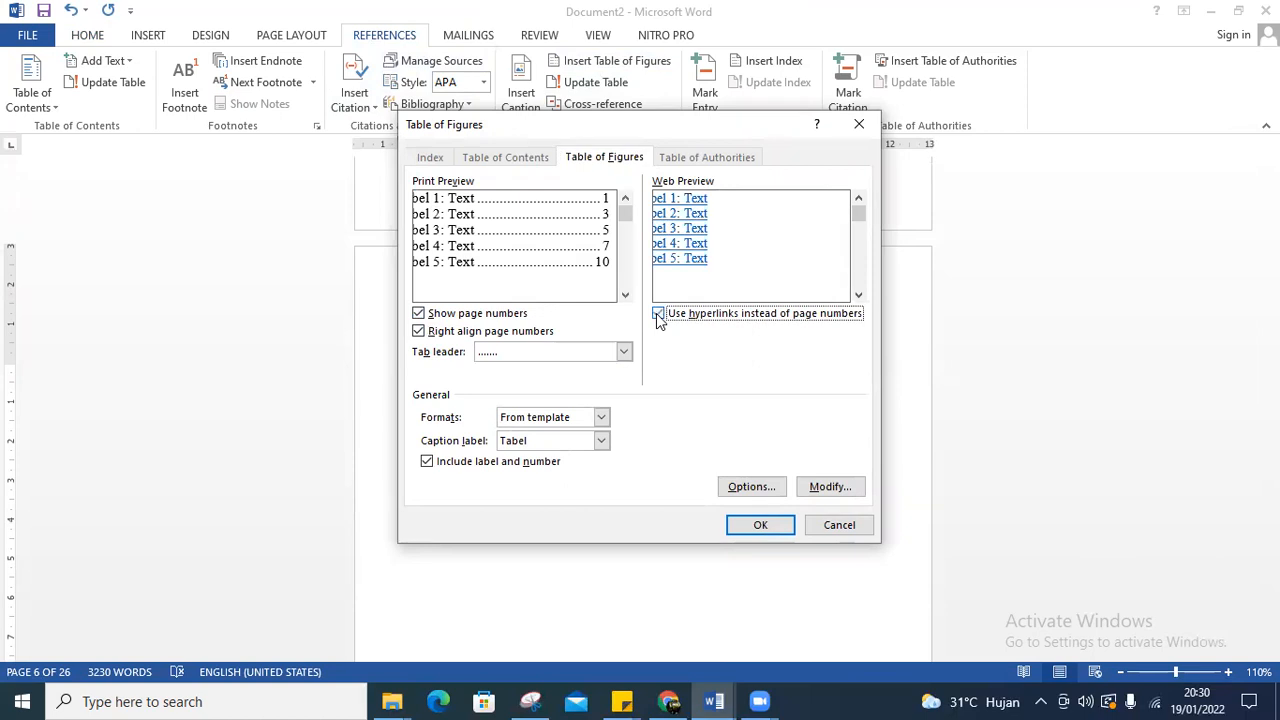
{"action": "left_click", "coordinate": [659, 315]}
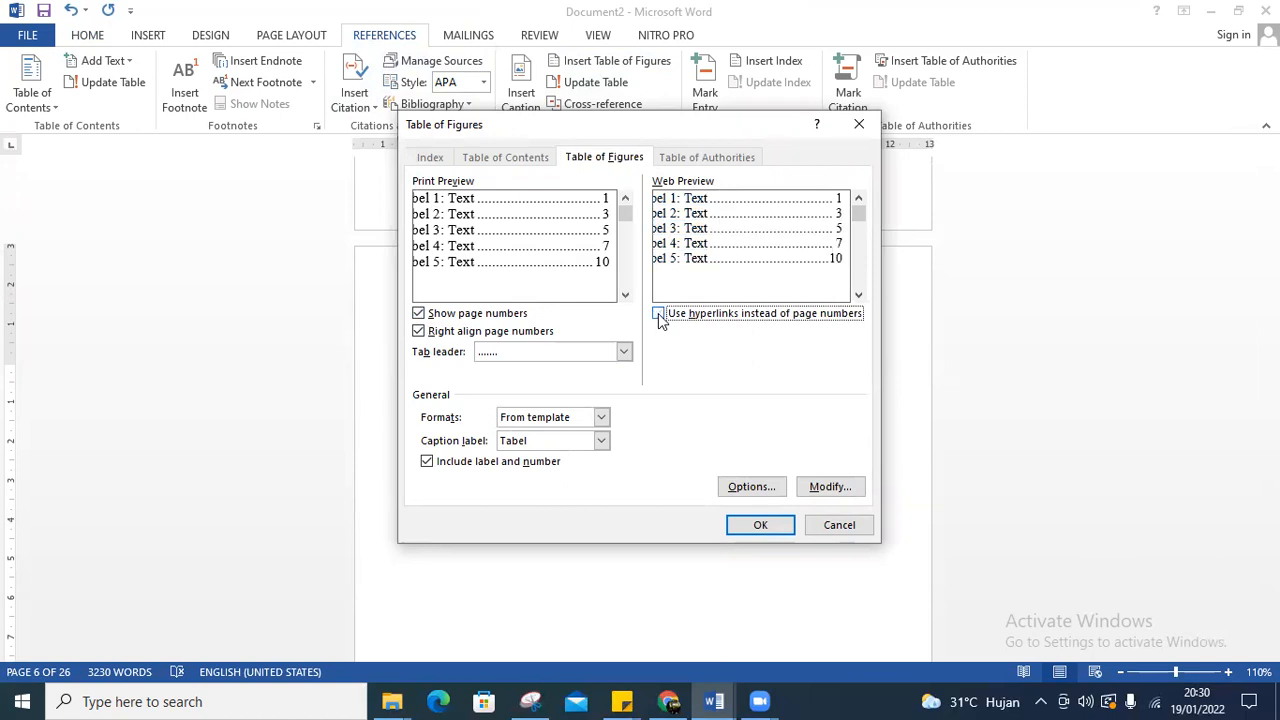
{"action": "left_click", "coordinate": [762, 525]}
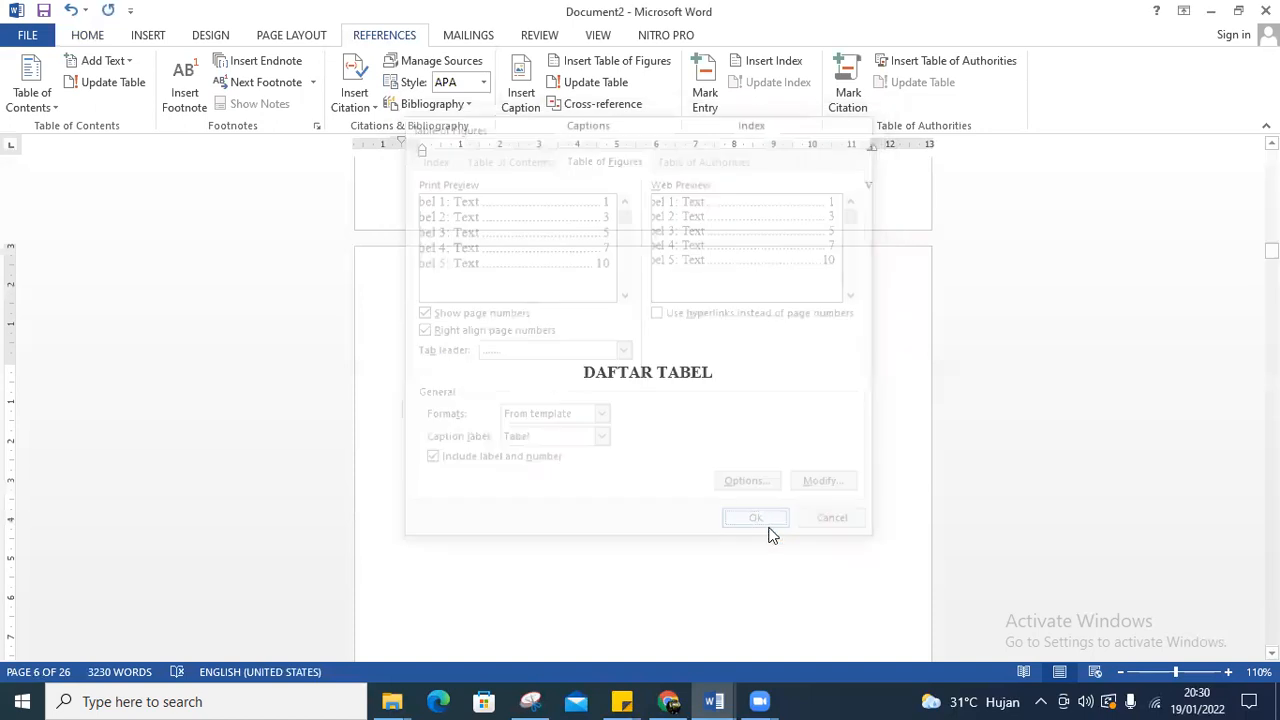
{"action": "left_click", "coordinate": [565, 408]}
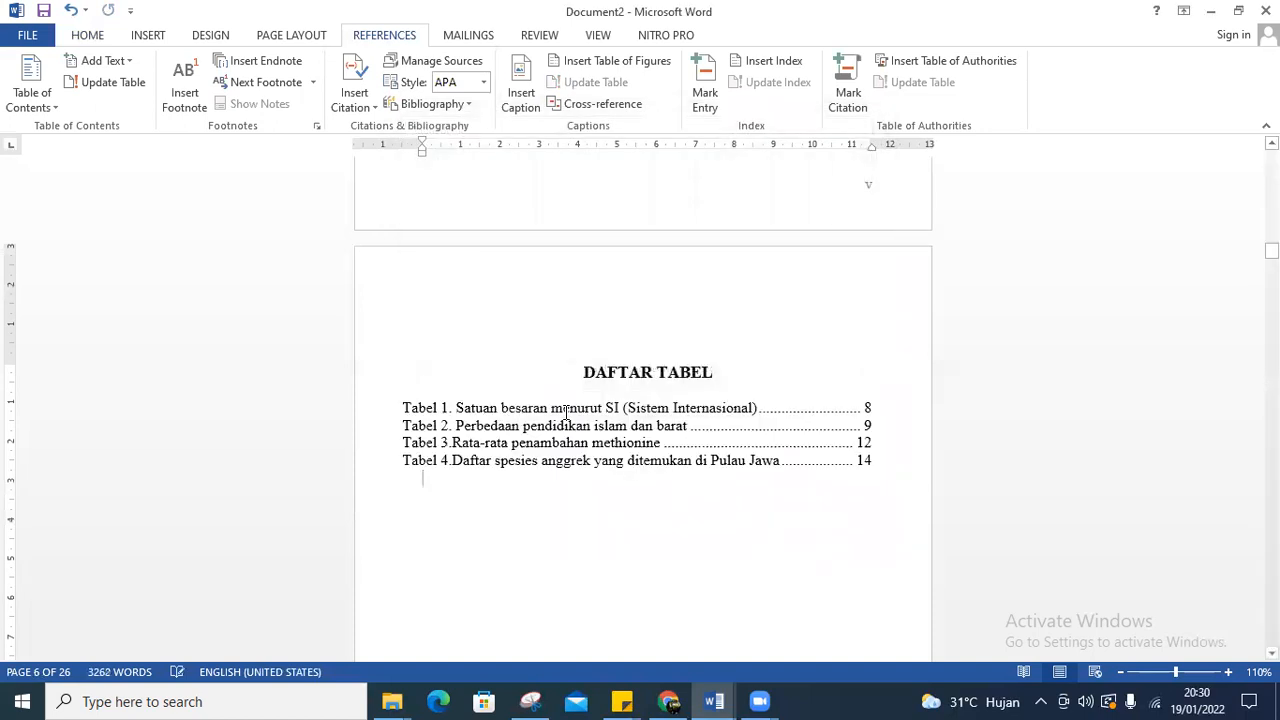
Set the line spacing of all entries in the DAFTAR TABEL list to 1.5
{"action": "mouse_move", "coordinate": [403, 408]}
{"action": "left_mouse_down"}
{"action": "mouse_move", "coordinate": [500, 443]}
{"action": "mouse_move", "coordinate": [716, 470]}
{"action": "mouse_move", "coordinate": [873, 468]}
{"action": "left_mouse_up"}
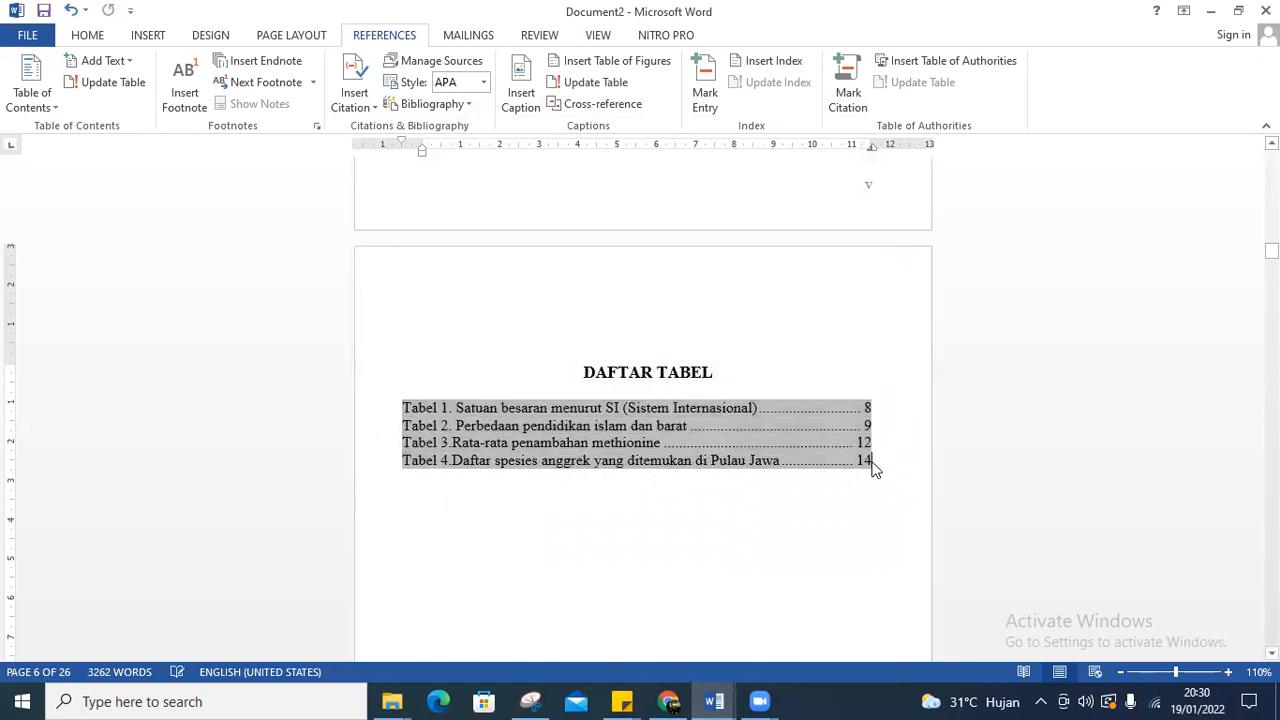
{"action": "left_click", "coordinate": [87, 35]}
{"action": "left_click", "coordinate": [512, 97]}
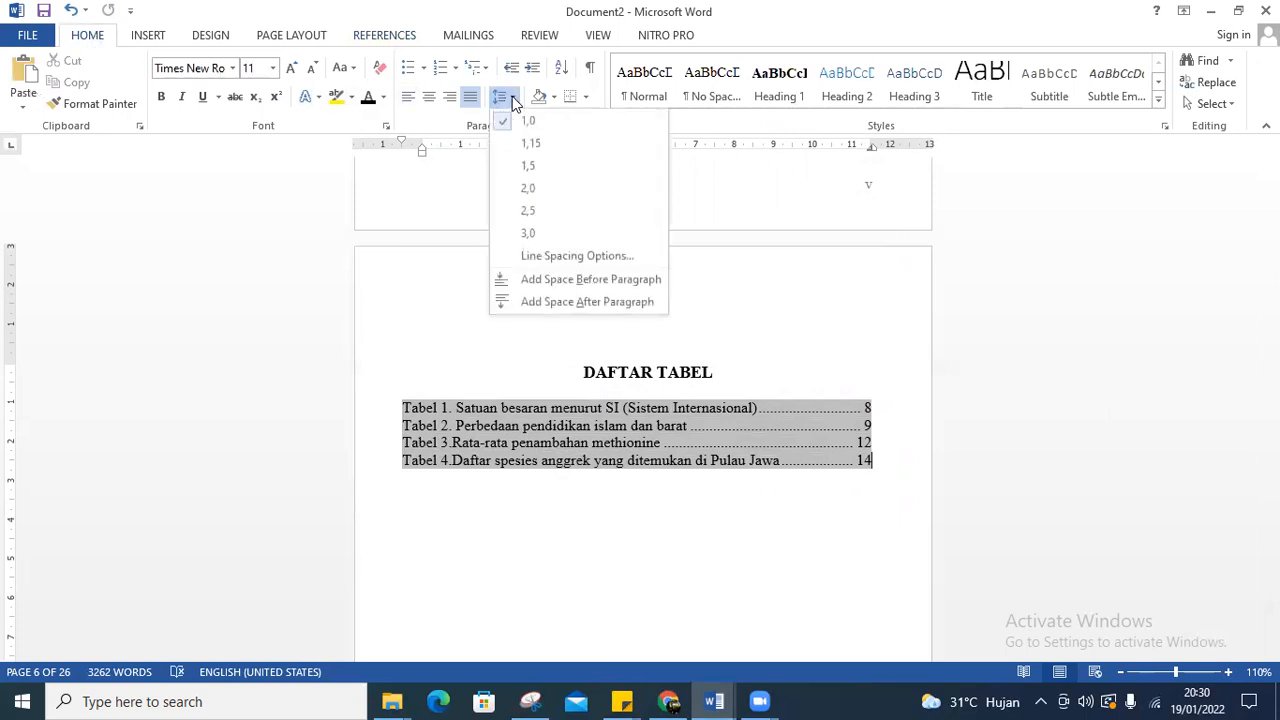
{"action": "left_click", "coordinate": [534, 167]}
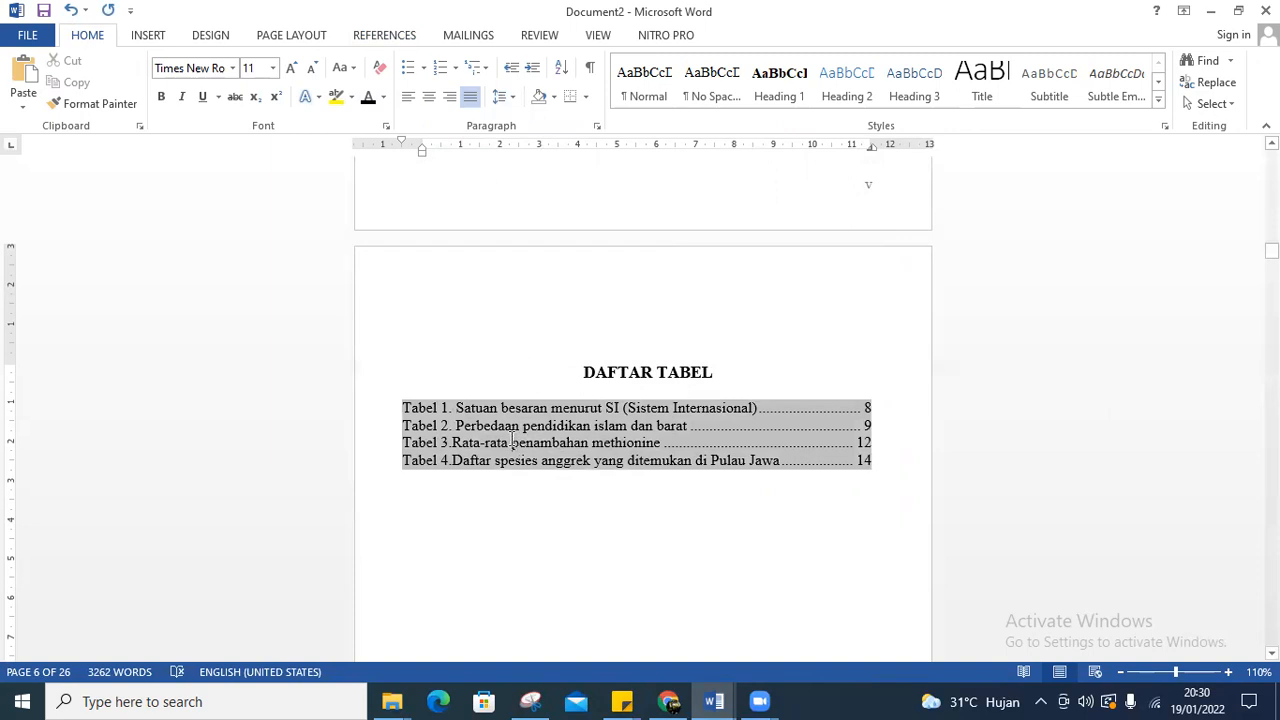
{"action": "left_click_drag", "start_coordinate": [405, 403], "coordinate": [862, 470]}
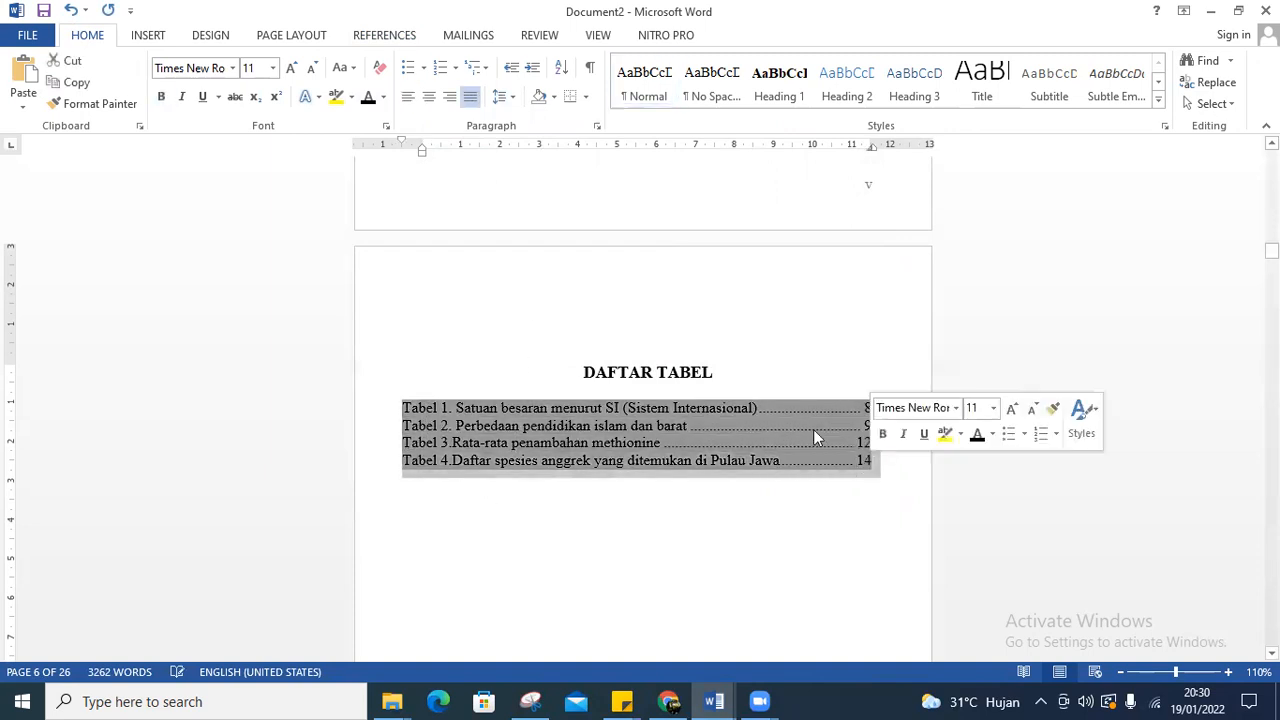
{"action": "left_click", "coordinate": [504, 96]}
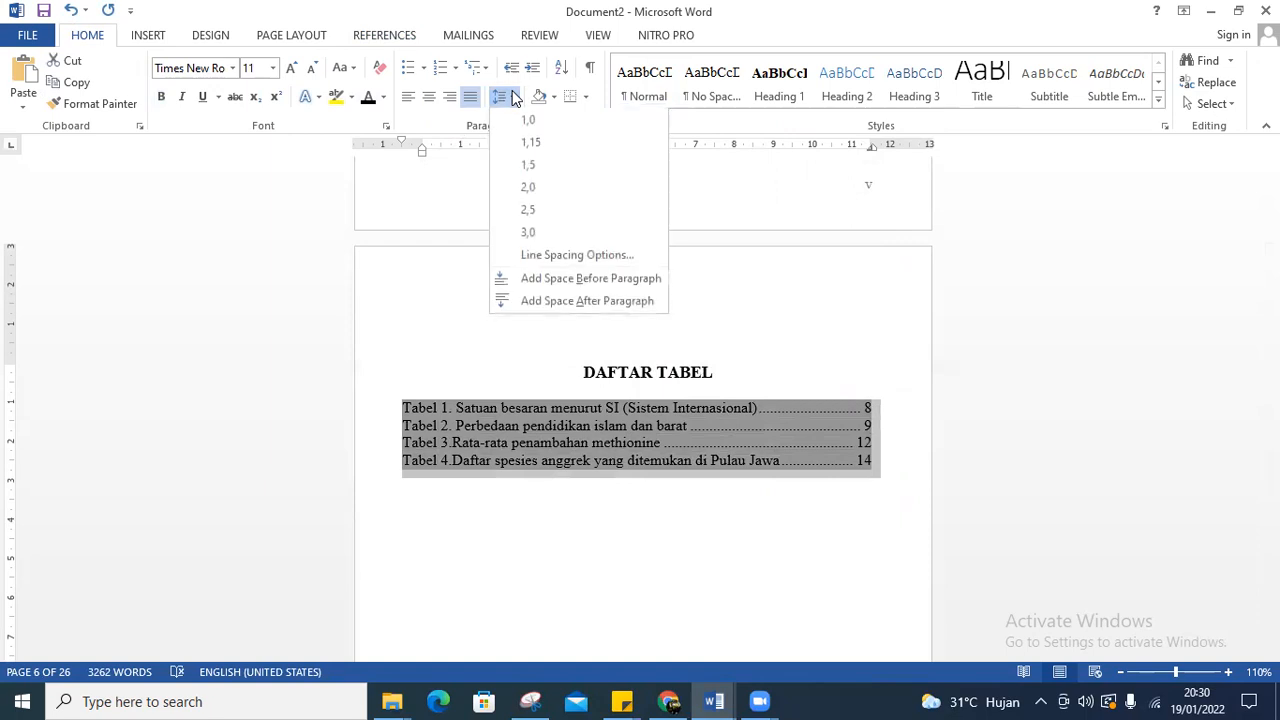
{"action": "left_click", "coordinate": [520, 167]}
{"action": "left_click", "coordinate": [606, 546]}
Review the list of tables and its neighbouring pages, through to the empty DAFTAR GAMBAR page
{"action": "scroll", "coordinate": [594, 446], "scroll_direction": "up", "scroll_amount": 5}
{"action": "scroll", "coordinate": [590, 425], "scroll_direction": "up", "scroll_amount": 5}
{"action": "scroll", "coordinate": [590, 425], "scroll_direction": "down", "scroll_amount": 6}
{"action": "scroll", "coordinate": [590, 425], "scroll_direction": "down", "scroll_amount": 12}
{"action": "scroll", "coordinate": [587, 425], "scroll_direction": "up", "scroll_amount": 6}
{"action": "scroll", "coordinate": [587, 425], "scroll_direction": "down", "scroll_amount": 3}
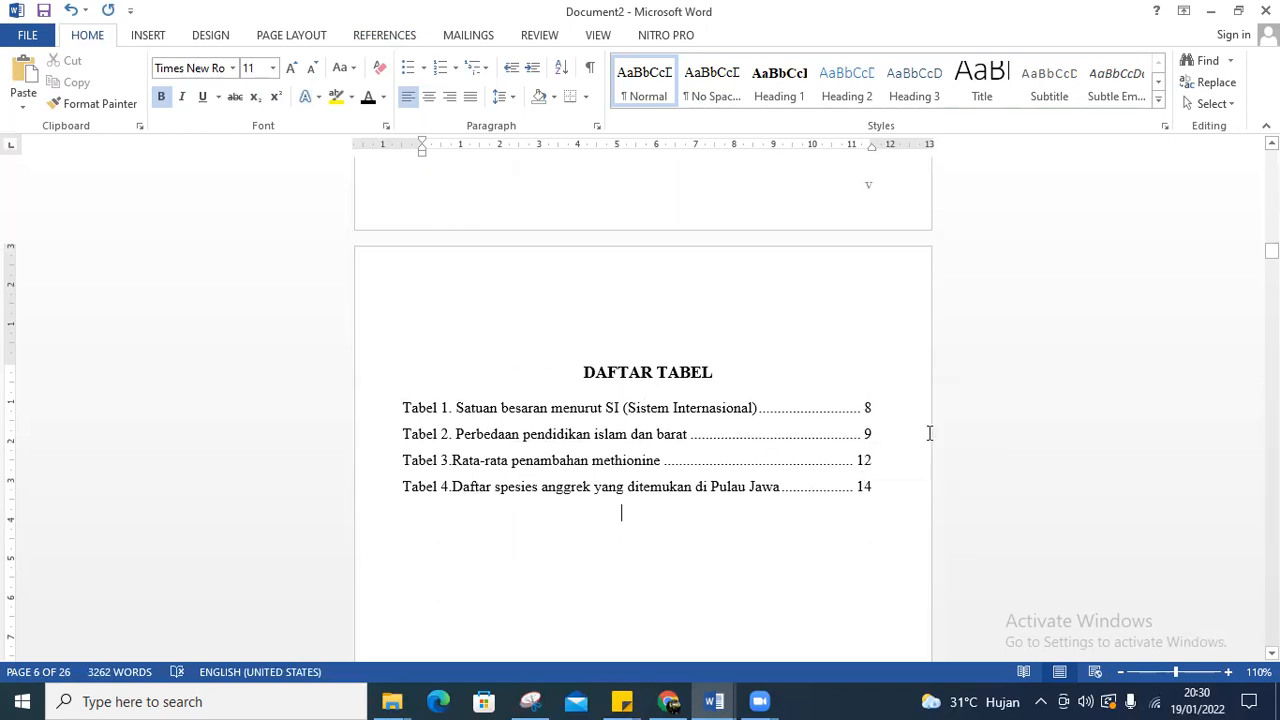
{"action": "scroll", "coordinate": [760, 369], "scroll_direction": "up", "scroll_amount": 10}
{"action": "scroll", "coordinate": [696, 389], "scroll_direction": "down", "scroll_amount": 20}
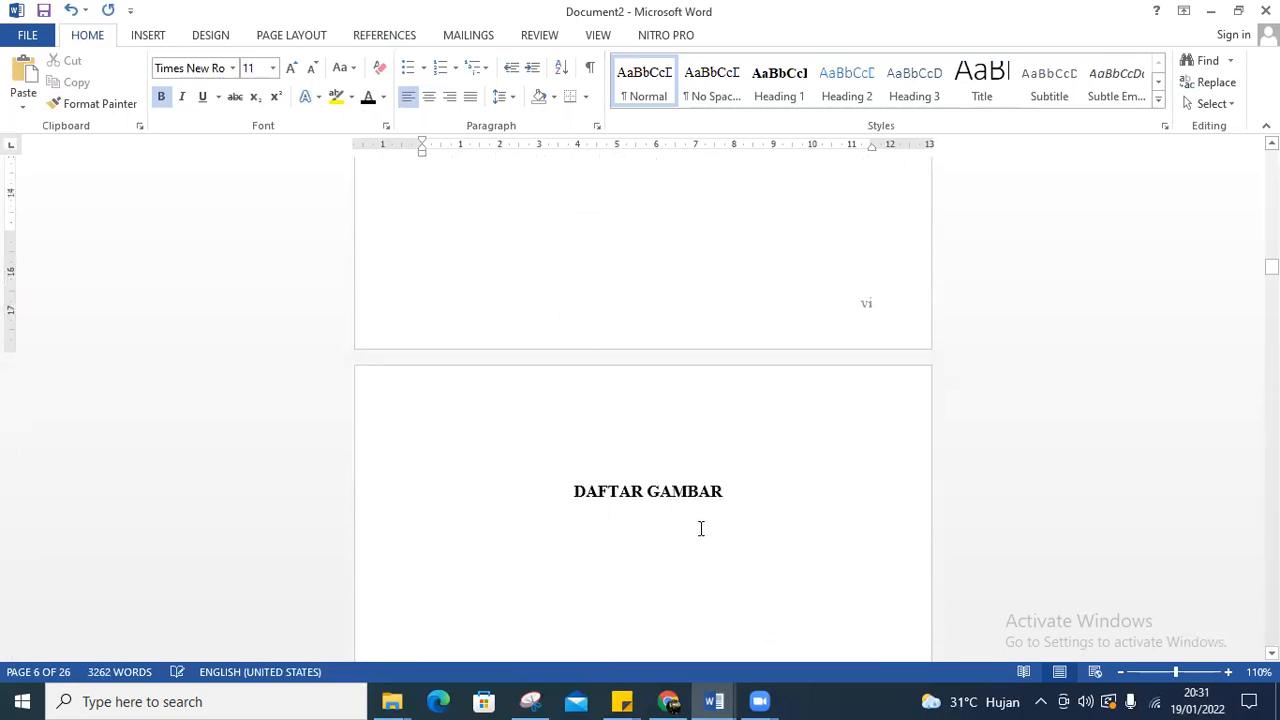
{"action": "scroll", "coordinate": [701, 528], "scroll_direction": "down", "scroll_amount": 3}
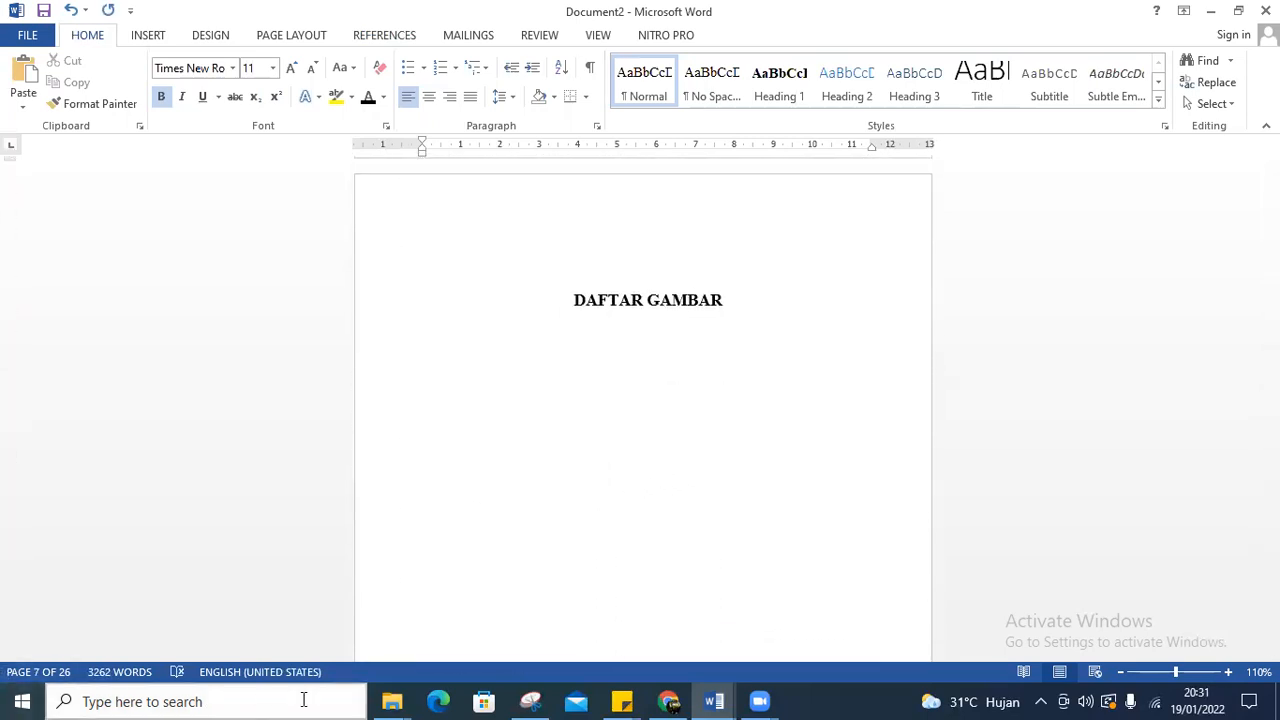
Cut the title "Siklus persebaran oksigen" from below the oxygen cycle figure in section 4.2 and delete its manual "Gambar 1." label
{"action": "scroll", "coordinate": [583, 594], "scroll_direction": "down", "scroll_amount": 18}
{"action": "scroll", "coordinate": [570, 566], "scroll_direction": "down", "scroll_amount": 20}
{"action": "scroll", "coordinate": [577, 561], "scroll_direction": "down", "scroll_amount": 15}
{"action": "scroll", "coordinate": [580, 560], "scroll_direction": "down", "scroll_amount": 15}
{"action": "scroll", "coordinate": [583, 559], "scroll_direction": "down", "scroll_amount": 15}
{"action": "scroll", "coordinate": [583, 558], "scroll_direction": "down", "scroll_amount": 15}
{"action": "scroll", "coordinate": [583, 558], "scroll_direction": "down", "scroll_amount": 15}
{"action": "scroll", "coordinate": [583, 558], "scroll_direction": "down", "scroll_amount": 15}
{"action": "scroll", "coordinate": [583, 558], "scroll_direction": "down", "scroll_amount": 15}
{"action": "scroll", "coordinate": [583, 558], "scroll_direction": "down", "scroll_amount": 15}
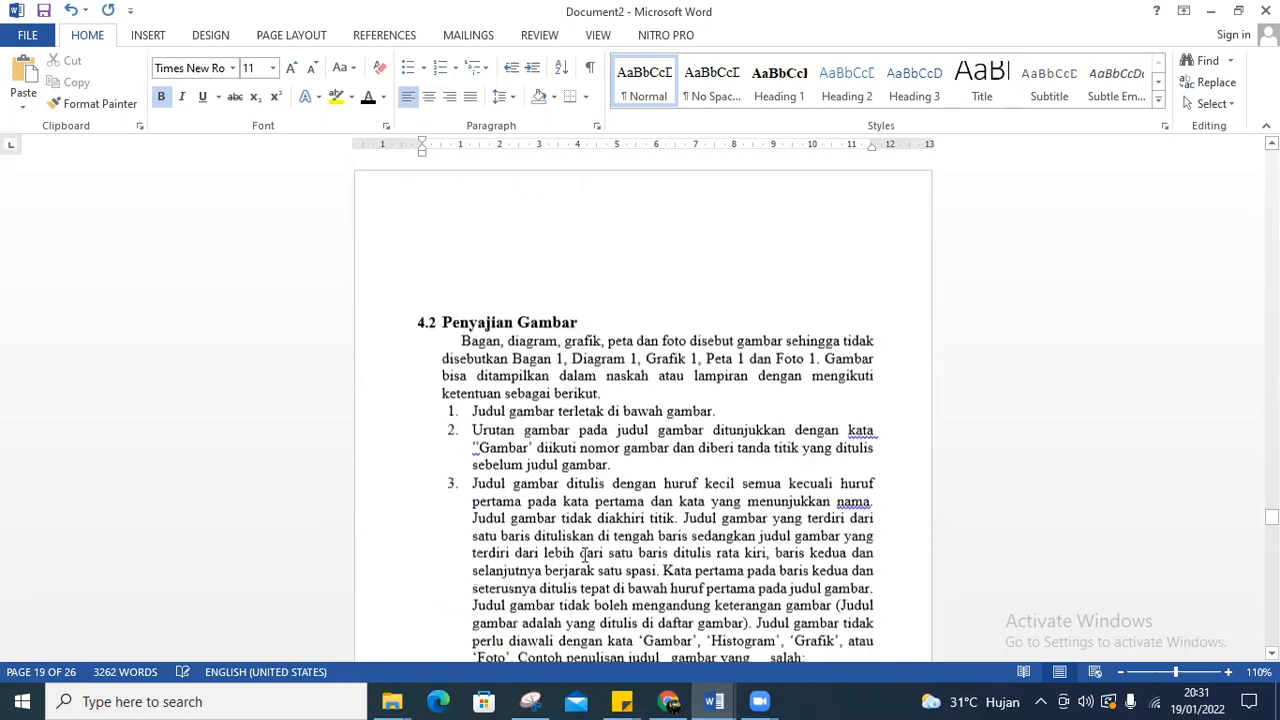
{"action": "scroll", "coordinate": [583, 555], "scroll_direction": "down", "scroll_amount": 5}
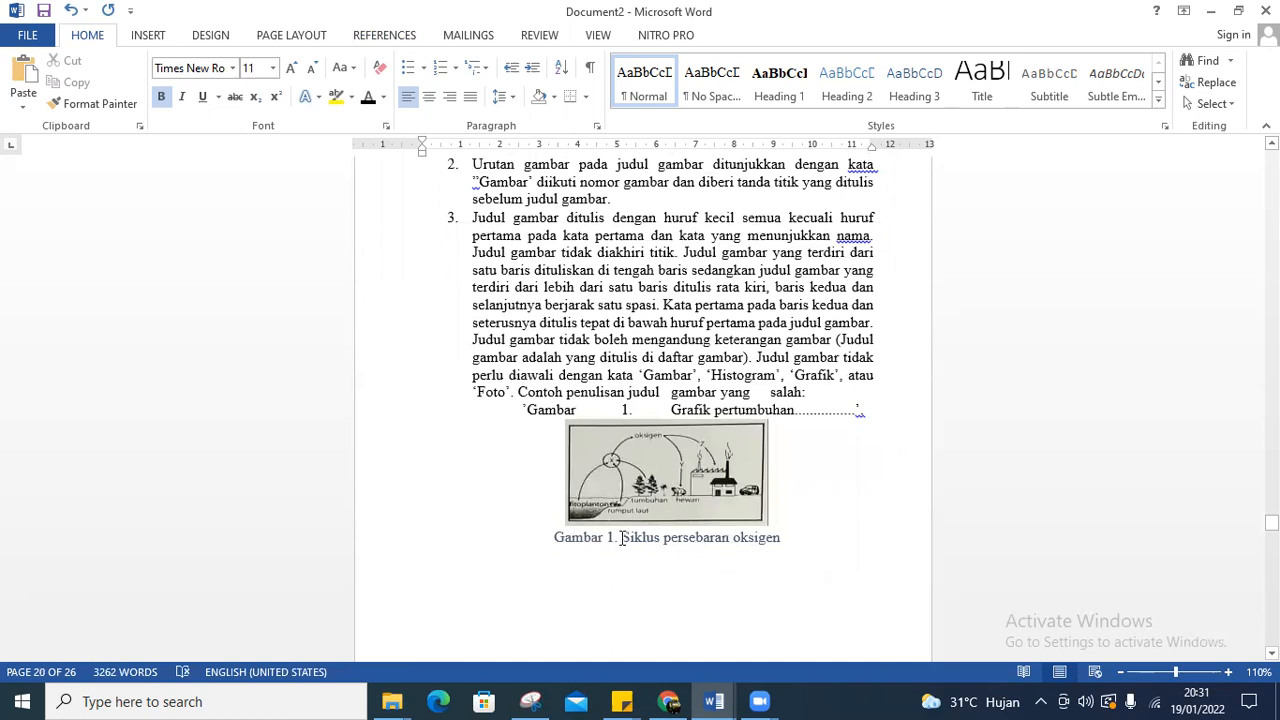
{"action": "left_click_drag", "start_coordinate": [621, 538], "coordinate": [780, 538]}
{"action": "key", "text": "ctrl+c"}
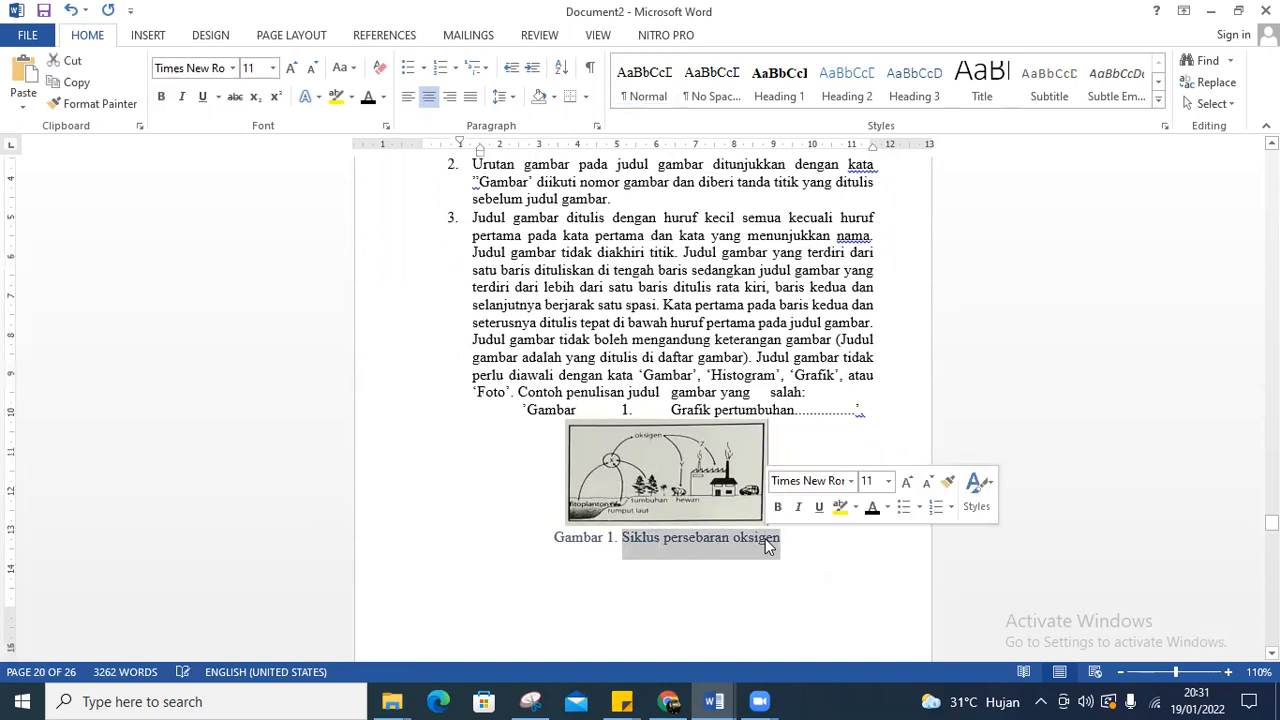
{"action": "right_click", "coordinate": [743, 546]}
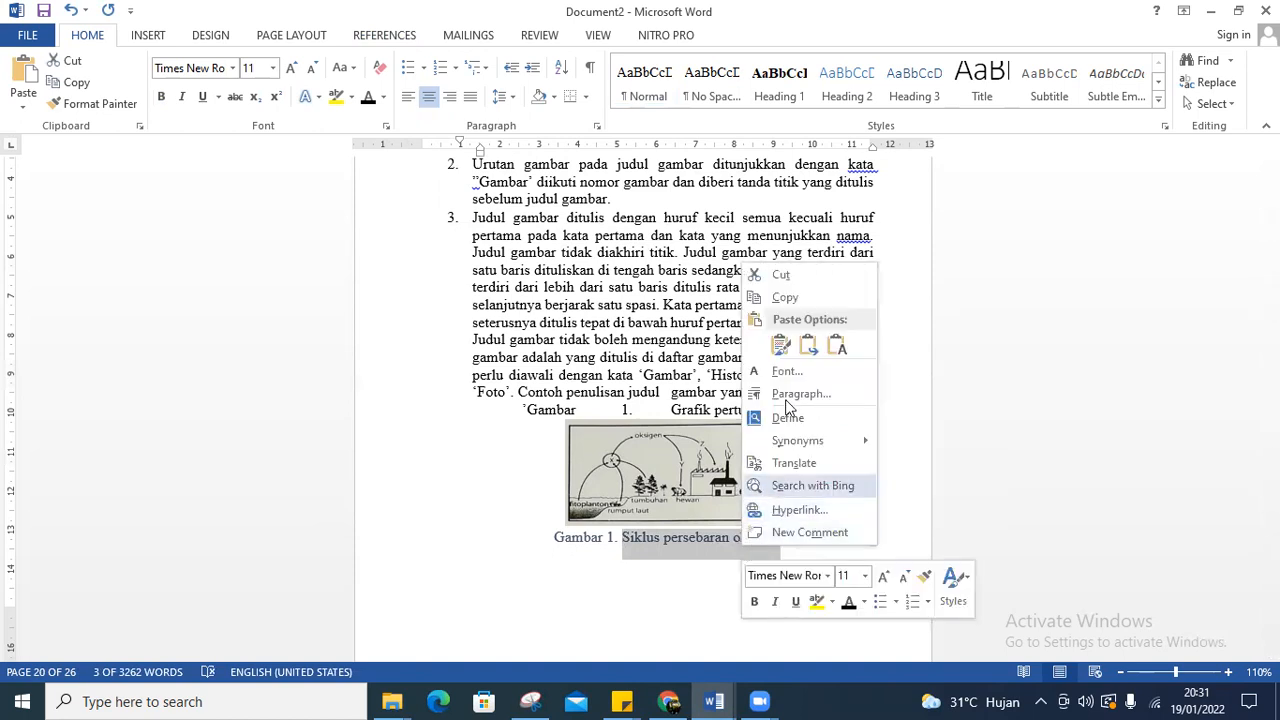
{"action": "left_click", "coordinate": [766, 279]}
{"action": "key", "text": "BackSpace"}
{"action": "key", "text": "BackSpace"}
{"action": "key", "text": "BackSpace"}
{"action": "key", "text": "BackSpace"}
{"action": "key", "text": "BackSpace"}
{"action": "key", "text": "BackSpace"}
{"action": "key", "text": "BackSpace"}
{"action": "key", "text": "BackSpace"}
{"action": "key", "text": "BackSpace"}
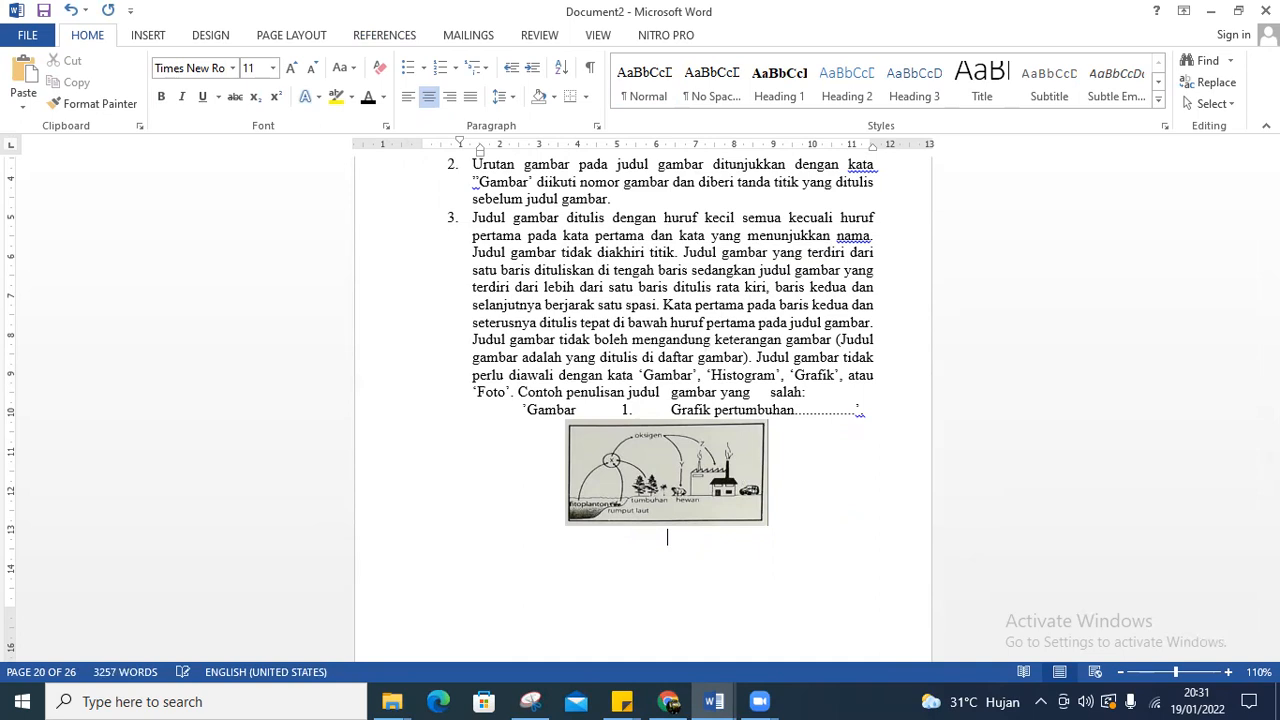
Insert an automatic caption with the Gambar label below the oxygen cycle figure, reading "Gambar 1.Siklus persebaran oksigen"
{"action": "left_click", "coordinate": [380, 37]}
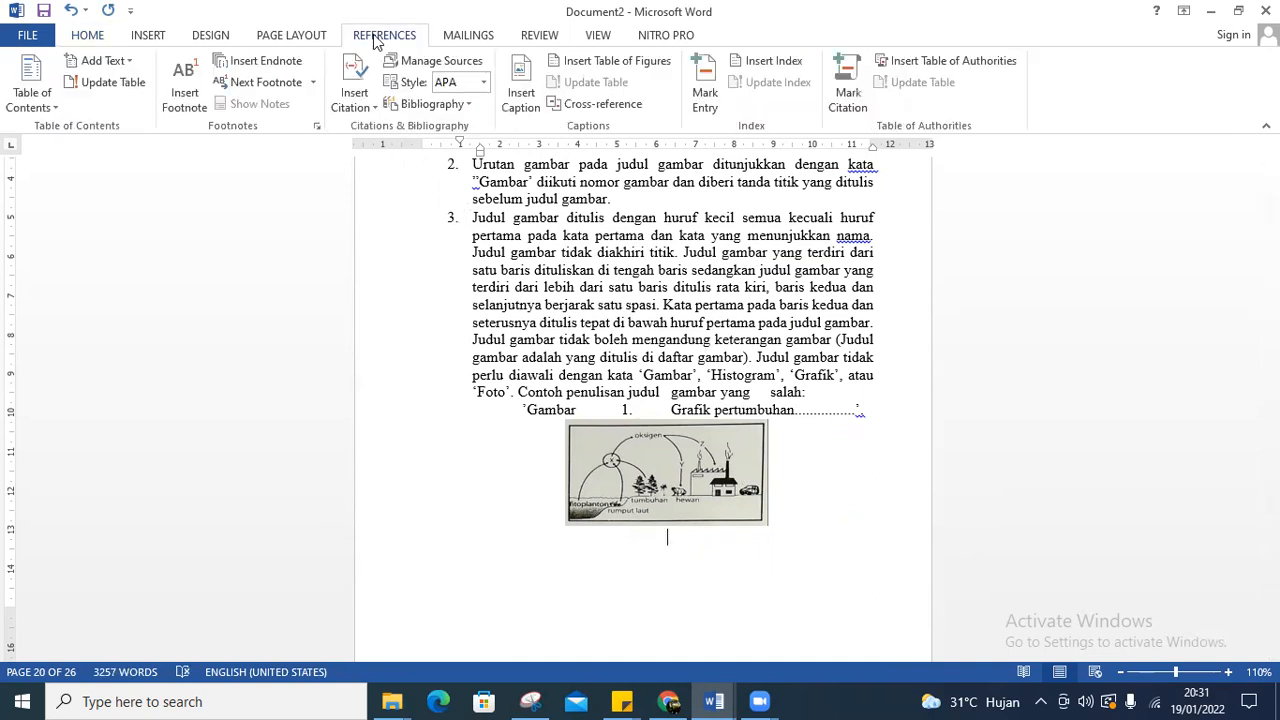
{"action": "left_click", "coordinate": [521, 85]}
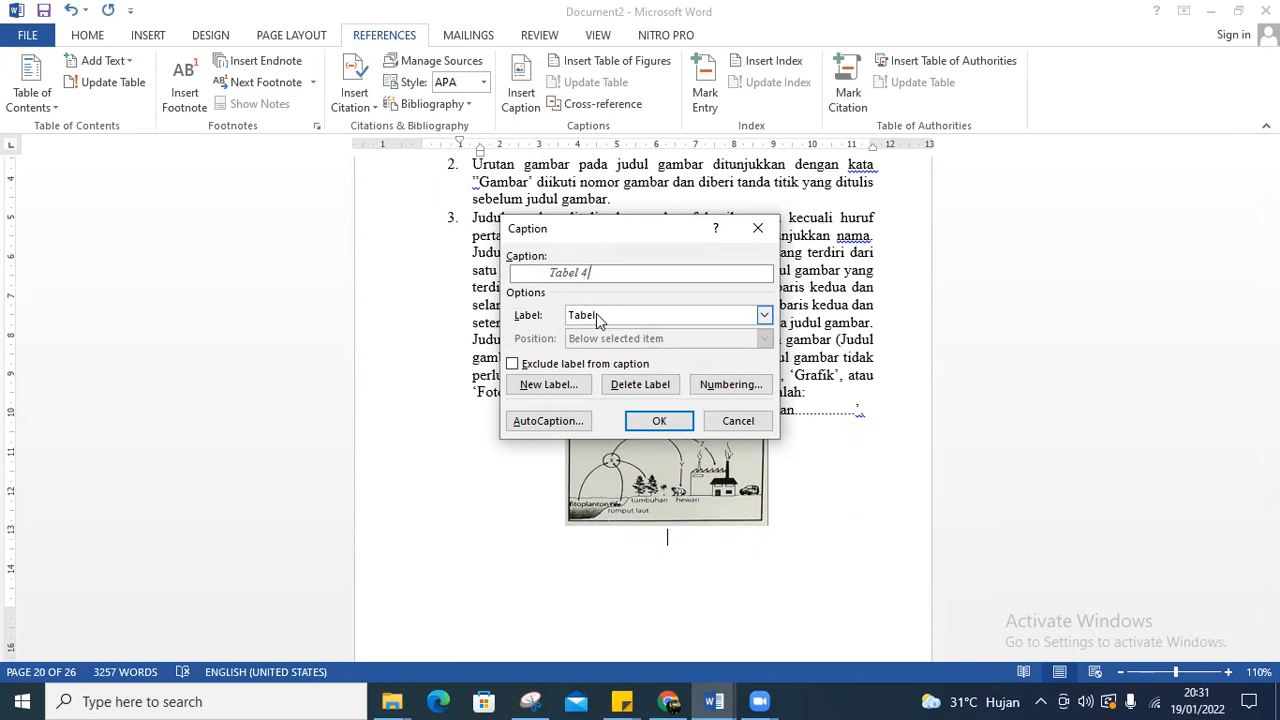
{"action": "left_click", "coordinate": [598, 316]}
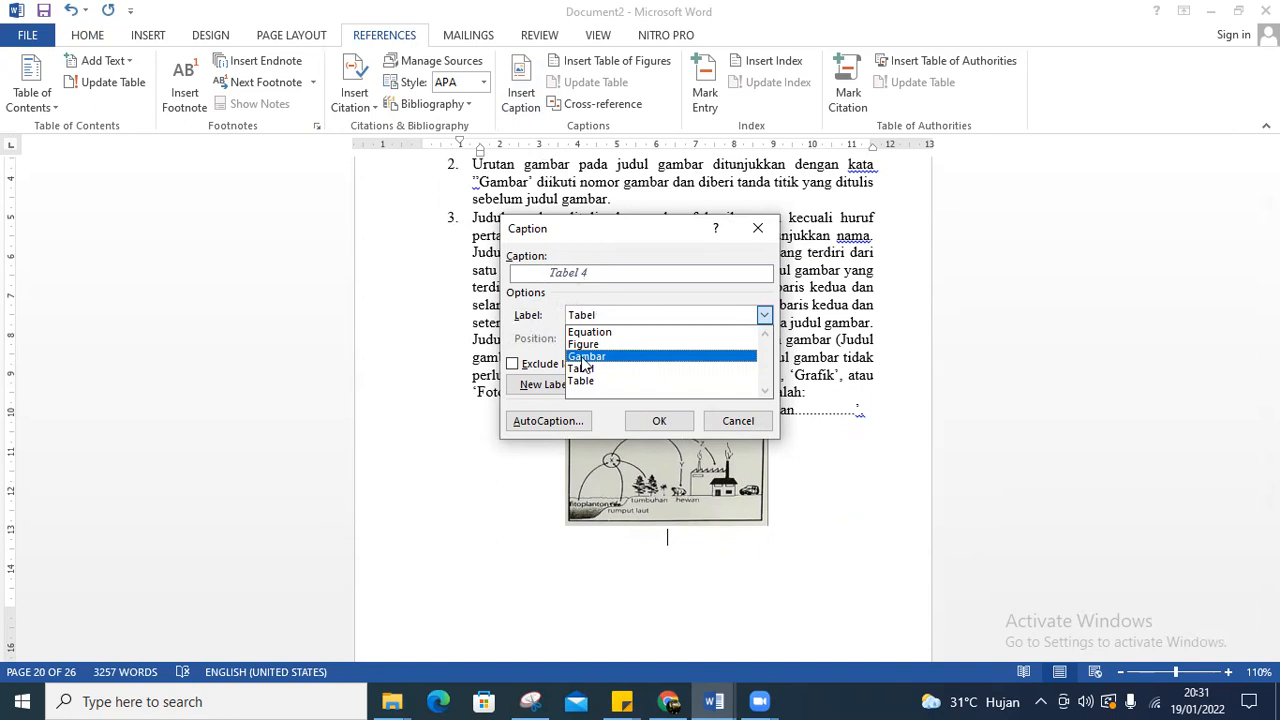
{"action": "left_click", "coordinate": [582, 356]}
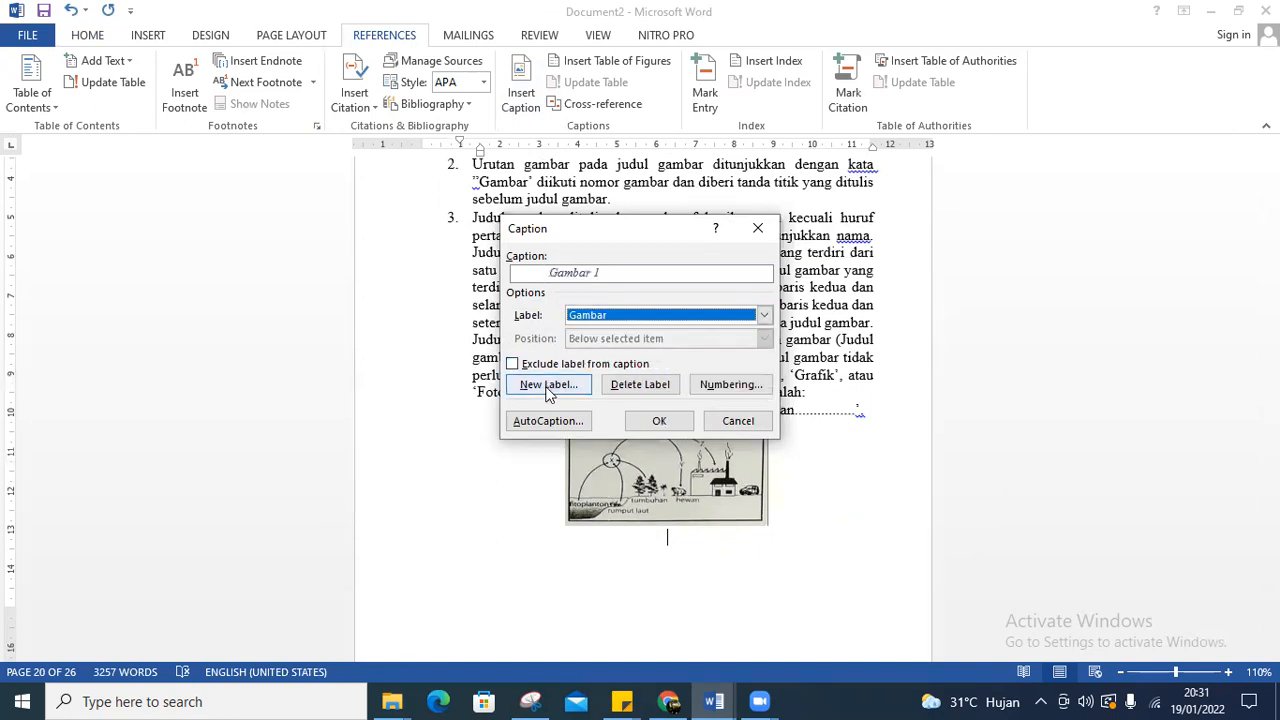
{"action": "left_click", "coordinate": [548, 388]}
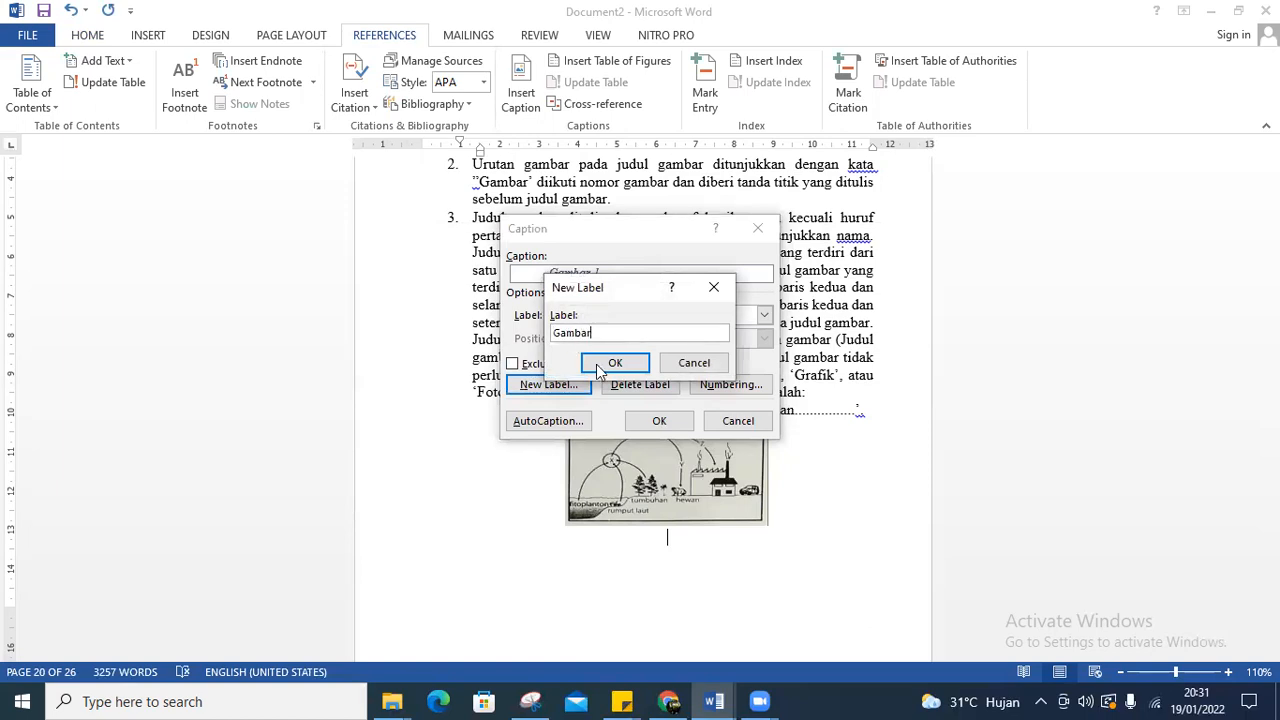
{"action": "left_click", "coordinate": [680, 368]}
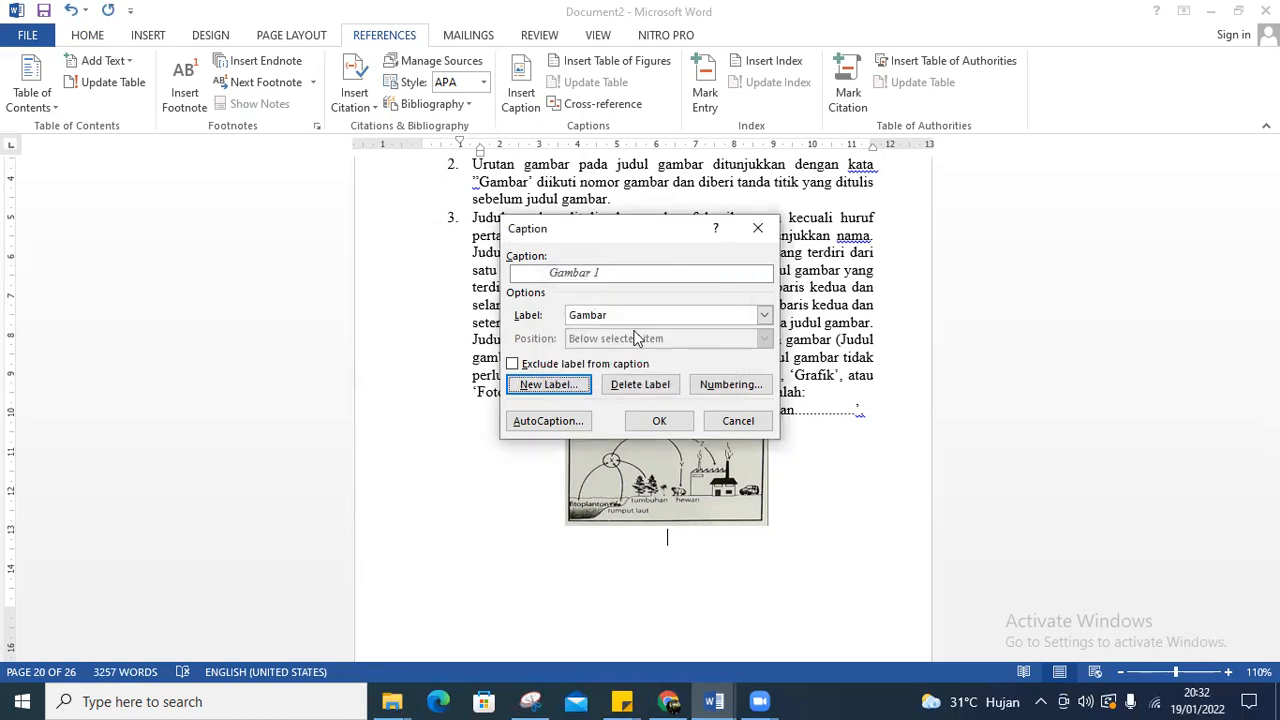
{"action": "left_click", "coordinate": [607, 274]}
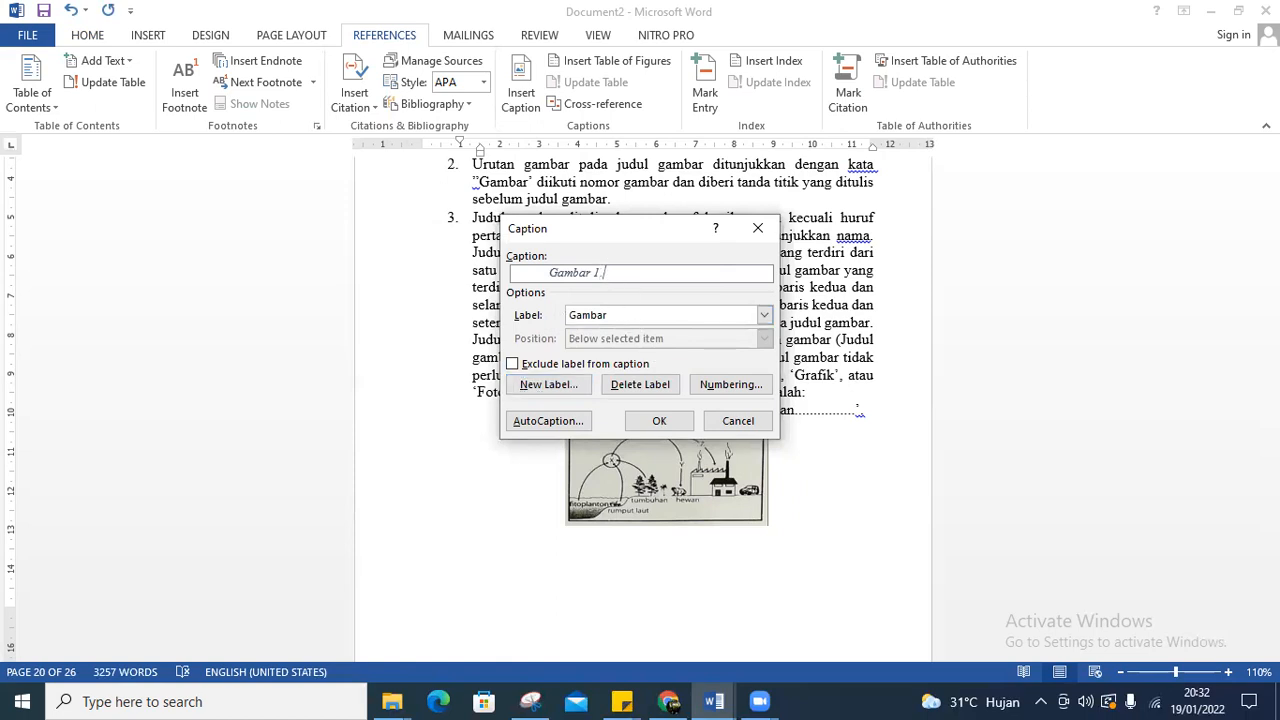
{"action": "type", "text": "."}
{"action": "key", "text": "ctrl+v"}
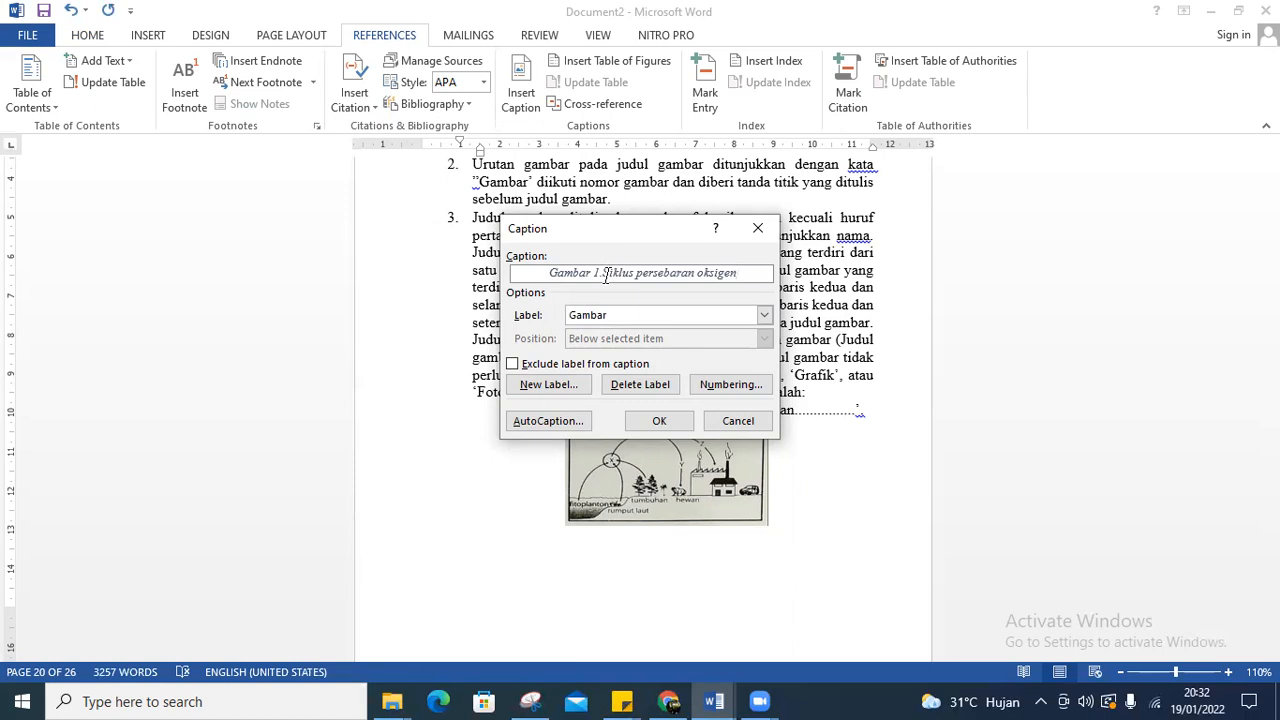
{"action": "left_click", "coordinate": [656, 421]}
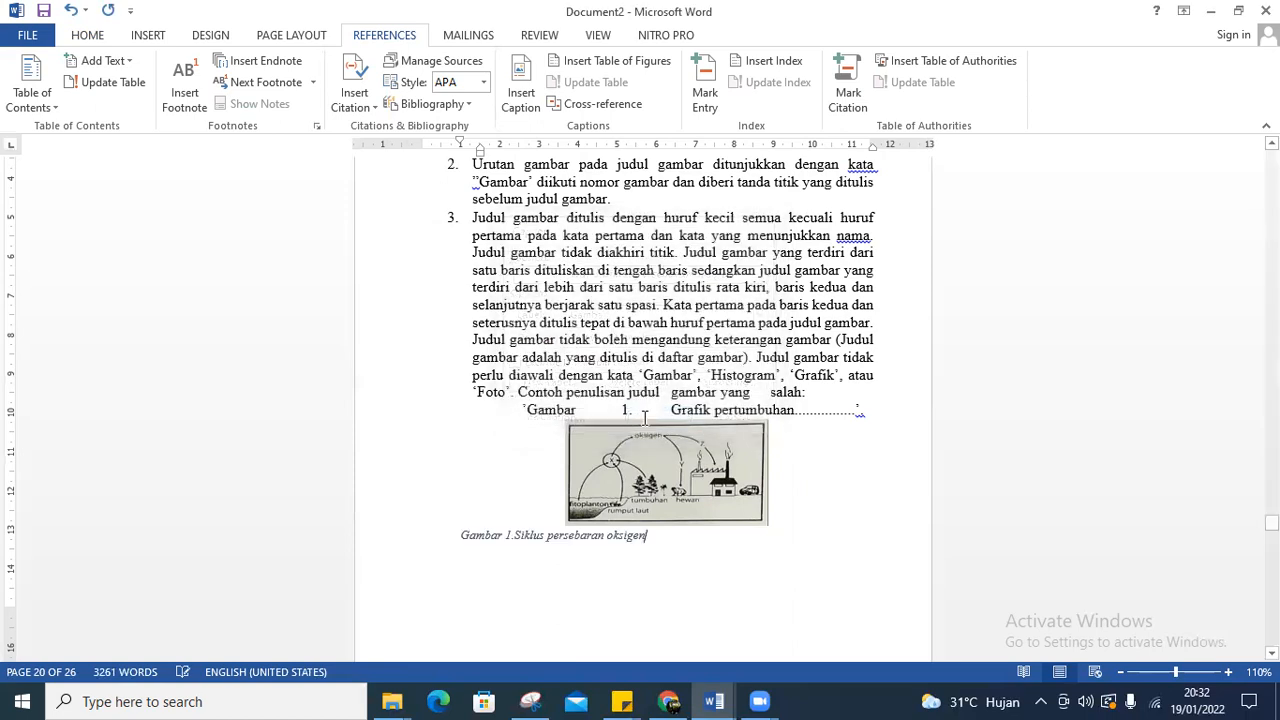
Centre the Gambar 1 caption, remove its italics, and set its text to font size 11 in black
{"action": "left_click_drag", "start_coordinate": [460, 536], "coordinate": [627, 545]}
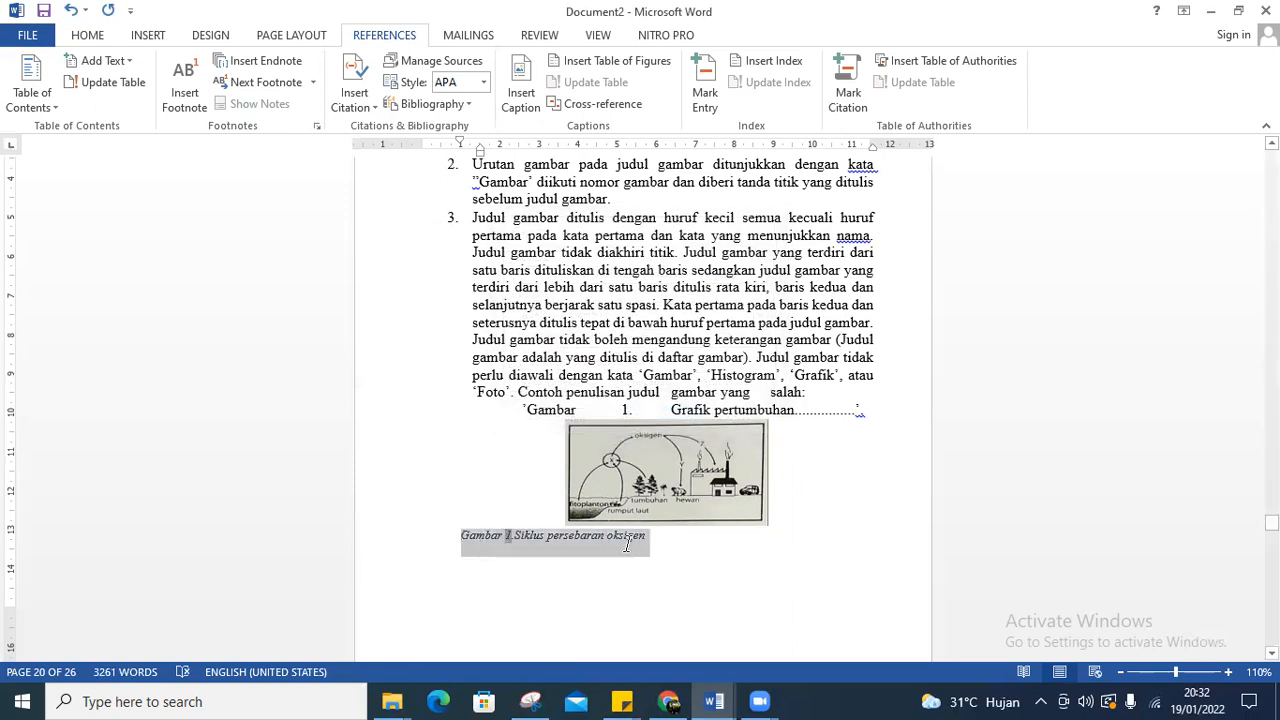
{"action": "left_click", "coordinate": [88, 35]}
{"action": "left_click", "coordinate": [428, 97]}
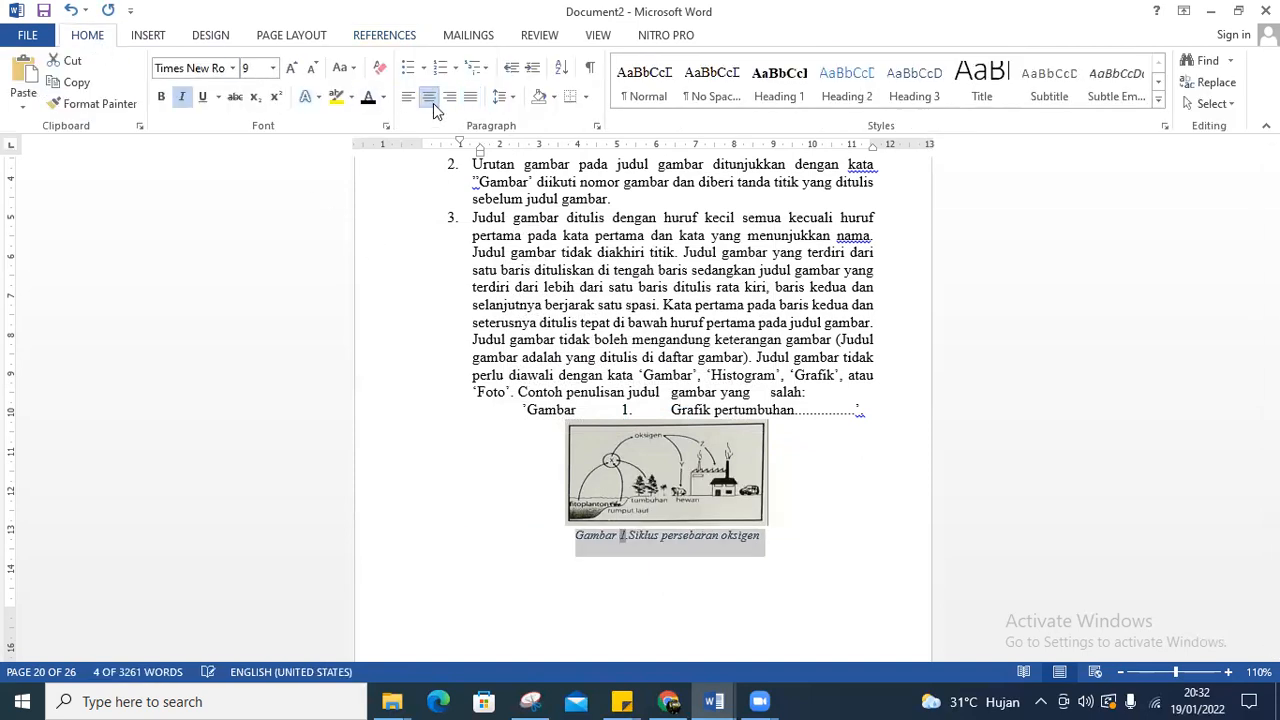
{"action": "left_click", "coordinate": [184, 103]}
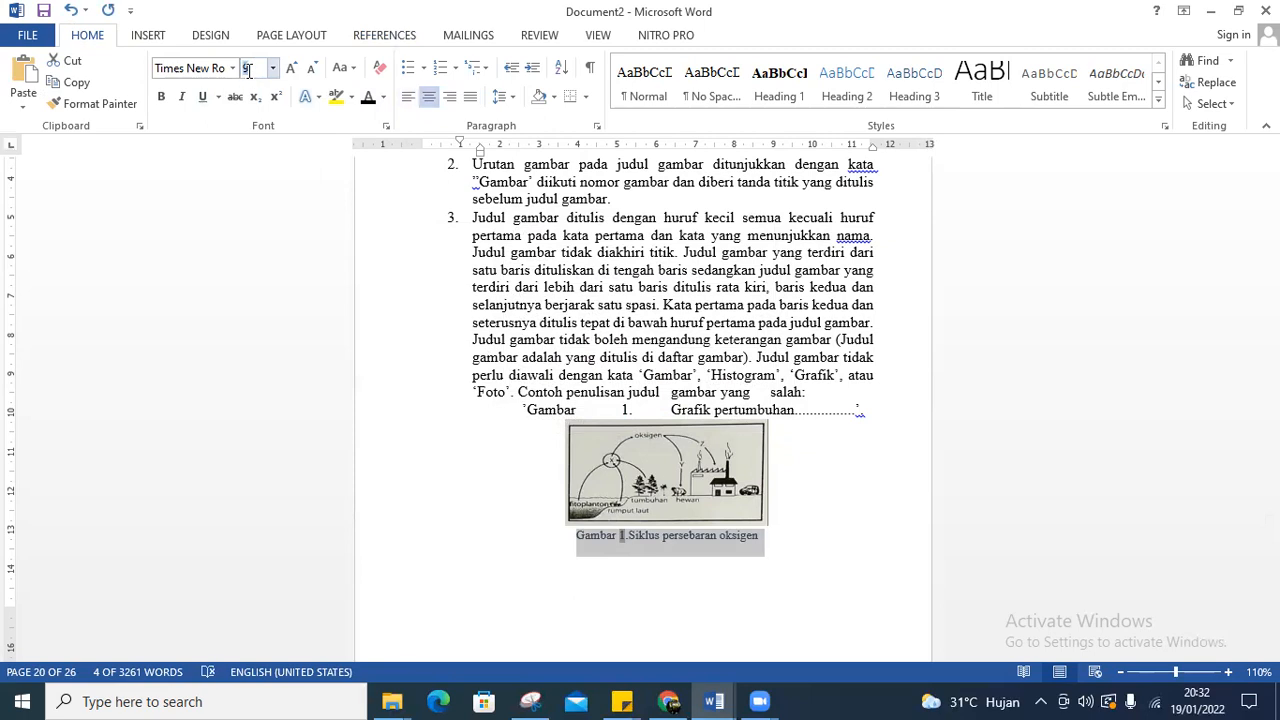
{"action": "left_click", "coordinate": [369, 98]}
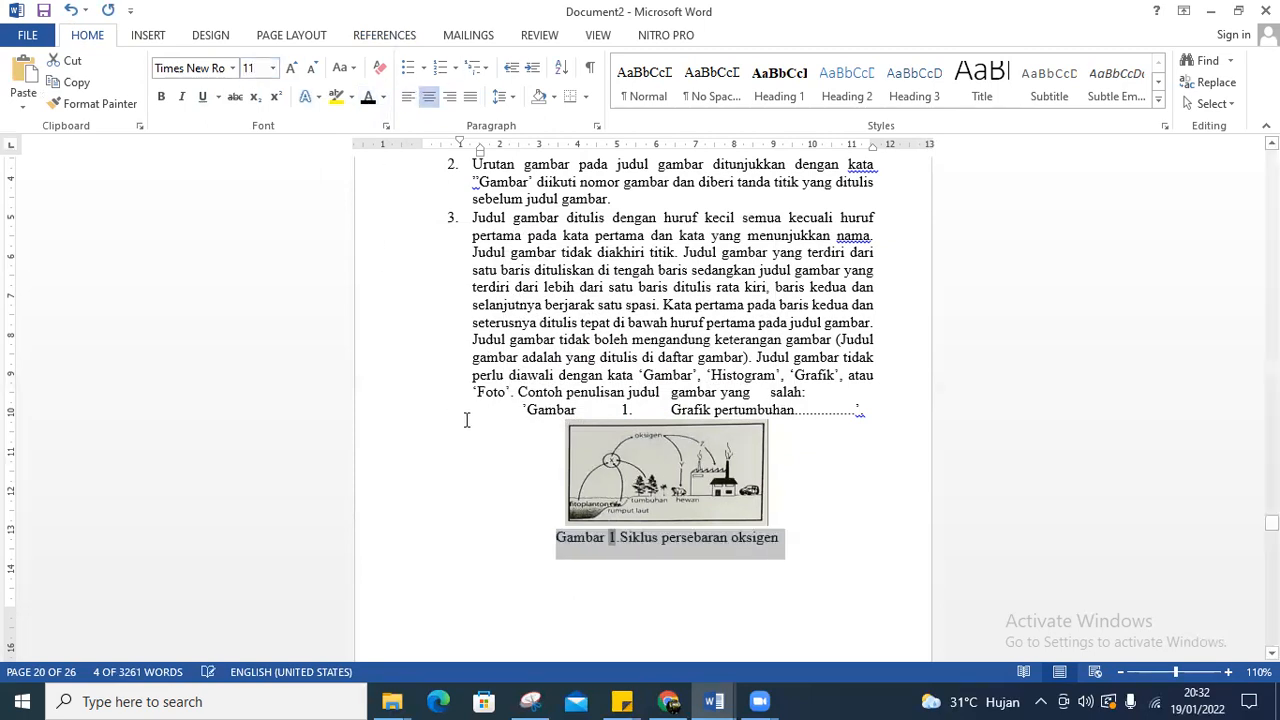
{"action": "left_click", "coordinate": [641, 570]}
Cut the title "Logo resmi Universitas Brawijaya terbaru" from below the university logo and delete its manual "Gambar 2." label
{"action": "scroll", "coordinate": [634, 540], "scroll_direction": "down", "scroll_amount": 12}
{"action": "scroll", "coordinate": [605, 510], "scroll_direction": "down", "scroll_amount": 12}
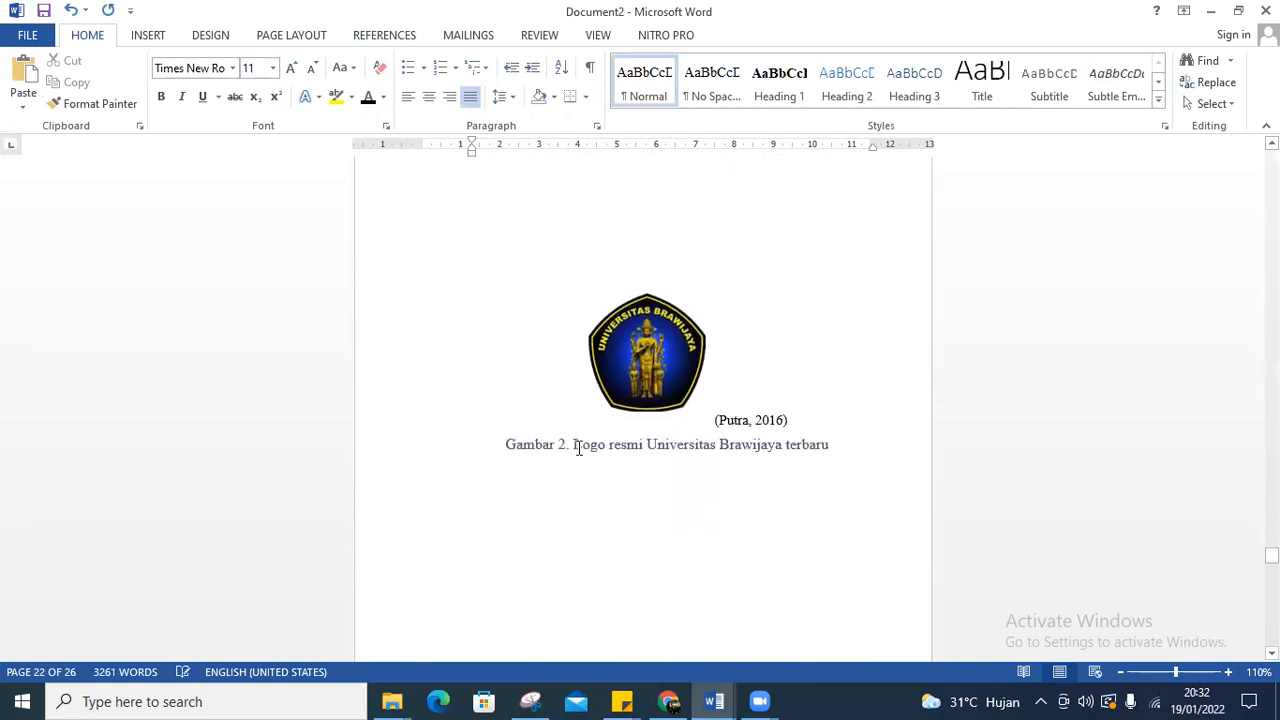
{"action": "left_click_drag", "start_coordinate": [576, 446], "coordinate": [812, 455]}
{"action": "right_click", "coordinate": [812, 455]}
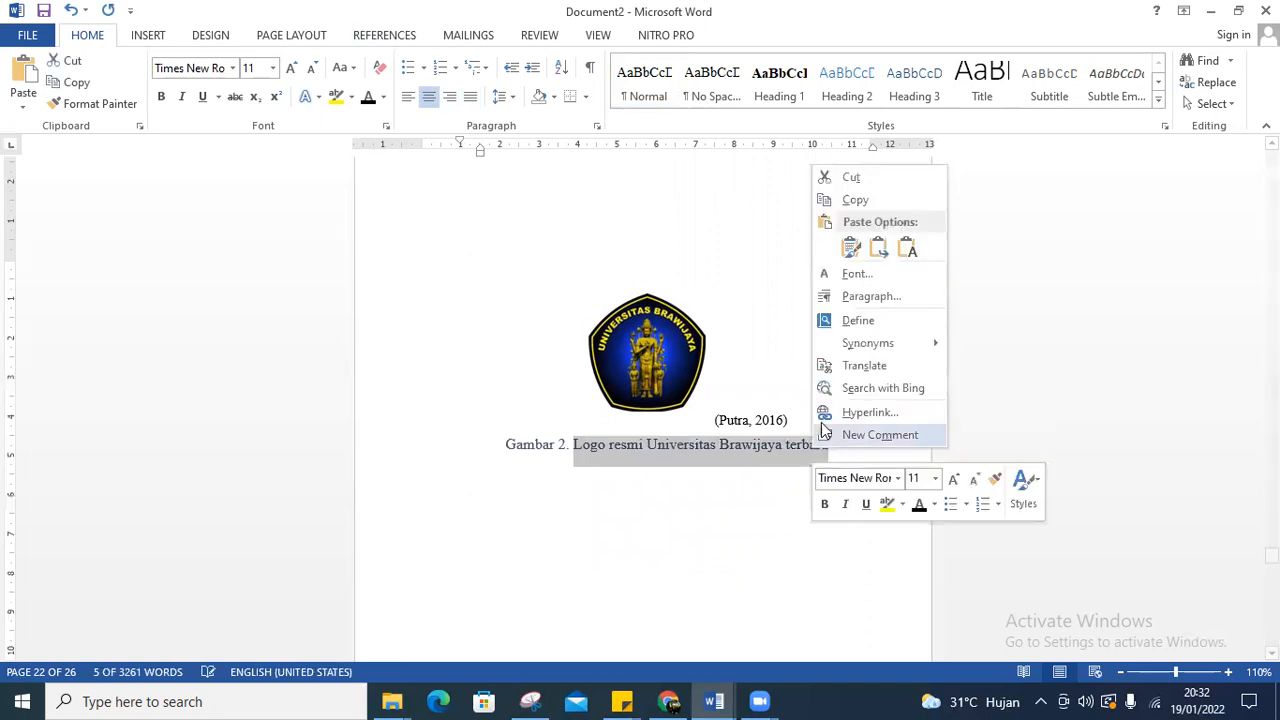
{"action": "left_click", "coordinate": [829, 177]}
{"action": "key", "text": "BackSpace"}
{"action": "key", "text": "BackSpace"}
{"action": "key", "text": "BackSpace"}
{"action": "key", "text": "BackSpace"}
{"action": "key", "text": "BackSpace"}
{"action": "key", "text": "BackSpace"}
{"action": "key", "text": "BackSpace"}
{"action": "key", "text": "BackSpace"}
{"action": "key", "text": "BackSpace"}
{"action": "key", "text": "BackSpace"}
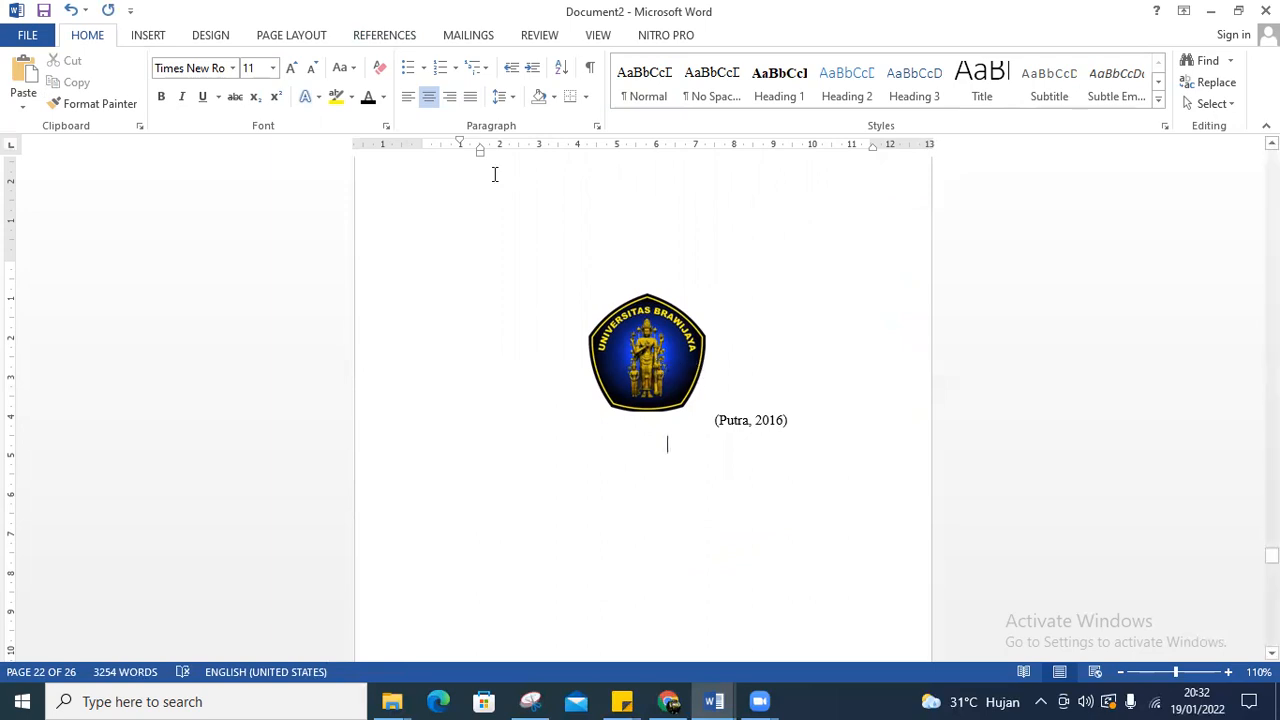
Insert an automatic Gambar caption below the university logo, reading "Gambar 2.Logo resmi Universitas Brawijaya terbaru"
{"action": "left_click", "coordinate": [383, 38]}
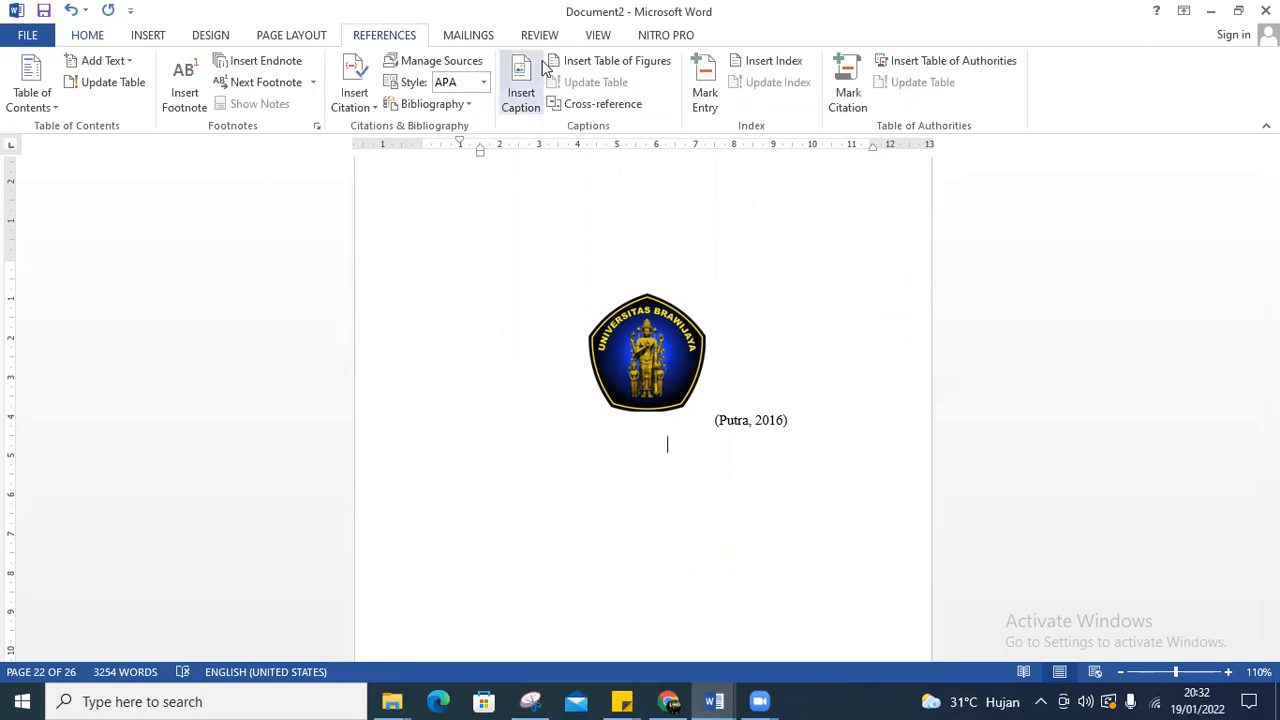
{"action": "left_click", "coordinate": [521, 95]}
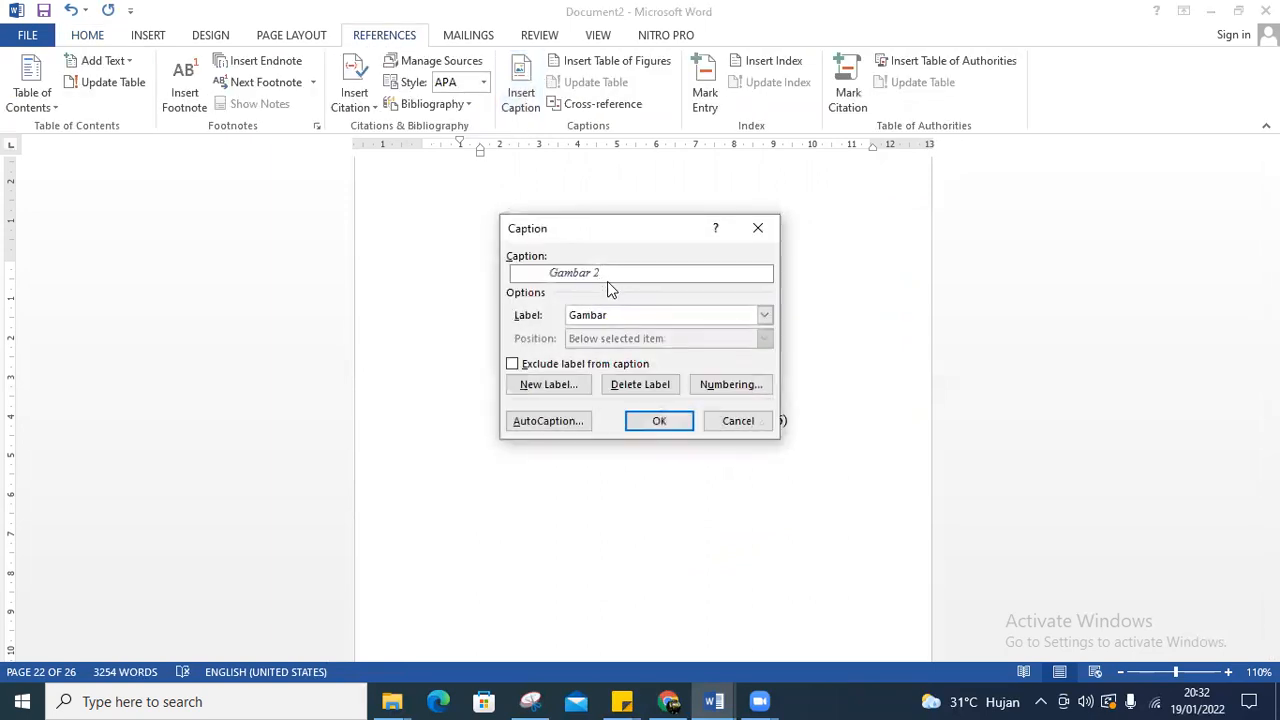
{"action": "type", "text": "."}
{"action": "key", "text": "ctrl+v"}
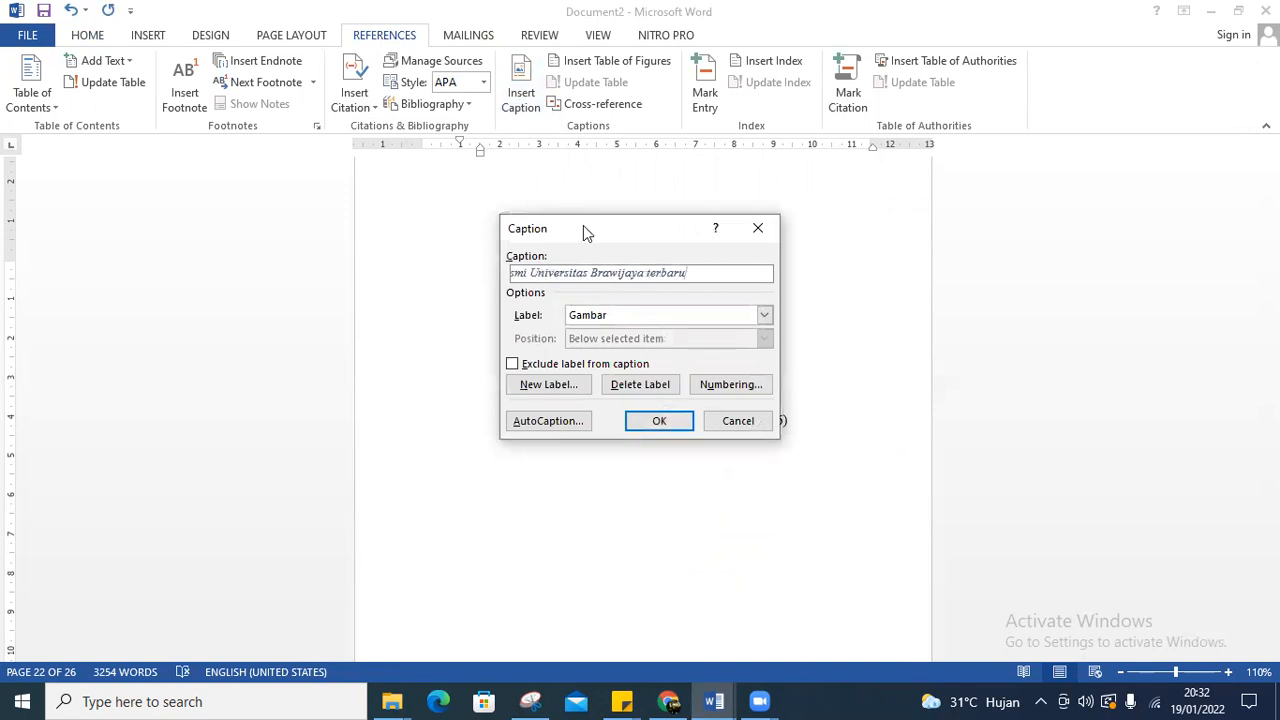
{"action": "key", "text": "Return"}
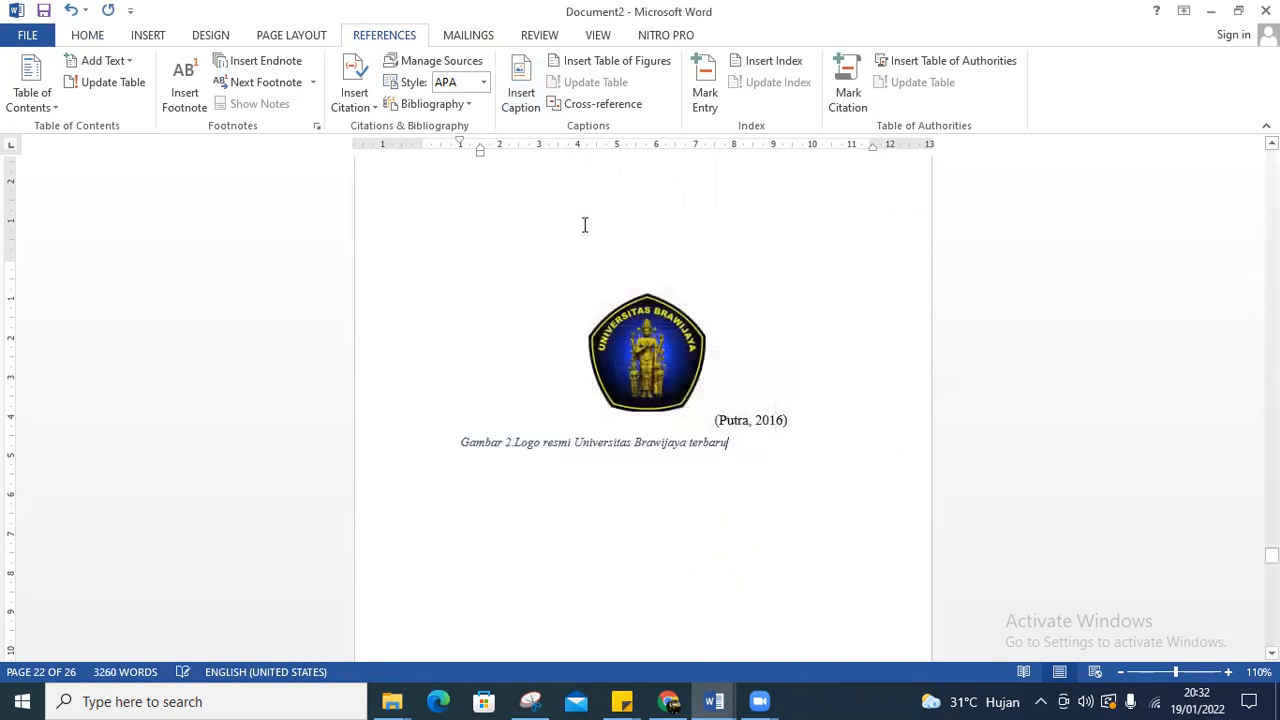
Remove the italics from the whole Gambar 2 caption, set its font size to 11 and centre it
{"action": "left_click_drag", "start_coordinate": [461, 443], "coordinate": [720, 446]}
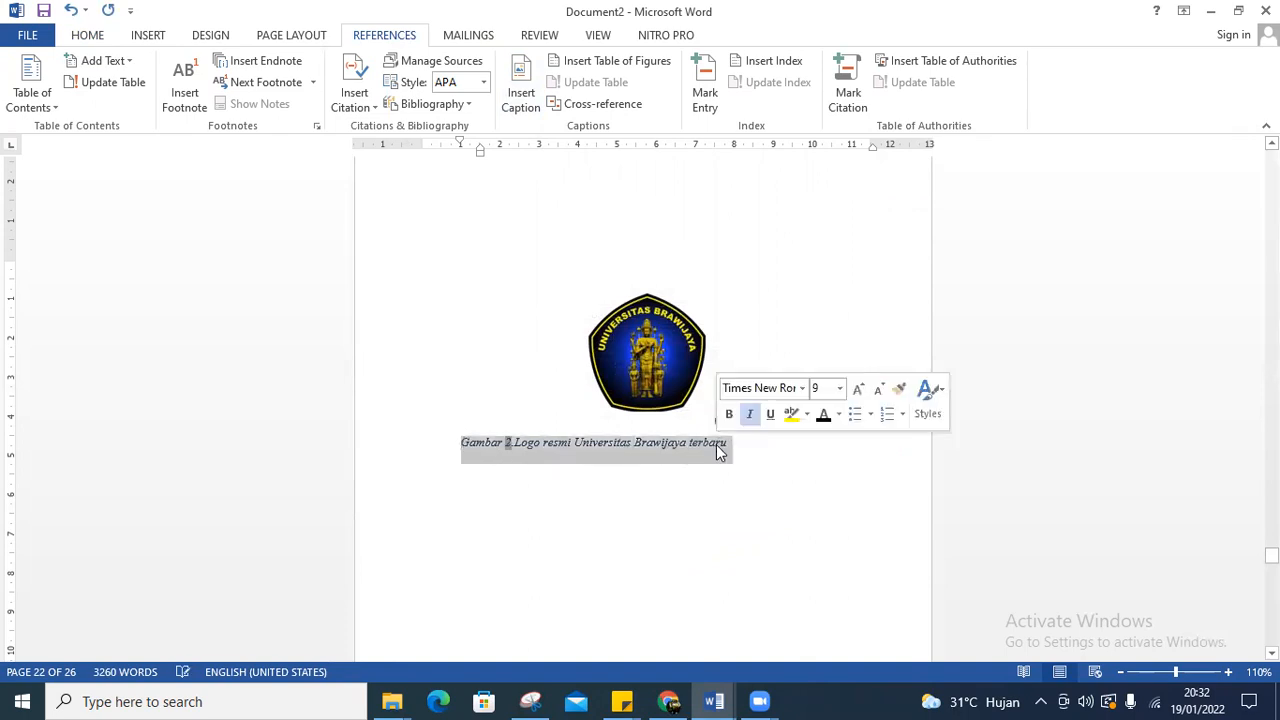
{"action": "left_click", "coordinate": [88, 36]}
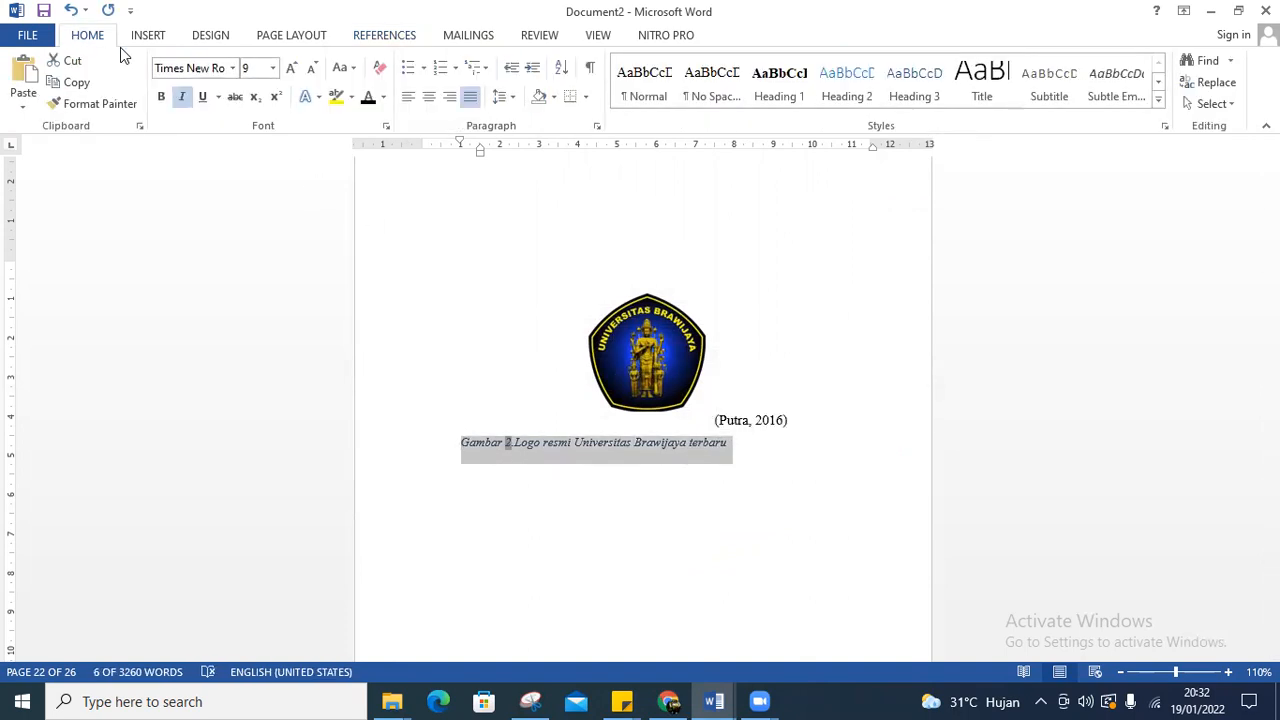
{"action": "left_click", "coordinate": [182, 96]}
{"action": "left_click", "coordinate": [252, 68]}
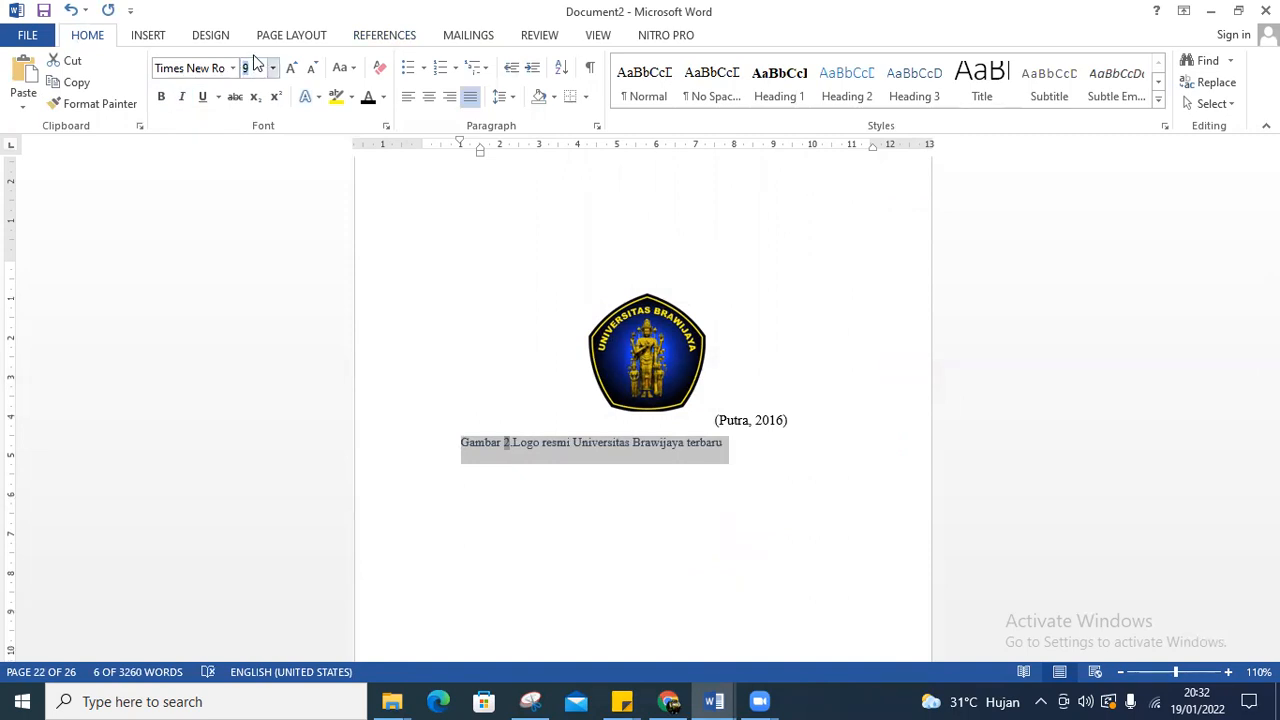
{"action": "type", "text": "11"}
{"action": "key", "text": "Return"}
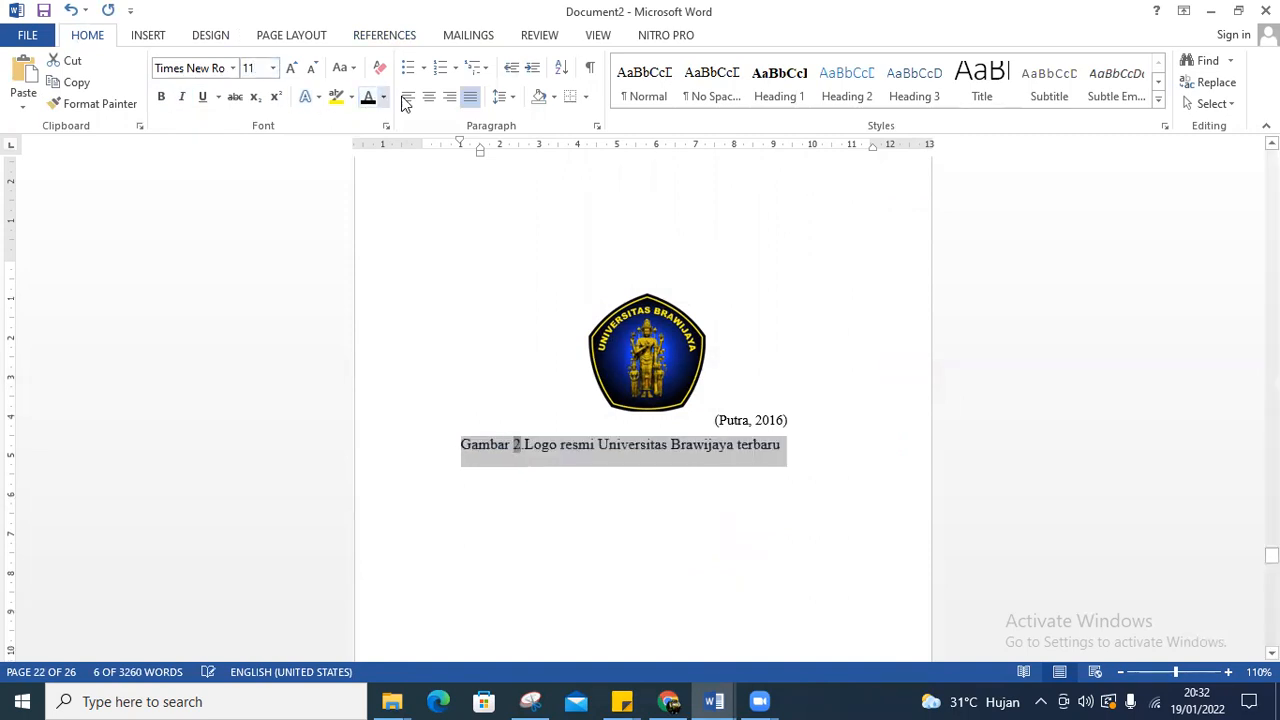
{"action": "left_click", "coordinate": [430, 99]}
{"action": "left_click", "coordinate": [579, 466]}
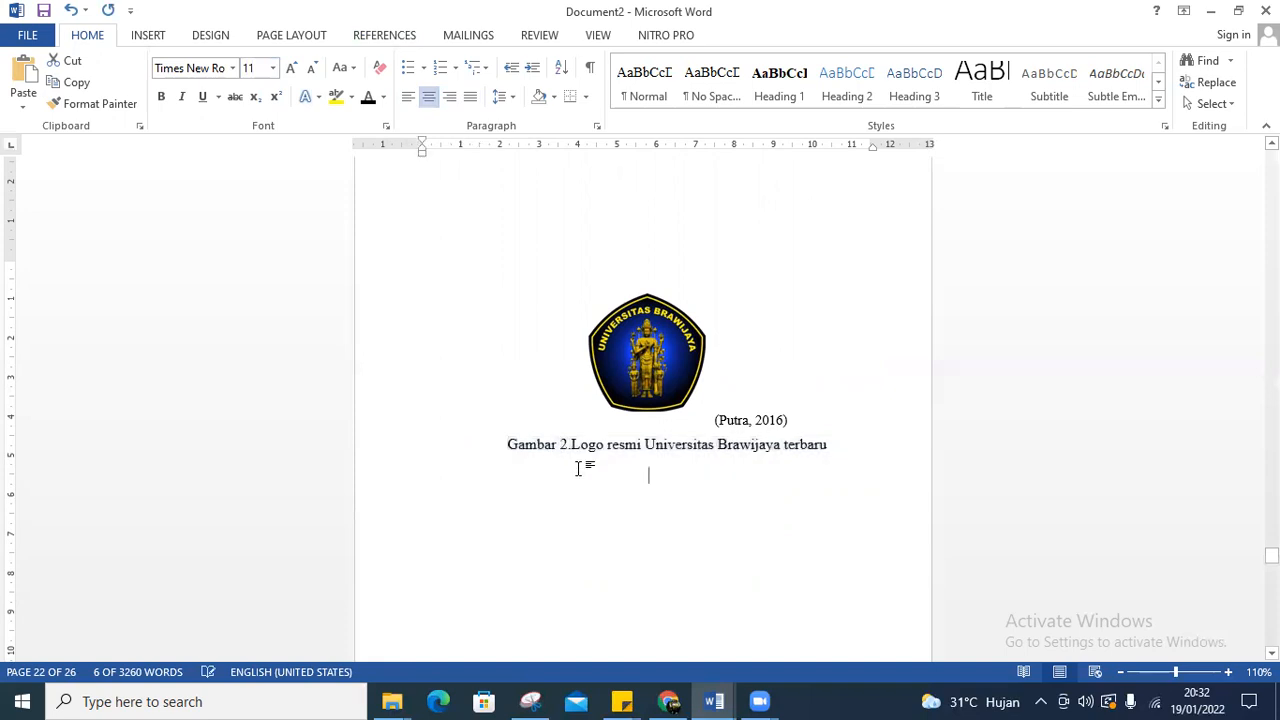
Cut the title text from the caption below the phosphorus cycle figure in section 5.2 and delete its manual "Gambar 3." label
{"action": "scroll", "coordinate": [651, 497], "scroll_direction": "down", "scroll_amount": 5}
{"action": "scroll", "coordinate": [651, 497], "scroll_direction": "down", "scroll_amount": 10}
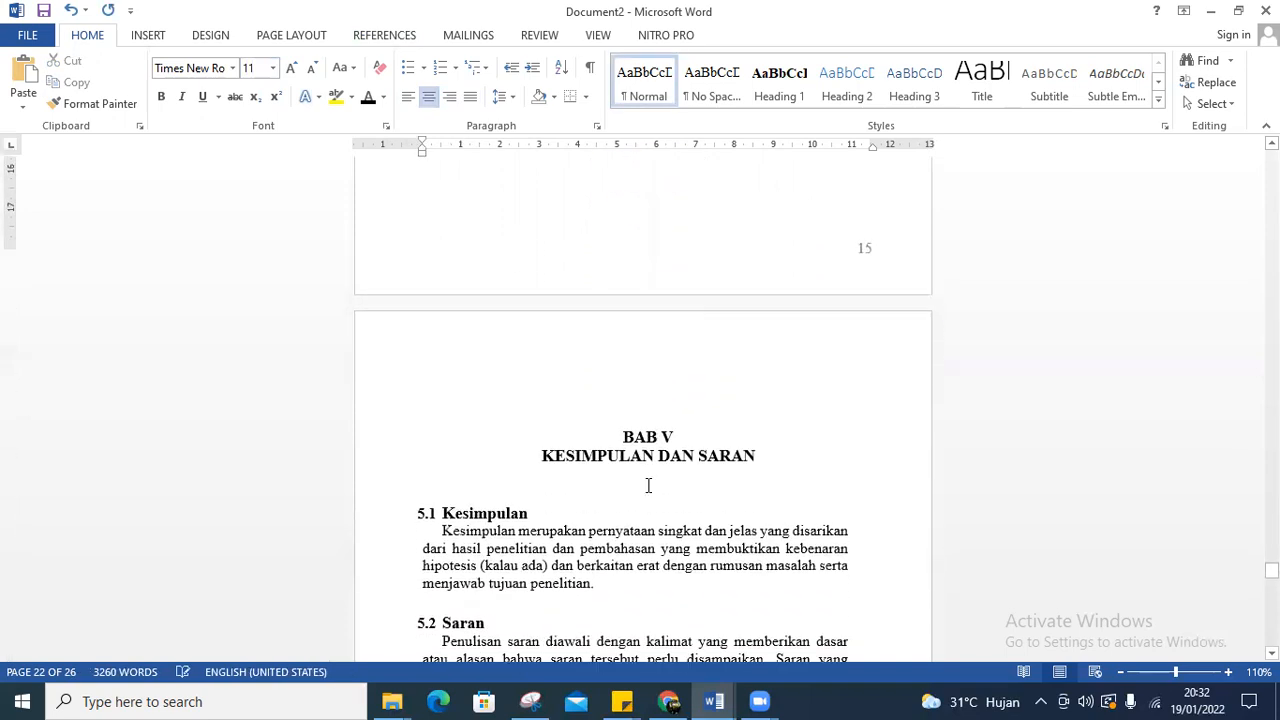
{"action": "scroll", "coordinate": [646, 487], "scroll_direction": "down", "scroll_amount": 3}
{"action": "left_click_drag", "start_coordinate": [664, 524], "coordinate": [738, 527]}
{"action": "right_click", "coordinate": [735, 527]}
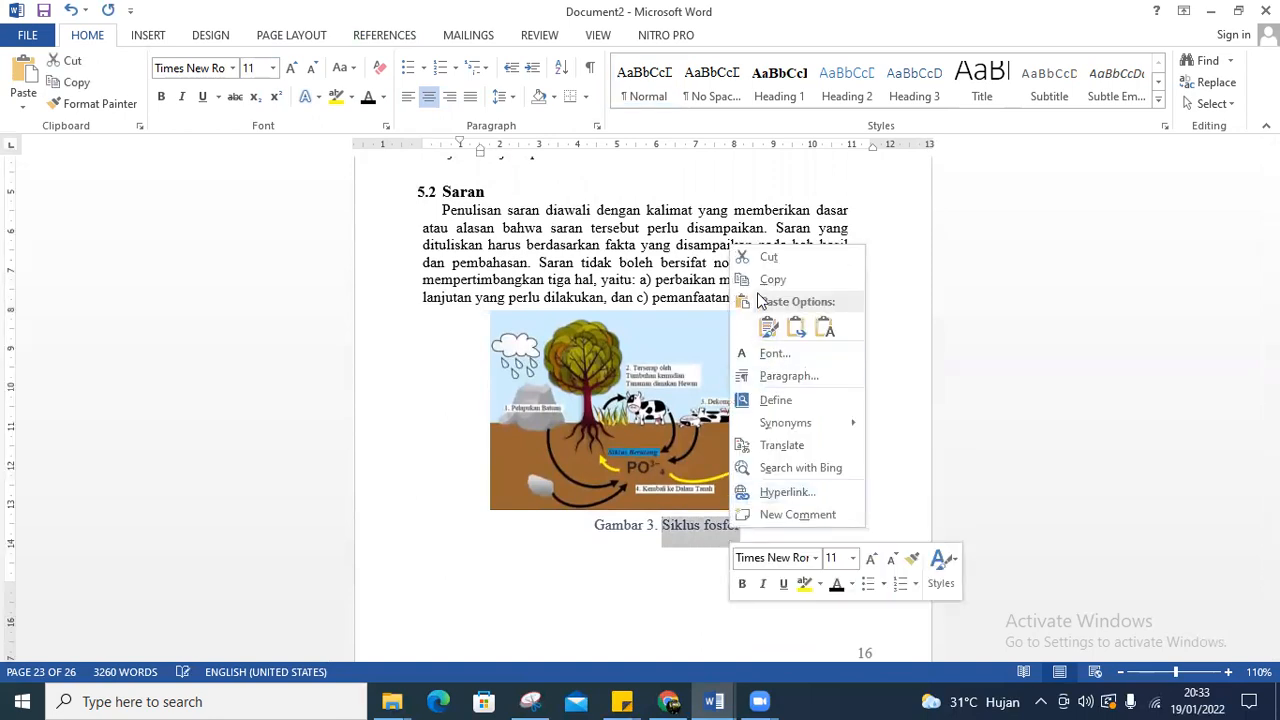
{"action": "left_click", "coordinate": [768, 257]}
{"action": "key", "text": "BackSpace"}
{"action": "key", "text": "BackSpace"}
{"action": "key", "text": "BackSpace"}
{"action": "key", "text": "BackSpace"}
{"action": "key", "text": "BackSpace"}
{"action": "key", "text": "BackSpace"}
{"action": "key", "text": "BackSpace"}
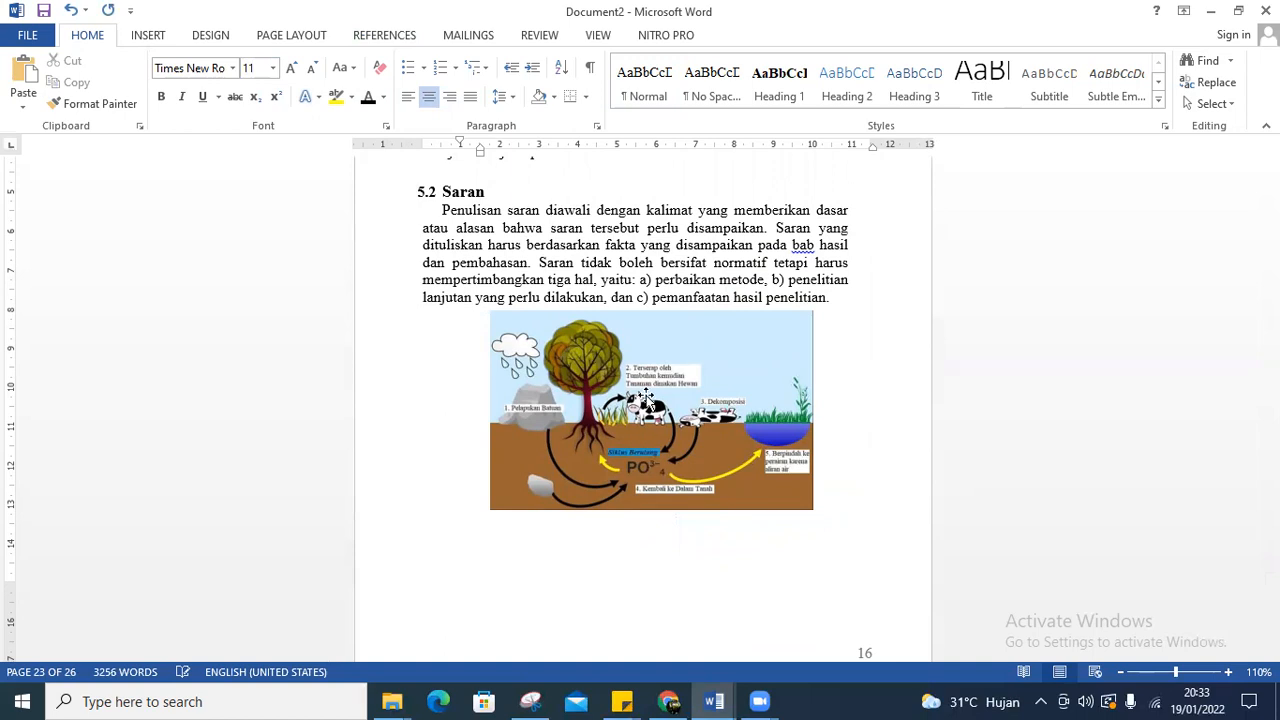
Insert an automatic Gambar caption below the phosphorus cycle figure, reading "Gambar 3.Siklus fosfor"
{"action": "left_click", "coordinate": [408, 37]}
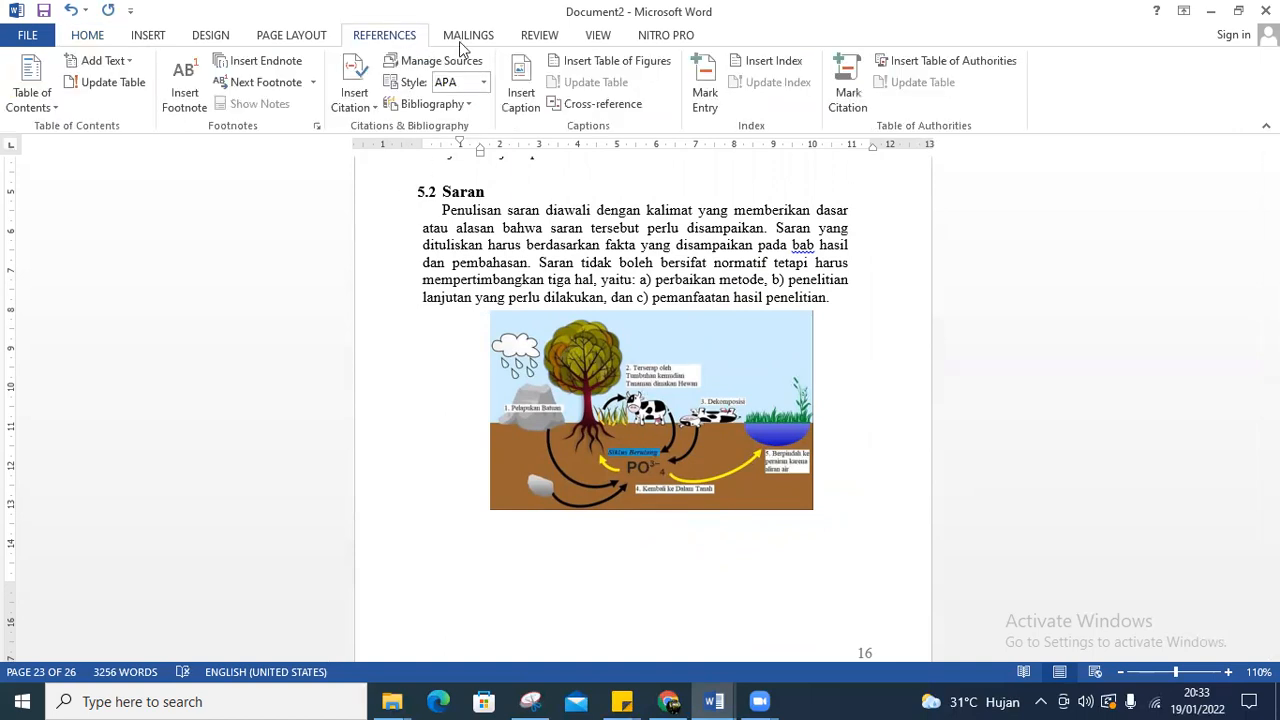
{"action": "left_click", "coordinate": [519, 88]}
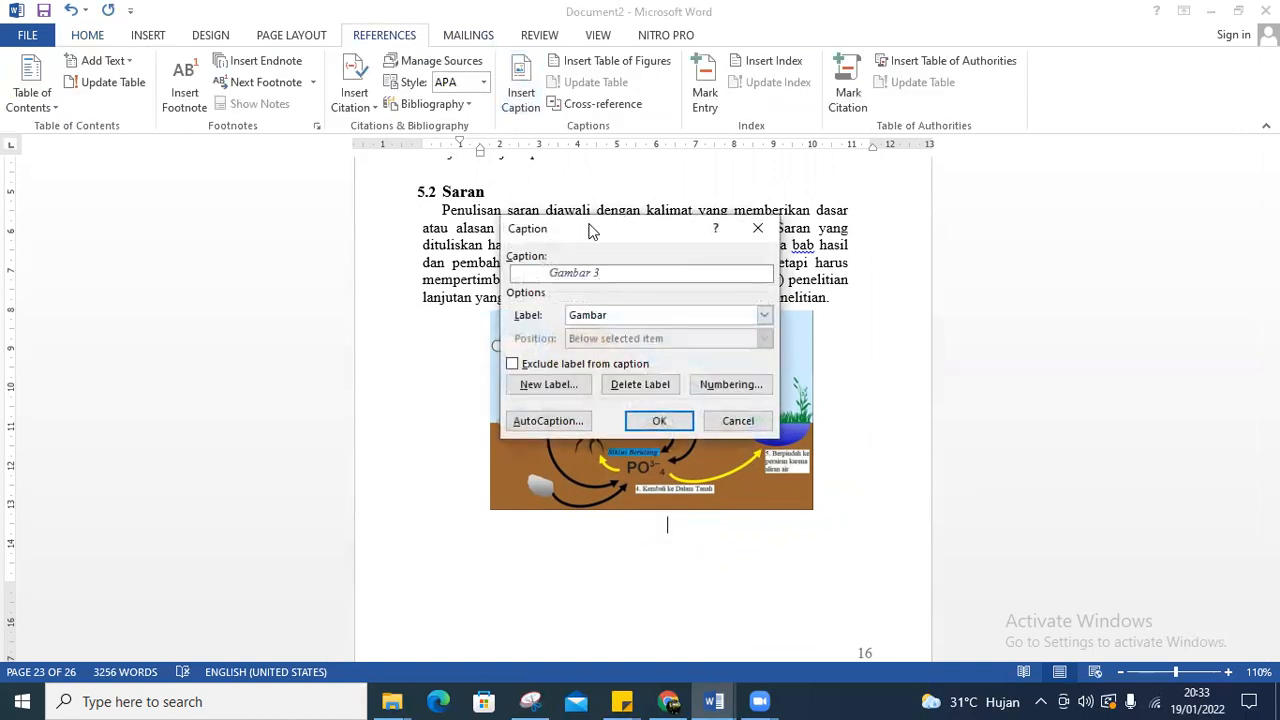
{"action": "type", "text": ".Siklus fosfor"}
{"action": "left_click", "coordinate": [652, 424]}
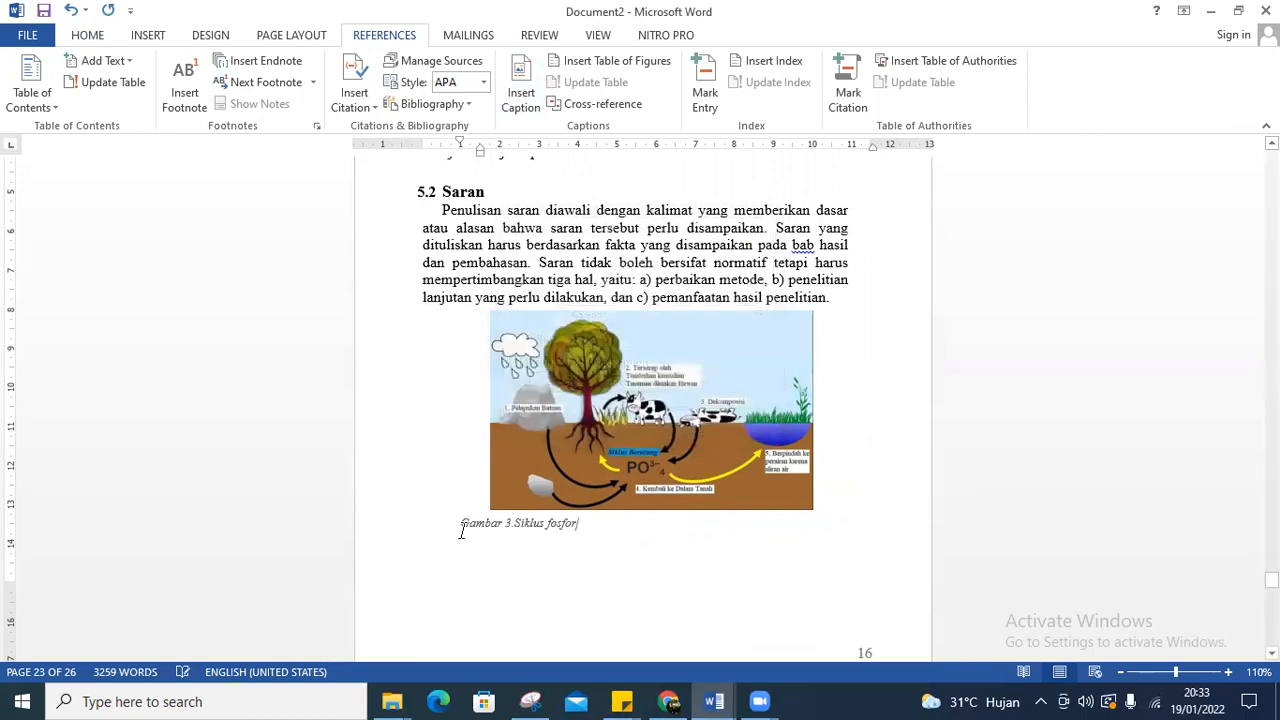
Remove the italics from the whole Gambar 3 caption, set its font size to 11 and centre it
{"action": "left_click_drag", "start_coordinate": [460, 523], "coordinate": [584, 525]}
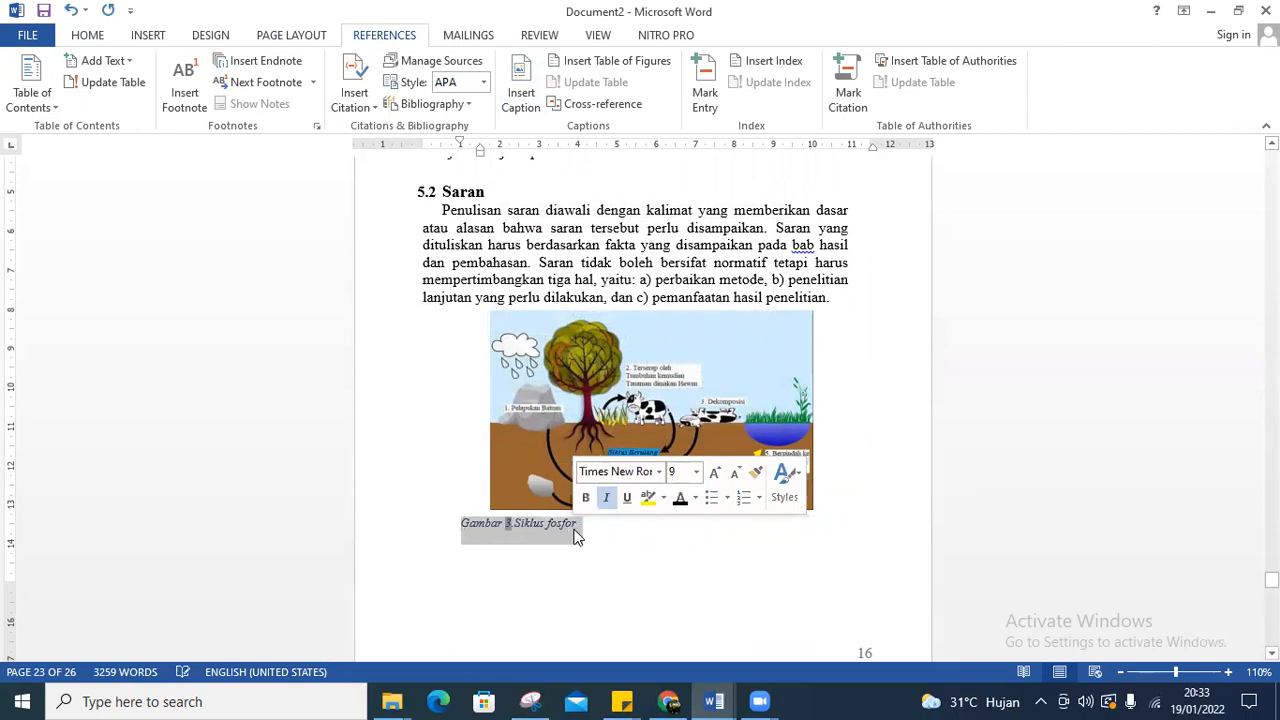
{"action": "left_click", "coordinate": [98, 35]}
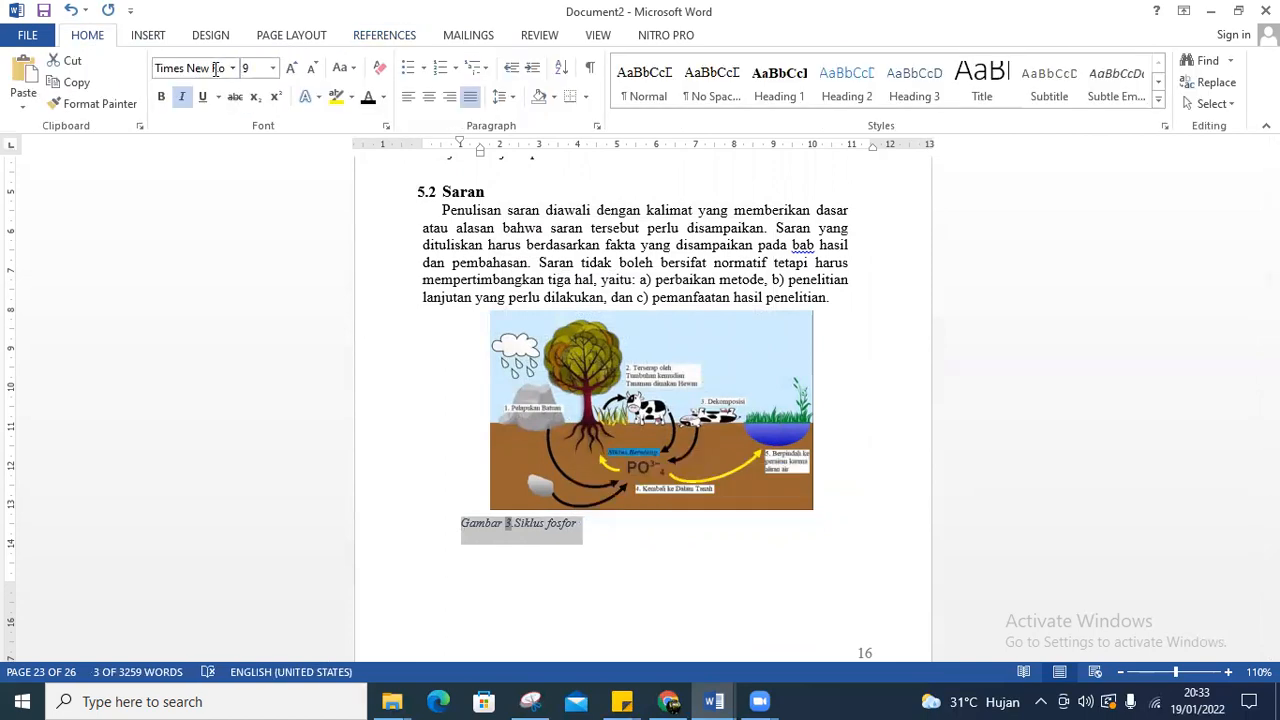
{"action": "left_click", "coordinate": [184, 96]}
{"action": "left_click", "coordinate": [255, 68]}
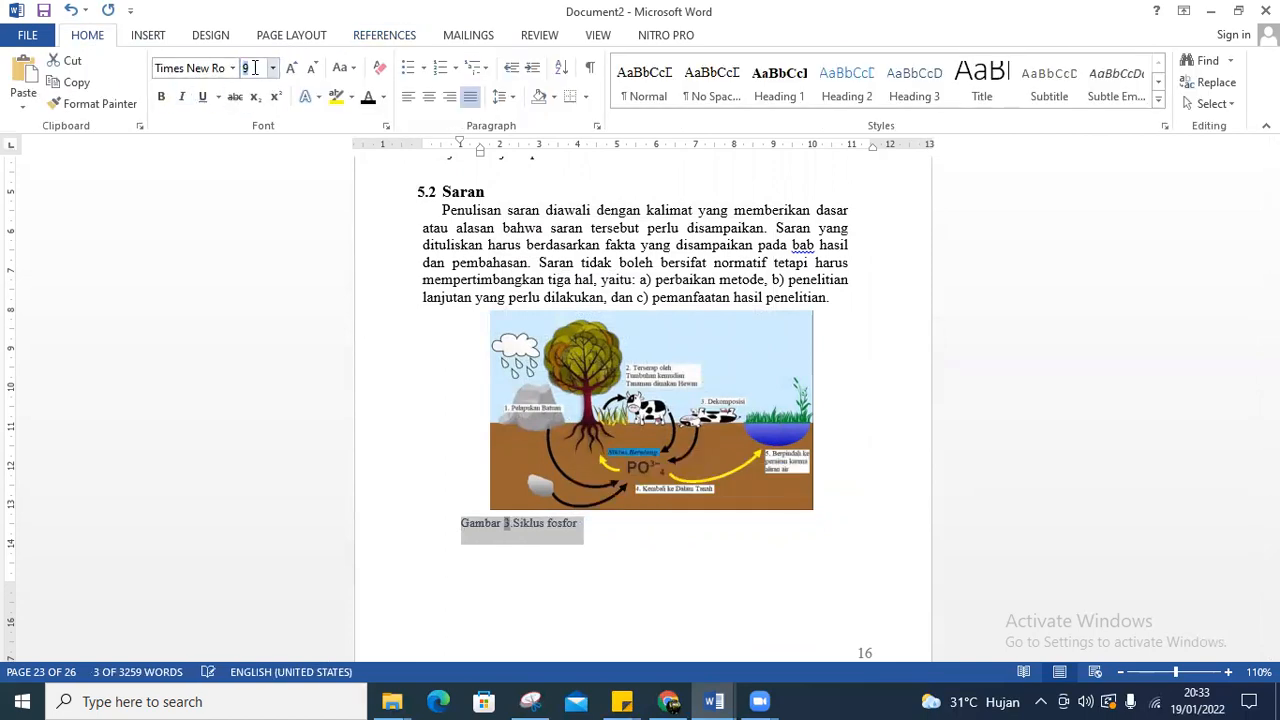
{"action": "key", "text": "Return"}
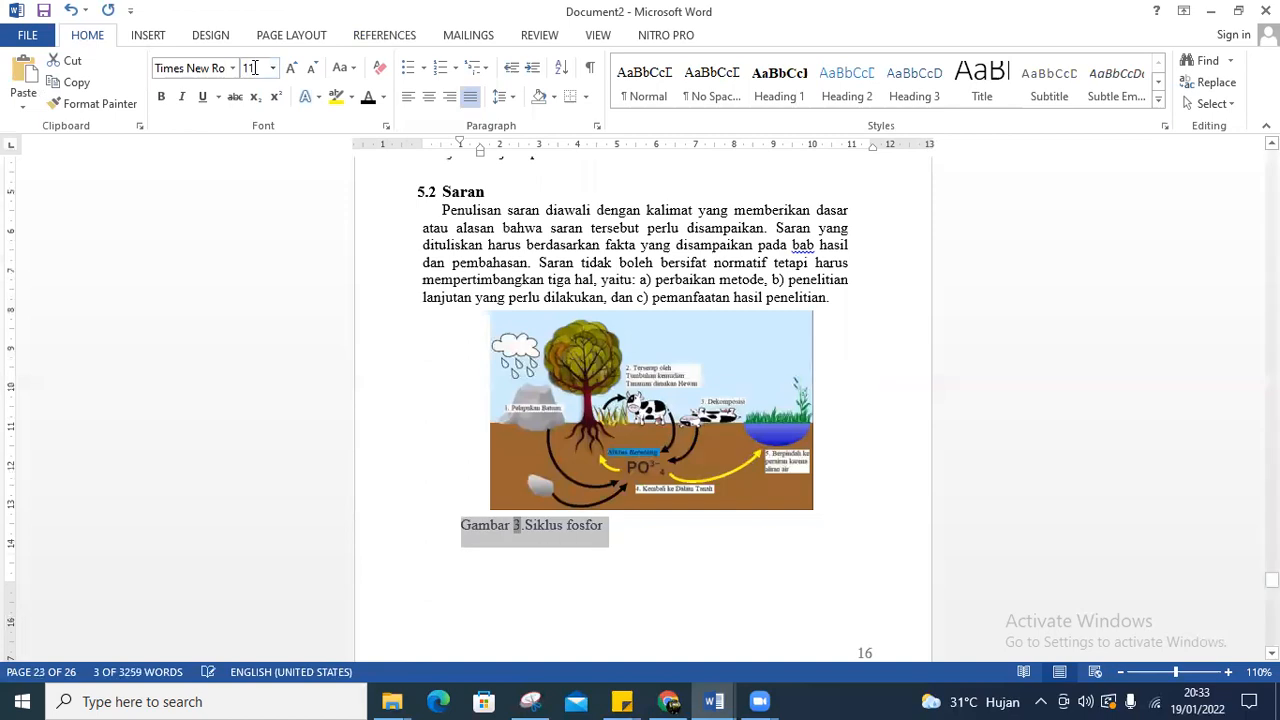
{"action": "left_click", "coordinate": [427, 100]}
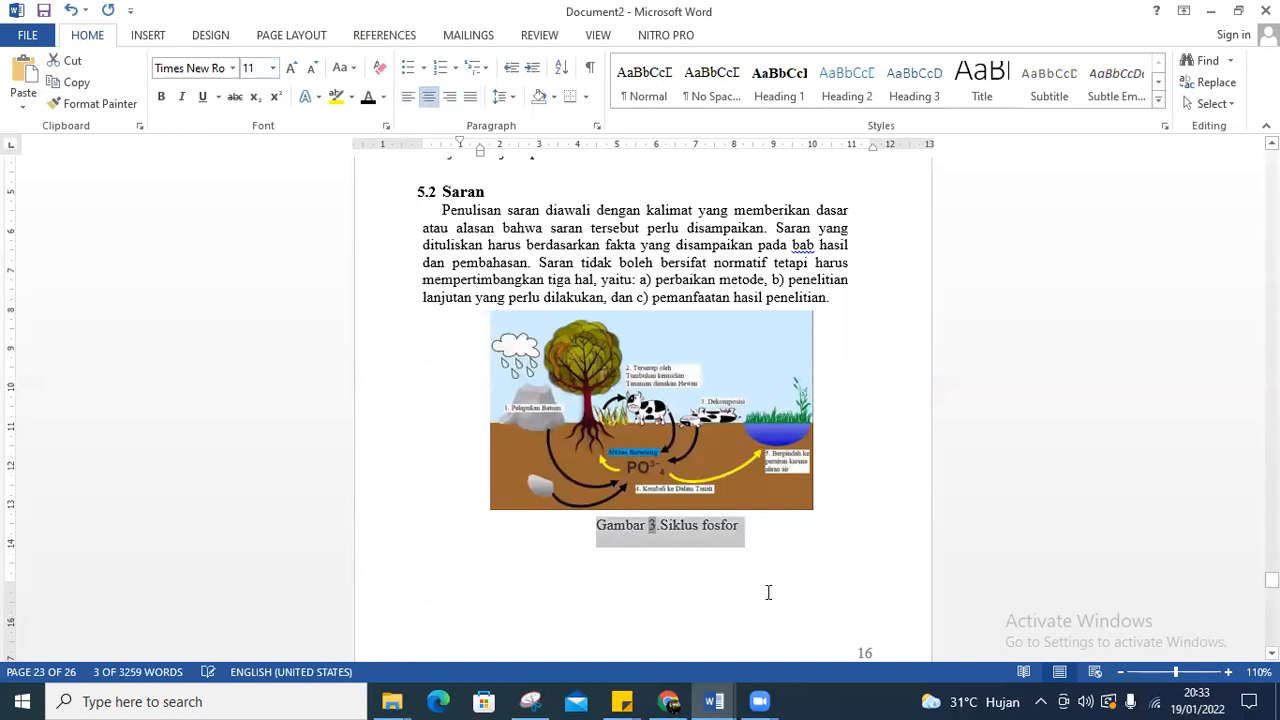
{"action": "left_click", "coordinate": [647, 527]}
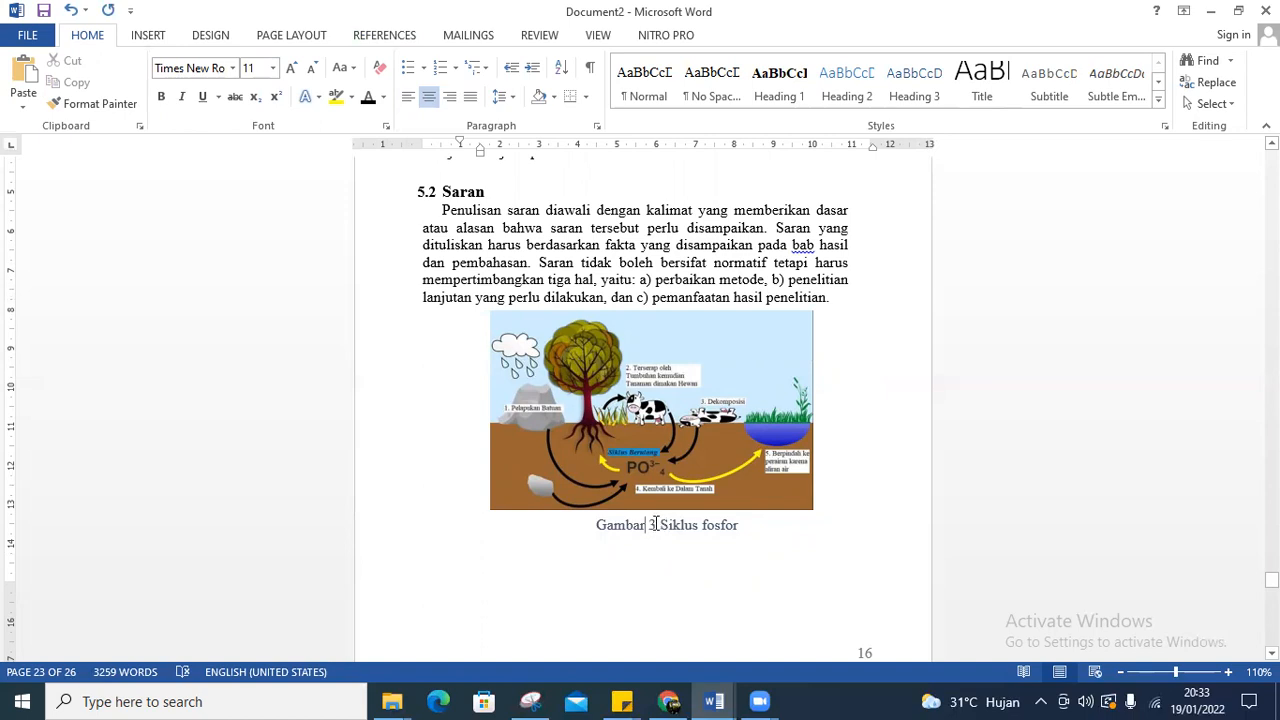
Insert an automatic list of figures below the DAFTAR GAMBAR heading, using the Gambar caption label and page numbers instead of hyperlinks
{"action": "scroll", "coordinate": [655, 525], "scroll_direction": "down", "scroll_amount": 3}
{"action": "scroll", "coordinate": [655, 400], "scroll_direction": "down", "scroll_amount": 12}
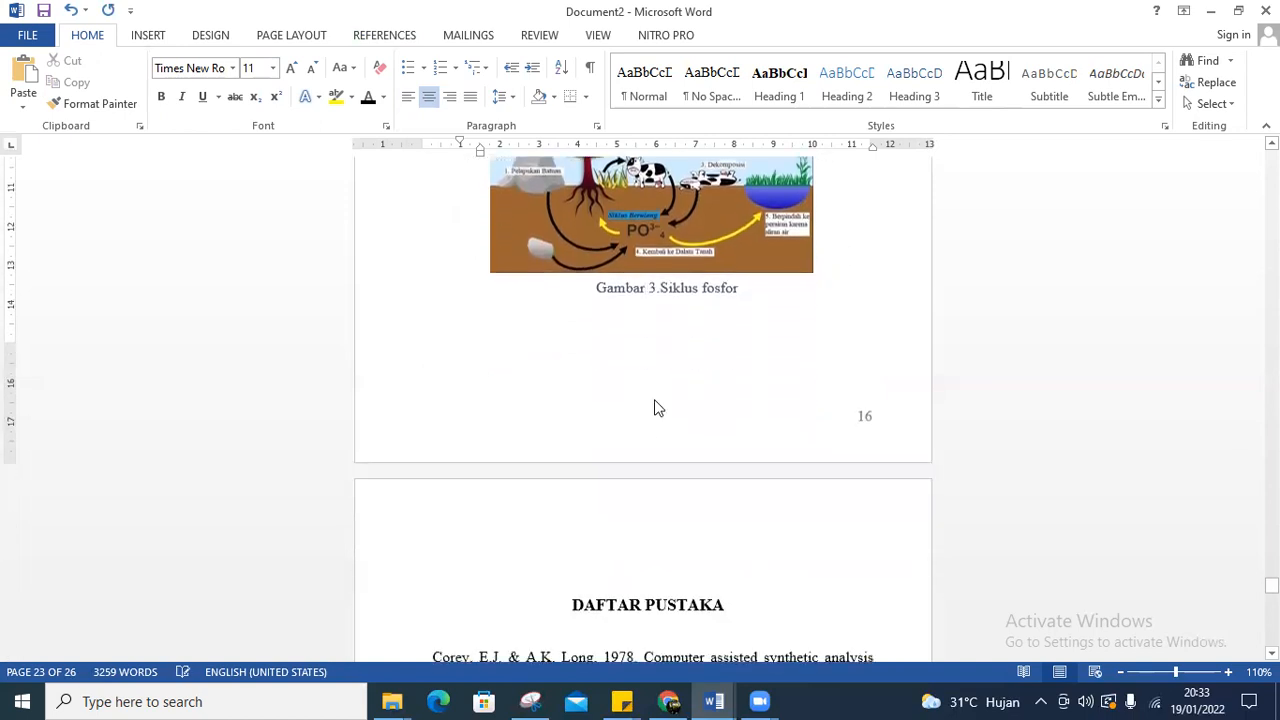
{"action": "scroll", "coordinate": [590, 527], "scroll_direction": "up", "scroll_amount": 10}
{"action": "scroll", "coordinate": [590, 527], "scroll_direction": "up", "scroll_amount": 10}
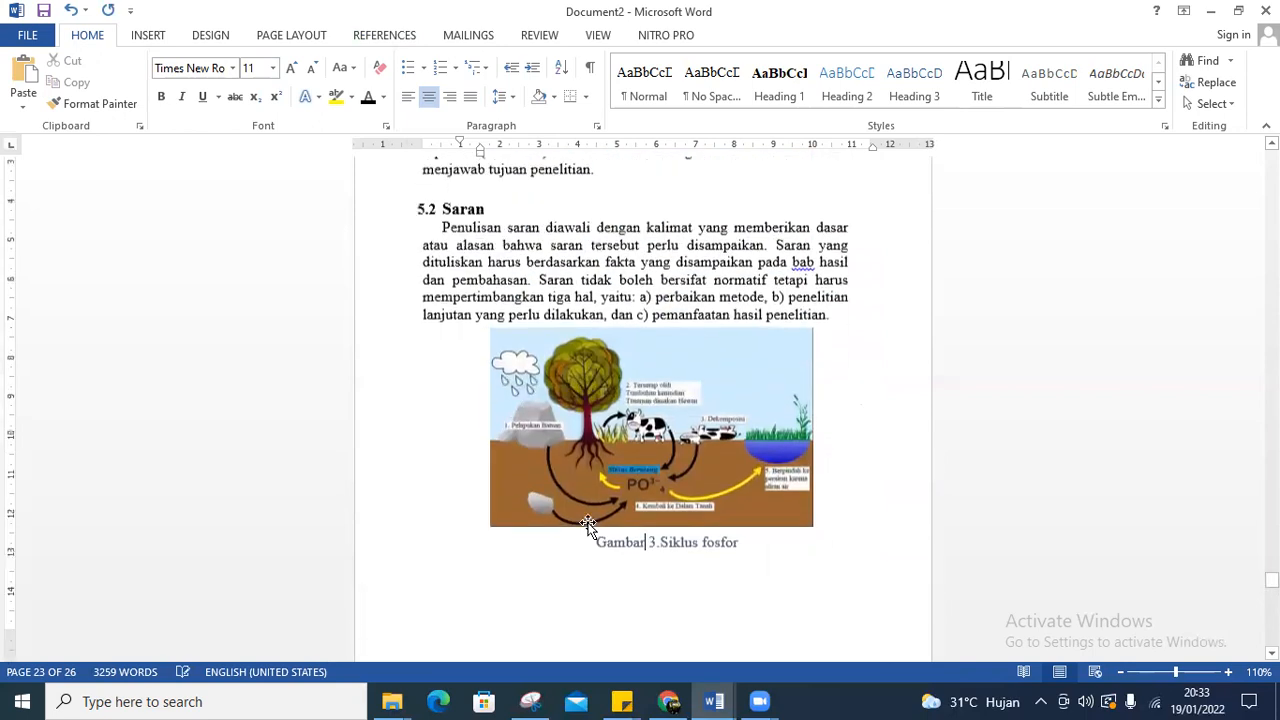
{"action": "left_click_drag", "start_coordinate": [1272, 573], "coordinate": [1272, 266]}
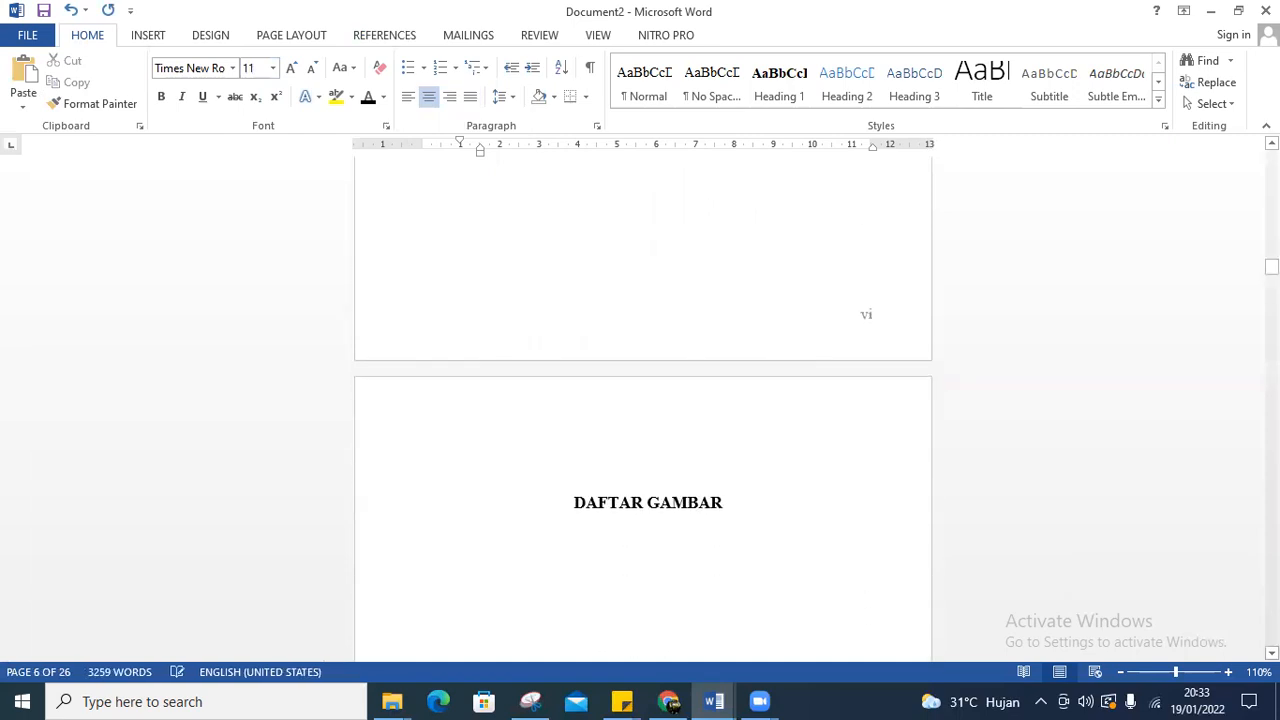
{"action": "left_click", "coordinate": [1272, 653]}
{"action": "left_click", "coordinate": [1272, 653]}
{"action": "left_click", "coordinate": [1272, 653]}
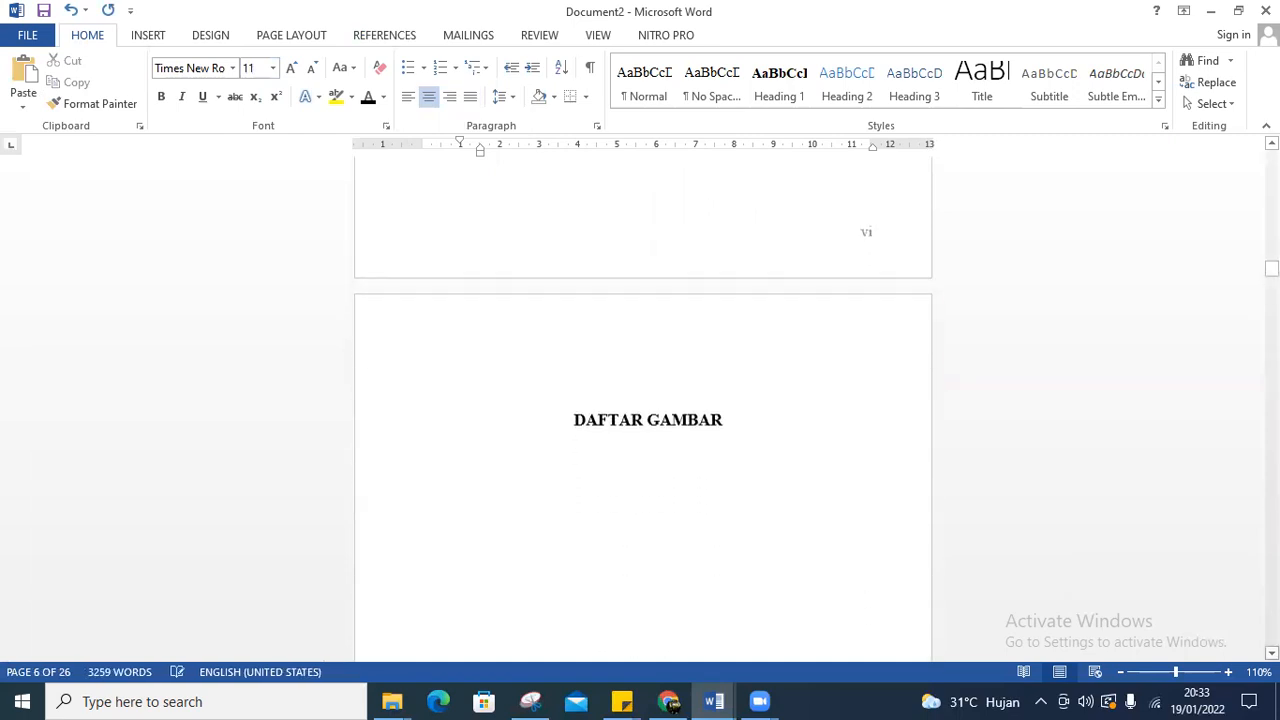
{"action": "left_click", "coordinate": [1121, 672]}
{"action": "left_click", "coordinate": [1121, 672]}
{"action": "scroll", "coordinate": [795, 521], "scroll_direction": "down", "scroll_amount": 1}
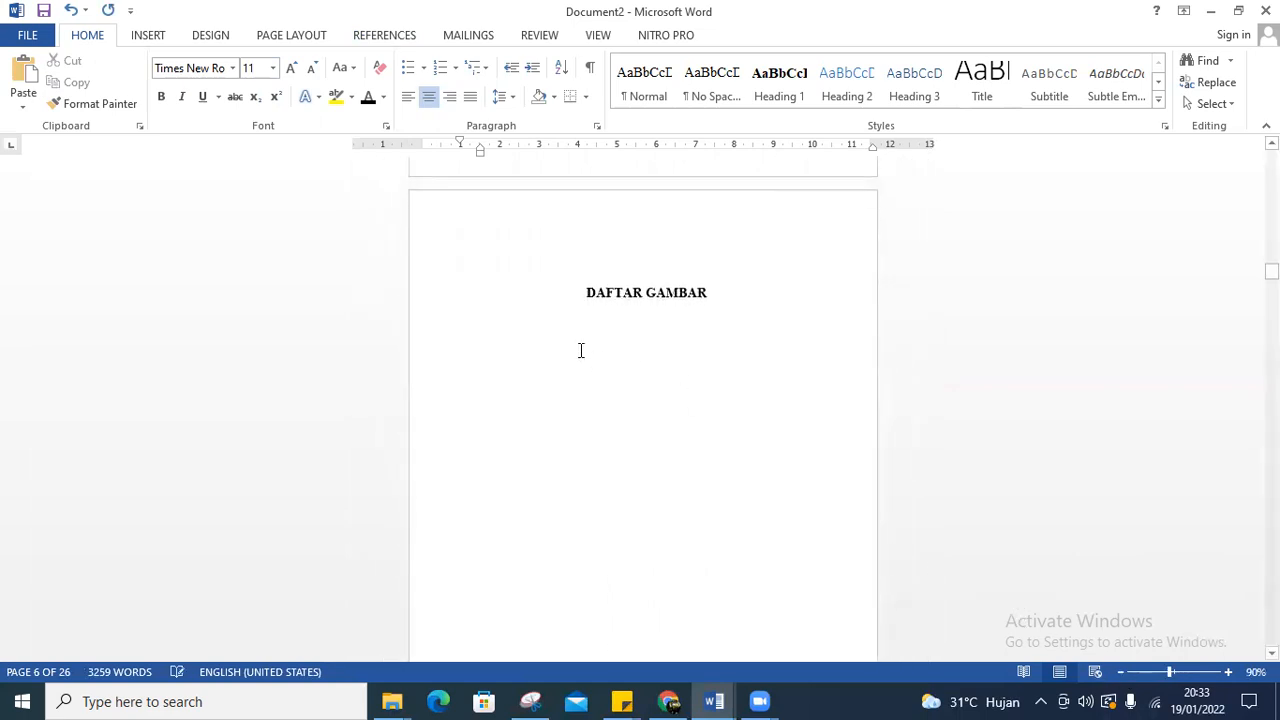
{"action": "left_click", "coordinate": [472, 330]}
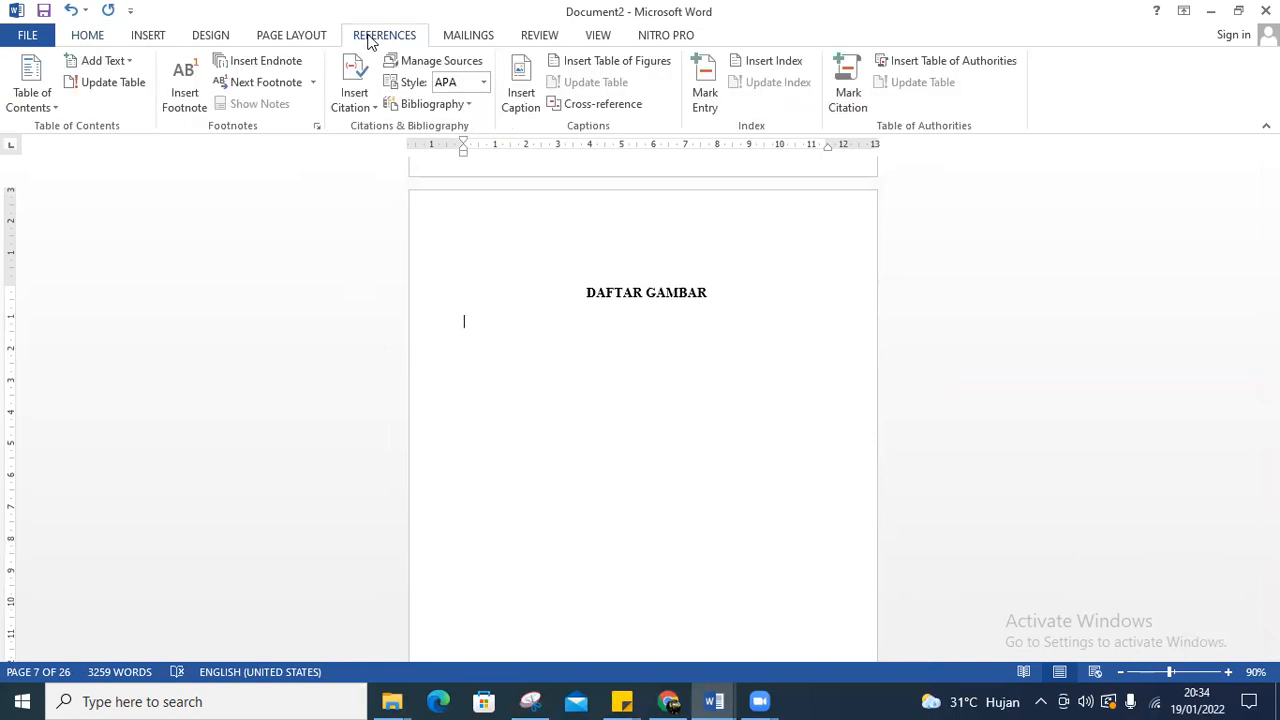
{"action": "left_click", "coordinate": [590, 66]}
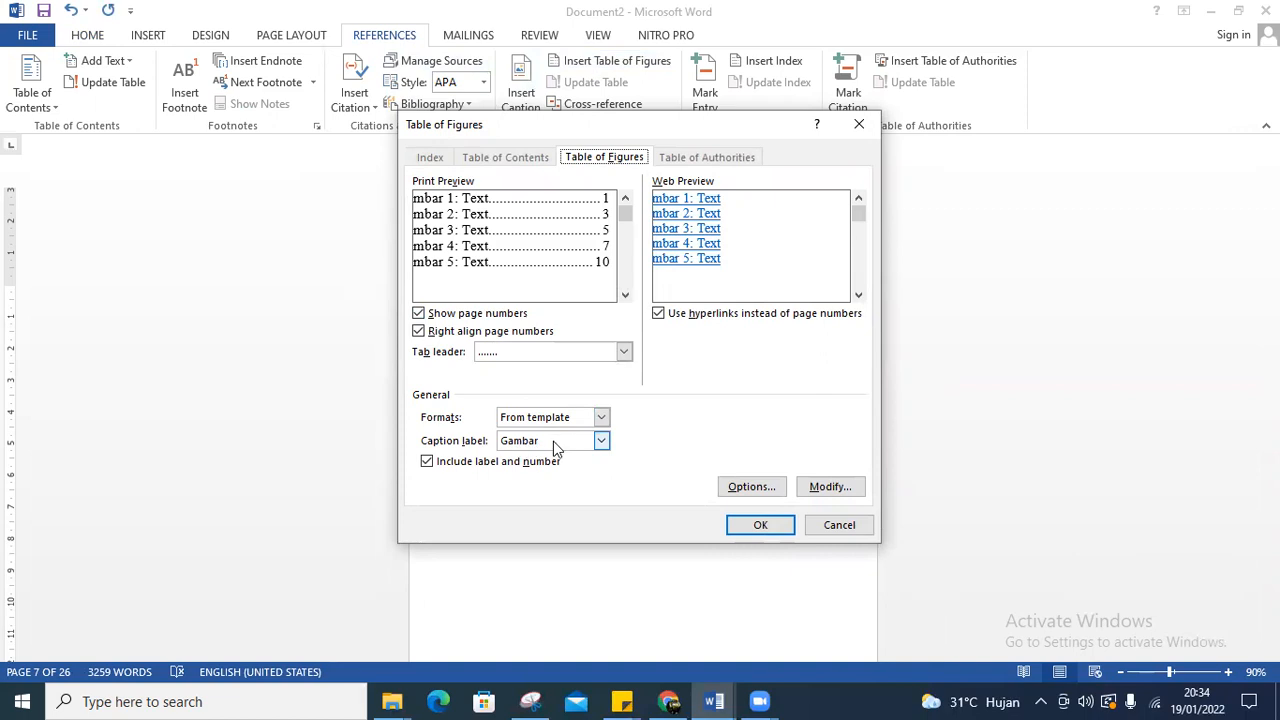
{"action": "left_click", "coordinate": [659, 314]}
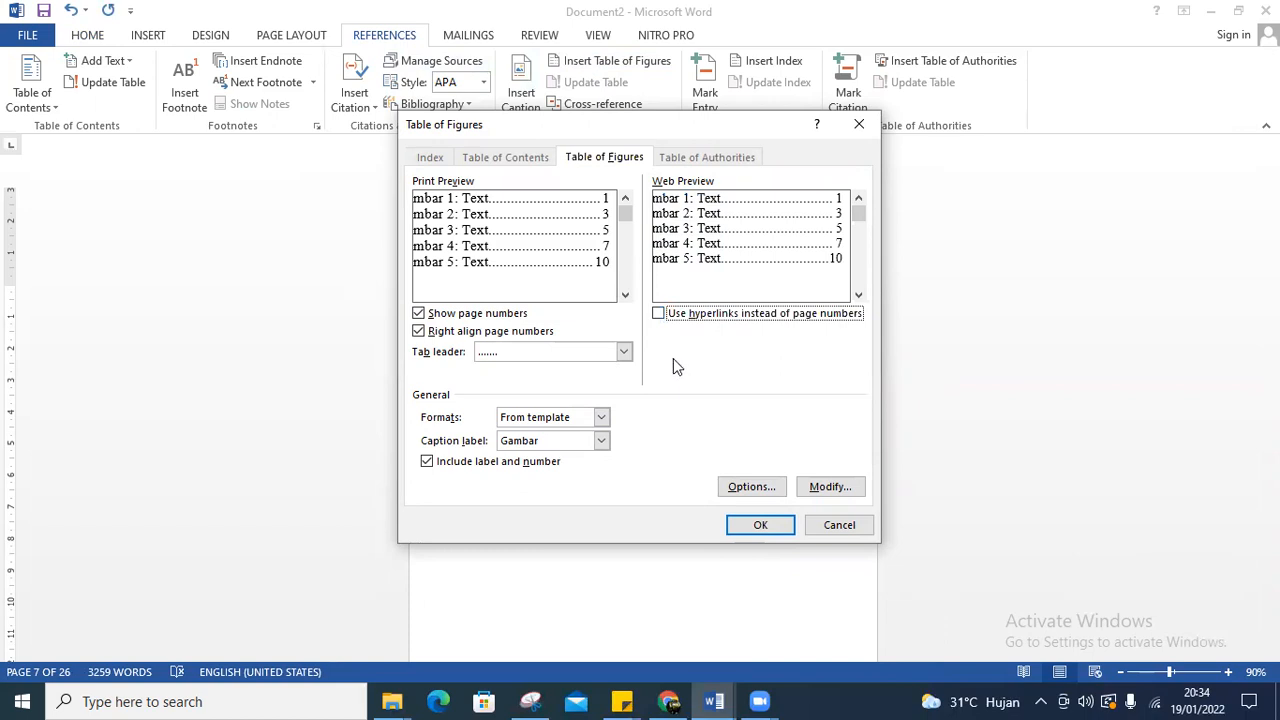
{"action": "left_click", "coordinate": [759, 527]}
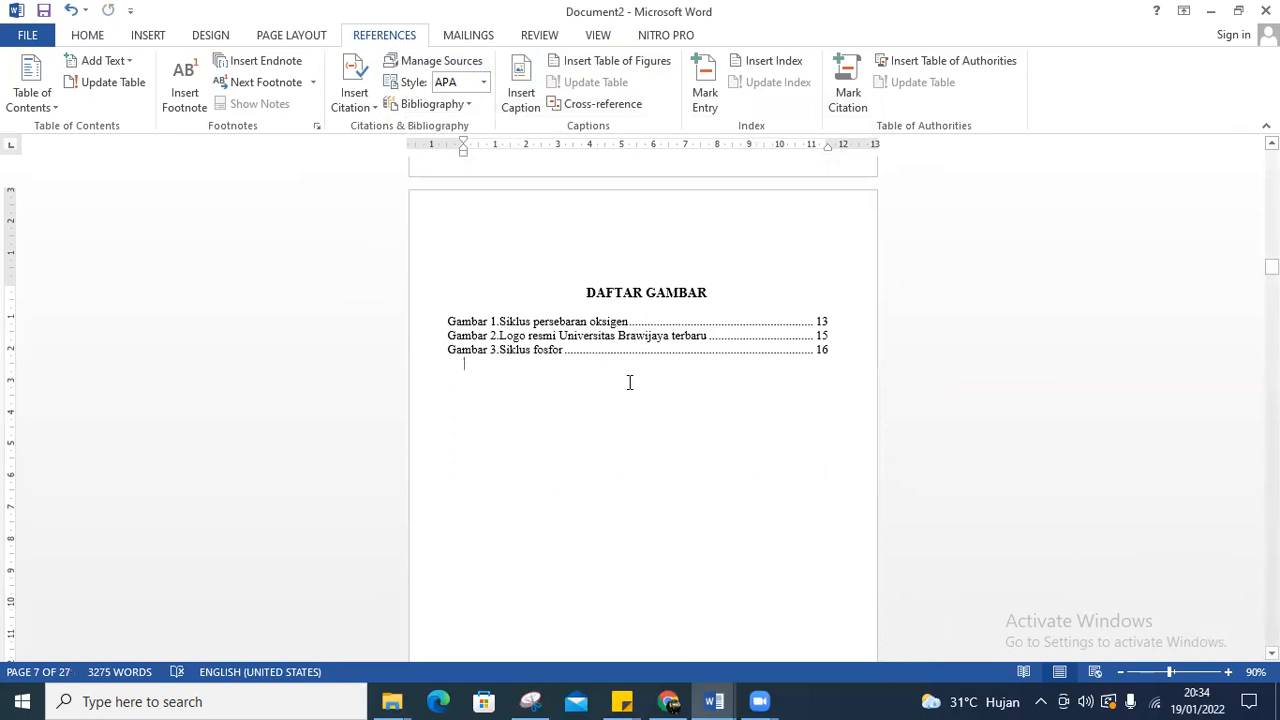
Set the line spacing of all entries in the list of figures to 1.5
{"action": "left_click", "coordinate": [554, 336]}
{"action": "left_click_drag", "start_coordinate": [554, 336], "coordinate": [830, 350]}
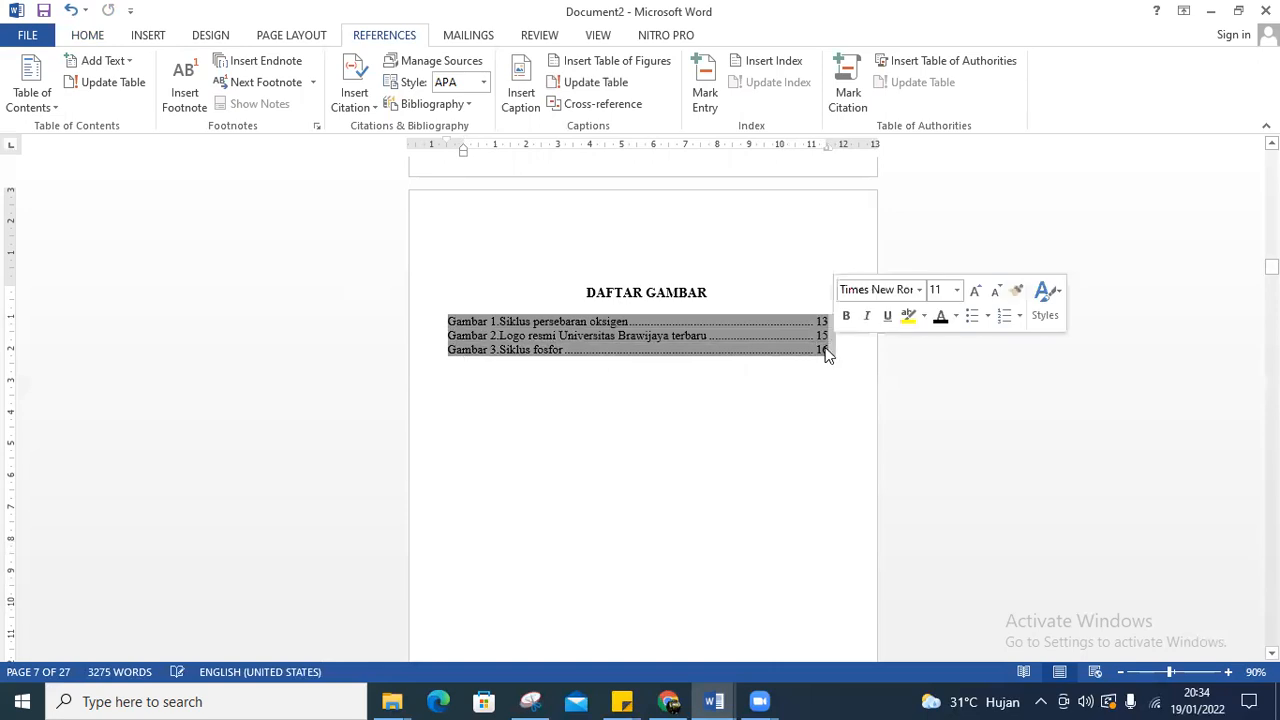
{"action": "left_click", "coordinate": [87, 35]}
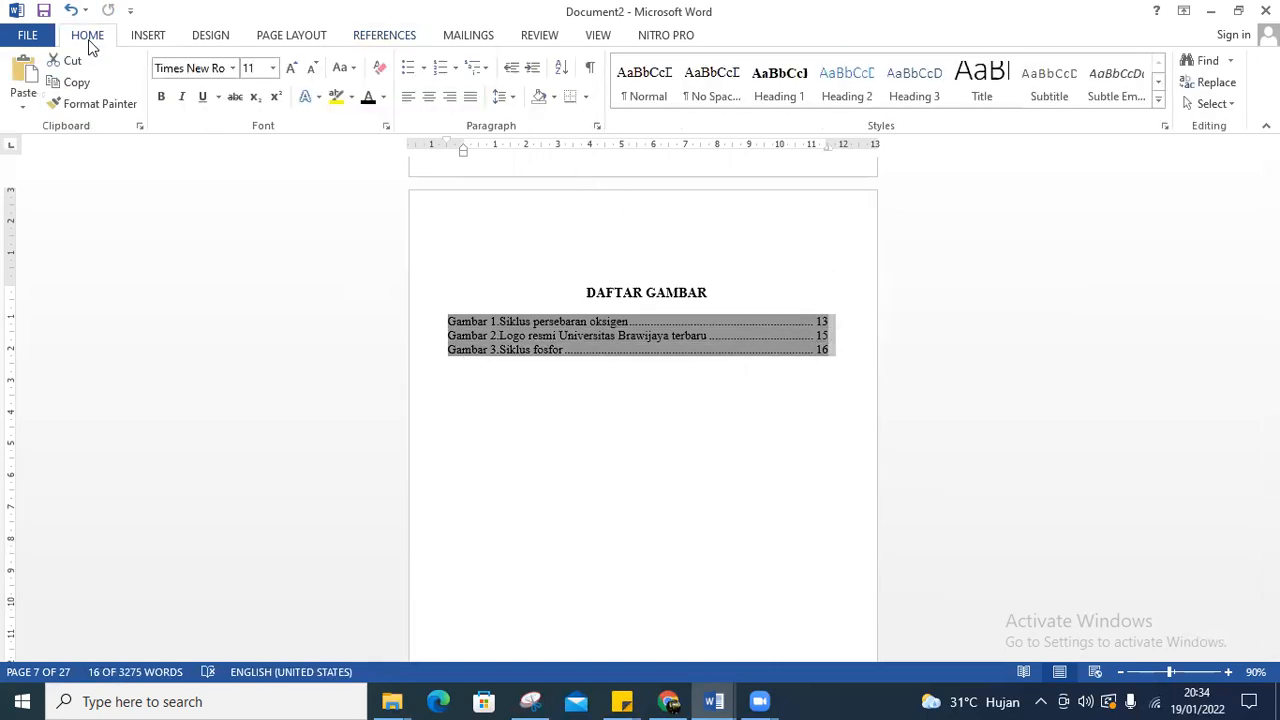
{"action": "left_click", "coordinate": [514, 104]}
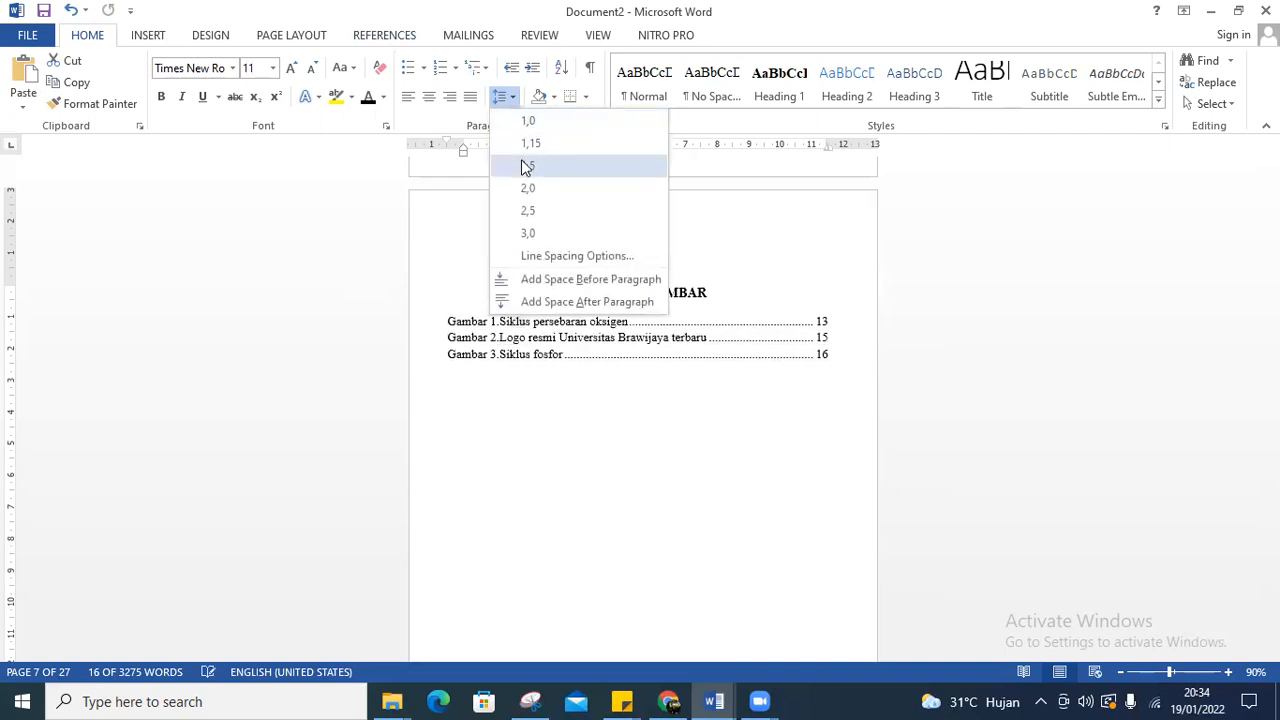
{"action": "left_click", "coordinate": [526, 167]}
{"action": "left_click", "coordinate": [576, 438]}
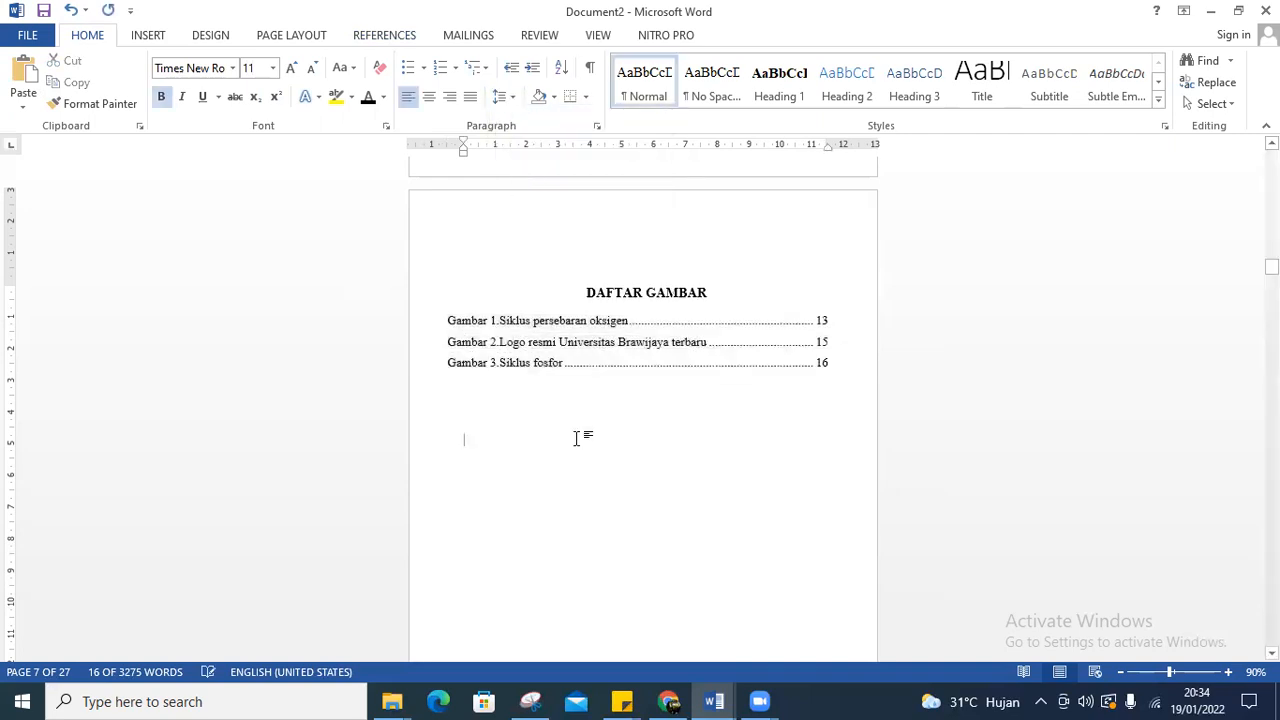
Review the pages around the list of figures and the entries under the DAFTAR TABEL heading
{"action": "scroll", "coordinate": [576, 438], "scroll_direction": "down", "scroll_amount": 10}
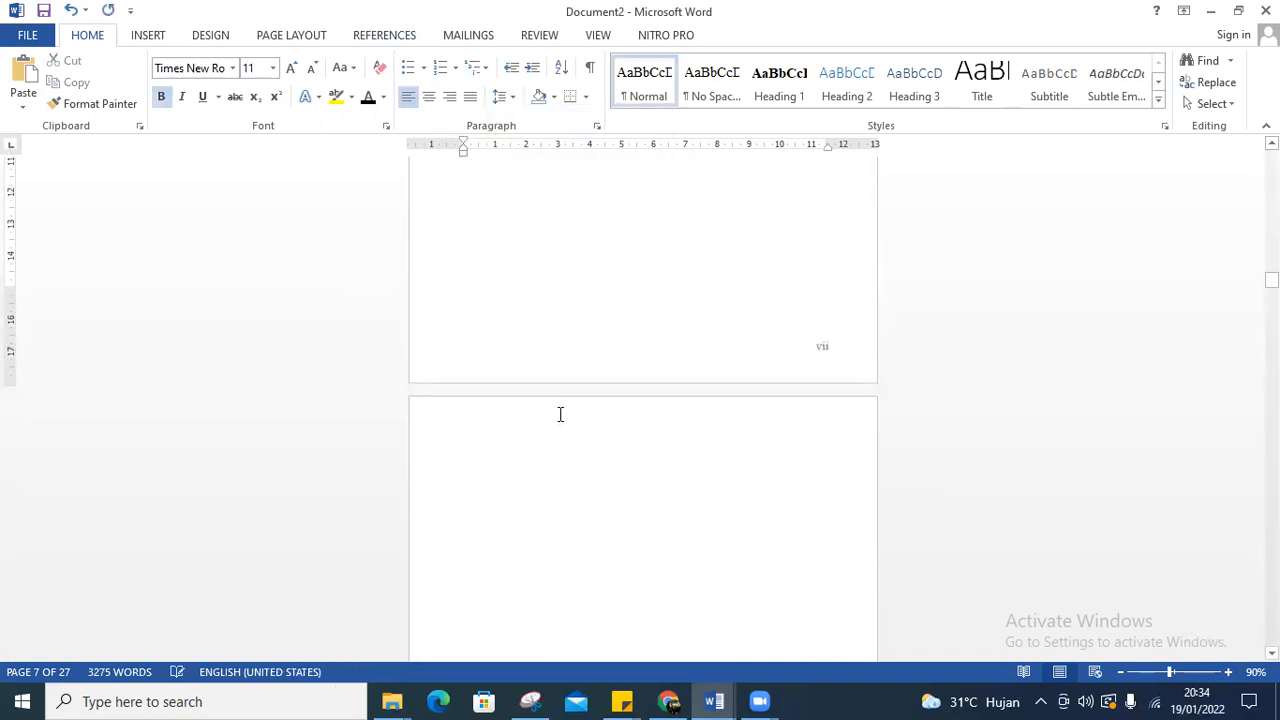
{"action": "scroll", "coordinate": [562, 413], "scroll_direction": "down", "scroll_amount": 9}
{"action": "scroll", "coordinate": [578, 408], "scroll_direction": "up", "scroll_amount": 9}
{"action": "scroll", "coordinate": [579, 390], "scroll_direction": "up", "scroll_amount": 10}
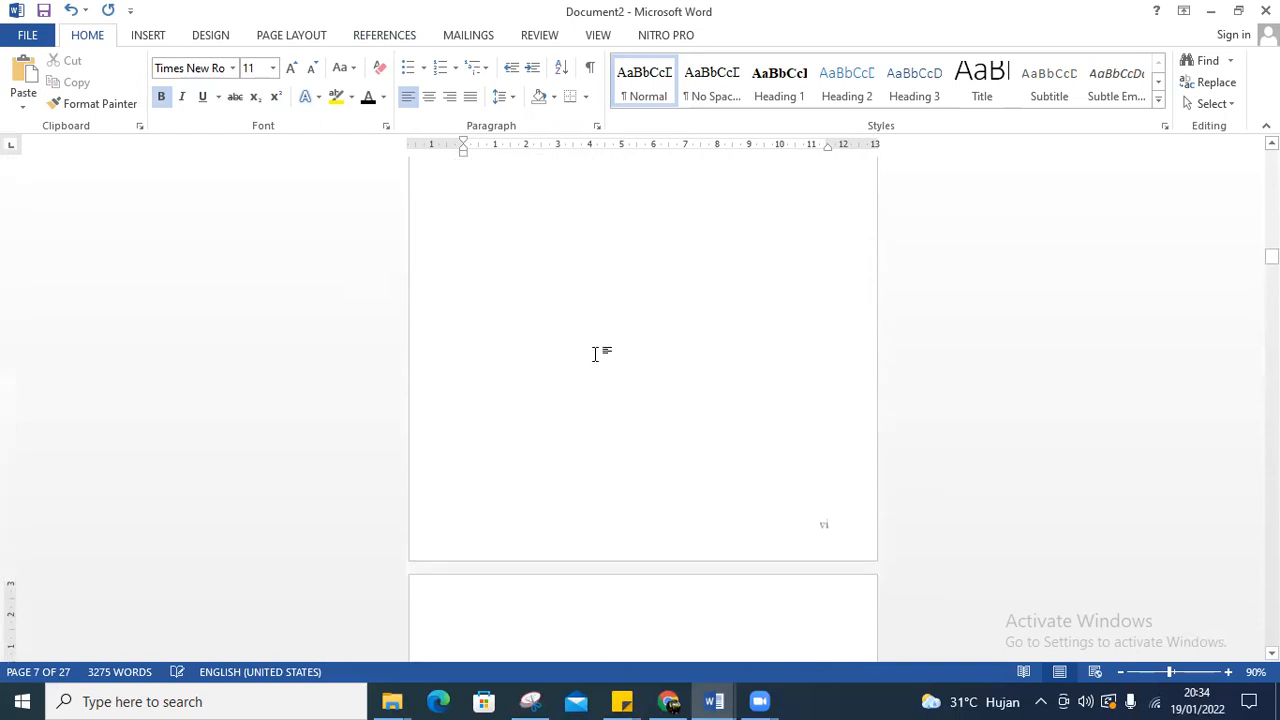
{"action": "scroll", "coordinate": [595, 353], "scroll_direction": "up", "scroll_amount": 5}
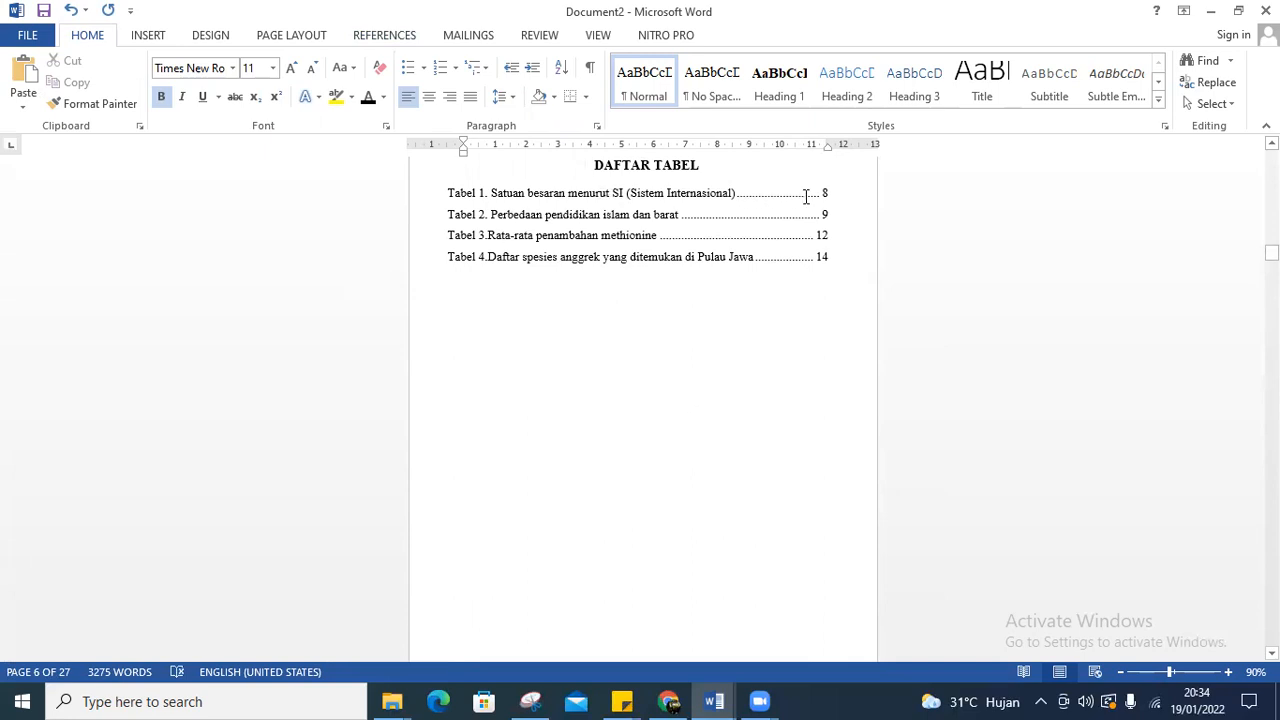
{"action": "left_click", "coordinate": [506, 330]}
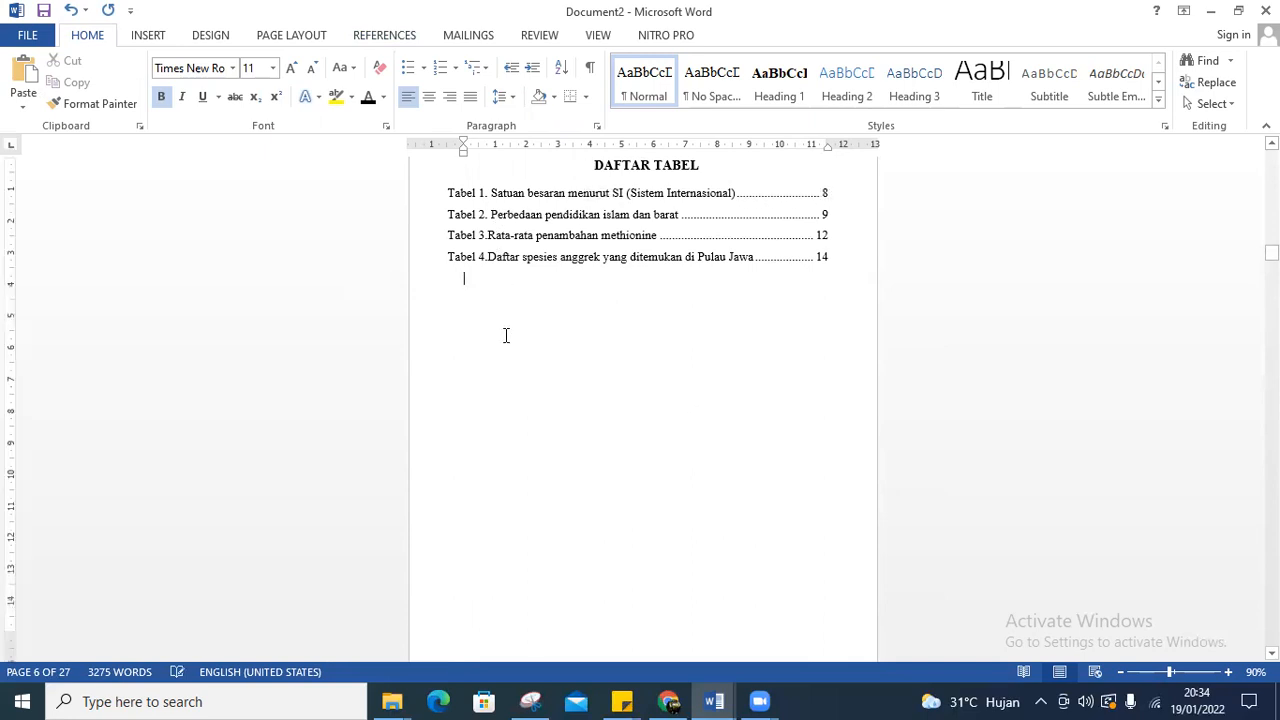